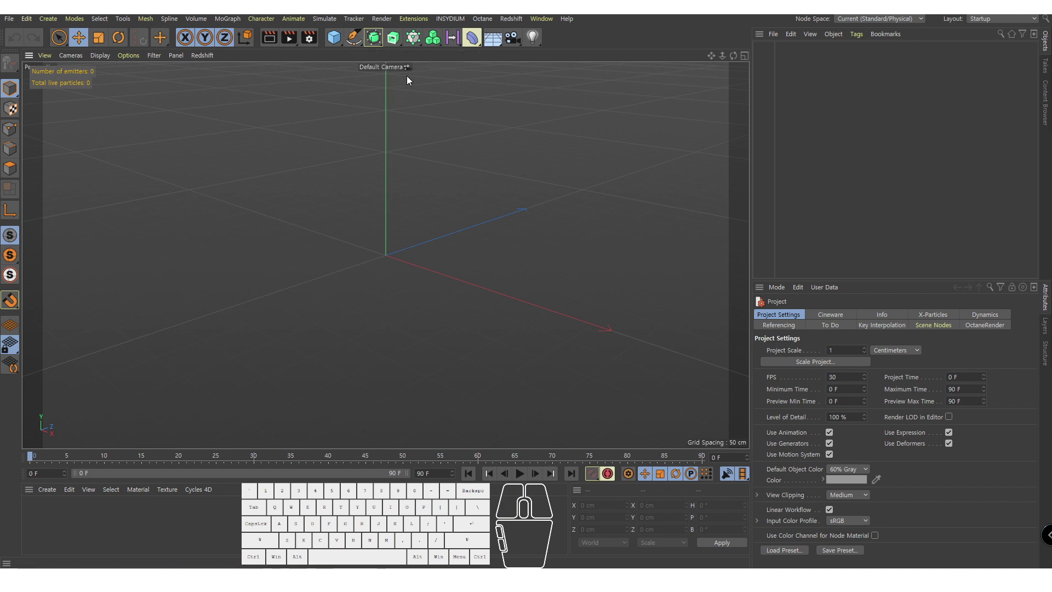
# Step: Create a text spline that reads "Panda"
pyautogui.moveTo(351, 37); pyautogui.dragTo(525, 73)
pyautogui.moveTo(839, 343); pyautogui.dragTo(668, 369)
pyautogui.write('p')
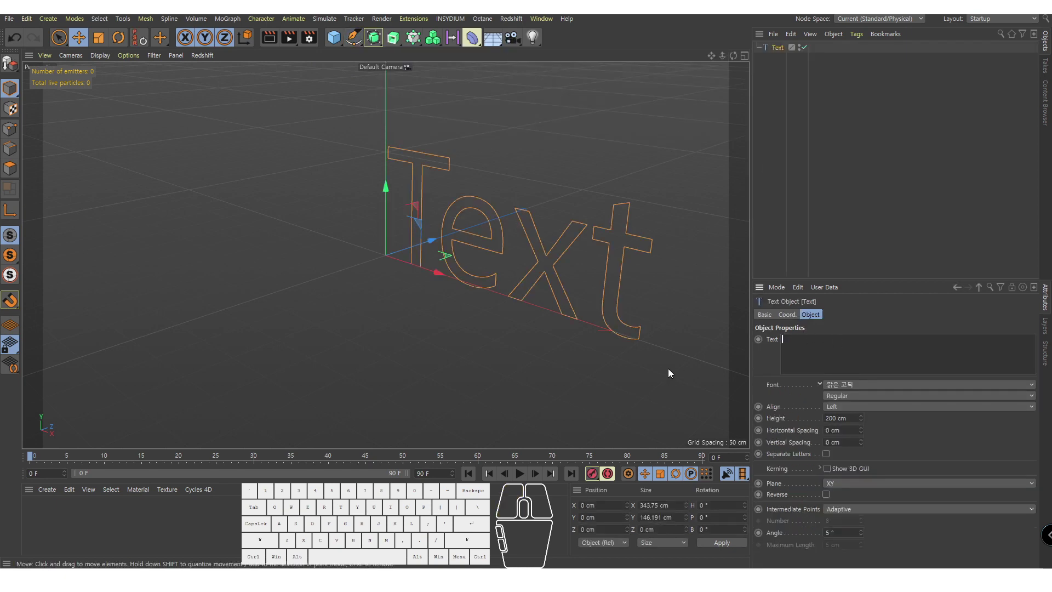
pyautogui.write('anda')
pyautogui.click(789, 221)
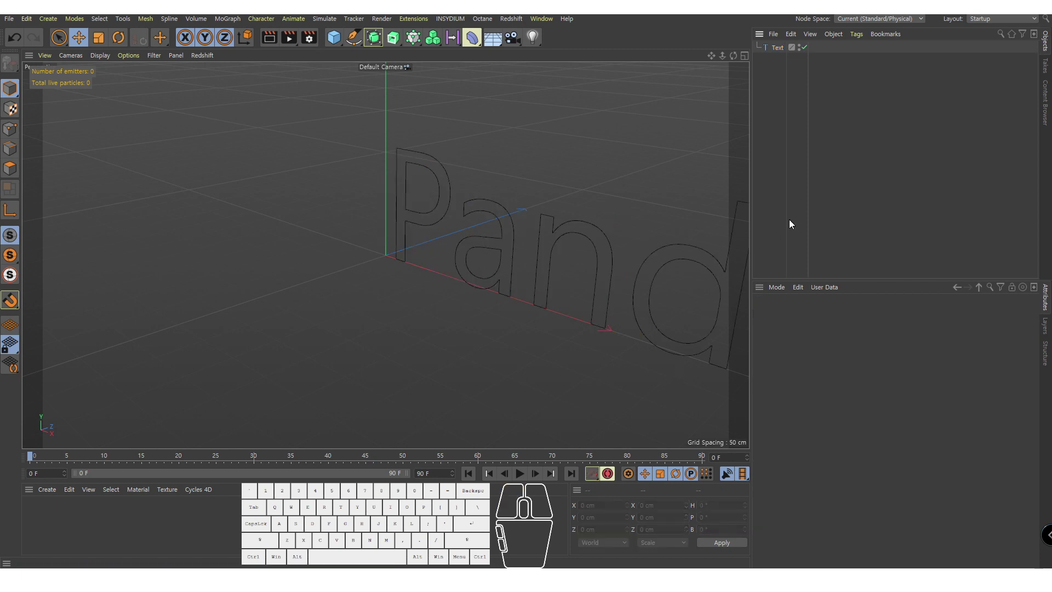
pyautogui.click(778, 47)
pyautogui.keyDown('alt'); pyautogui.moveTo(702, 150); pyautogui.dragTo(521, 261); pyautogui.keyUp('alt')
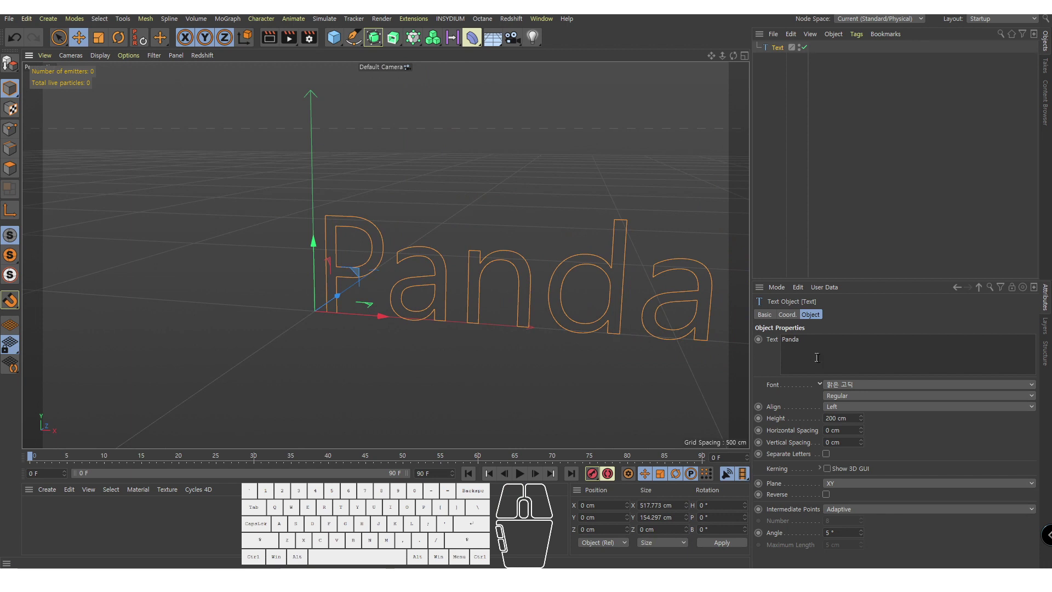
# Step: Change the text's font to 에스코어 드림 5 Medium and set its alignment to Middle
pyautogui.click(866, 383)
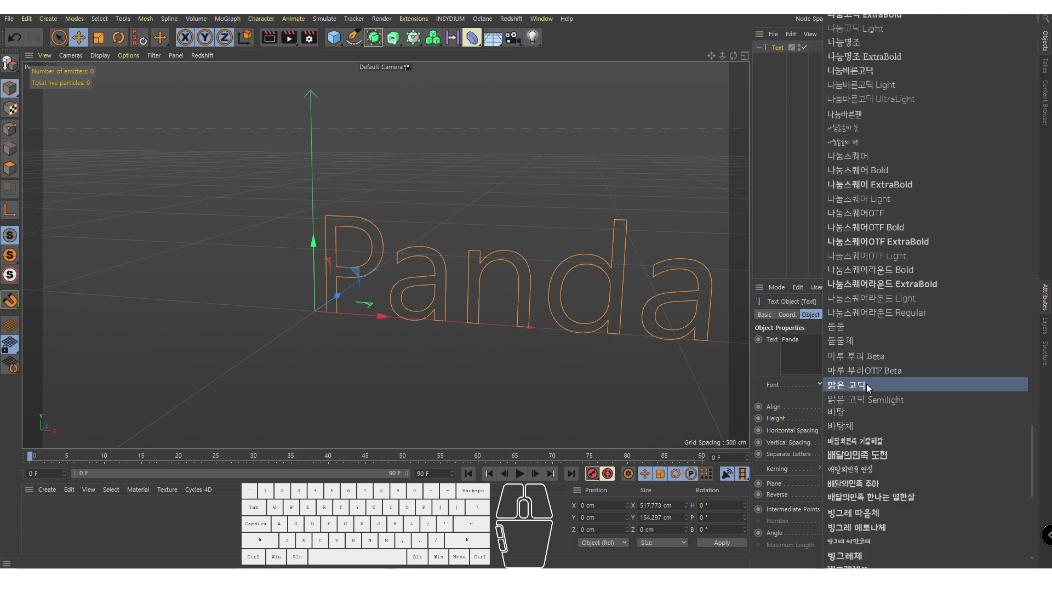
pyautogui.scroll(-8, 869, 374)
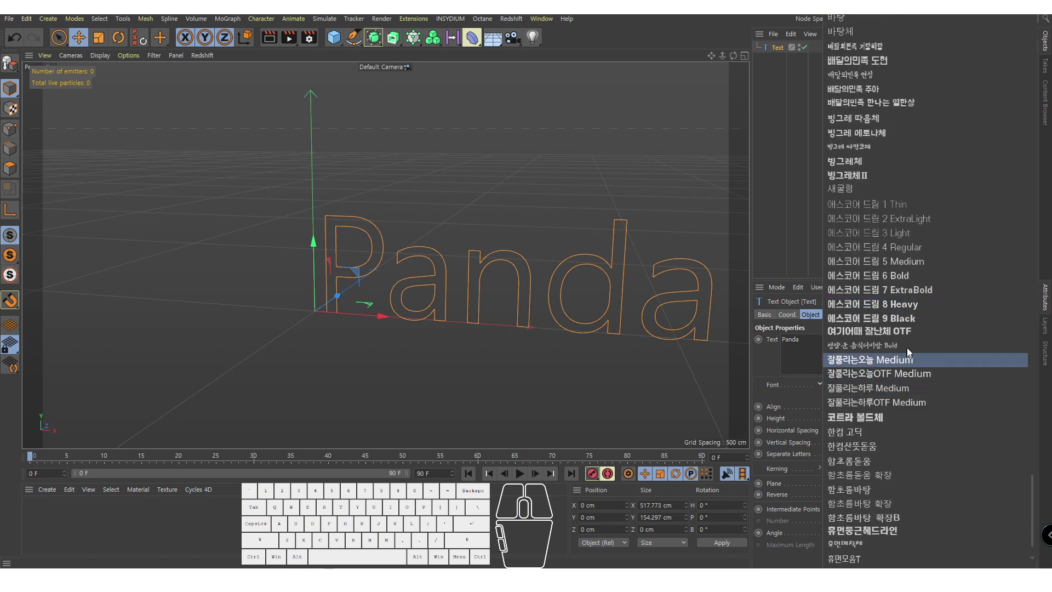
pyautogui.click(909, 257)
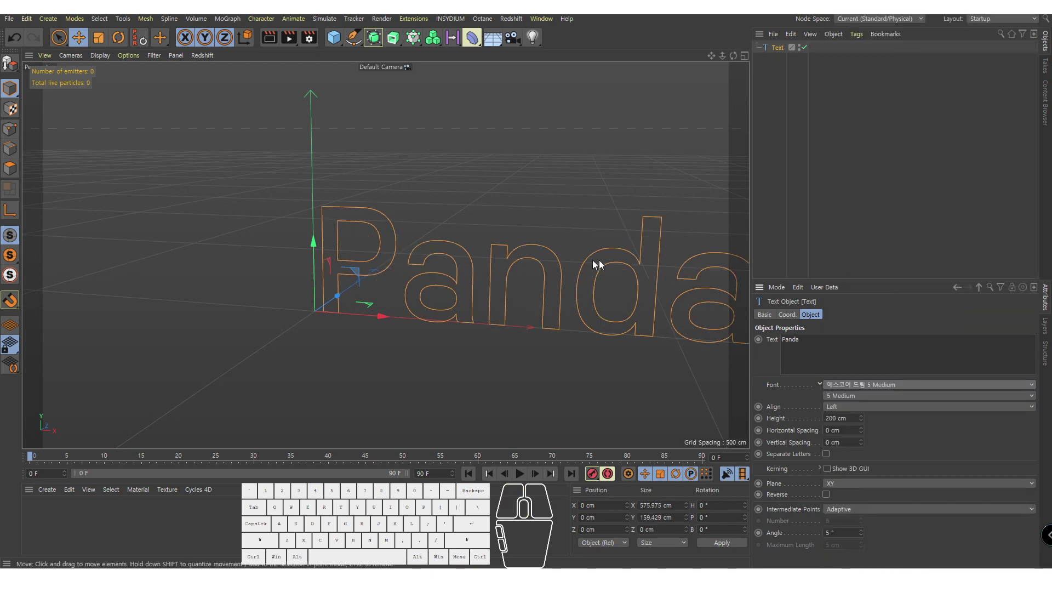
pyautogui.scroll(-1, 592, 260)
pyautogui.click(846, 404)
pyautogui.click(853, 432)
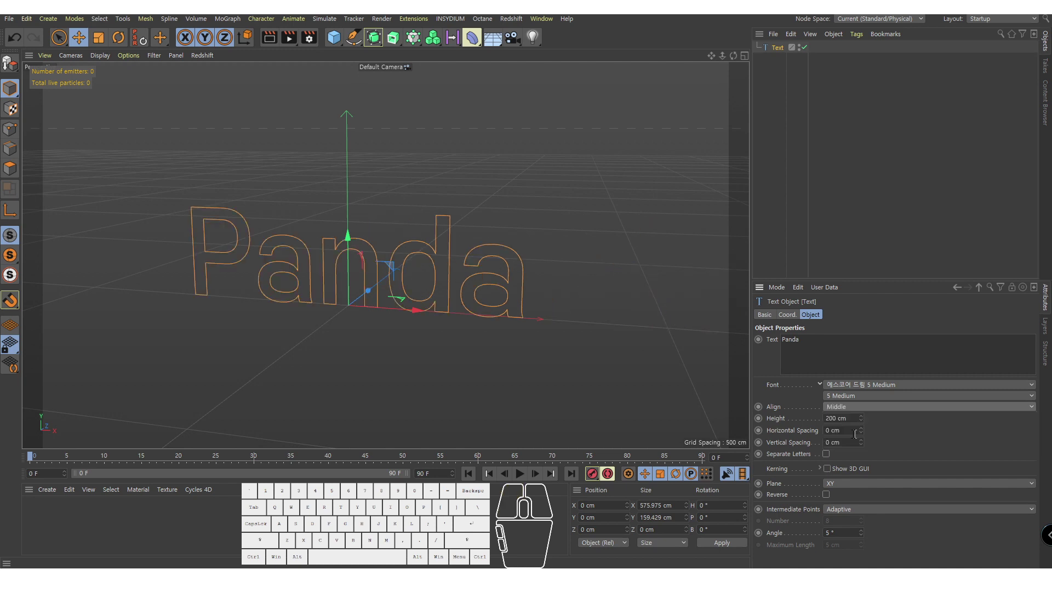
# Step: Try the ZY plane for the text, and settle on the XZ plane to lay it flat
pyautogui.keyDown('alt'); pyautogui.moveTo(354, 315); pyautogui.dragTo(506, 317); pyautogui.keyUp('alt')
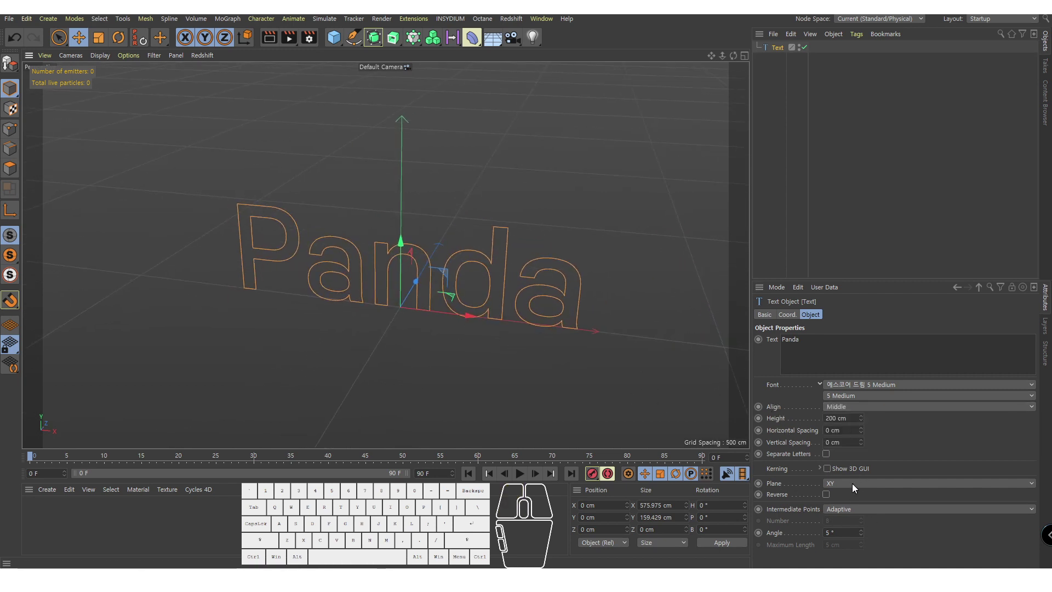
pyautogui.click(846, 482)
pyautogui.click(845, 506)
pyautogui.click(849, 482)
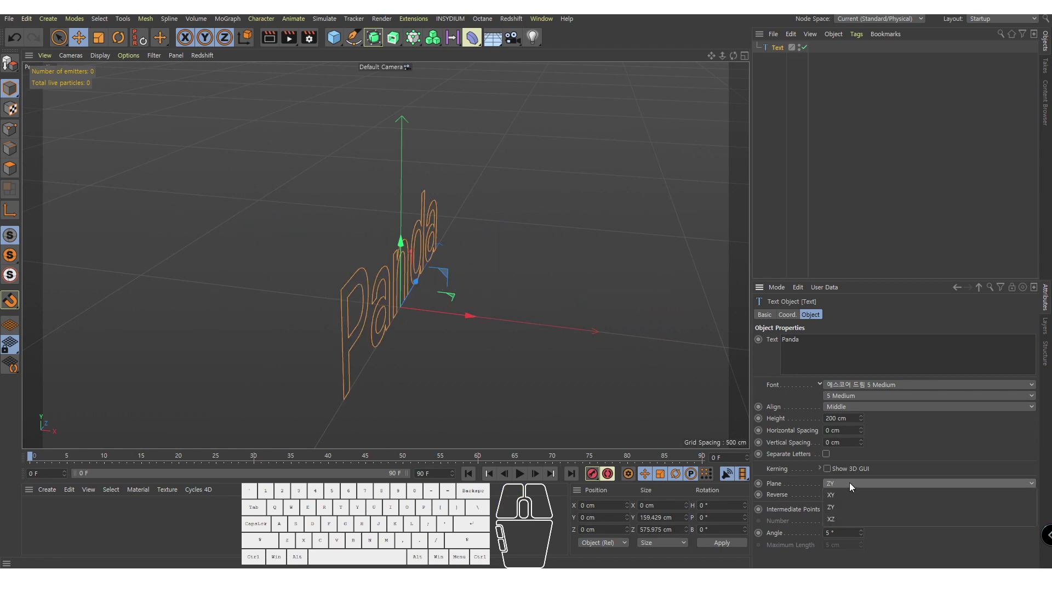
pyautogui.click(846, 521)
pyautogui.keyDown('alt'); pyautogui.moveTo(392, 327); pyautogui.dragTo(706, 140); pyautogui.keyUp('alt')
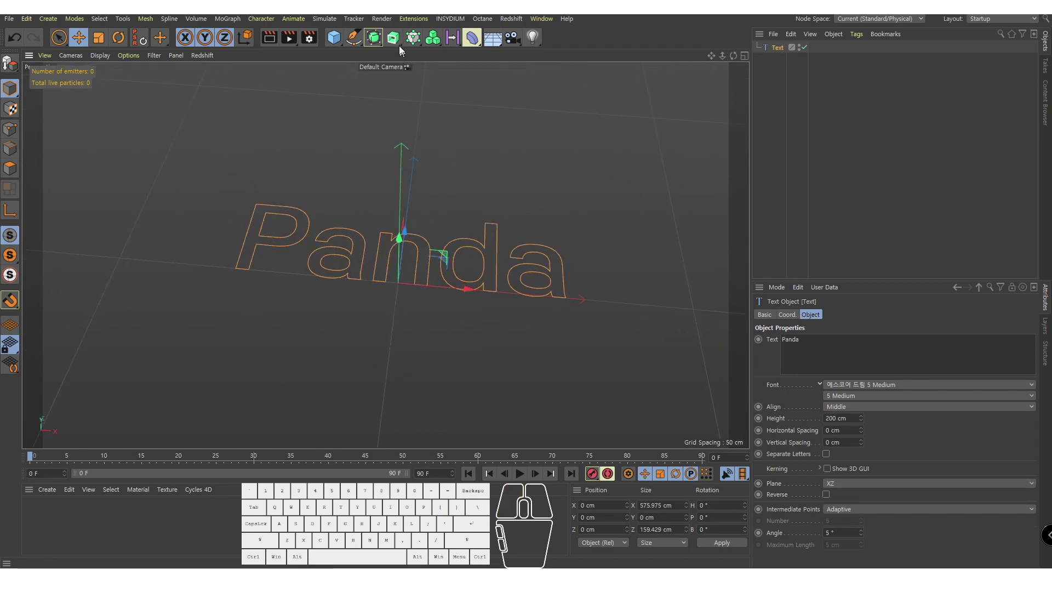
# Step: Turn the Panda text into solid letters with an Extrude generator as its parent
pyautogui.moveTo(398, 42); pyautogui.dragTo(441, 55)
pyautogui.keyDown('alt'); pyautogui.moveTo(540, 206); pyautogui.dragTo(737, 203); pyautogui.keyUp('alt')
pyautogui.click(775, 69)
pyautogui.click(756, 46)
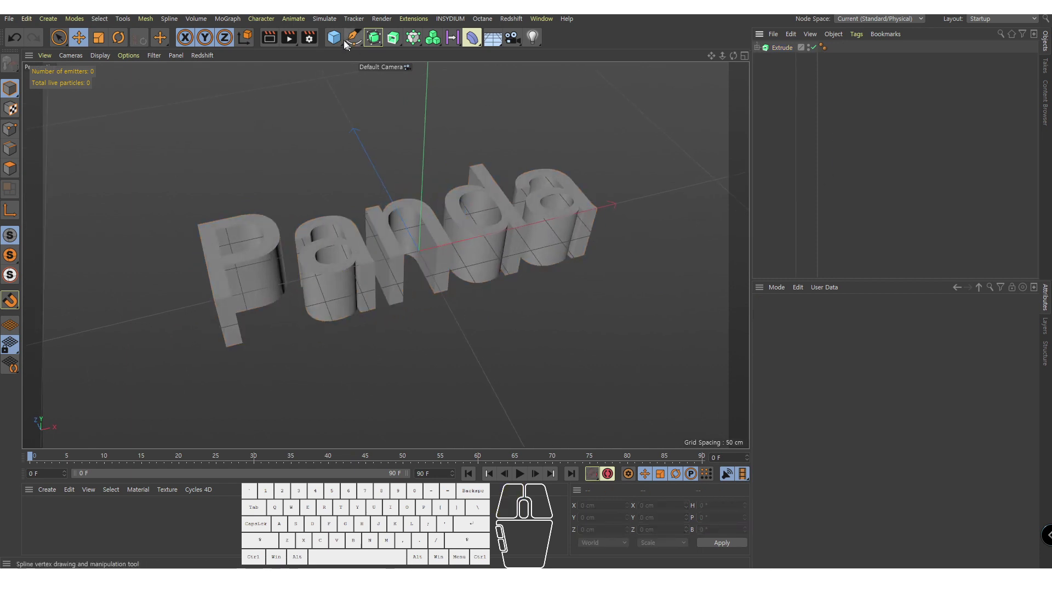
# Step: Add a cube to the scene and display the viewport with Gouraud Shading (Lines)
pyautogui.moveTo(333, 38); pyautogui.dragTo(378, 49)
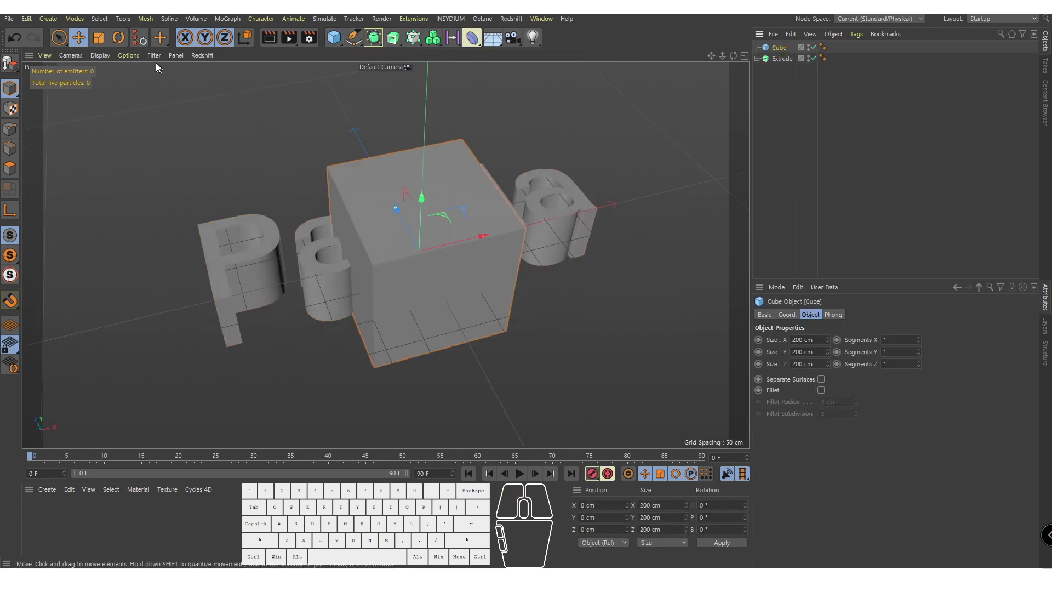
pyautogui.click(130, 54)
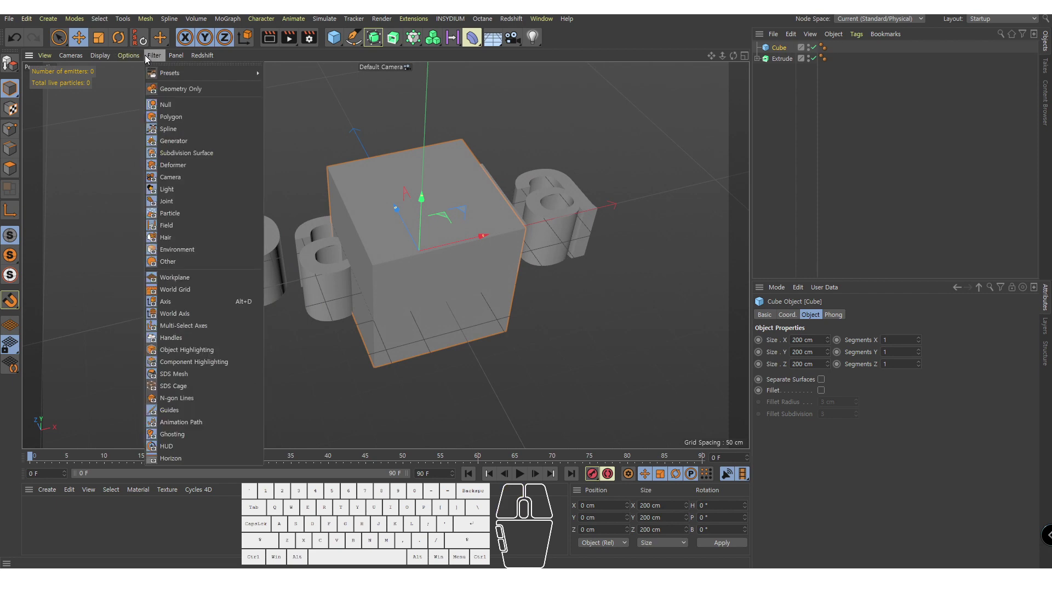
pyautogui.moveTo(107, 58)
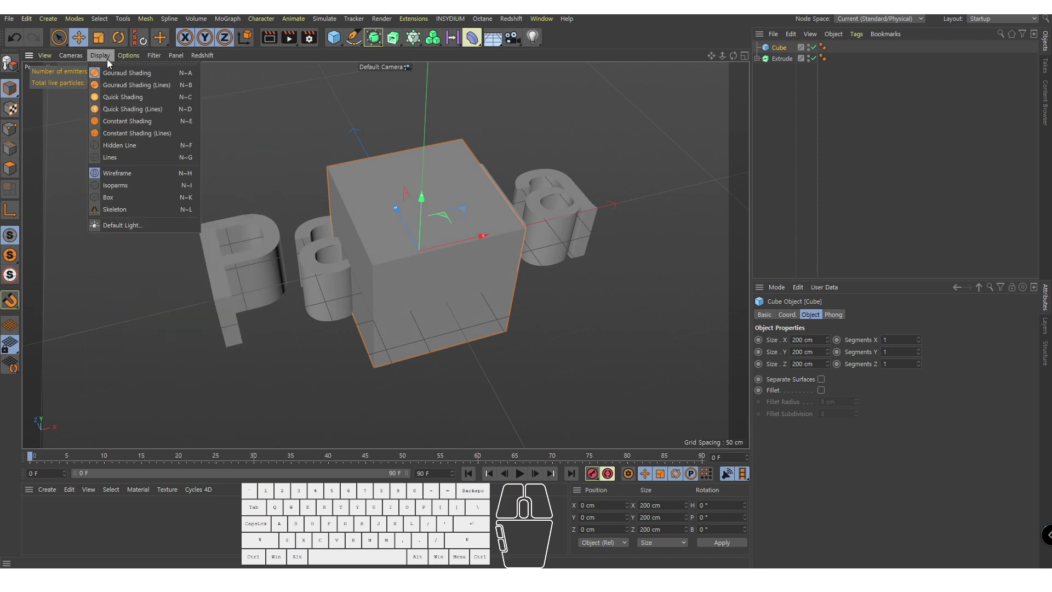
pyautogui.click(111, 86)
# Step: Stretch the cube to about 668 cm in X and 232 cm in Z, centred behind the whole word
pyautogui.middleClick(484, 203)
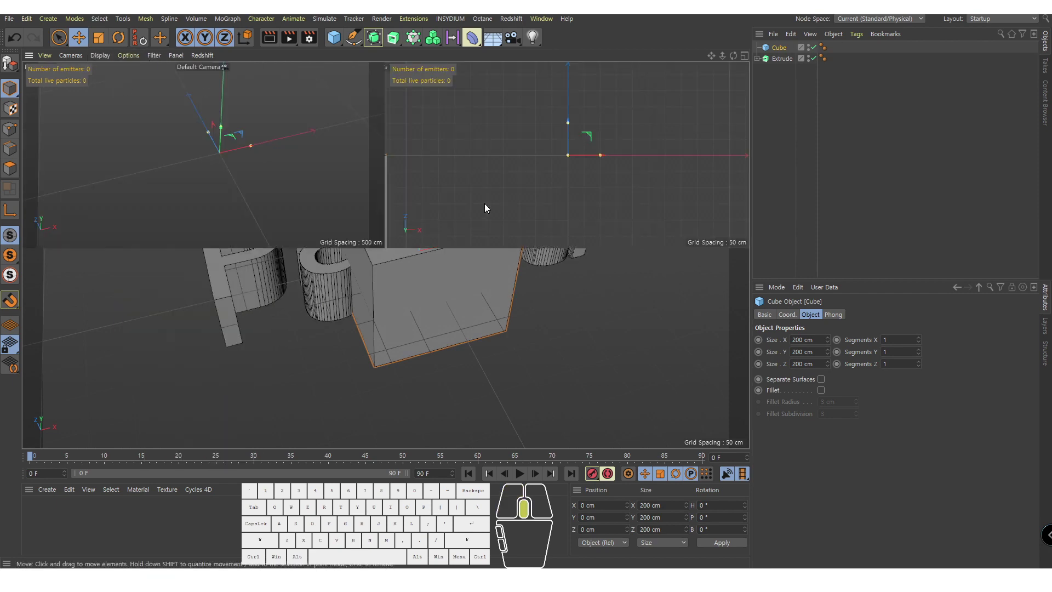
pyautogui.middleClick(613, 304)
pyautogui.scroll(-3, 465, 267)
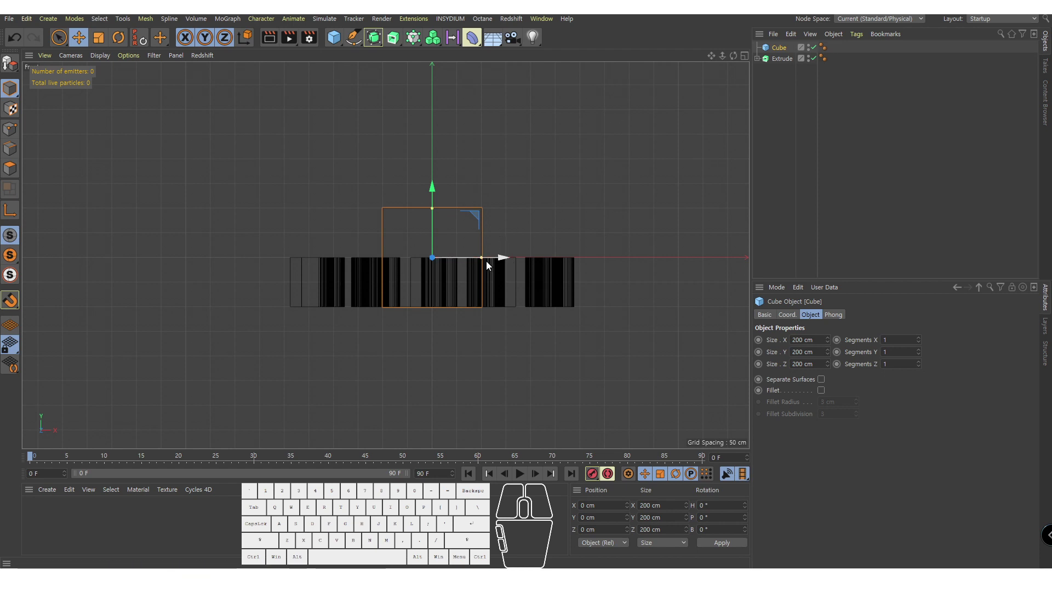
pyautogui.moveTo(483, 258); pyautogui.dragTo(597, 258)
pyautogui.middleClick(583, 324)
pyautogui.middleClick(593, 194)
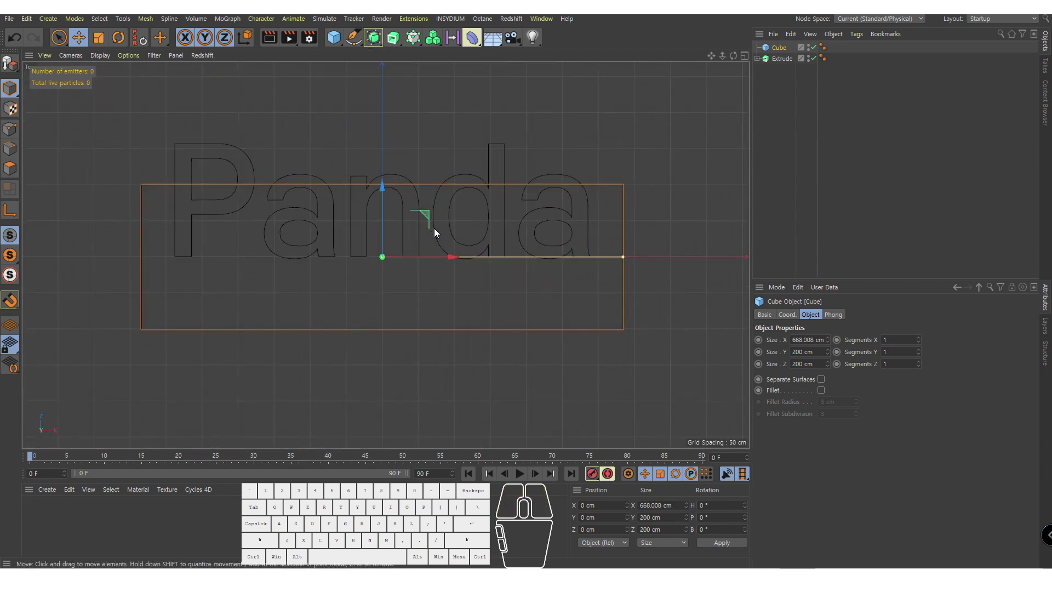
pyautogui.moveTo(380, 201); pyautogui.dragTo(382, 120)
# Step: Reduce the cube's height to about 109 cm and lower it to about Y -87 cm, leaving the letter tops exposed
pyautogui.middleClick(466, 222)
pyautogui.middleClick(471, 303)
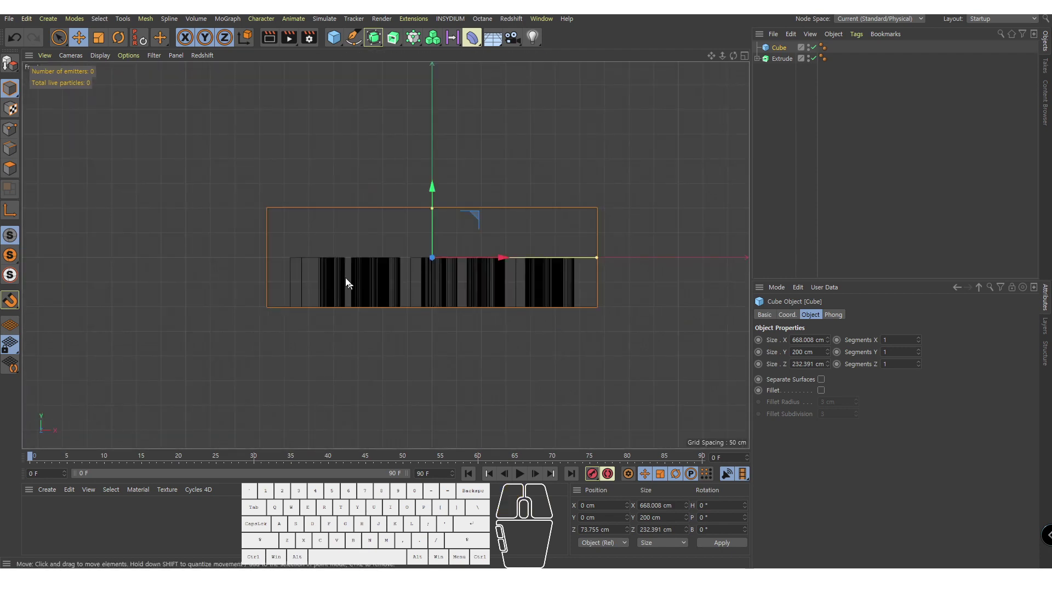
pyautogui.scroll(3, 344, 275)
pyautogui.moveTo(505, 154); pyautogui.dragTo(508, 267)
pyautogui.middleClick(425, 349)
pyautogui.middleClick(229, 195)
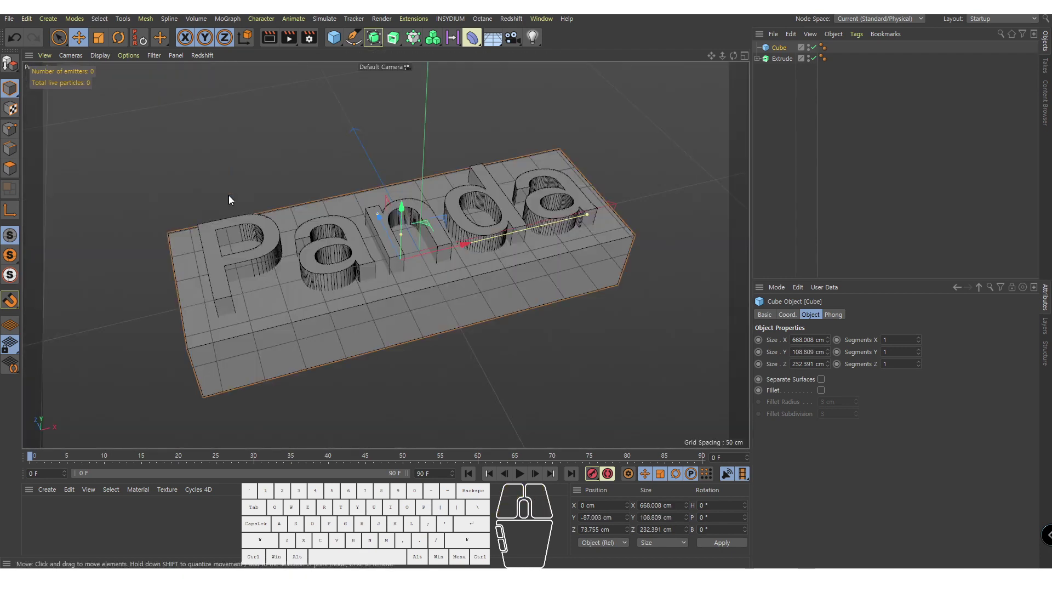
# Step: Create a Boole object with the cube as first child and the extruded text as second child
pyautogui.moveTo(373, 37); pyautogui.dragTo(425, 110)
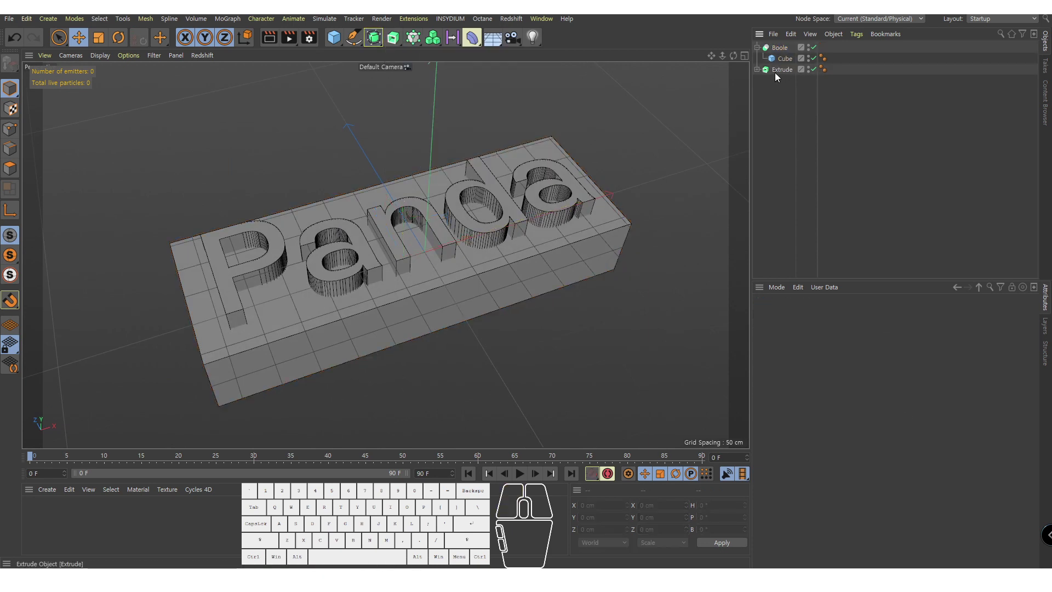
pyautogui.moveTo(774, 72); pyautogui.dragTo(788, 63)
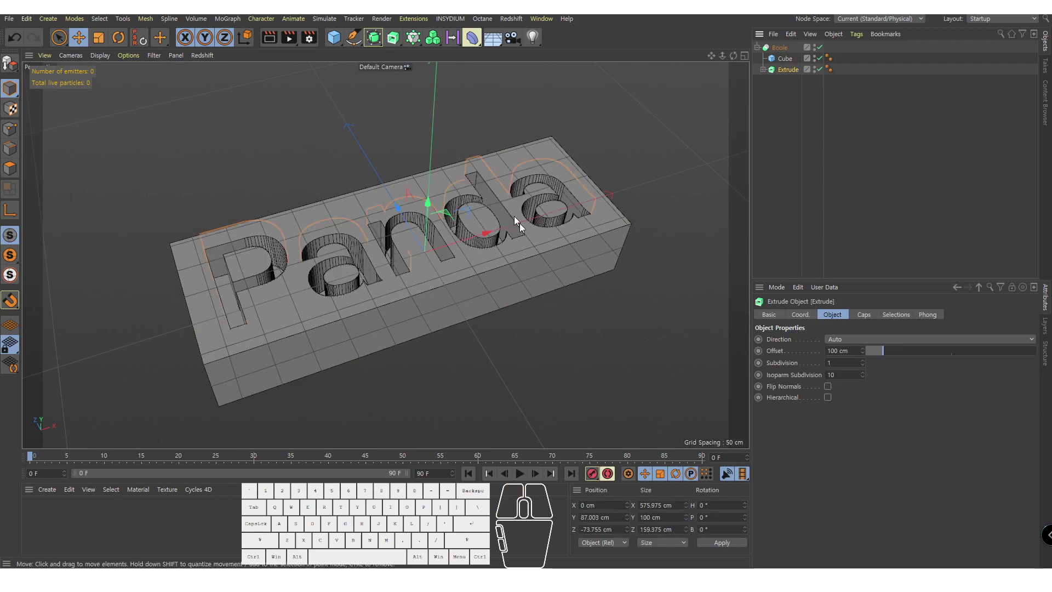
# Step: Raise the extruded text to about Y 131 cm inside the Boole for a shallower cut into the cube
pyautogui.keyDown('alt'); pyautogui.moveTo(325, 287); pyautogui.dragTo(318, 342); pyautogui.keyUp('alt')
pyautogui.scroll(4, 376, 229)
pyautogui.keyDown('alt'); pyautogui.moveTo(397, 214); pyautogui.dragTo(433, 166); pyautogui.keyUp('alt')
pyautogui.keyDown('alt'); pyautogui.moveTo(434, 166); pyautogui.dragTo(412, 167, button='right'); pyautogui.keyUp('alt')
pyautogui.keyDown('alt'); pyautogui.moveTo(412, 168); pyautogui.dragTo(410, 239, button='middle'); pyautogui.keyUp('alt')
pyautogui.keyDown('alt'); pyautogui.moveTo(592, 191); pyautogui.dragTo(549, 140); pyautogui.keyUp('alt')
pyautogui.keyDown('alt'); pyautogui.moveTo(553, 241); pyautogui.dragTo(492, 291); pyautogui.keyUp('alt')
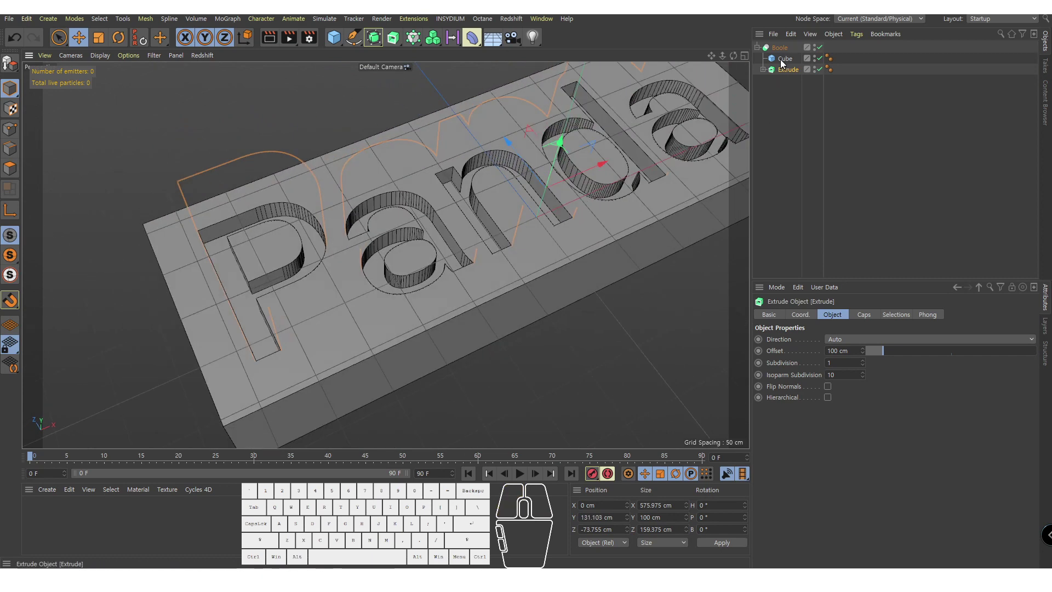
pyautogui.click(783, 59)
pyautogui.click(790, 70)
pyautogui.keyDown('alt'); pyautogui.moveTo(580, 224); pyautogui.dragTo(515, 246); pyautogui.keyUp('alt')
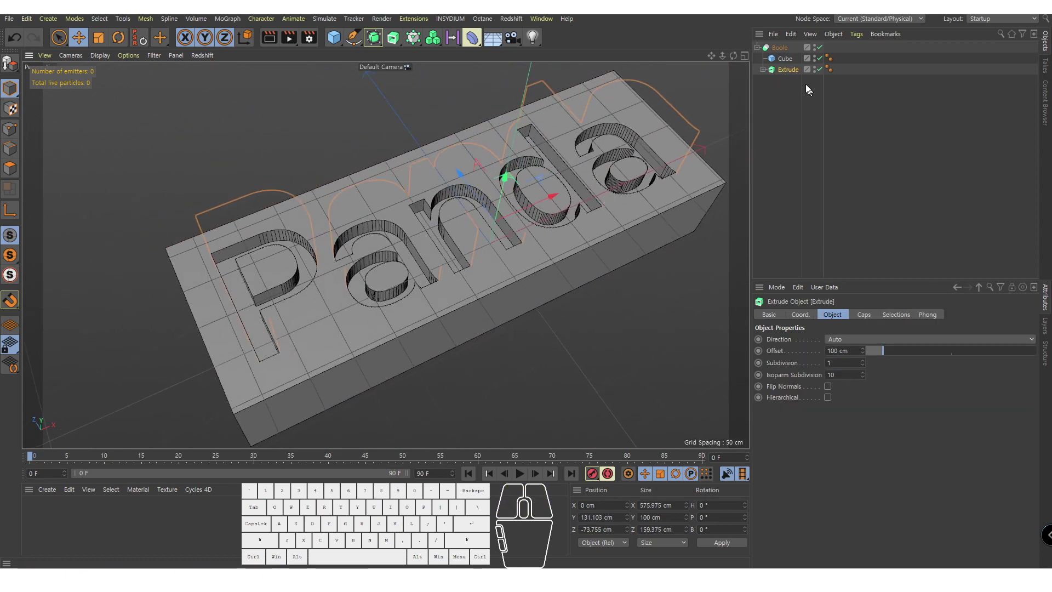
# Step: Try the Boole types A union B and A intersect B, and return to A subtract B
pyautogui.click(779, 48)
pyautogui.click(898, 338)
pyautogui.click(920, 366)
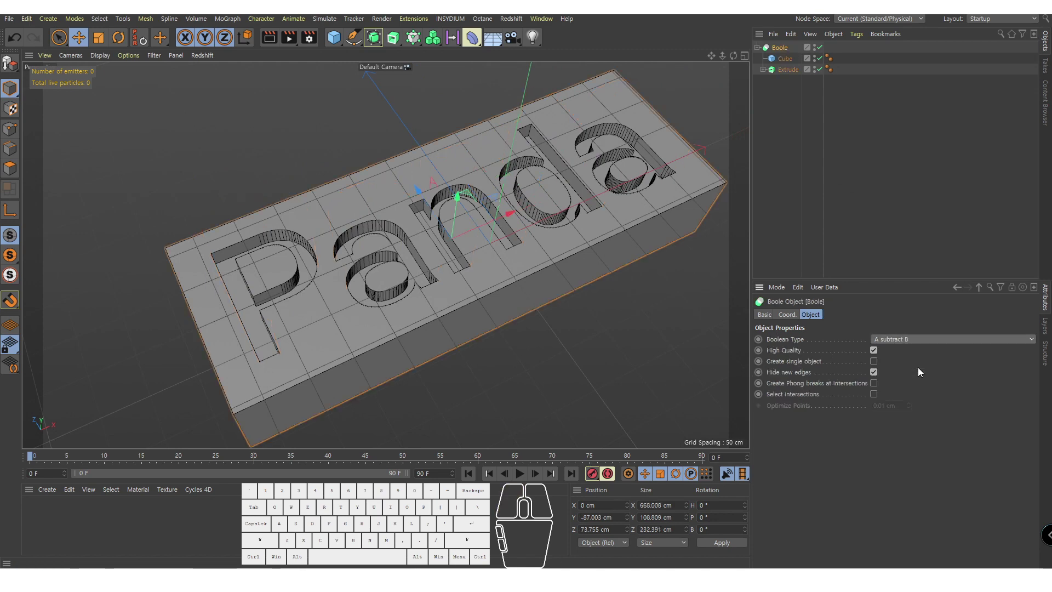
pyautogui.click(899, 340)
pyautogui.click(900, 350)
pyautogui.click(898, 339)
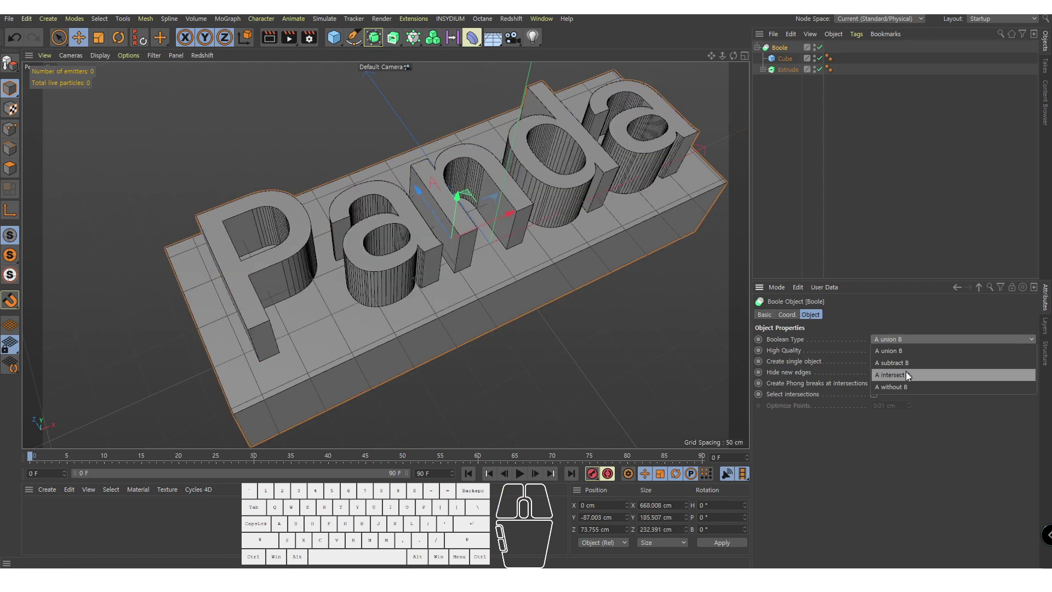
pyautogui.click(905, 374)
pyautogui.click(906, 340)
pyautogui.click(915, 362)
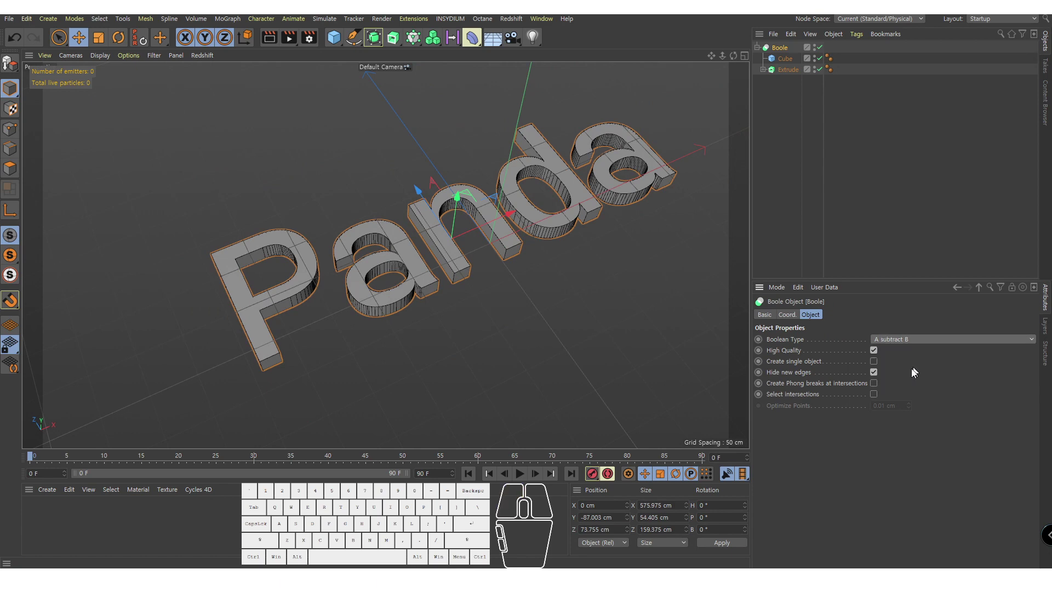
# Step: Reduce the cube's height to about 56 cm and raise the whole Boole to about Y 24 cm
pyautogui.moveTo(404, 248)
pyautogui.keyDown('alt'); pyautogui.mouseDown()
pyautogui.moveTo(373, 232)
pyautogui.moveTo(438, 244)
pyautogui.moveTo(435, 275)
pyautogui.moveTo(455, 169)
pyautogui.moveTo(455, 212)
pyautogui.moveTo(522, 193)
pyautogui.moveTo(514, 158)
pyautogui.moveTo(324, 235)
pyautogui.moveTo(428, 172)
pyautogui.moveTo(410, 261)
pyautogui.mouseUp(); pyautogui.keyUp('alt')
pyautogui.click(781, 157)
pyautogui.click(785, 59)
pyautogui.click(779, 47)
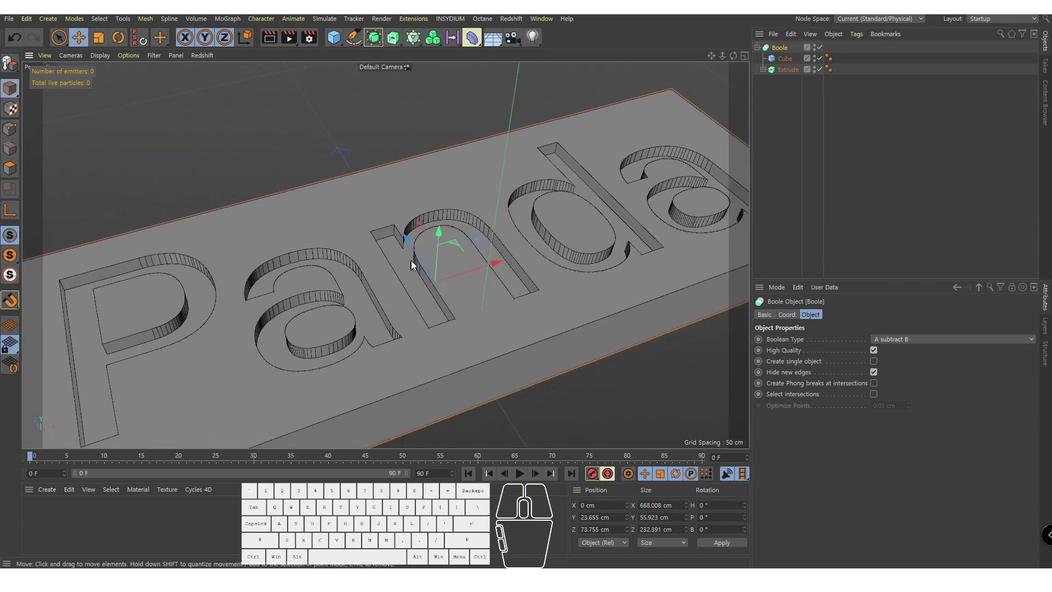
# Step: Inspect the carved letters up close and shift the cube vertically to about Y 20 cm inside the Boole
pyautogui.keyDown('alt'); pyautogui.moveTo(411, 261); pyautogui.dragTo(461, 139, button='right'); pyautogui.keyUp('alt')
pyautogui.keyDown('alt'); pyautogui.moveTo(461, 139); pyautogui.dragTo(523, 134); pyautogui.keyUp('alt')
pyautogui.keyDown('alt'); pyautogui.moveTo(524, 135); pyautogui.dragTo(545, 206, button='right'); pyautogui.keyUp('alt')
pyautogui.keyDown('alt'); pyautogui.moveTo(545, 206); pyautogui.dragTo(511, 229); pyautogui.keyUp('alt')
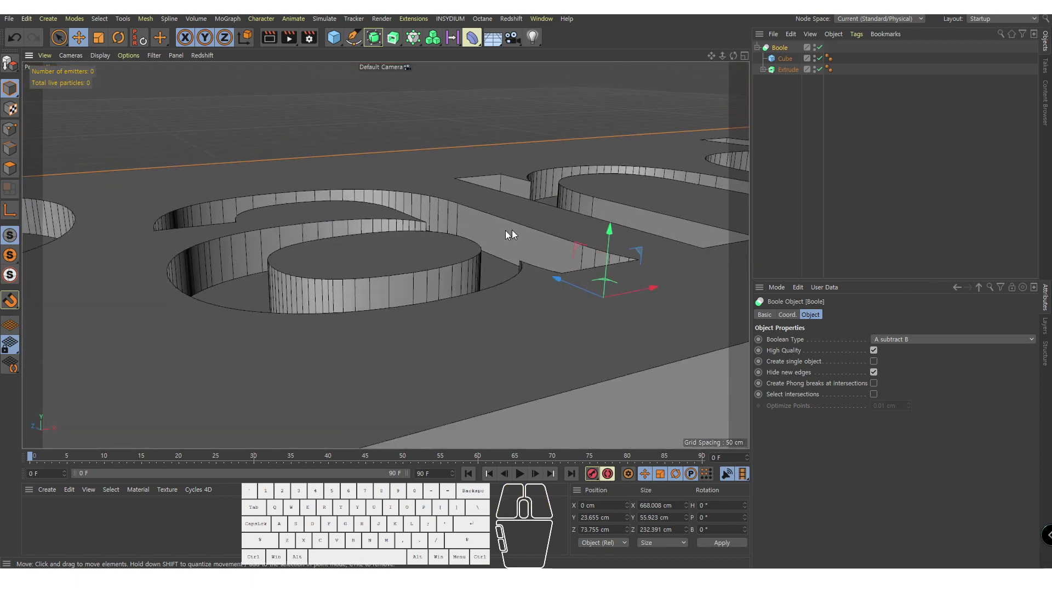
pyautogui.keyDown('alt'); pyautogui.moveTo(512, 229); pyautogui.dragTo(469, 248, button='right'); pyautogui.keyUp('alt')
pyautogui.keyDown('alt'); pyautogui.moveTo(469, 248); pyautogui.dragTo(715, 139); pyautogui.keyUp('alt')
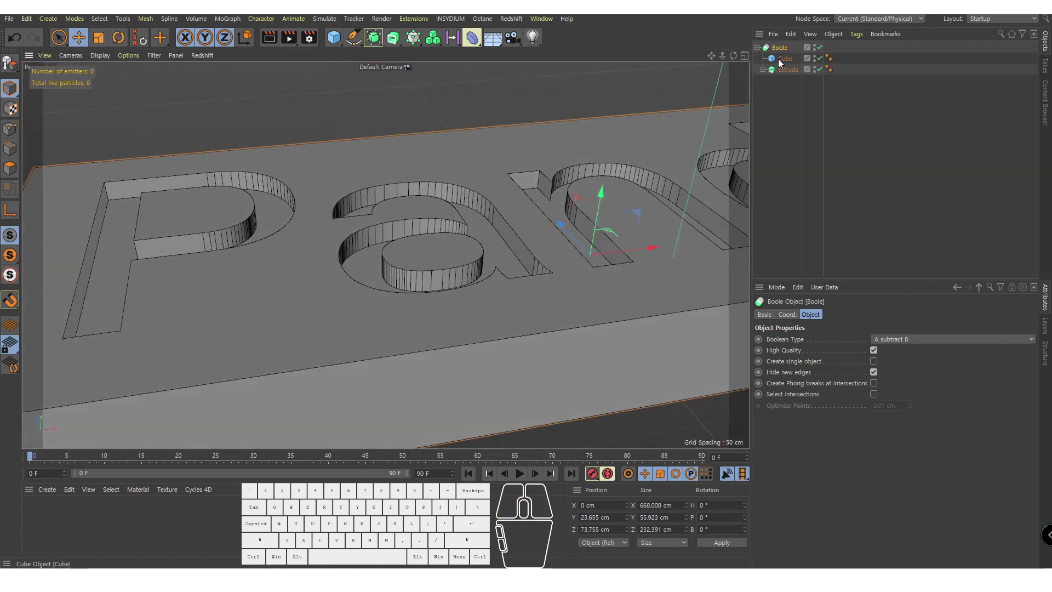
pyautogui.click(602, 179)
pyautogui.moveTo(603, 182); pyautogui.dragTo(605, 171)
pyautogui.keyDown('alt'); pyautogui.moveTo(627, 211); pyautogui.dragTo(612, 241, button='right'); pyautogui.keyUp('alt')
pyautogui.keyDown('alt'); pyautogui.moveTo(612, 240); pyautogui.dragTo(602, 253); pyautogui.keyUp('alt')
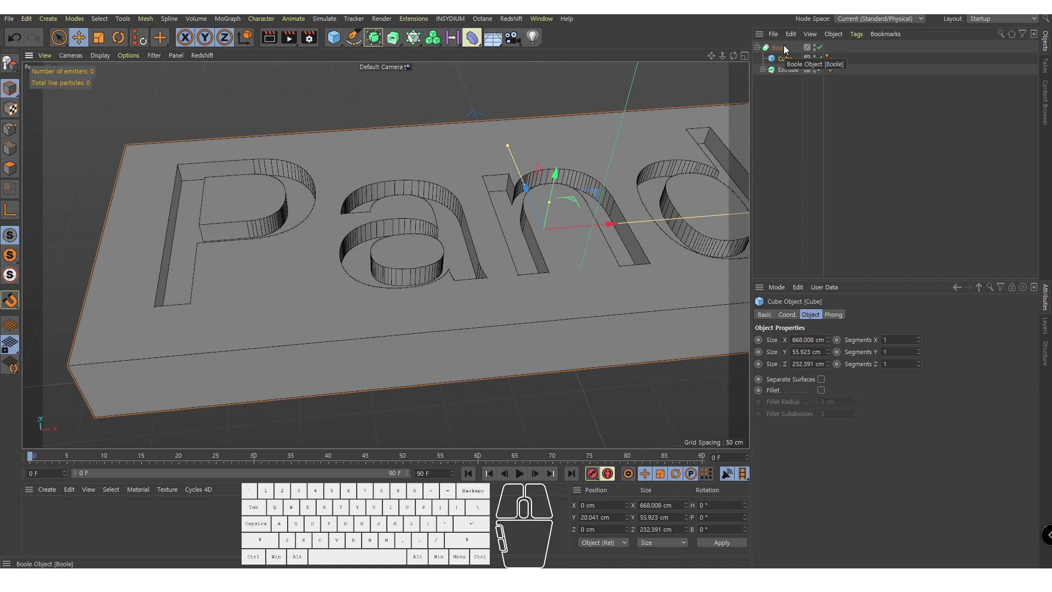
# Step: Merge the Boole and all its children into one polygon object with Connect Objects + Delete
pyautogui.click(978, 146)
pyautogui.moveTo(797, 74); pyautogui.dragTo(783, 47)
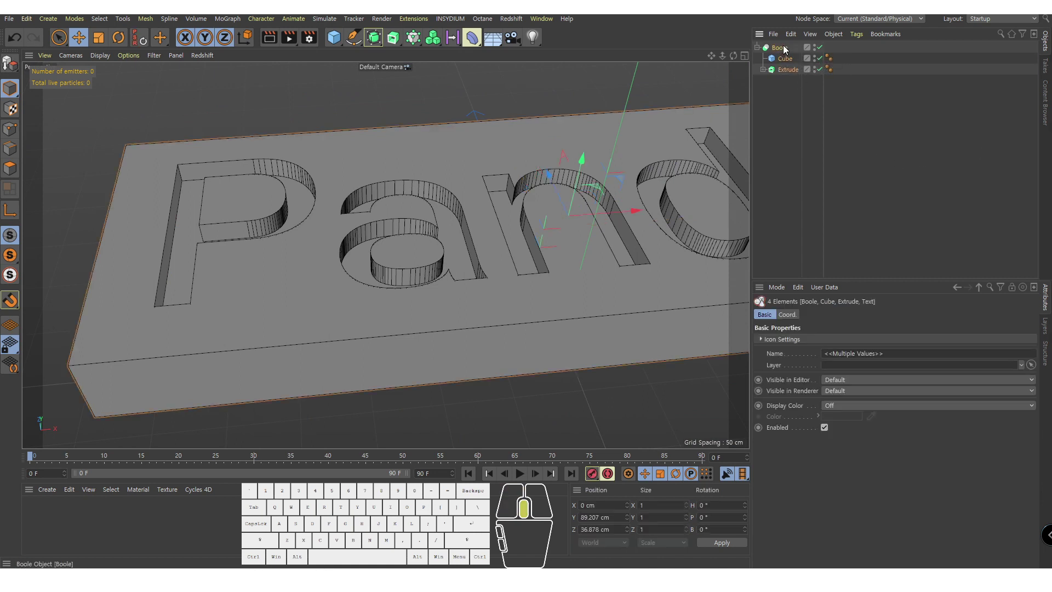
pyautogui.rightClick(783, 49)
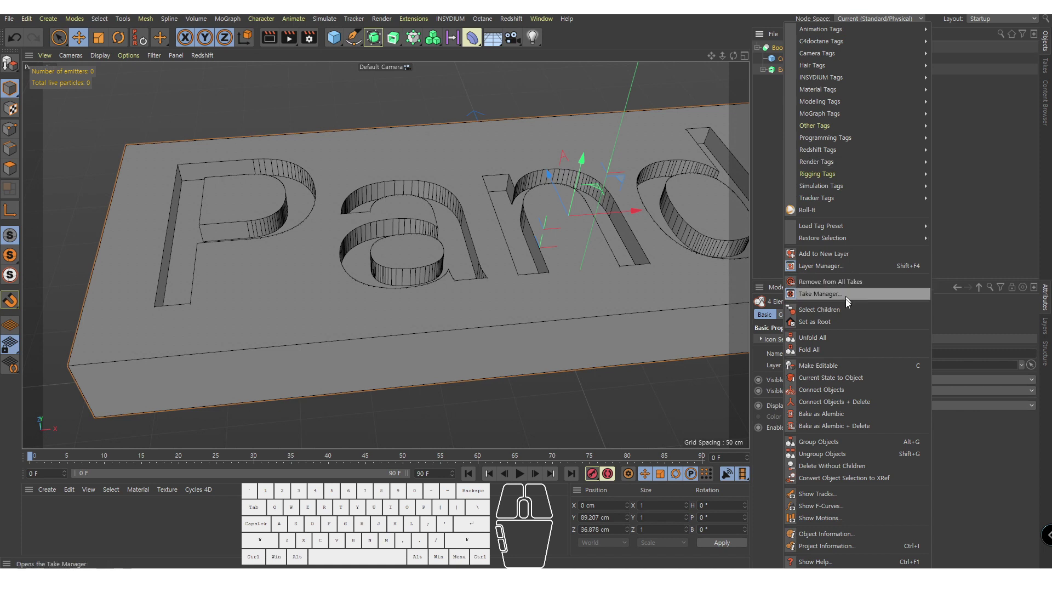
pyautogui.click(826, 402)
pyautogui.click(873, 89)
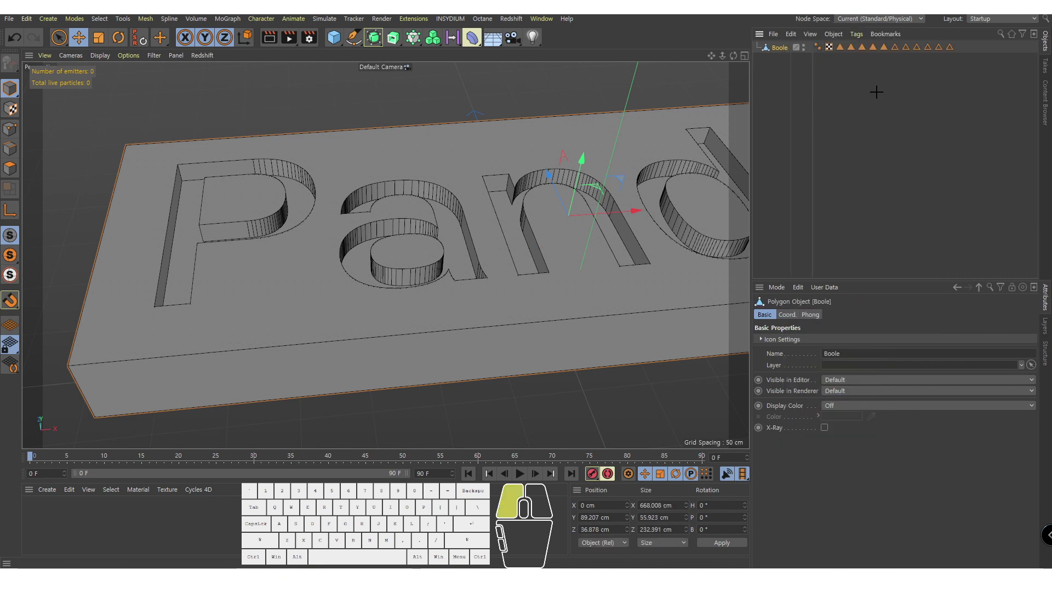
# Step: Examine which polygons the Boole object's S, C1 and C2 selection tags contain
pyautogui.click(839, 47)
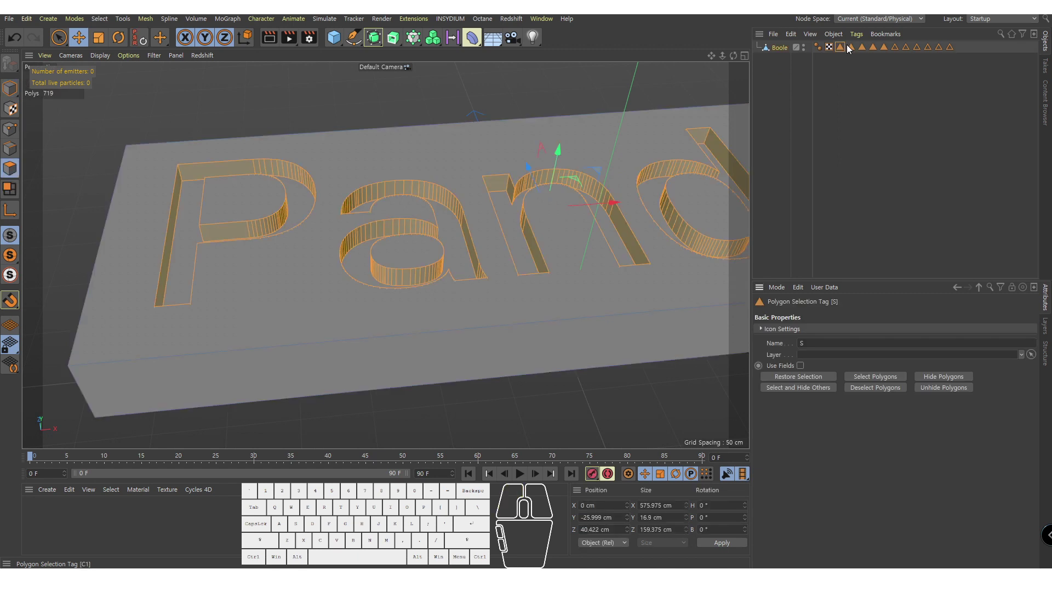
pyautogui.click(851, 47)
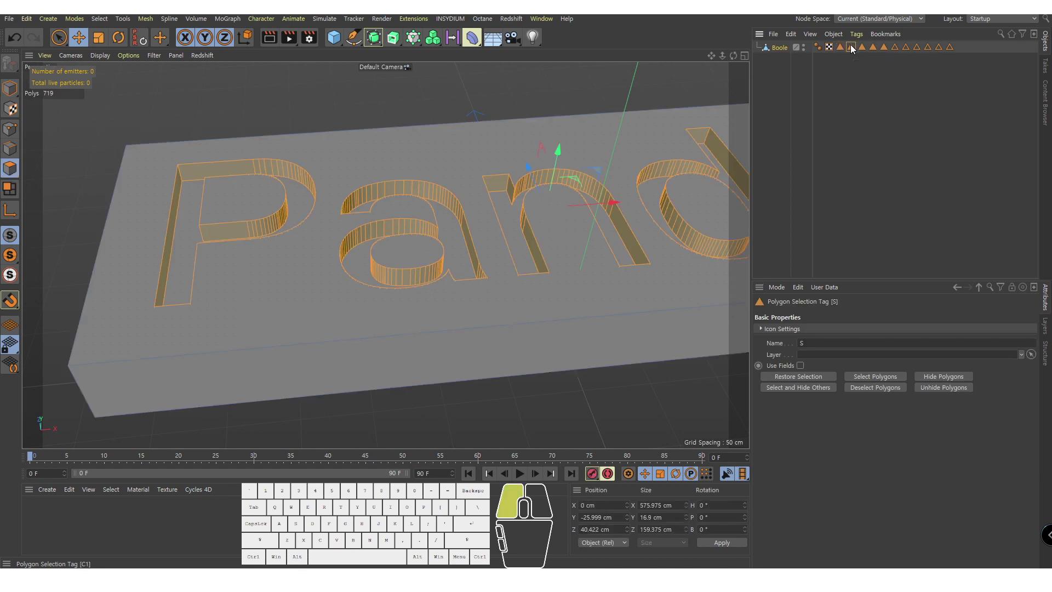
pyautogui.keyDown('alt'); pyautogui.moveTo(629, 164); pyautogui.dragTo(783, 108); pyautogui.keyUp('alt')
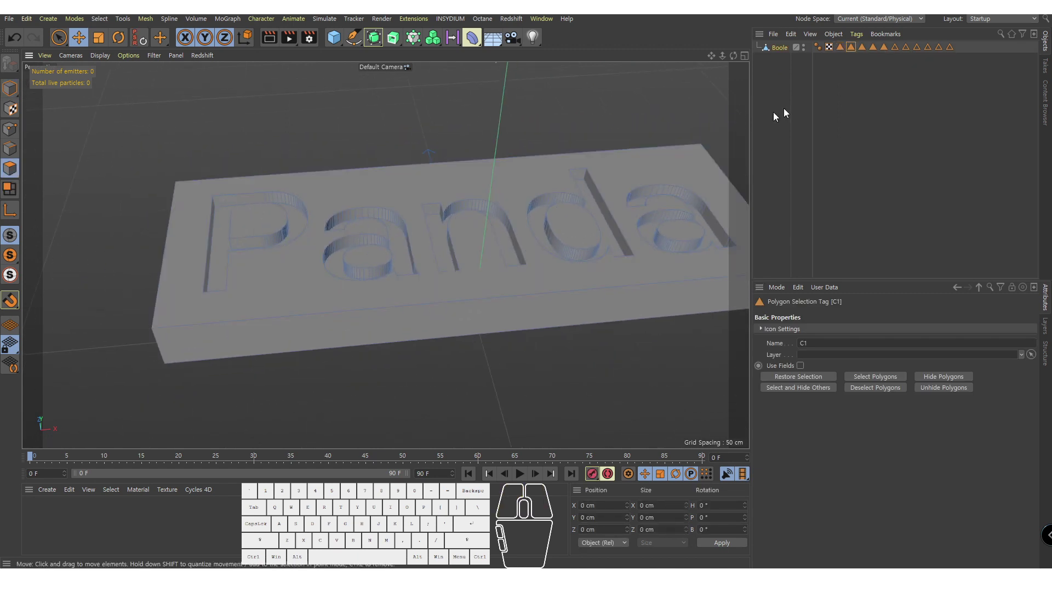
pyautogui.doubleClick(863, 47)
pyautogui.keyDown('alt'); pyautogui.moveTo(609, 183); pyautogui.dragTo(544, 251, button='middle'); pyautogui.keyUp('alt')
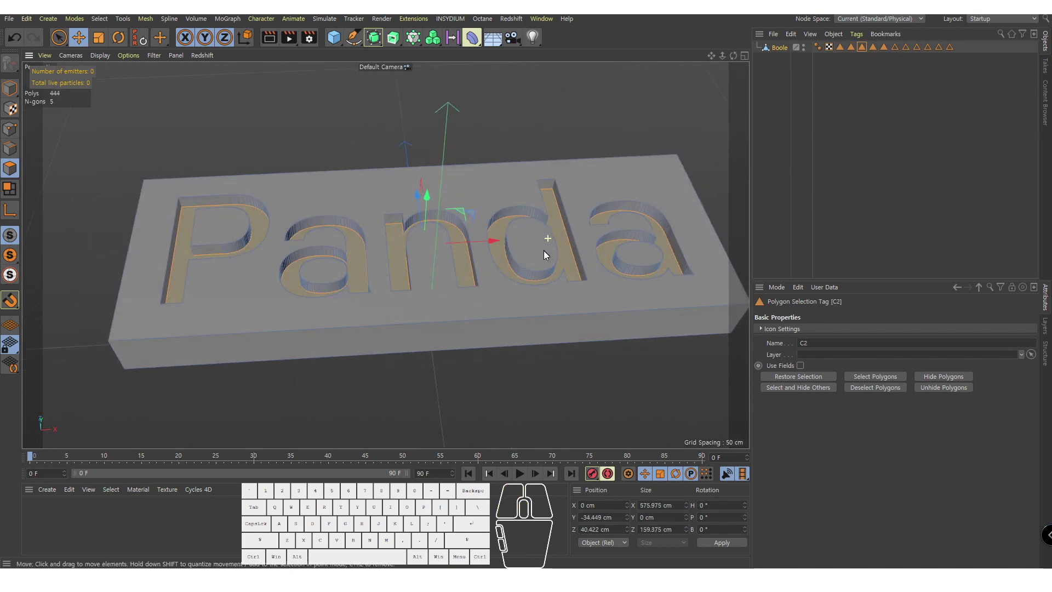
# Step: Delete all the selection tags from the merged Boole object and look over the remaining mesh in model mode
pyautogui.moveTo(991, 73); pyautogui.dragTo(836, 49)
pyautogui.press('Delete')
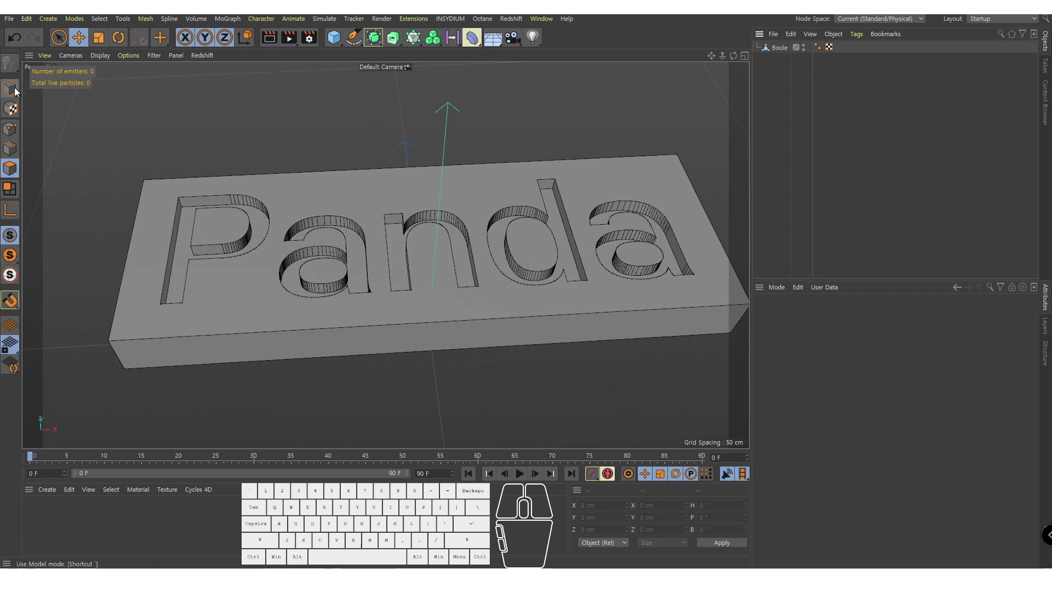
pyautogui.click(778, 48)
pyautogui.keyDown('alt'); pyautogui.moveTo(611, 173); pyautogui.dragTo(428, 203); pyautogui.keyUp('alt')
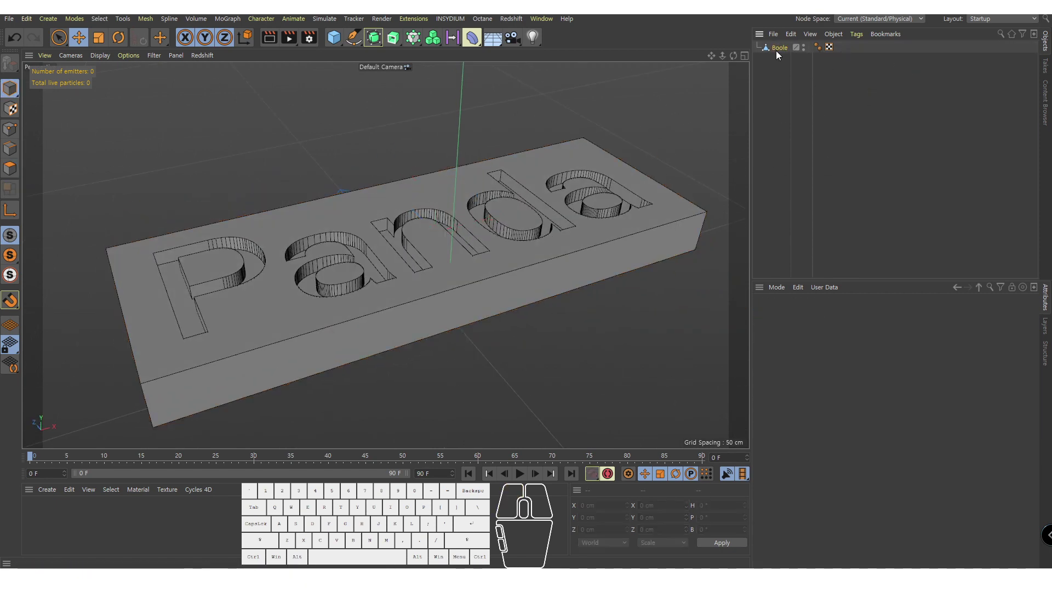
pyautogui.keyDown('alt'); pyautogui.moveTo(548, 219); pyautogui.dragTo(828, 144); pyautogui.keyUp('alt')
pyautogui.click(828, 144)
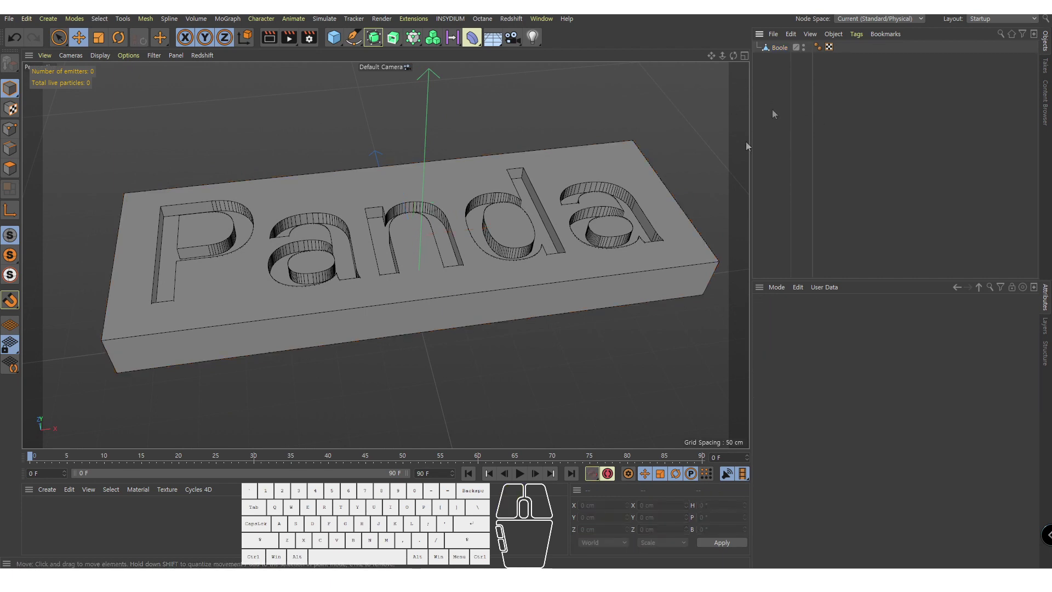
# Step: Add a camera, place it inside the carved first "a" at about X -236, Y 108, Z 106 cm, and keyframe it at frame 0
pyautogui.moveTo(512, 37); pyautogui.dragTo(579, 47)
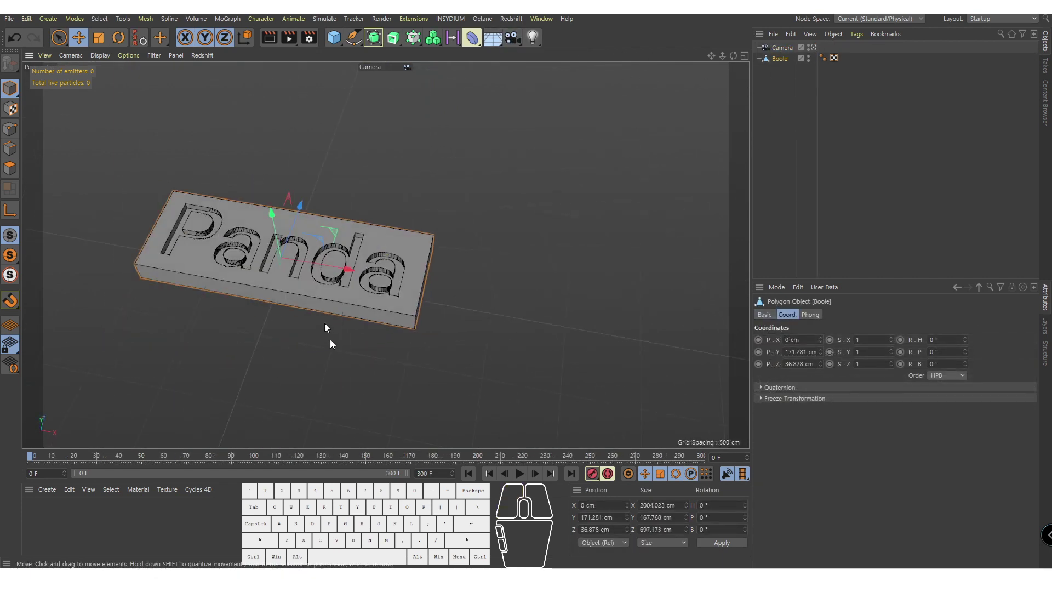
pyautogui.keyDown('alt'); pyautogui.moveTo(382, 302); pyautogui.dragTo(341, 239); pyautogui.keyUp('alt')
pyautogui.keyDown('alt'); pyautogui.moveTo(341, 238); pyautogui.dragTo(449, 170, button='right'); pyautogui.keyUp('alt')
pyautogui.keyDown('alt'); pyautogui.moveTo(449, 169); pyautogui.dragTo(422, 127); pyautogui.keyUp('alt')
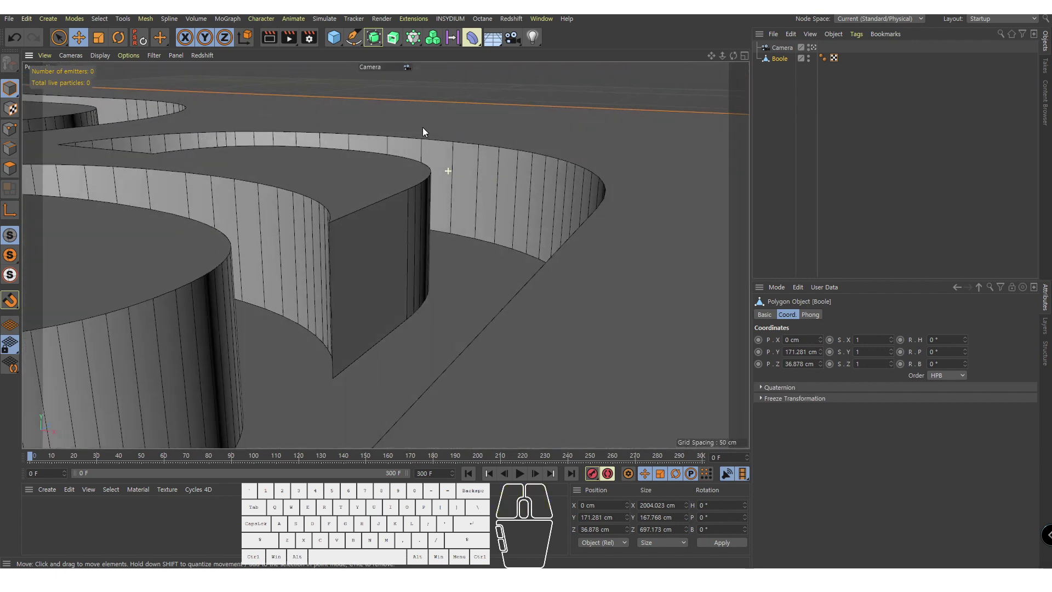
pyautogui.keyDown('alt'); pyautogui.moveTo(433, 220); pyautogui.dragTo(466, 142, button='right'); pyautogui.keyUp('alt')
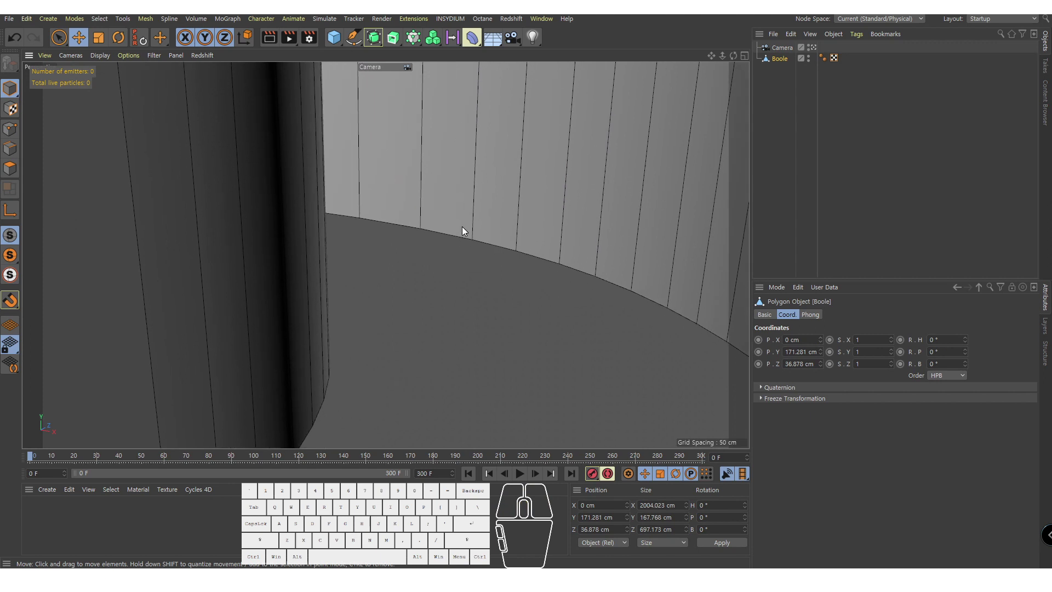
pyautogui.keyDown('alt'); pyautogui.moveTo(462, 230); pyautogui.dragTo(671, 190, button='middle'); pyautogui.keyUp('alt')
pyautogui.click(782, 48)
pyautogui.keyDown('alt'); pyautogui.moveTo(614, 219); pyautogui.dragTo(500, 285); pyautogui.keyUp('alt')
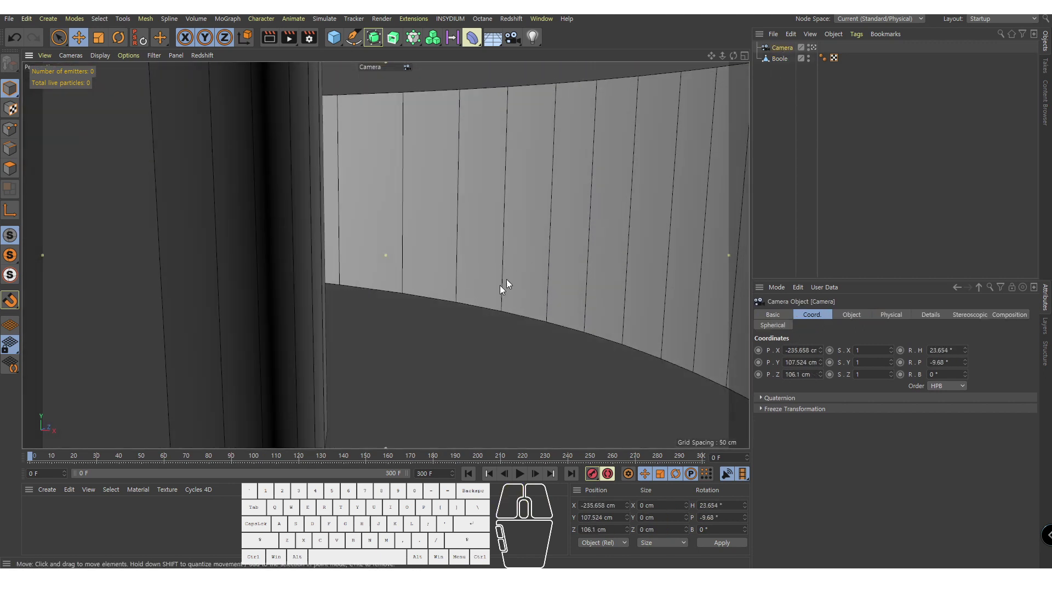
pyautogui.click(591, 475)
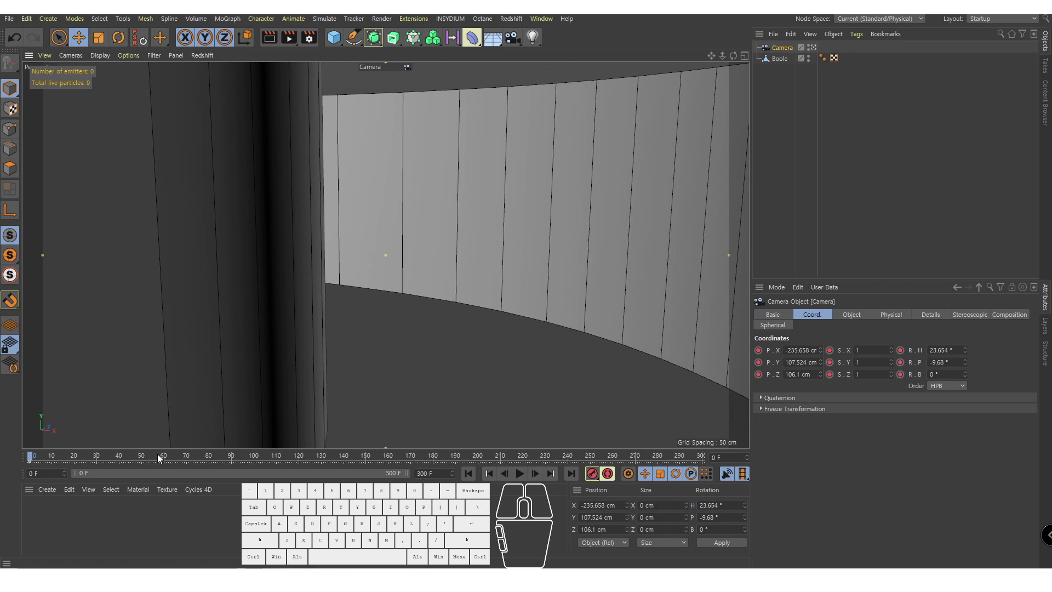
# Step: At frame 90, move the camera back along the "a" groove to about X -227, Y 112, Z -36 cm and keyframe its position and rotation
pyautogui.moveTo(158, 457); pyautogui.dragTo(171, 459)
pyautogui.moveTo(230, 455); pyautogui.dragTo(231, 456)
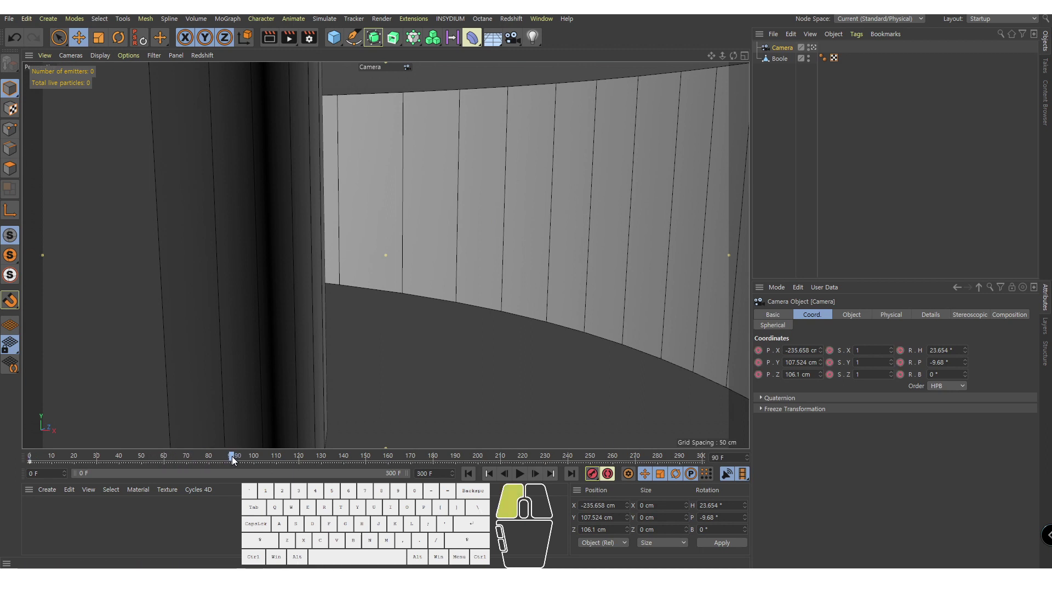
pyautogui.click(453, 325)
pyautogui.scroll(-5, 439, 322)
pyautogui.keyDown('alt'); pyautogui.moveTo(455, 303); pyautogui.dragTo(461, 255, button='middle'); pyautogui.keyUp('alt')
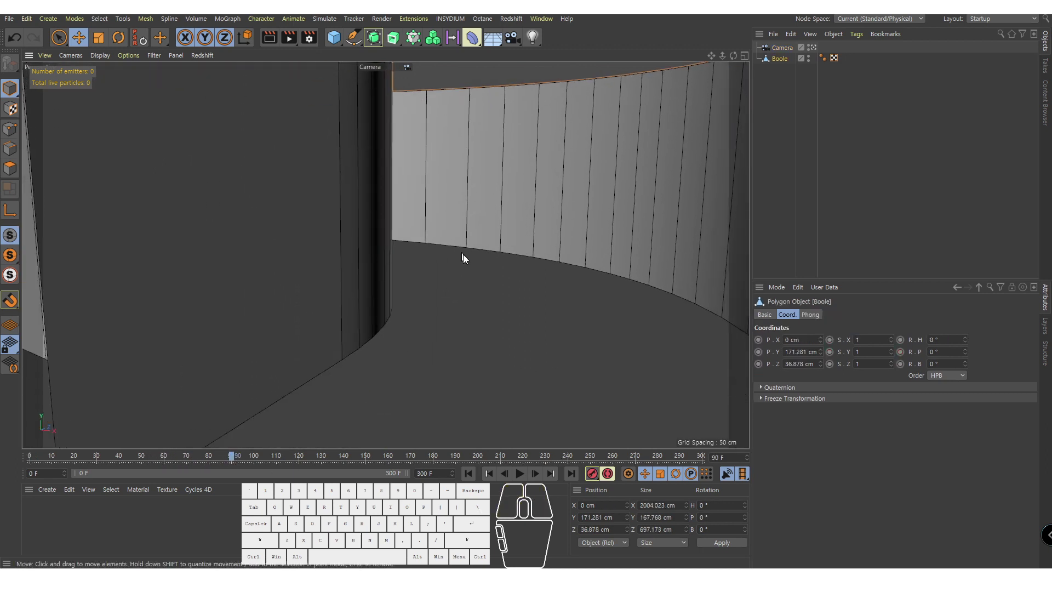
pyautogui.keyDown('alt'); pyautogui.moveTo(467, 267); pyautogui.dragTo(433, 297, button='right'); pyautogui.keyUp('alt')
pyautogui.keyDown('alt'); pyautogui.moveTo(437, 303); pyautogui.dragTo(497, 294); pyautogui.keyUp('alt')
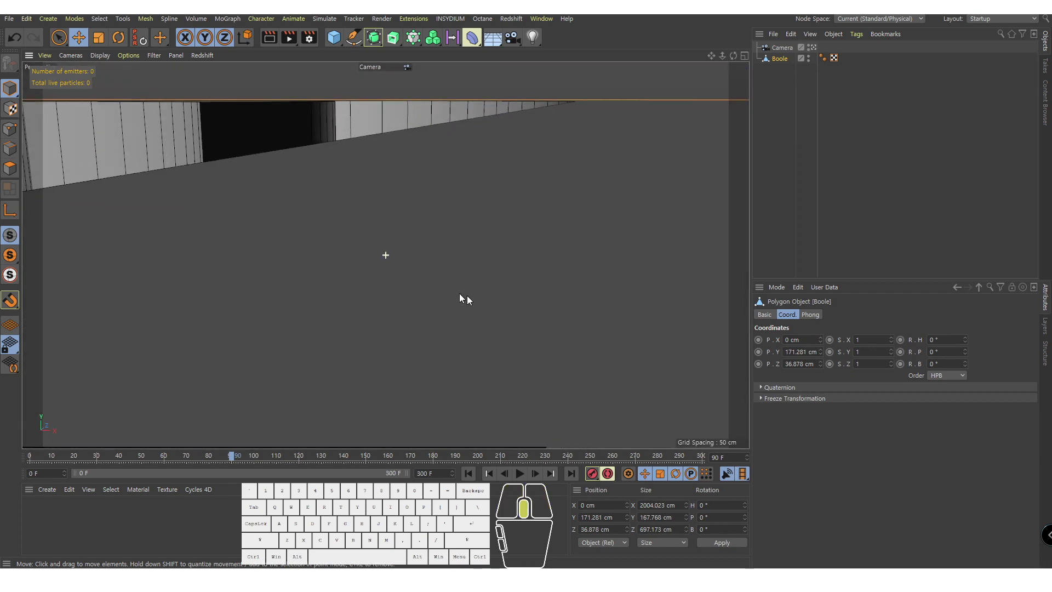
pyautogui.keyDown('alt'); pyautogui.moveTo(496, 293); pyautogui.dragTo(333, 244, button='middle'); pyautogui.keyUp('alt')
pyautogui.click(787, 47)
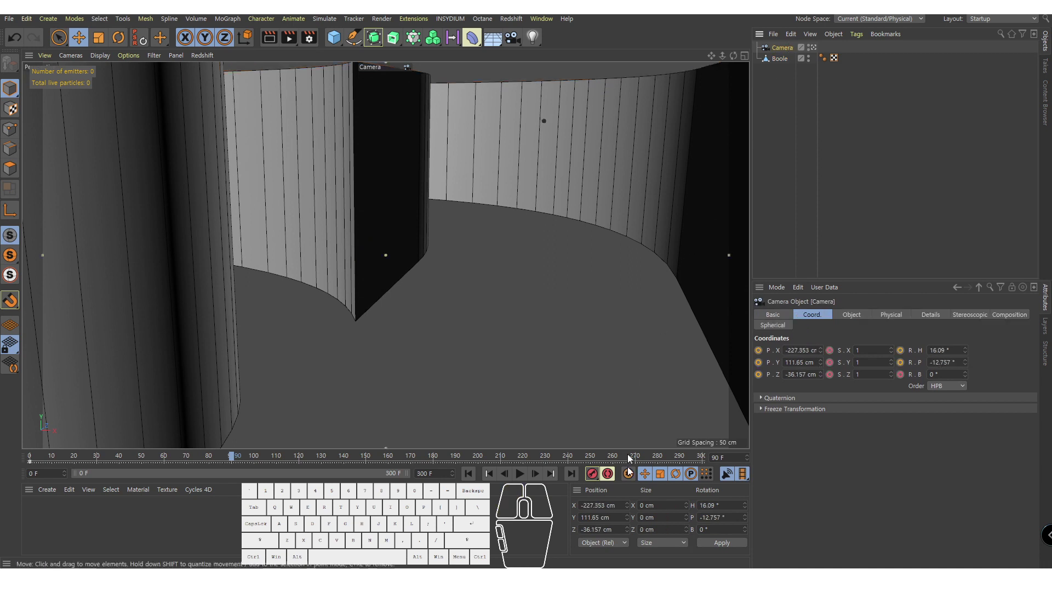
# Step: At frame 150, raise and pull back the camera to about X -143, Y 240, Z -216 cm and keyframe its coordinates
pyautogui.click(350, 455)
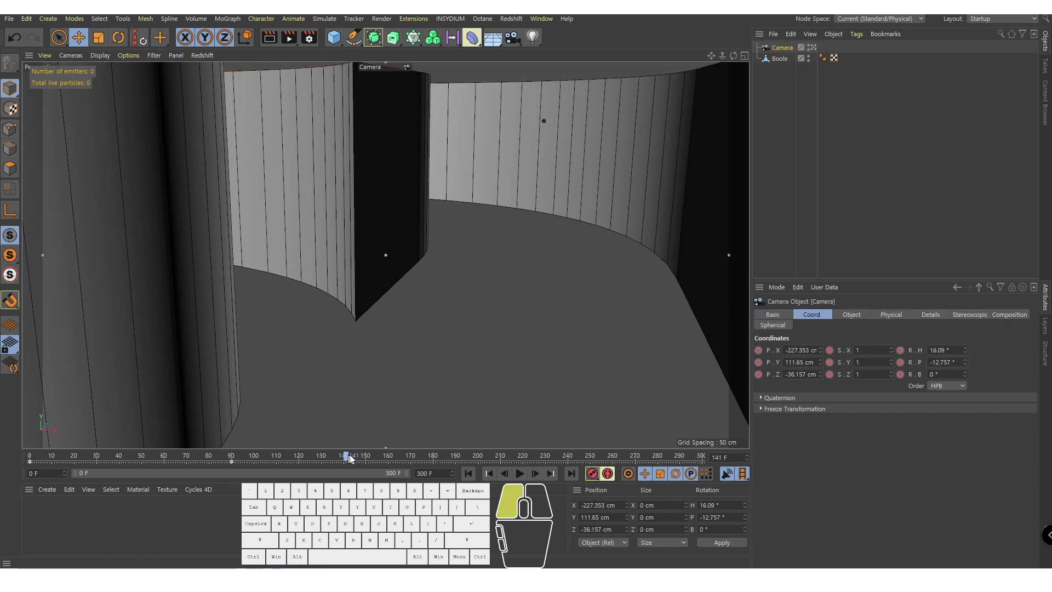
pyautogui.moveTo(368, 453); pyautogui.dragTo(366, 454)
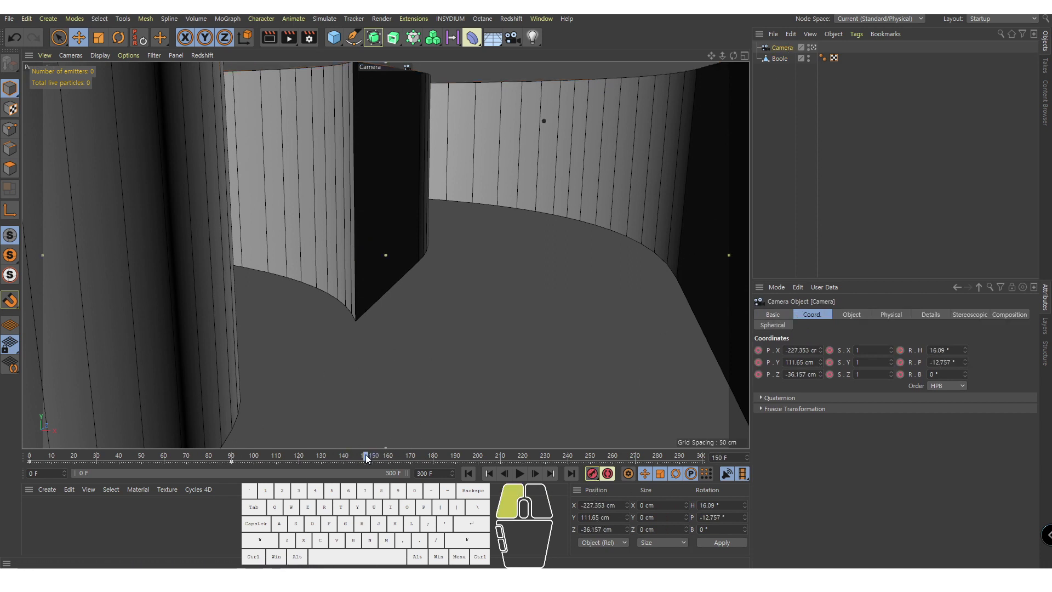
pyautogui.click(433, 320)
pyautogui.keyDown('alt'); pyautogui.moveTo(511, 320); pyautogui.dragTo(483, 324, button='right'); pyautogui.keyUp('alt')
pyautogui.keyDown('alt'); pyautogui.moveTo(483, 324); pyautogui.dragTo(466, 343); pyautogui.keyUp('alt')
pyautogui.keyDown('alt'); pyautogui.moveTo(467, 343); pyautogui.dragTo(429, 330, button='right'); pyautogui.keyUp('alt')
pyautogui.keyDown('alt'); pyautogui.moveTo(429, 329); pyautogui.dragTo(394, 284, button='middle'); pyautogui.keyUp('alt')
pyautogui.keyDown('alt'); pyautogui.moveTo(394, 284); pyautogui.dragTo(376, 290, button='right'); pyautogui.keyUp('alt')
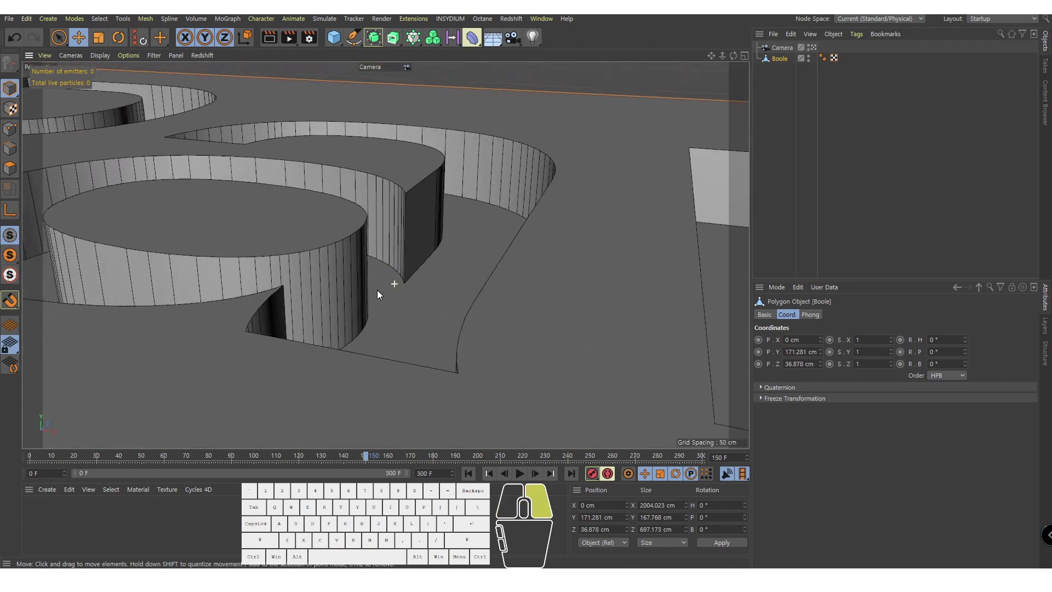
pyautogui.keyDown('alt'); pyautogui.moveTo(377, 290); pyautogui.dragTo(375, 296); pyautogui.keyUp('alt')
pyautogui.click(782, 48)
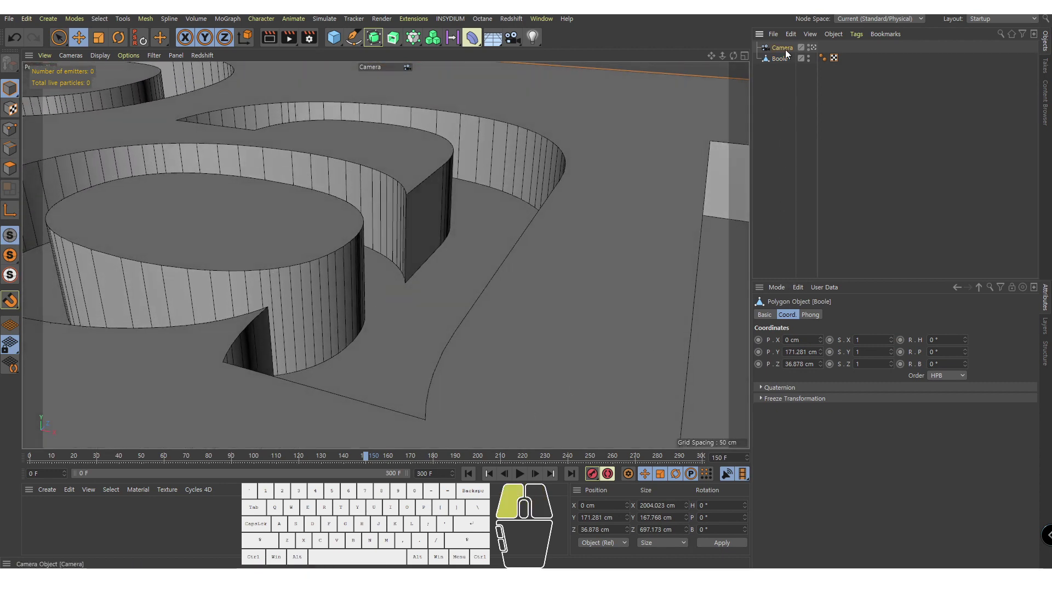
pyautogui.click(593, 473)
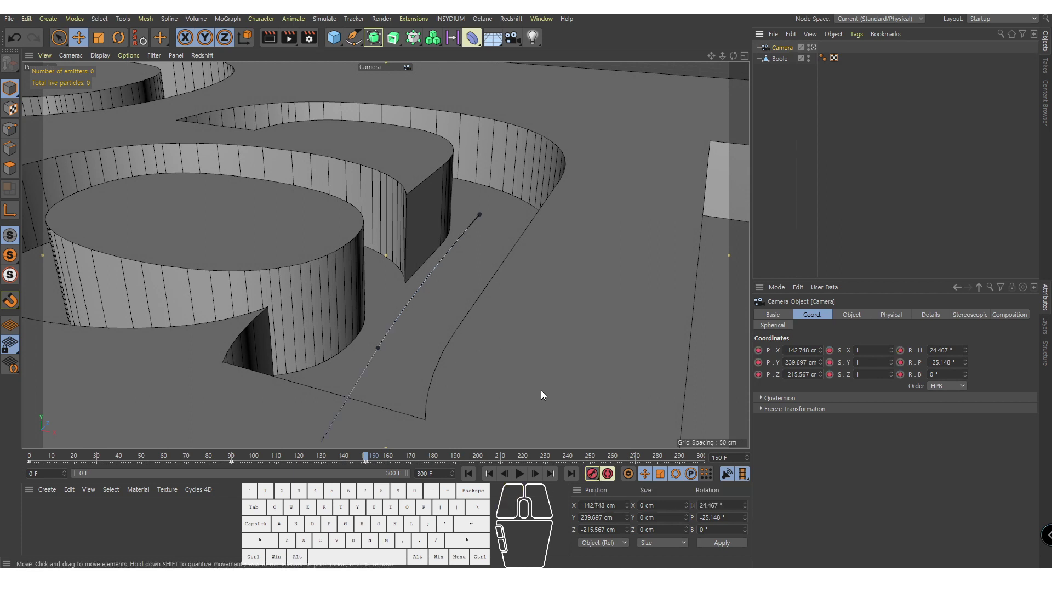
# Step: At frame 200, pull the camera back and up to about Y 1673 cm so it looks down on the carved word
pyautogui.click(429, 456)
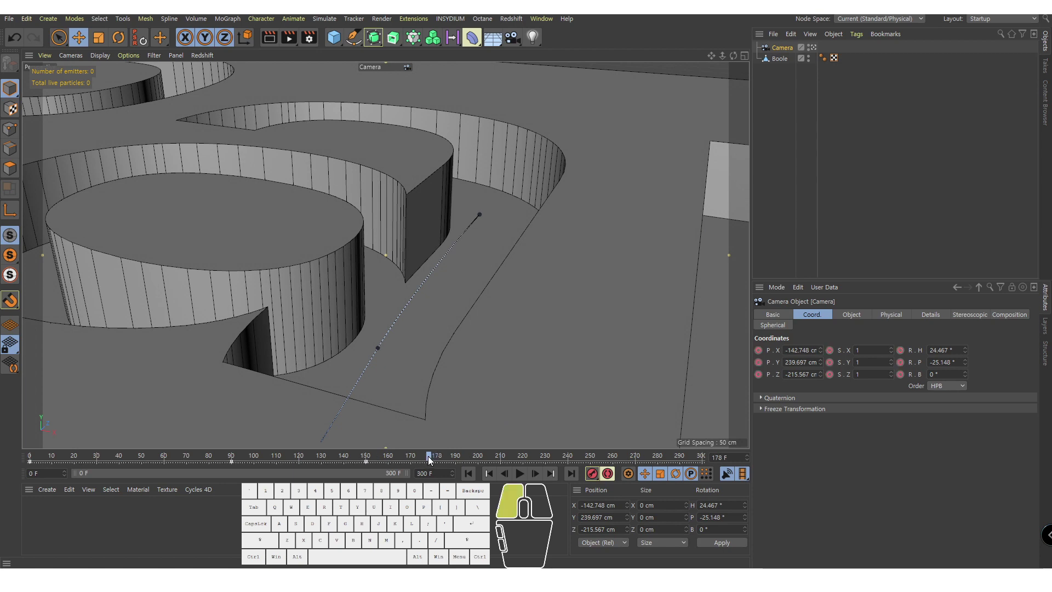
pyautogui.scroll(-5, 479, 288)
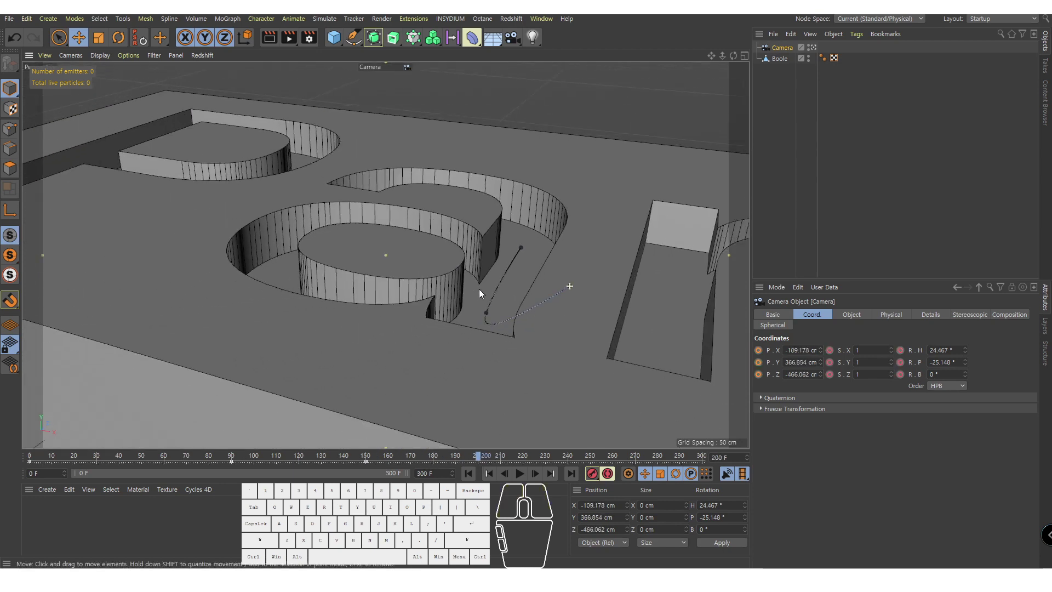
pyautogui.keyDown('alt'); pyautogui.moveTo(478, 288); pyautogui.dragTo(509, 354); pyautogui.keyUp('alt')
pyautogui.scroll(-5, 525, 280)
pyautogui.keyDown('alt'); pyautogui.moveTo(541, 268); pyautogui.dragTo(385, 255, button='middle'); pyautogui.keyUp('alt')
pyautogui.keyDown('alt'); pyautogui.moveTo(385, 254); pyautogui.dragTo(399, 258); pyautogui.keyUp('alt')
pyautogui.keyDown('alt'); pyautogui.moveTo(399, 258); pyautogui.dragTo(367, 265, button='right'); pyautogui.keyUp('alt')
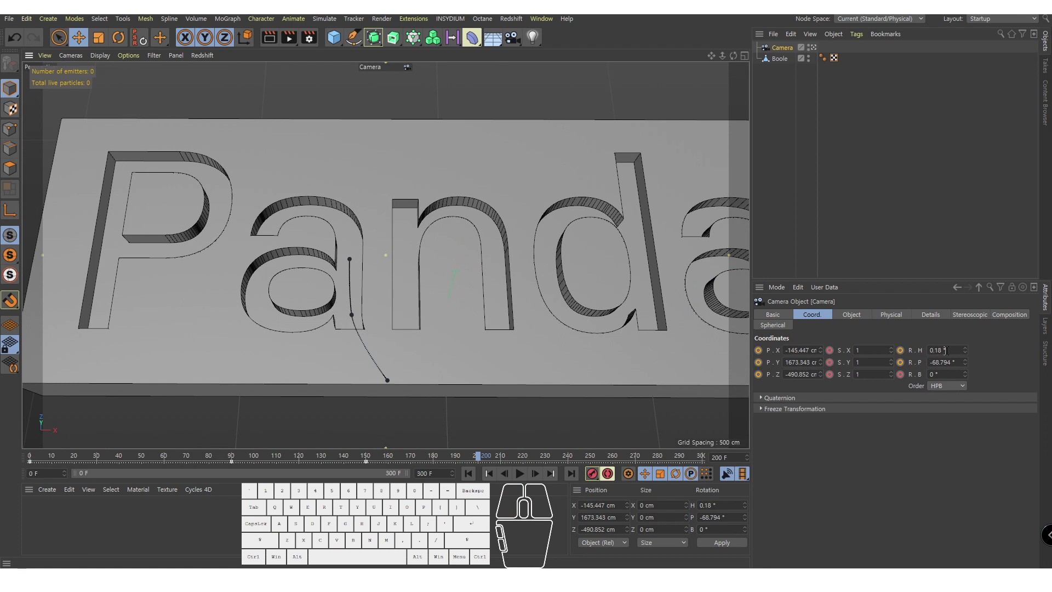
# Step: Set the camera's heading to 0° and pitch to -90° and keyframe the rotation at frame 200
pyautogui.click(945, 351)
pyautogui.press('Return')
pyautogui.click(958, 362)
pyautogui.write('-90')
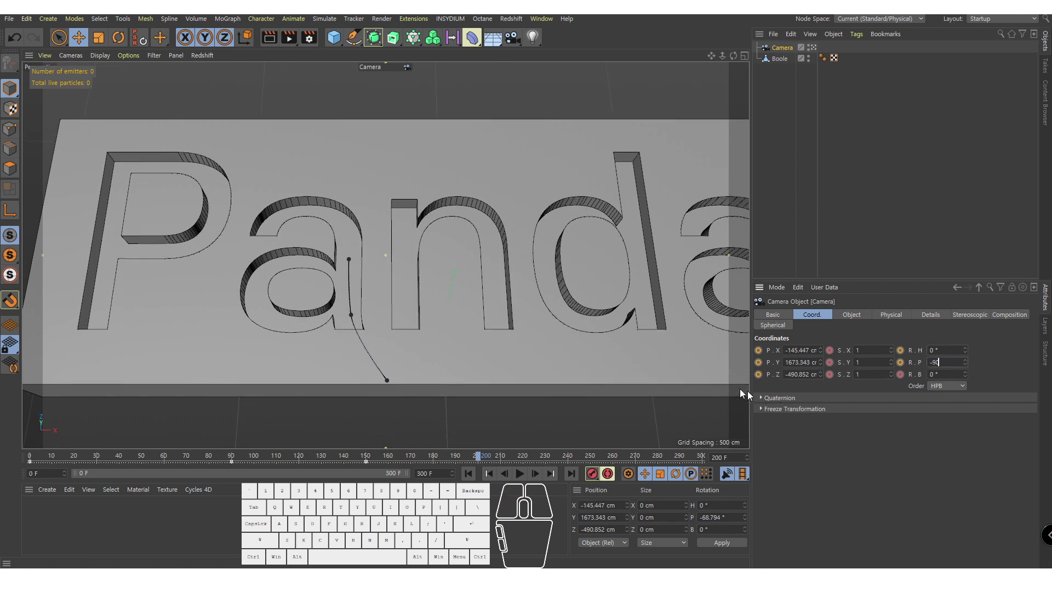
pyautogui.press('Return')
pyautogui.moveTo(901, 349); pyautogui.dragTo(899, 364)
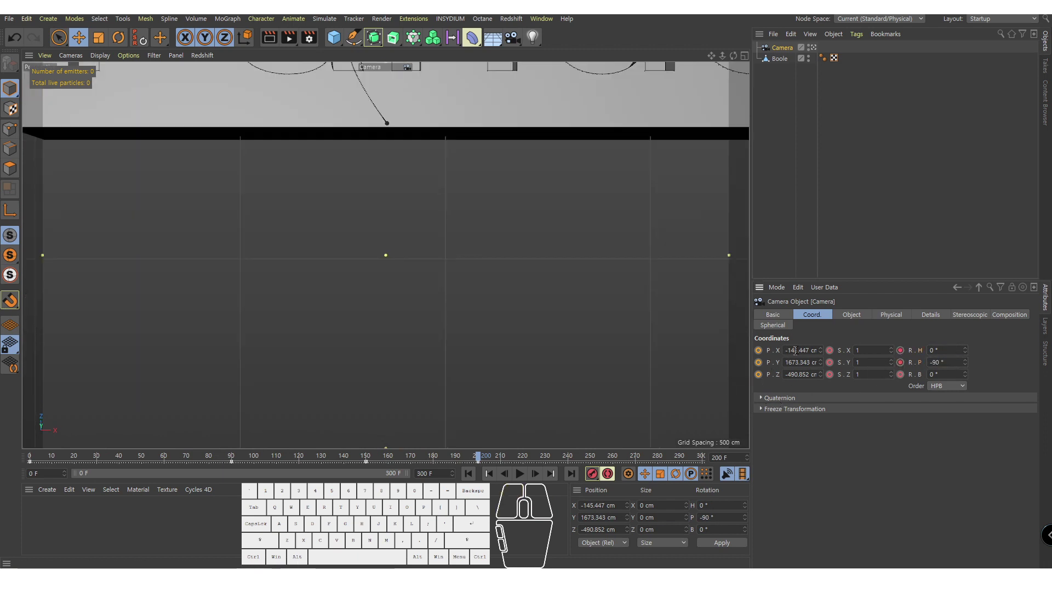
# Step: Set the camera's X and Z positions to 0 cm and keyframe its position at frame 200
pyautogui.click(795, 350)
pyautogui.write('0')
pyautogui.press('Return')
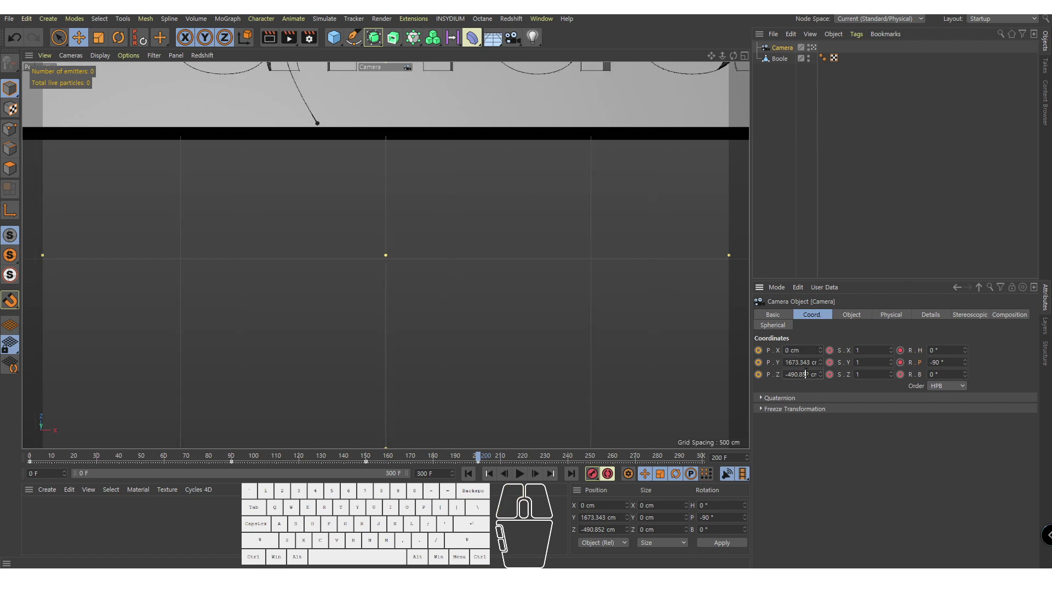
pyautogui.write('0')
pyautogui.press('Return')
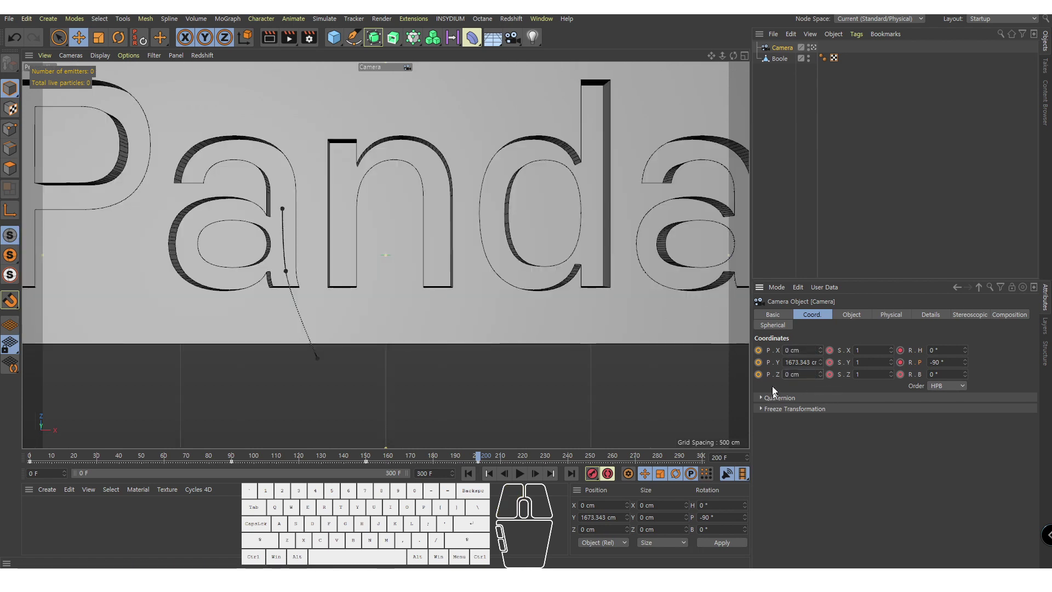
pyautogui.click(758, 350)
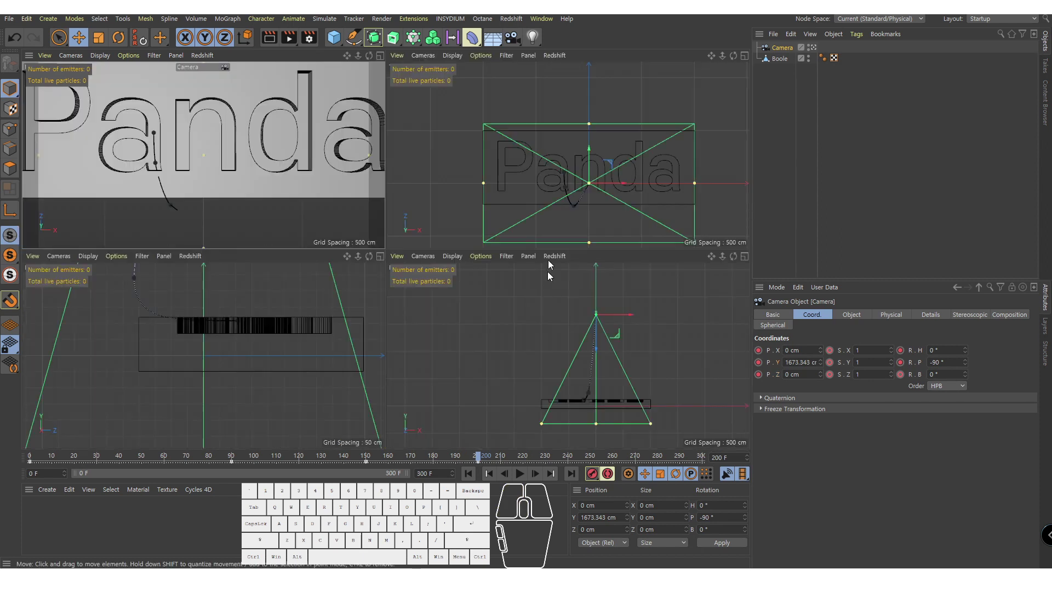
# Step: Raise the camera to about Y 2085 cm, shift it to about Z 81 cm, and update its position keyframes at frame 200
pyautogui.middleClick(547, 271)
pyautogui.keyDown('alt'); pyautogui.moveTo(604, 173); pyautogui.dragTo(590, 181, button='right'); pyautogui.keyUp('alt')
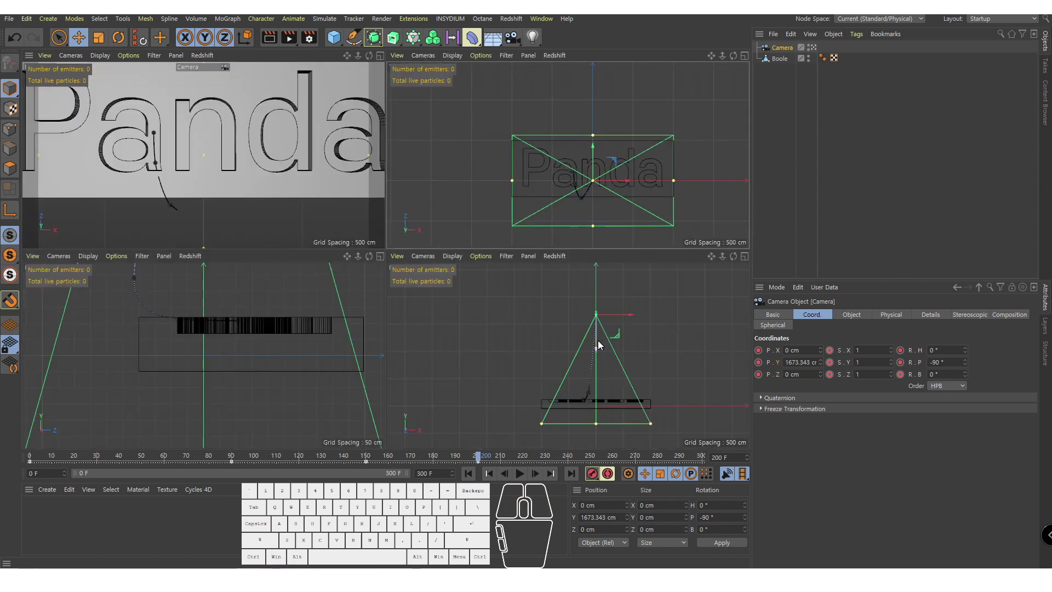
pyautogui.moveTo(597, 340); pyautogui.dragTo(596, 317)
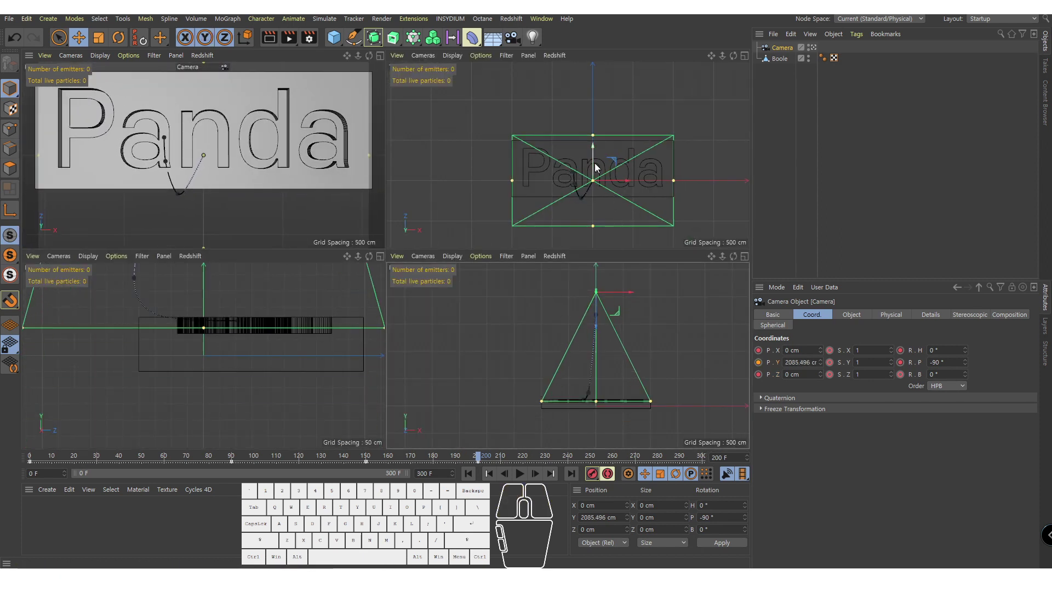
pyautogui.moveTo(593, 153); pyautogui.dragTo(593, 168)
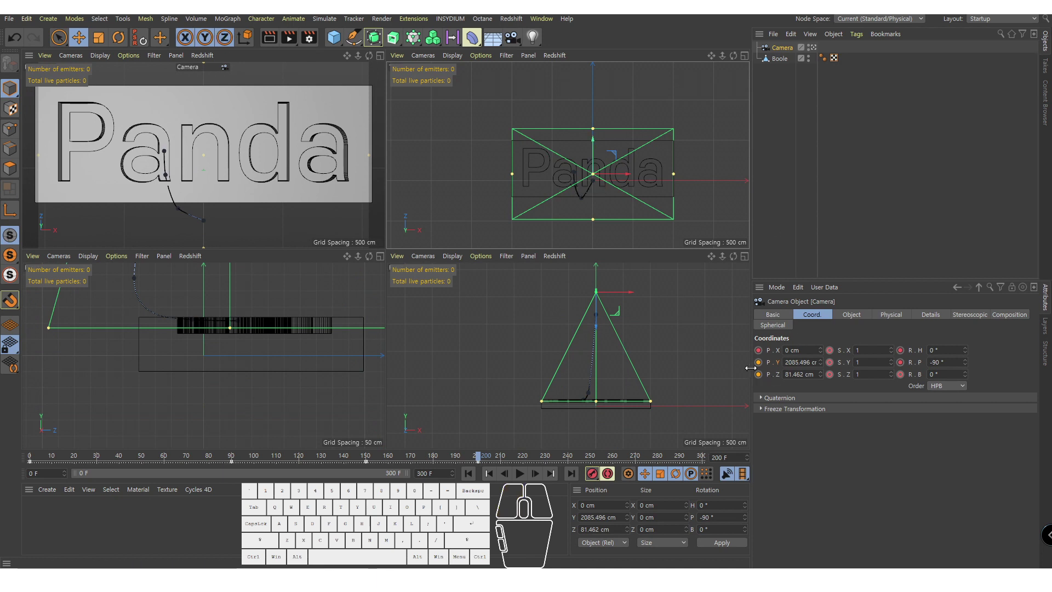
pyautogui.middleClick(257, 183)
# Step: Play the camera animation from the start past frame 200 and stop it
pyautogui.click(470, 473)
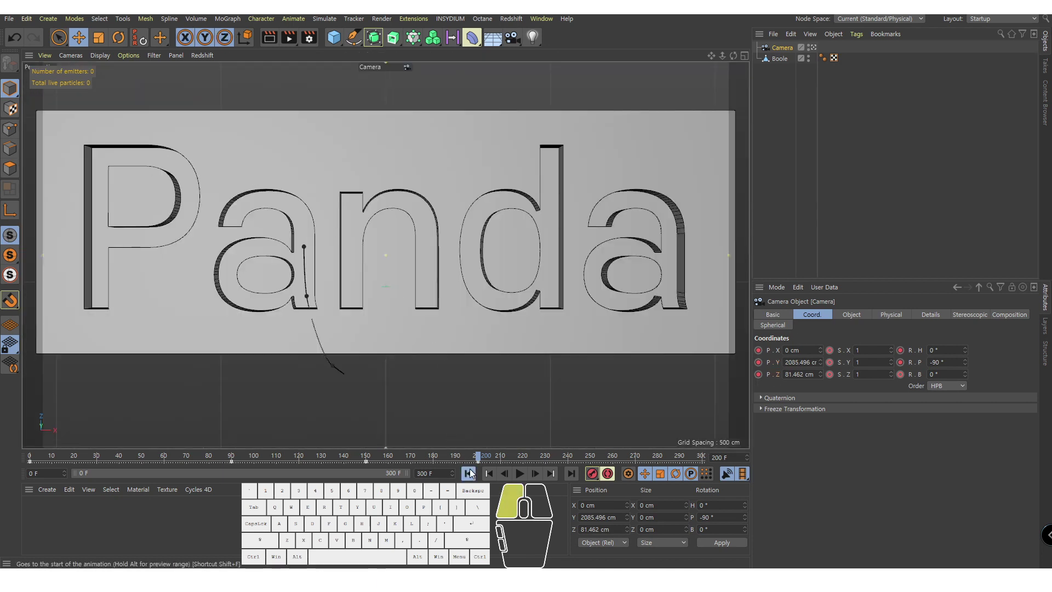
pyautogui.click(519, 474)
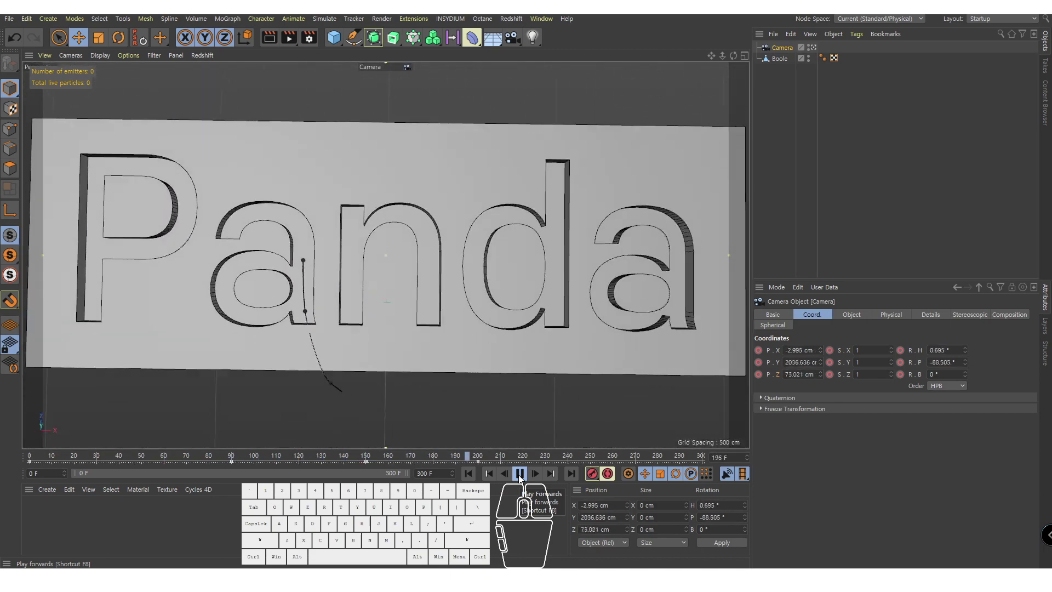
pyautogui.click(519, 474)
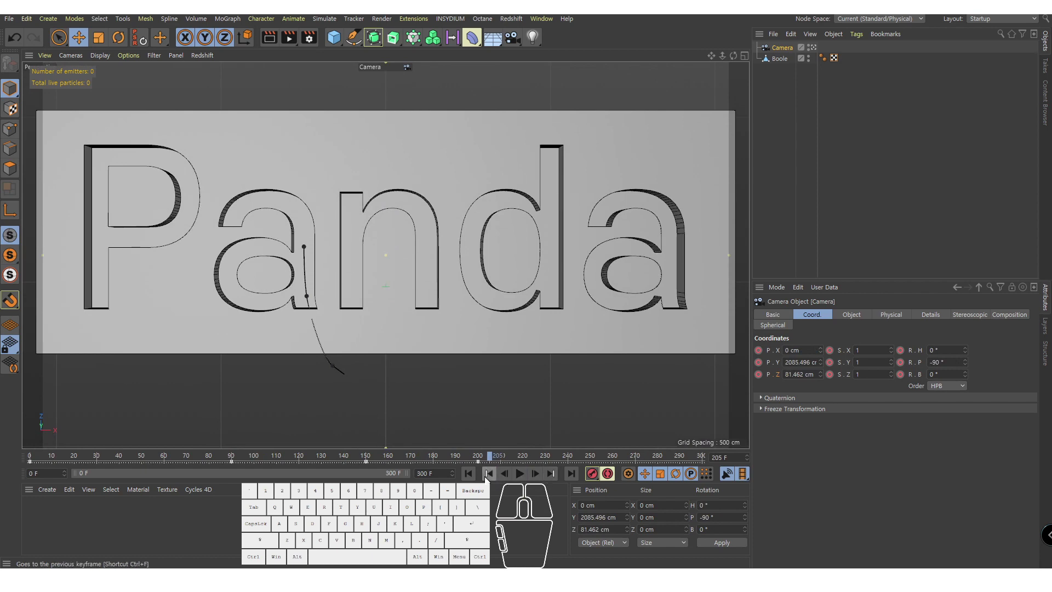
# Step: Move the camera's keyframe at frame 200 to frame 240 and scrub back to frame 108
pyautogui.moveTo(478, 461); pyautogui.dragTo(567, 457)
pyautogui.moveTo(441, 456); pyautogui.dragTo(272, 465)
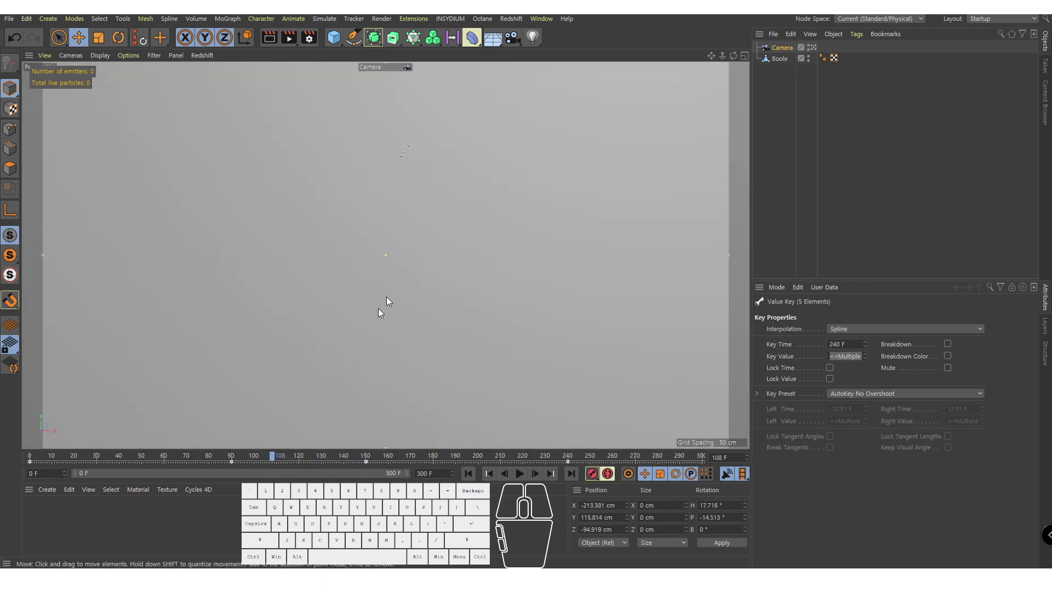
# Step: Show the camera's motion path in the side view and select its path point at frame 150
pyautogui.middleClick(387, 298)
pyautogui.middleClick(286, 292)
pyautogui.scroll(3, 285, 293)
pyautogui.keyDown('alt'); pyautogui.moveTo(341, 174); pyautogui.dragTo(399, 318, button='middle'); pyautogui.keyUp('alt')
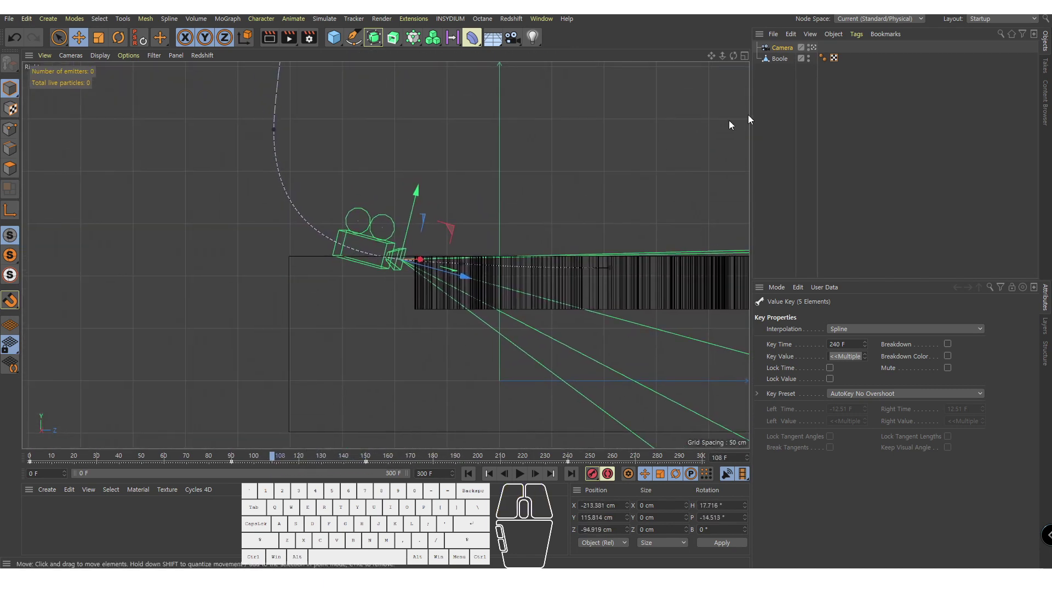
pyautogui.click(779, 93)
pyautogui.click(781, 48)
pyautogui.keyDown('alt'); pyautogui.moveTo(505, 185); pyautogui.dragTo(507, 218, button='middle'); pyautogui.keyUp('alt')
pyautogui.scroll(-1, 411, 212)
pyautogui.click(294, 167)
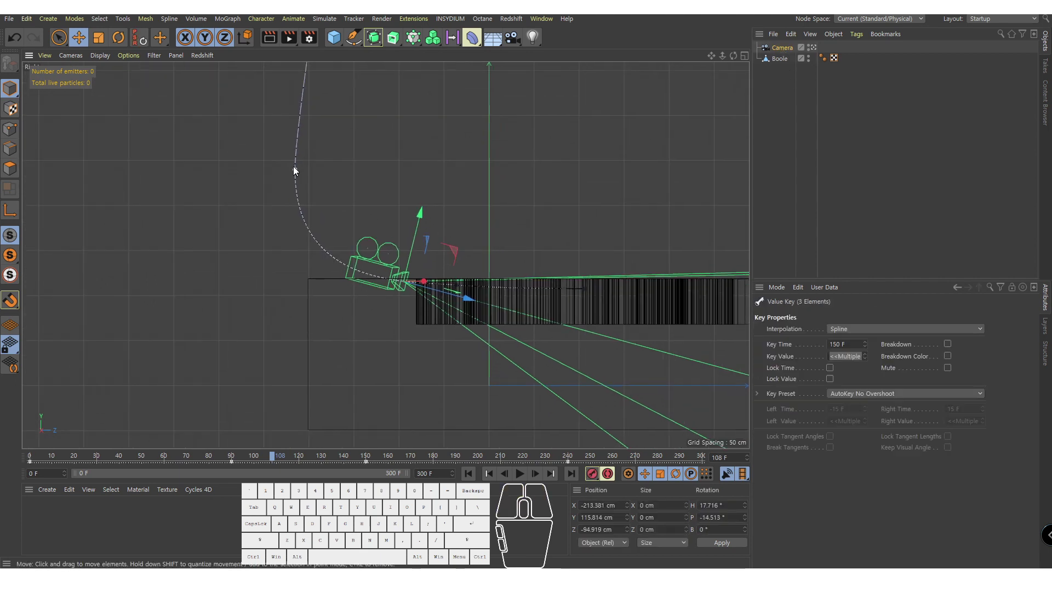
pyautogui.keyDown('alt'); pyautogui.moveTo(397, 183); pyautogui.dragTo(402, 260, button='middle'); pyautogui.keyUp('alt')
# Step: At frame 90, raise the camera to about Y 122 cm and update its position keyframe
pyautogui.moveTo(275, 457); pyautogui.dragTo(232, 457)
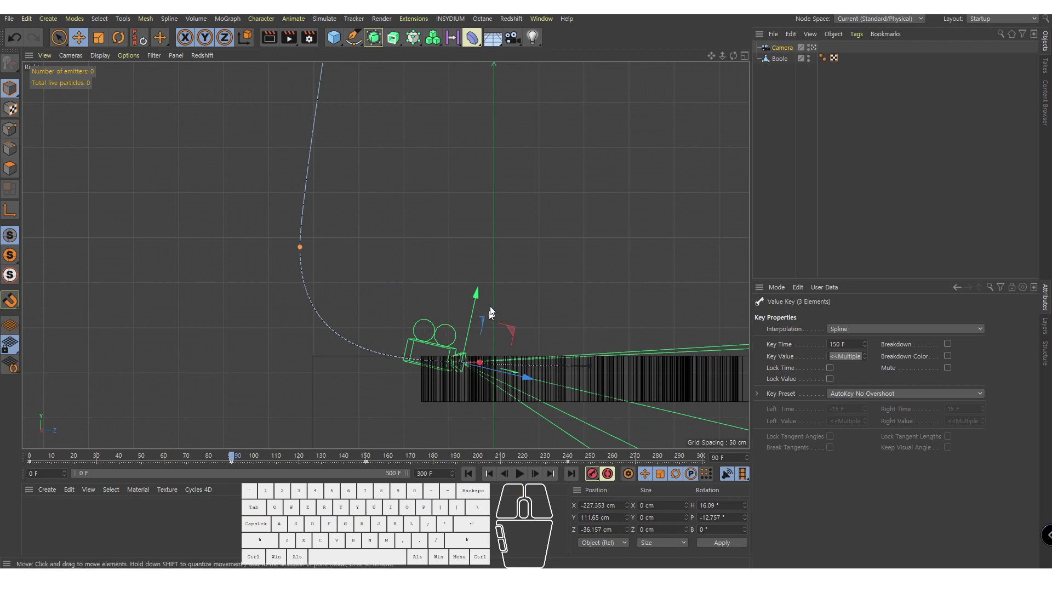
pyautogui.moveTo(475, 297); pyautogui.dragTo(484, 288)
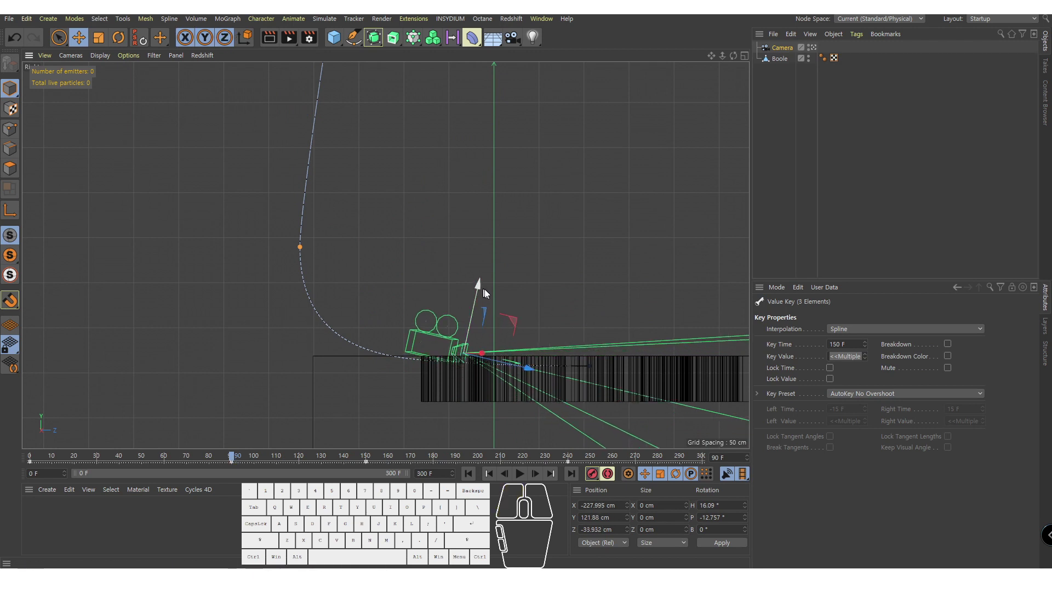
pyautogui.click(758, 351)
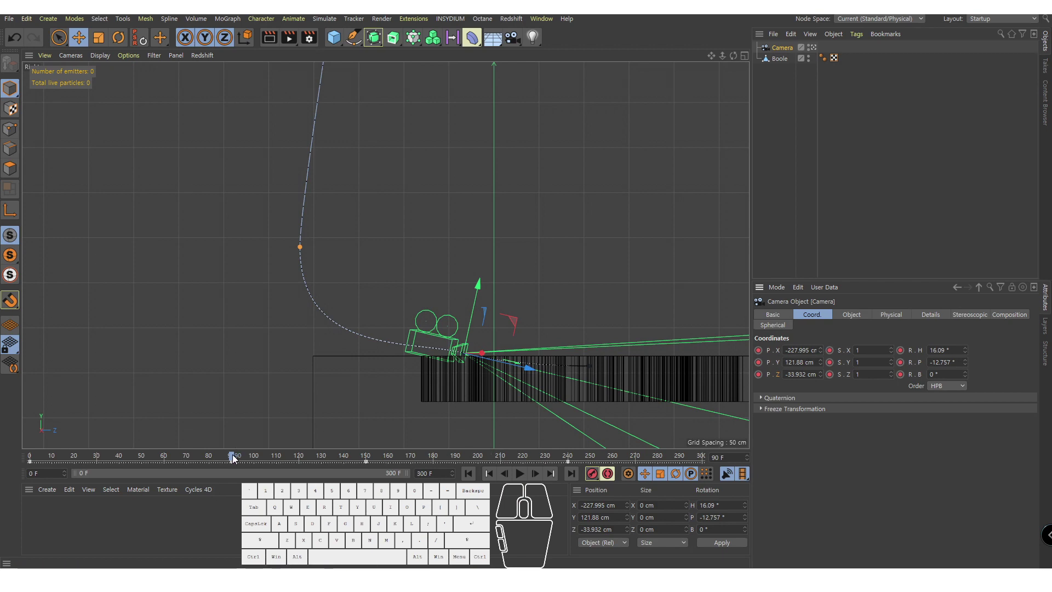
# Step: Scrub the camera animation from frame 90 to frame 237 and check it through the camera in the perspective view
pyautogui.moveTo(232, 457); pyautogui.dragTo(516, 376)
pyautogui.middleClick(384, 313)
pyautogui.middleClick(257, 166)
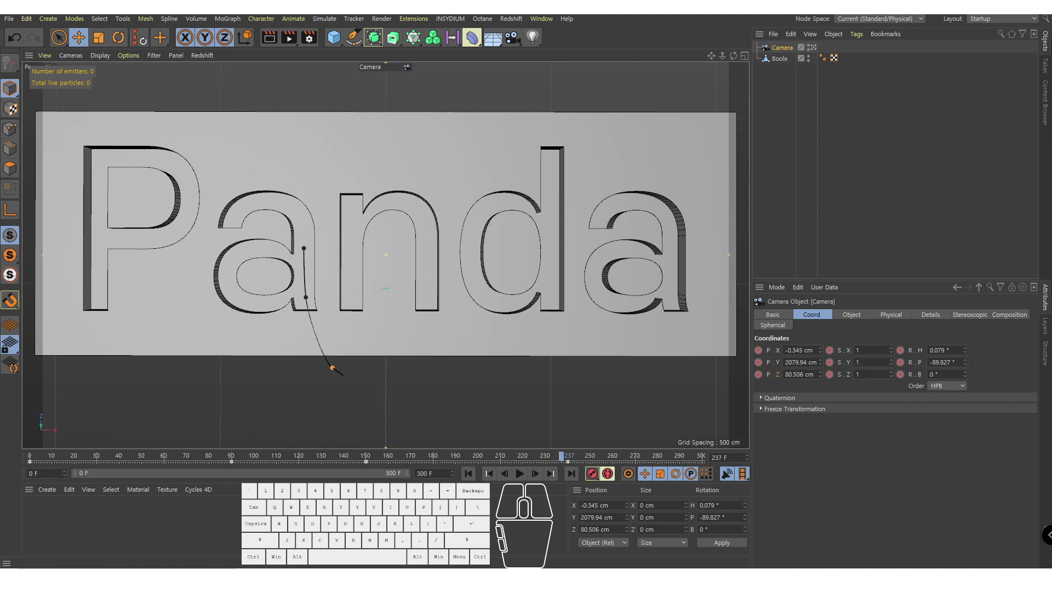
# Step: Leave the animated camera's view for the default camera and select the Boole mesh
pyautogui.click(840, 169)
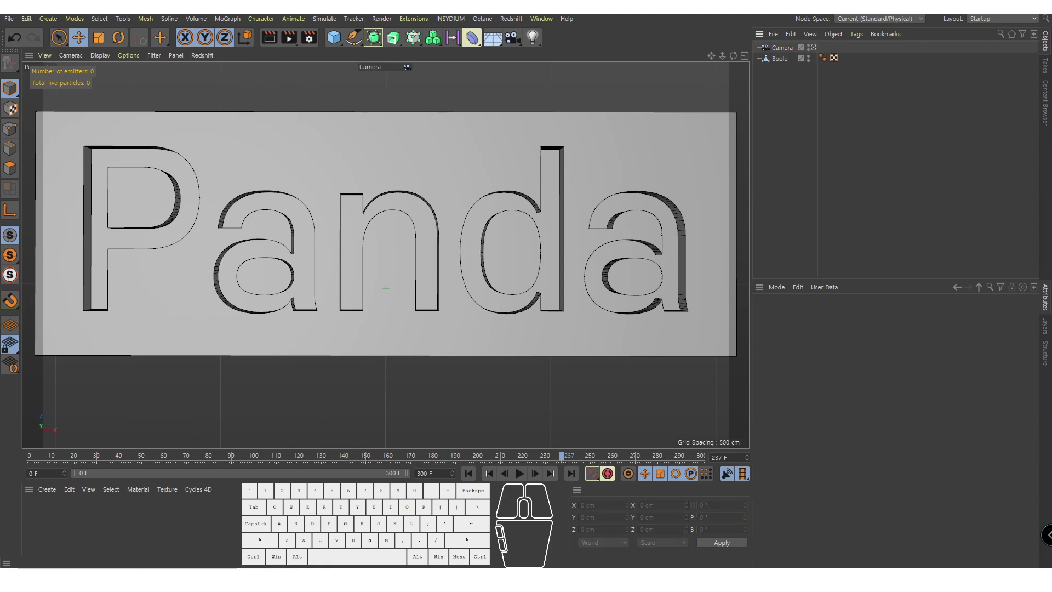
pyautogui.click(812, 48)
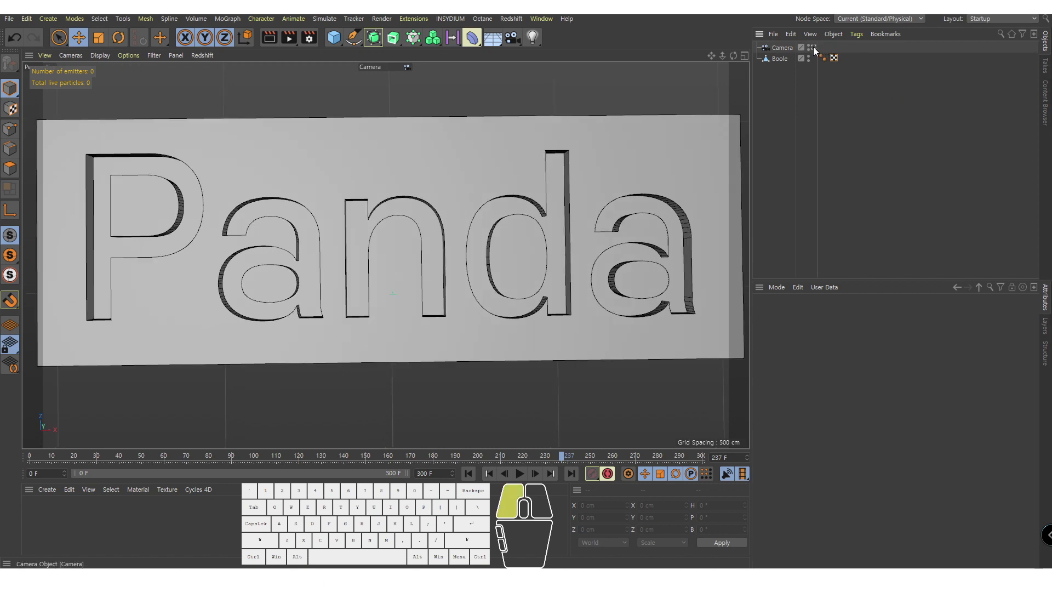
pyautogui.click(813, 48)
pyautogui.click(392, 313)
pyautogui.keyDown('alt'); pyautogui.moveTo(392, 314); pyautogui.dragTo(323, 382); pyautogui.keyUp('alt')
pyautogui.keyDown('alt'); pyautogui.moveTo(323, 383); pyautogui.dragTo(337, 253, button='right'); pyautogui.keyUp('alt')
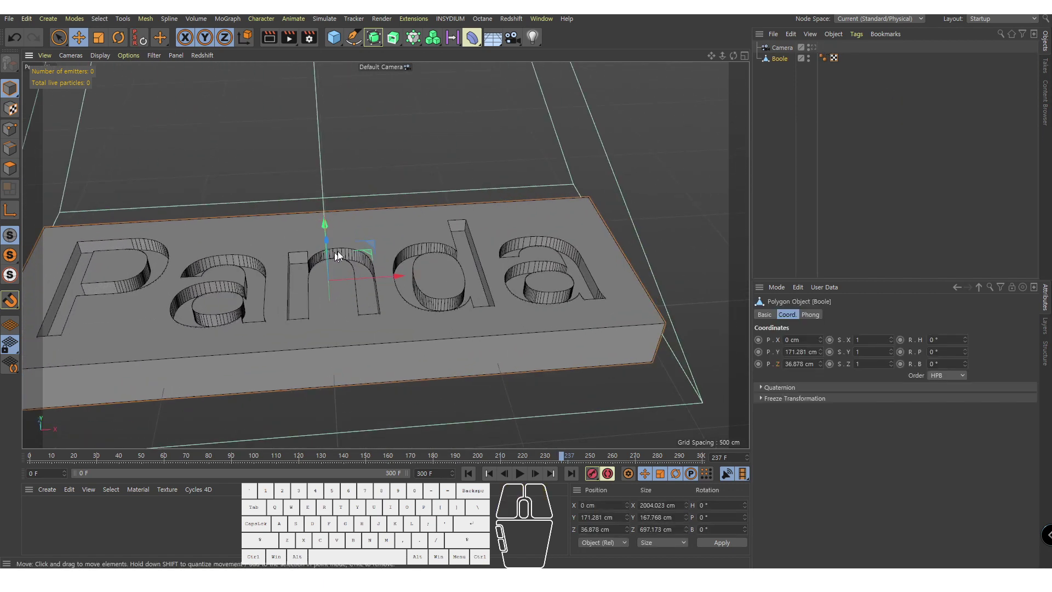
# Step: Select the upper outer wall polygons of the first letter "a" with Live Selection in polygon mode
pyautogui.keyDown('alt'); pyautogui.moveTo(337, 252); pyautogui.dragTo(452, 264, button='middle'); pyautogui.keyUp('alt')
pyautogui.keyDown('alt'); pyautogui.moveTo(452, 264); pyautogui.dragTo(466, 252, button='right'); pyautogui.keyUp('alt')
pyautogui.keyDown('alt'); pyautogui.moveTo(466, 252); pyautogui.dragTo(308, 200); pyautogui.keyUp('alt')
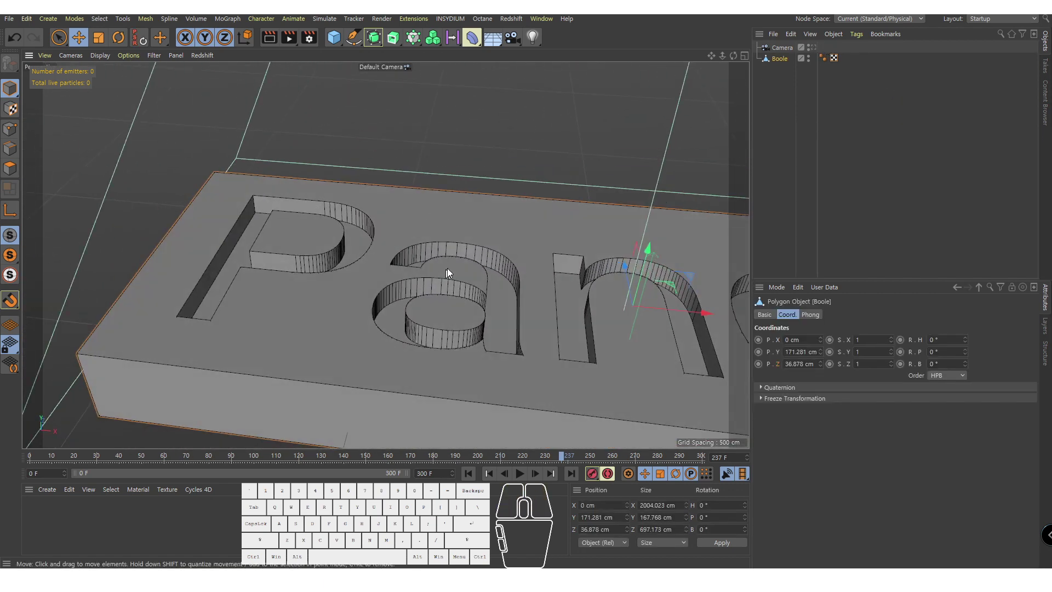
pyautogui.keyDown('alt'); pyautogui.moveTo(447, 268); pyautogui.dragTo(503, 230, button='right'); pyautogui.keyUp('alt')
pyautogui.keyDown('alt'); pyautogui.moveTo(503, 230); pyautogui.dragTo(449, 244, button='middle'); pyautogui.keyUp('alt')
pyautogui.keyDown('alt'); pyautogui.moveTo(449, 244); pyautogui.dragTo(477, 255, button='right'); pyautogui.keyUp('alt')
pyautogui.keyDown('alt'); pyautogui.moveTo(477, 255); pyautogui.dragTo(470, 287); pyautogui.keyUp('alt')
pyautogui.keyDown('alt'); pyautogui.moveTo(469, 286); pyautogui.dragTo(430, 294, button='right'); pyautogui.keyUp('alt')
pyautogui.keyDown('alt'); pyautogui.moveTo(476, 280); pyautogui.dragTo(455, 248, button='middle'); pyautogui.keyUp('alt')
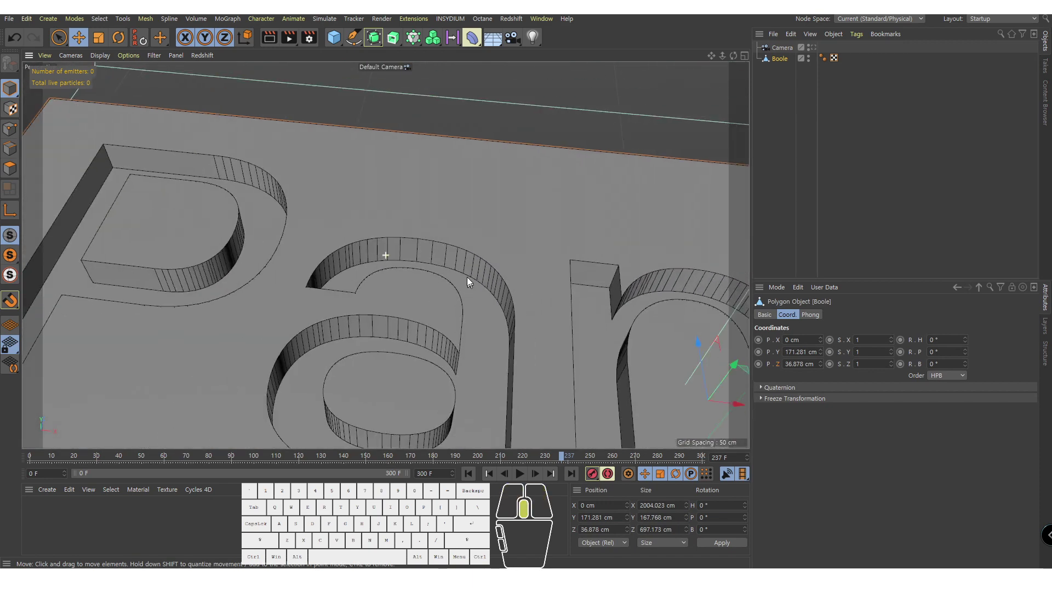
pyautogui.keyDown('alt'); pyautogui.moveTo(432, 296); pyautogui.dragTo(422, 182, button='right'); pyautogui.keyUp('alt')
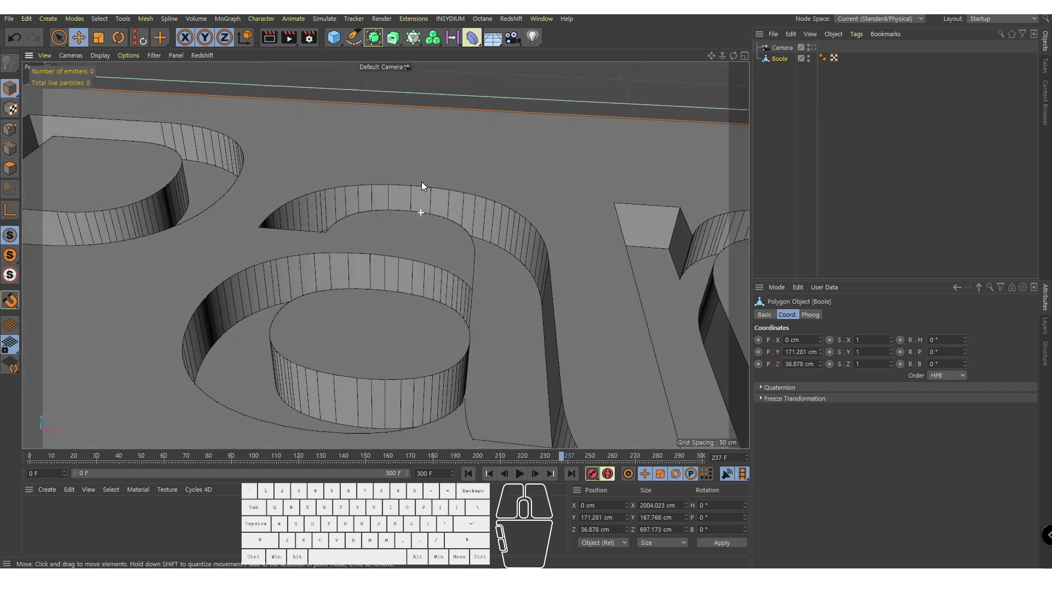
pyautogui.keyDown('alt'); pyautogui.moveTo(422, 183); pyautogui.dragTo(495, 227); pyautogui.keyUp('alt')
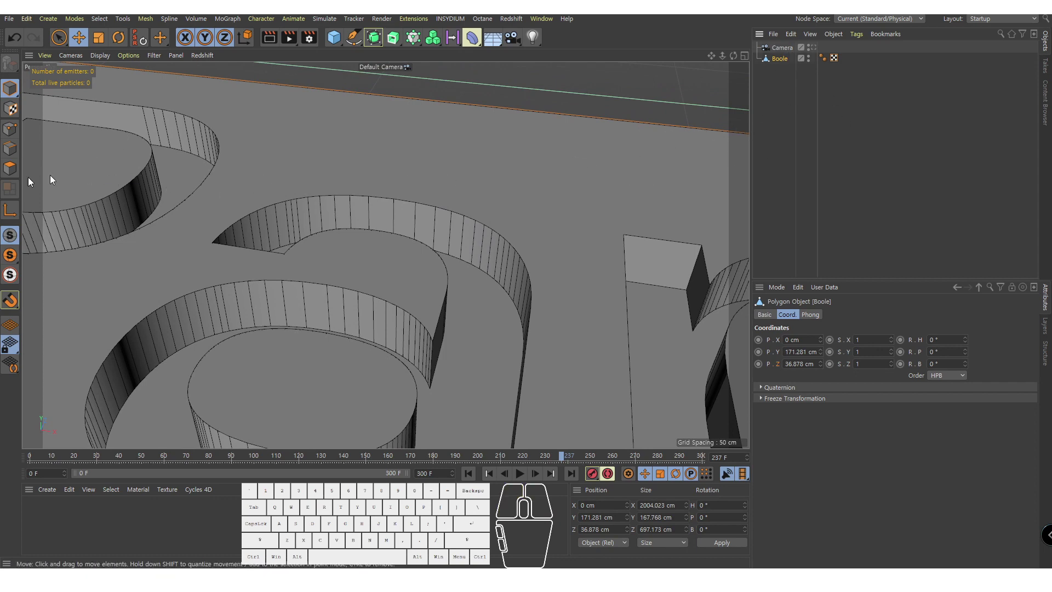
pyautogui.click(10, 168)
pyautogui.keyDown('alt'); pyautogui.moveTo(334, 257); pyautogui.dragTo(403, 305); pyautogui.keyUp('alt')
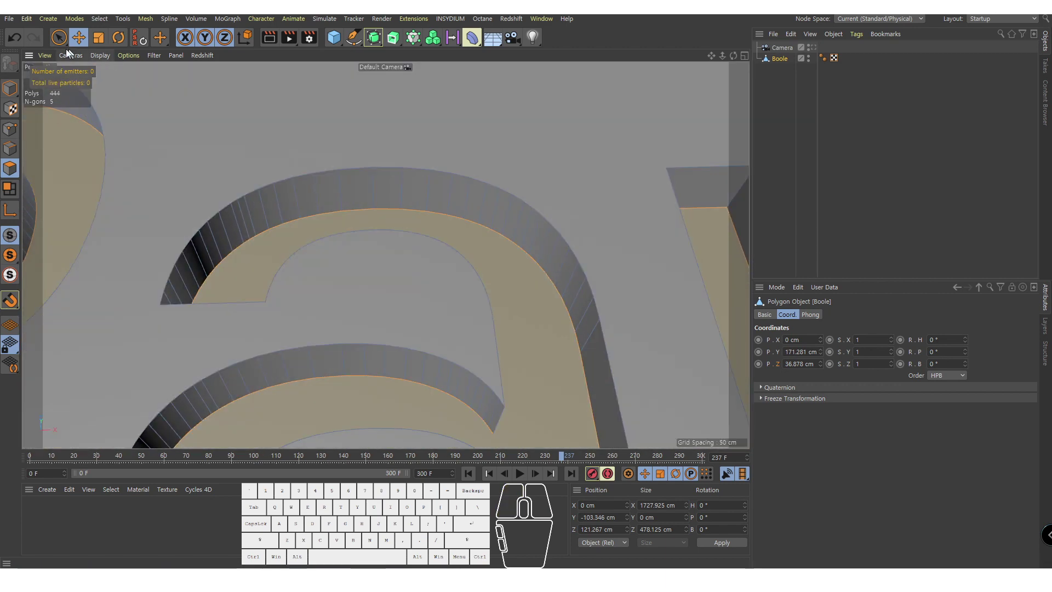
pyautogui.click(59, 38)
pyautogui.keyDown('alt'); pyautogui.moveTo(317, 237); pyautogui.dragTo(246, 234); pyautogui.keyUp('alt')
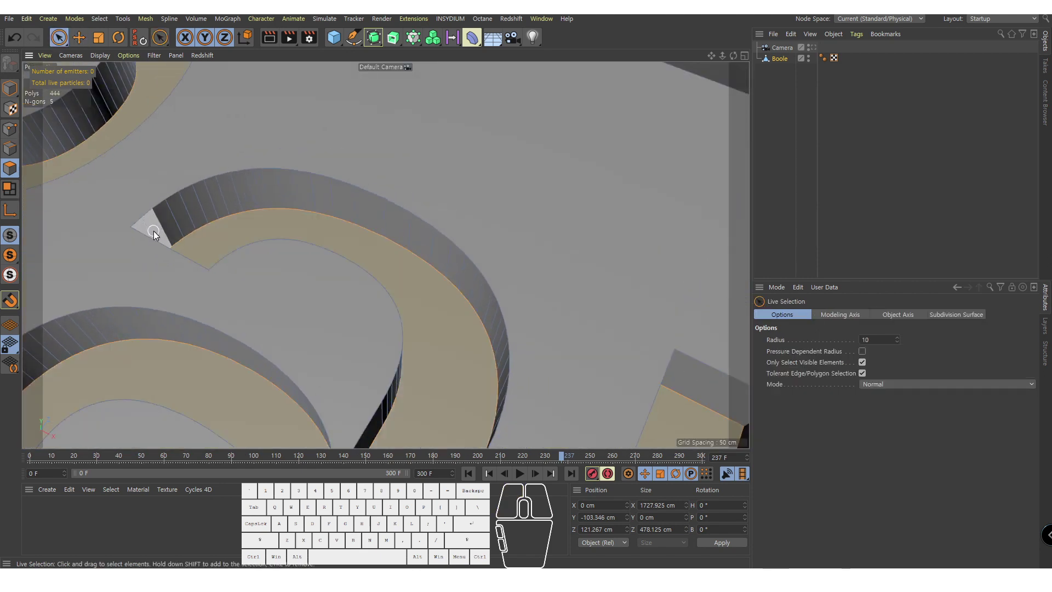
pyautogui.moveTo(154, 232); pyautogui.dragTo(208, 208)
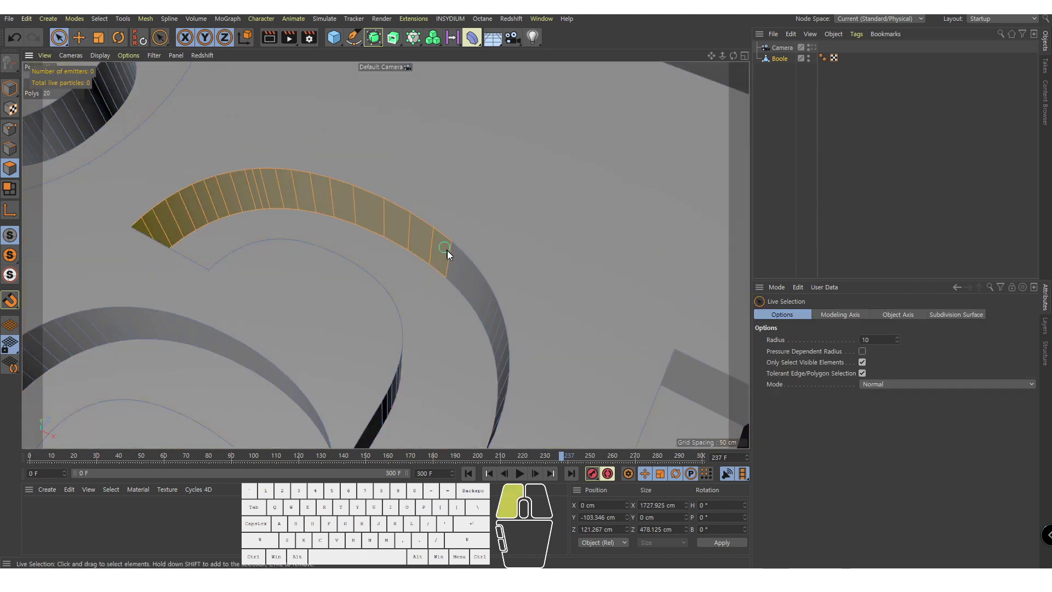
pyautogui.moveTo(447, 251)
pyautogui.mouseDown()
pyautogui.moveTo(504, 310)
pyautogui.moveTo(584, 270)
pyautogui.moveTo(447, 229)
pyautogui.moveTo(409, 240)
pyautogui.moveTo(537, 293)
pyautogui.mouseUp()
pyautogui.press('e')
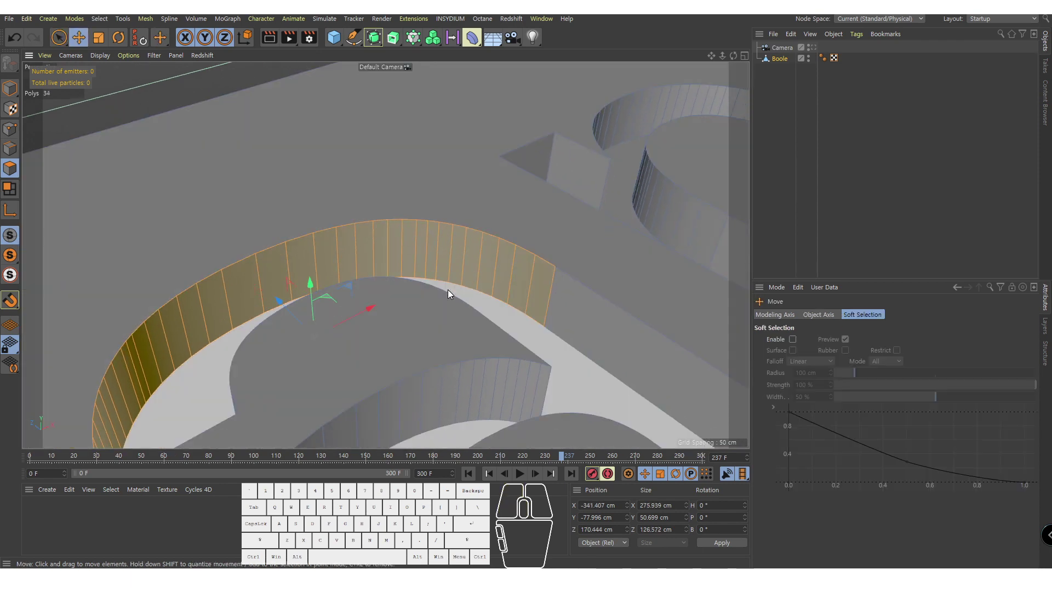
pyautogui.keyDown('alt'); pyautogui.moveTo(448, 289); pyautogui.dragTo(208, 82); pyautogui.keyUp('alt')
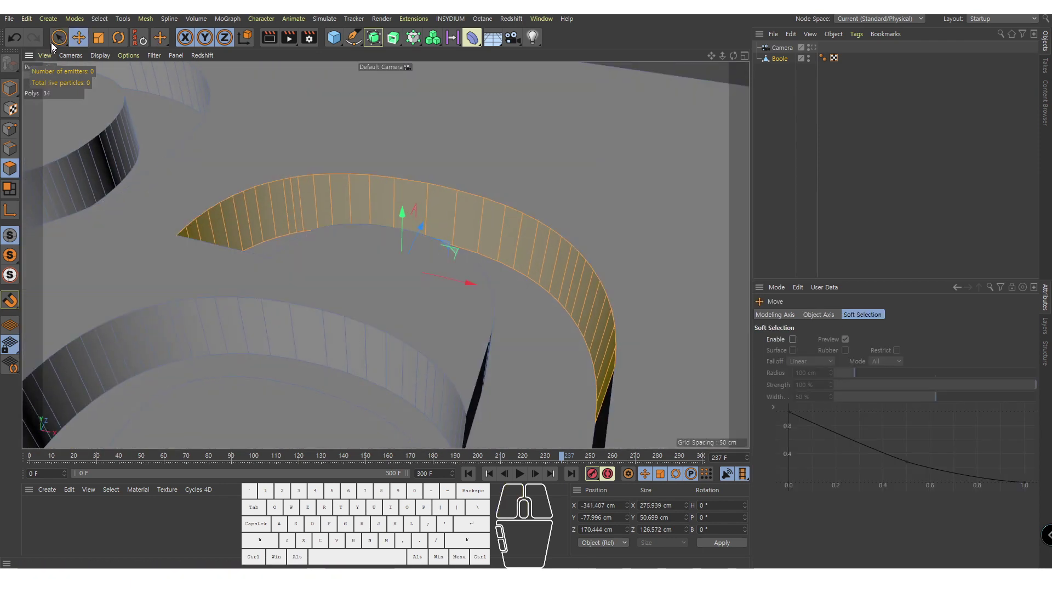
# Step: Create a new material and apply it to the selected wall polygons
pyautogui.click(99, 19)
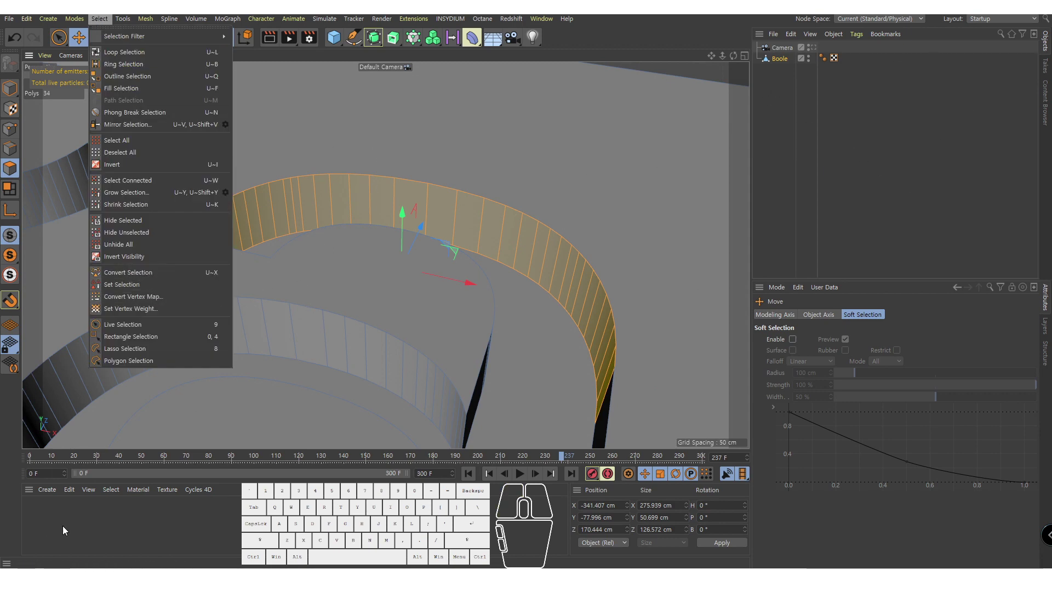
pyautogui.doubleClick(77, 513)
pyautogui.moveTo(35, 509); pyautogui.dragTo(480, 220)
# Step: Inspect the properties of the polygon selection tag and the material tag on the Boole object
pyautogui.click(885, 58)
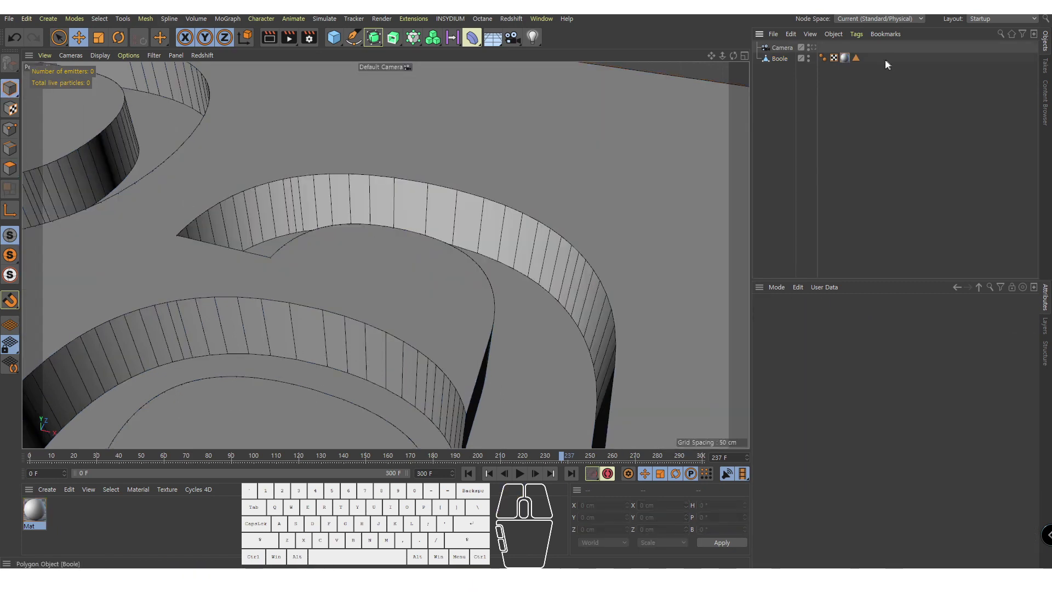
pyautogui.click(855, 58)
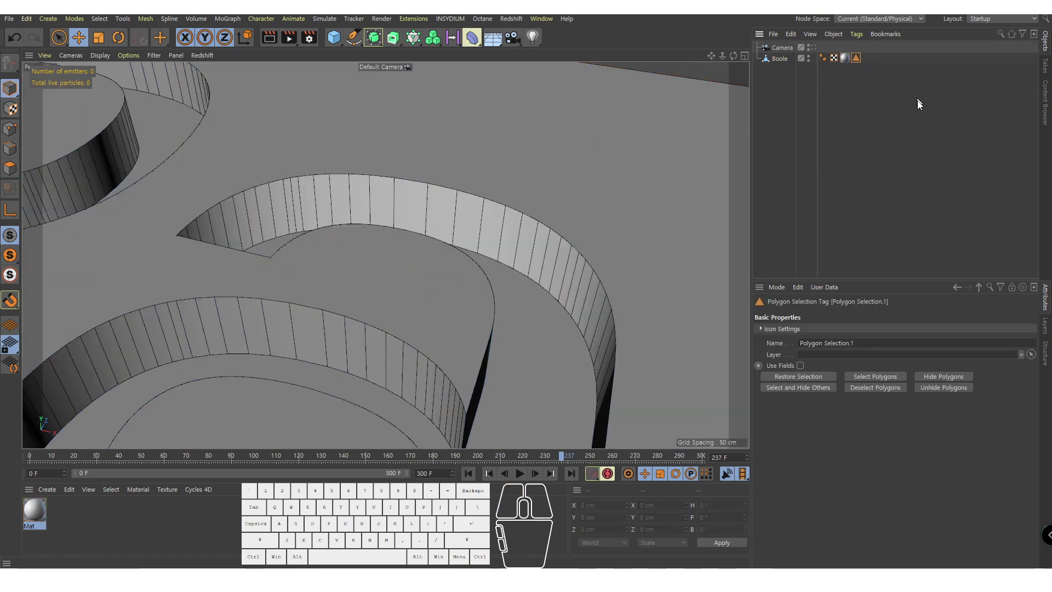
pyautogui.click(846, 59)
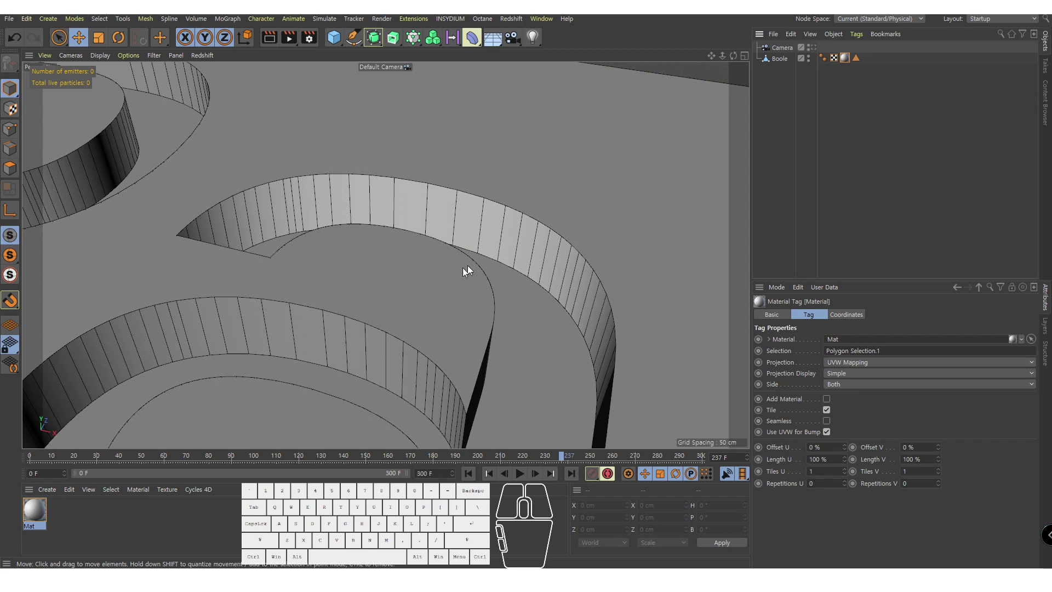
# Step: Choose machine_03.mp4 from the 06_source folder as the colour texture of the new material
pyautogui.doubleClick(34, 508)
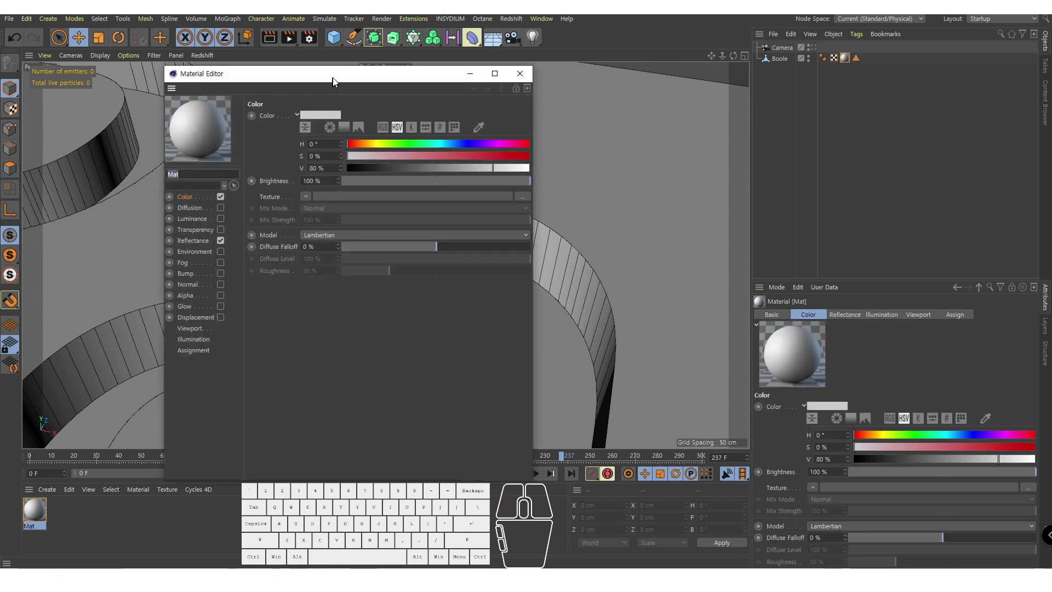
pyautogui.moveTo(332, 82); pyautogui.dragTo(666, 76)
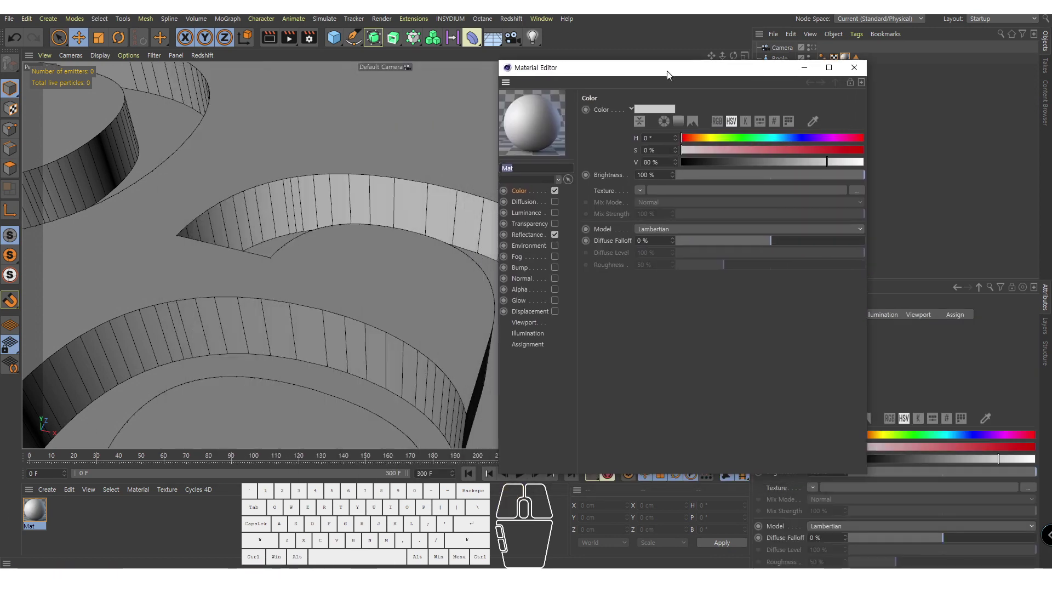
pyautogui.click(859, 187)
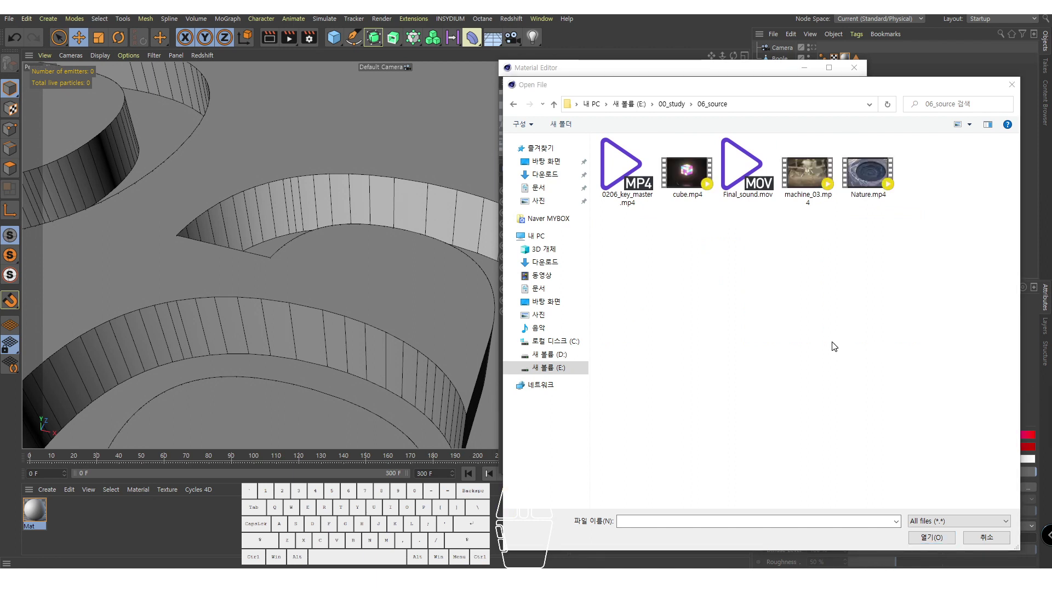
pyautogui.moveTo(715, 91); pyautogui.dragTo(546, 83)
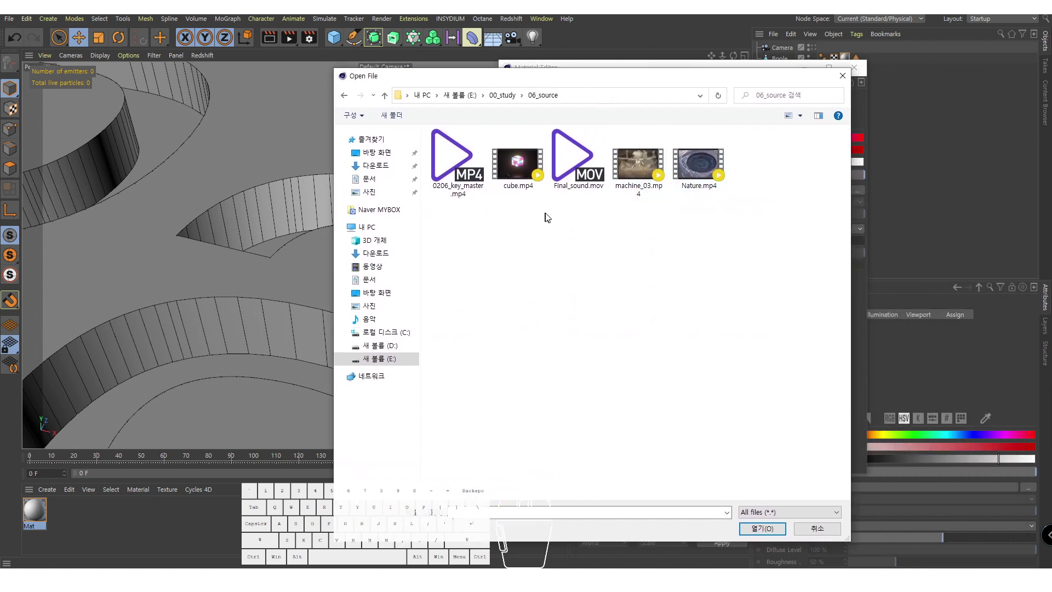
pyautogui.click(613, 176)
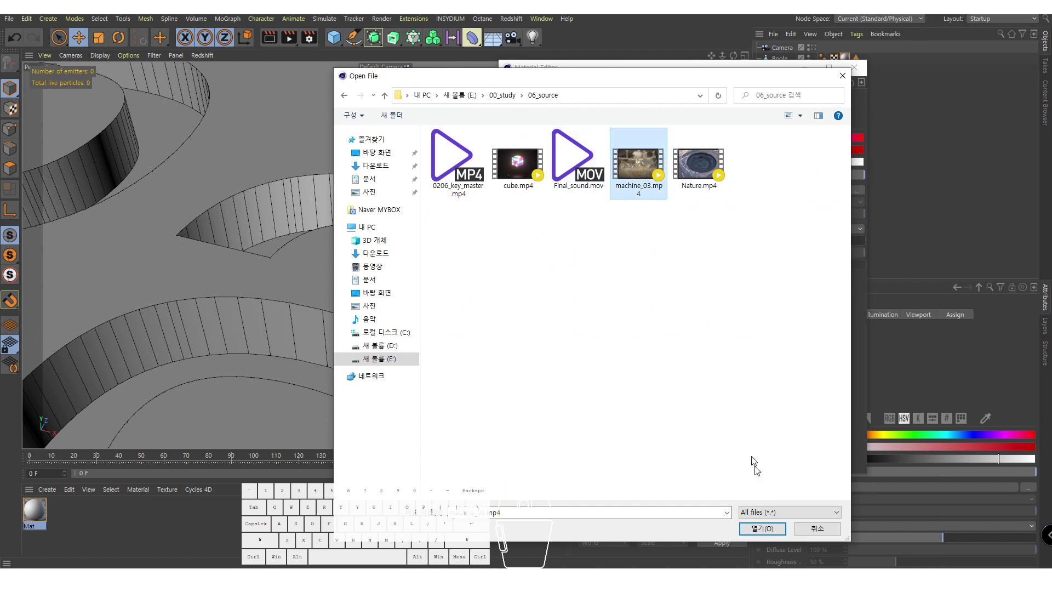
pyautogui.click(762, 528)
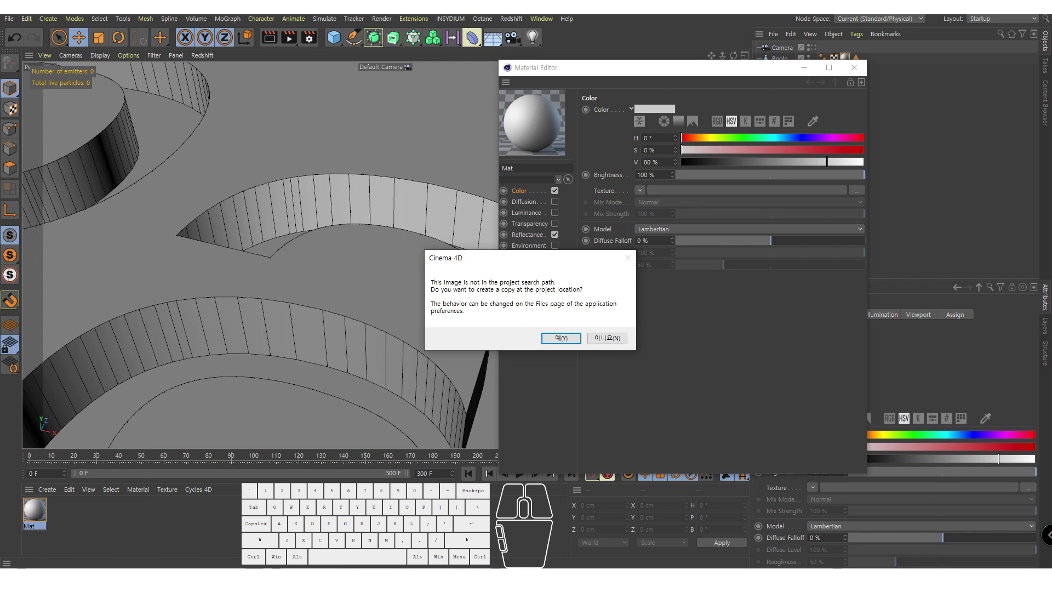
# Step: Look up the tex folder inside the 02_c4d project folder in File Explorer and return to Cinema 4D
pyautogui.press('super+e')
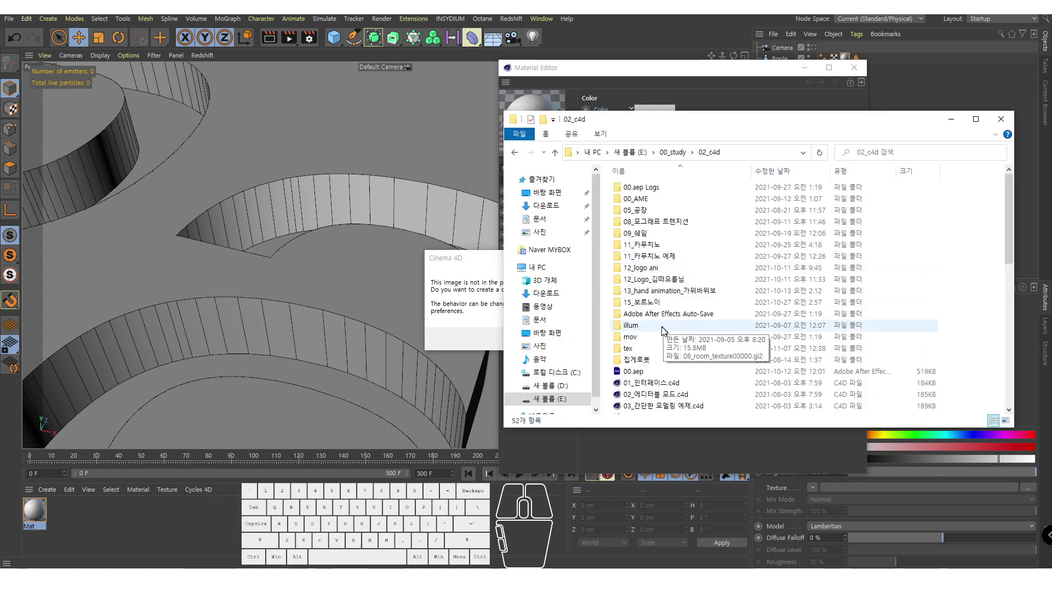
pyautogui.click(664, 348)
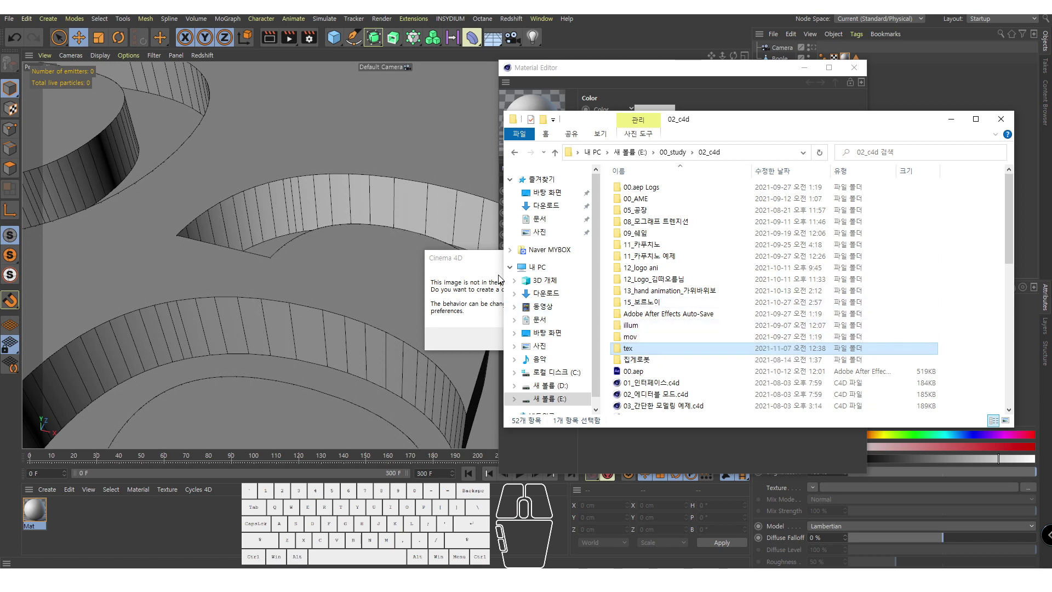
pyautogui.click(495, 274)
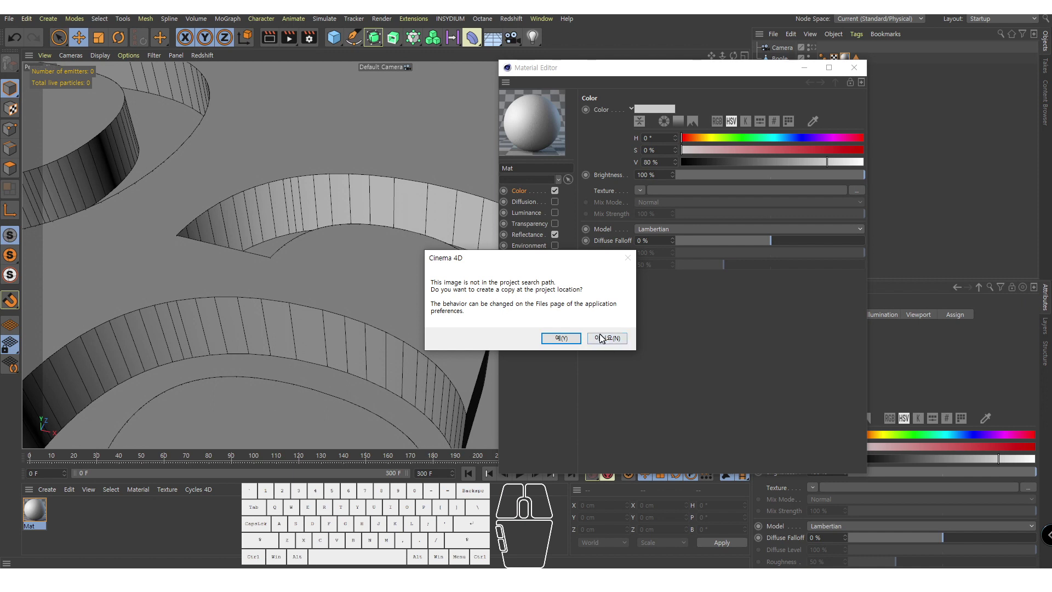
# Step: Agree to copy the video texture to the project location and minimize the Material Editor
pyautogui.click(565, 336)
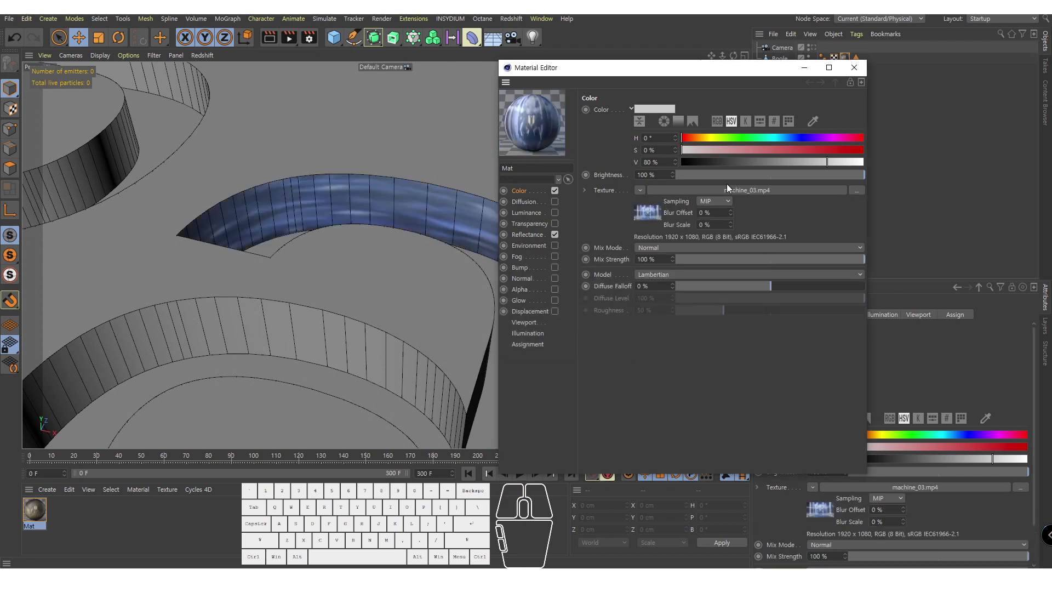
pyautogui.click(803, 67)
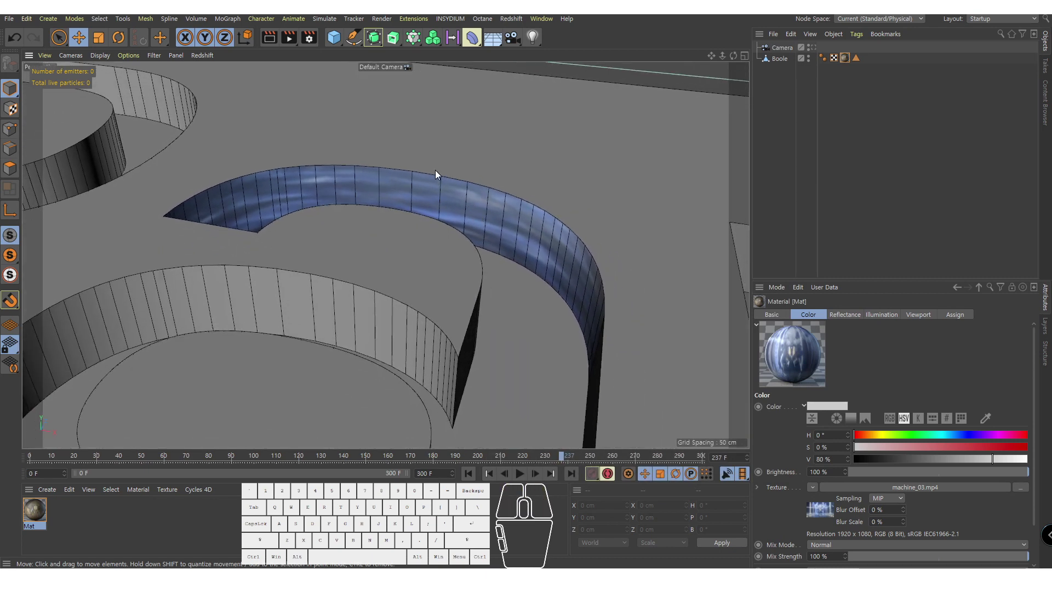
pyautogui.keyDown('alt'); pyautogui.moveTo(435, 174); pyautogui.dragTo(488, 209); pyautogui.keyUp('alt')
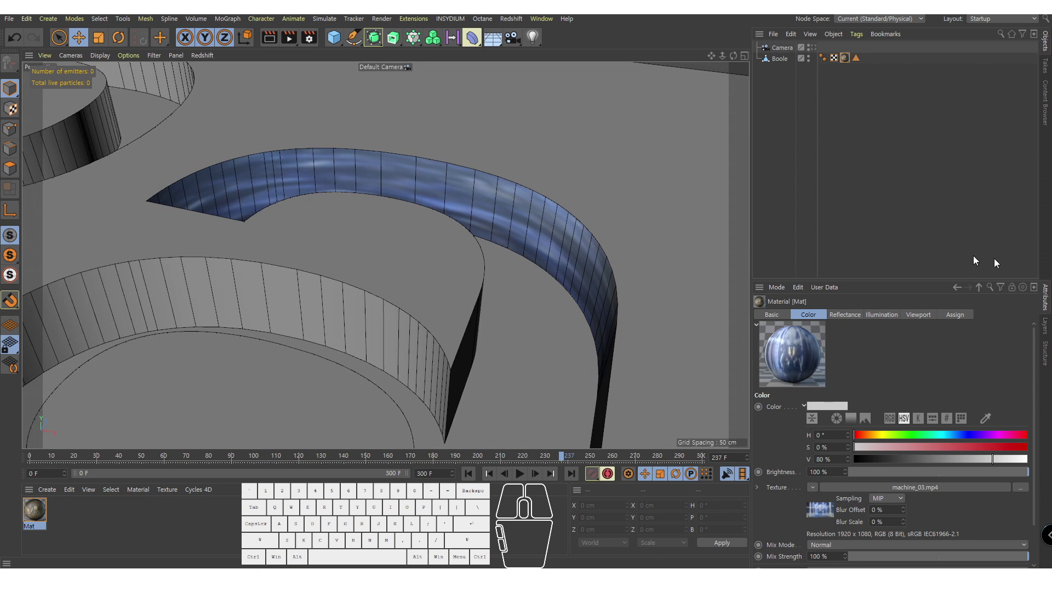
# Step: Select the Boole object's material tag and switch to Texture mode
pyautogui.click(843, 57)
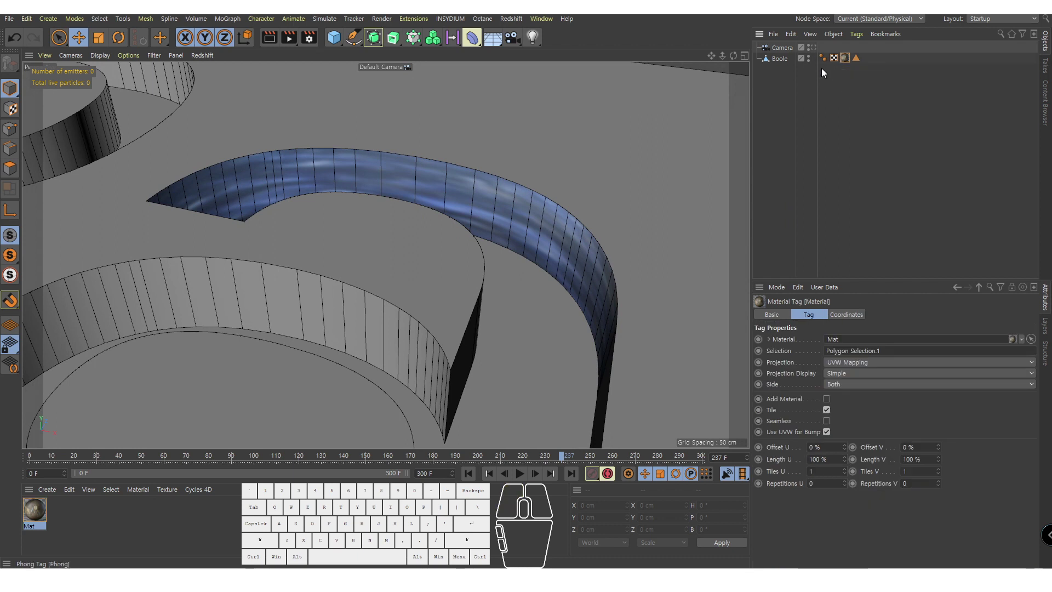
pyautogui.click(13, 109)
pyautogui.scroll(-5, 561, 228)
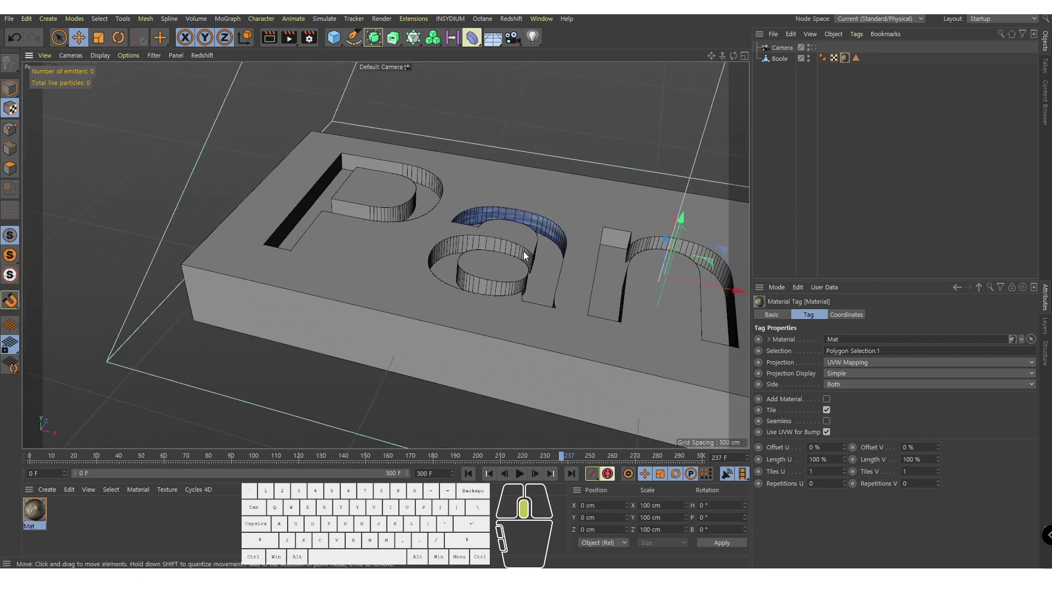
pyautogui.scroll(10, 523, 251)
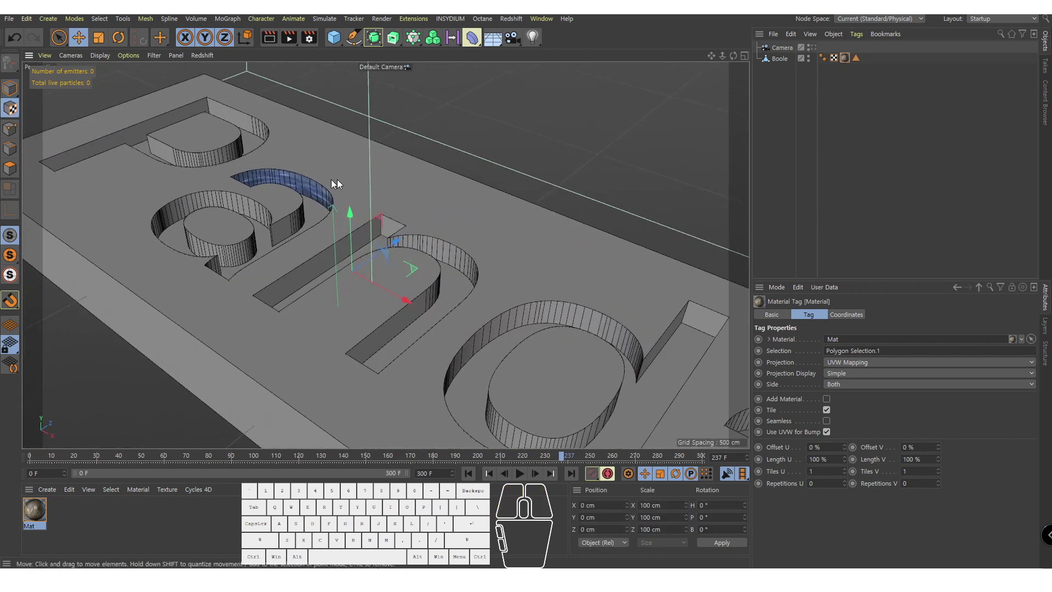
pyautogui.keyDown('alt'); pyautogui.moveTo(347, 218); pyautogui.dragTo(358, 211, button='right'); pyautogui.keyUp('alt')
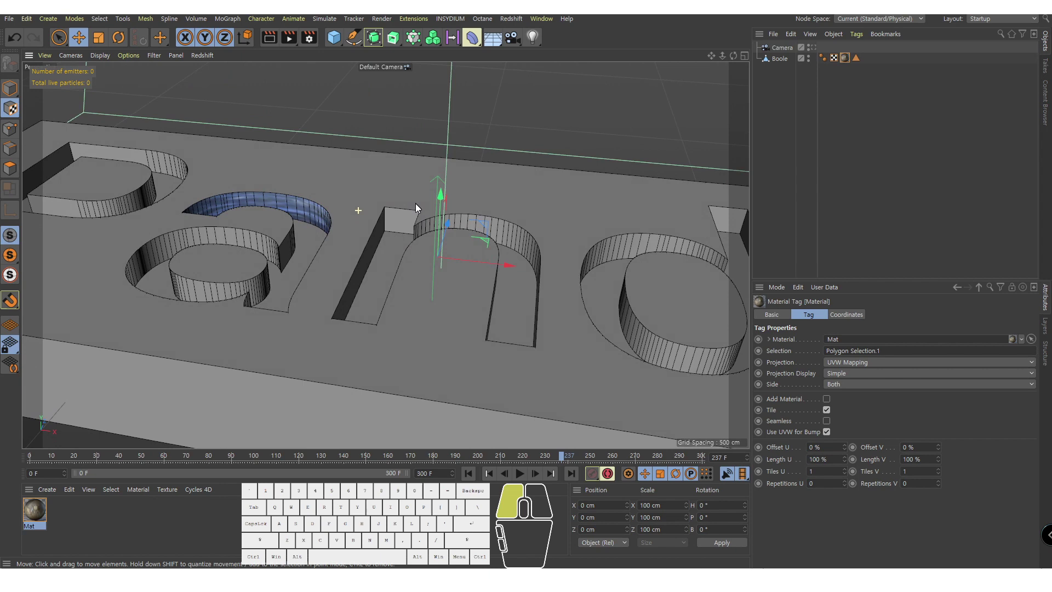
pyautogui.keyDown('alt'); pyautogui.moveTo(415, 208); pyautogui.dragTo(416, 226); pyautogui.keyUp('alt')
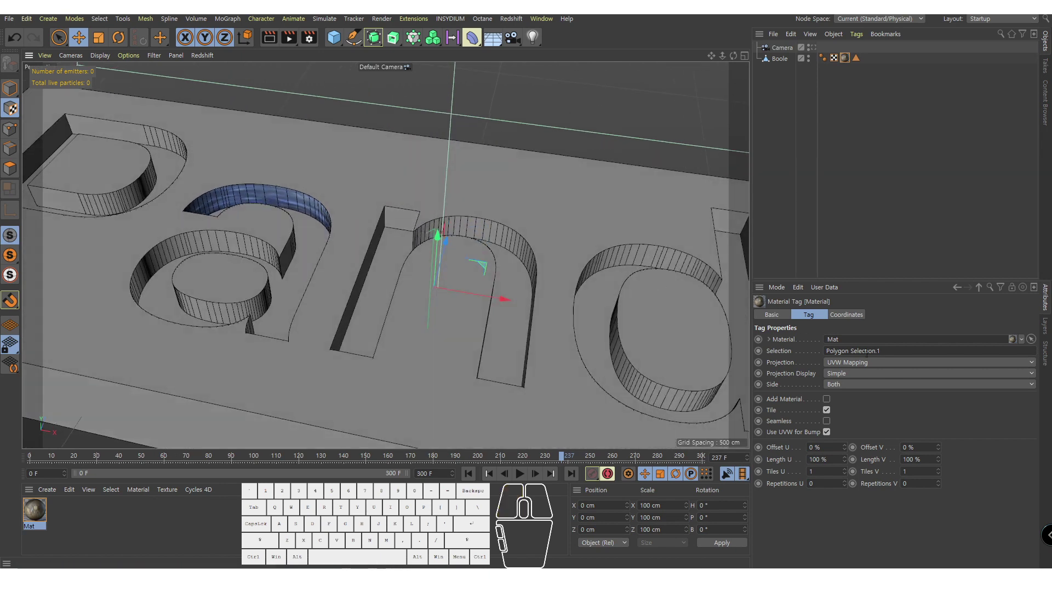
pyautogui.click(883, 169)
pyautogui.click(844, 59)
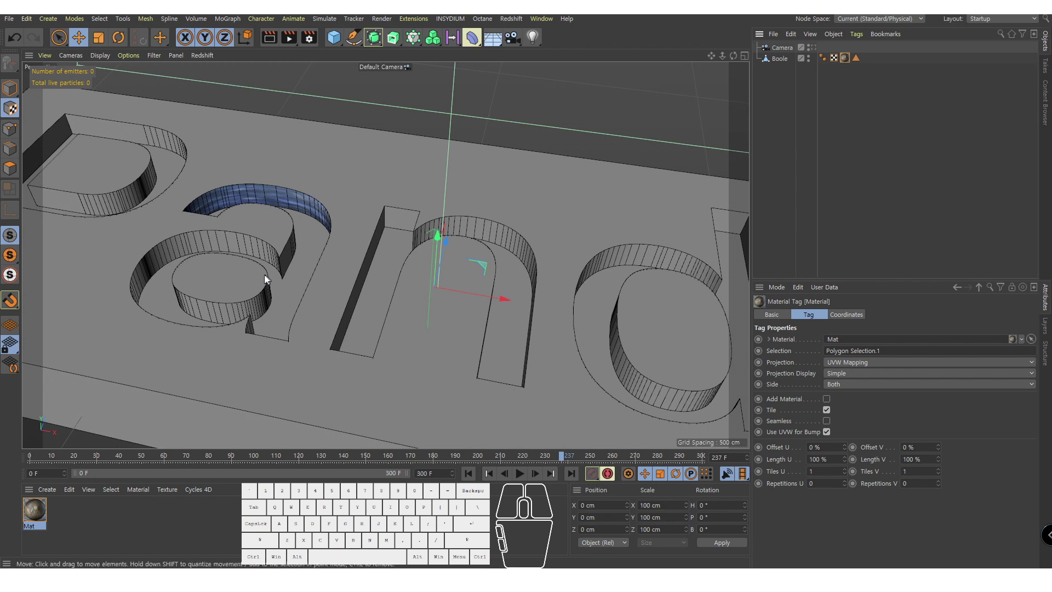
# Step: Set the material tag's projection to Flat for the textured wall of the first letter "a"
pyautogui.scroll(8, 264, 275)
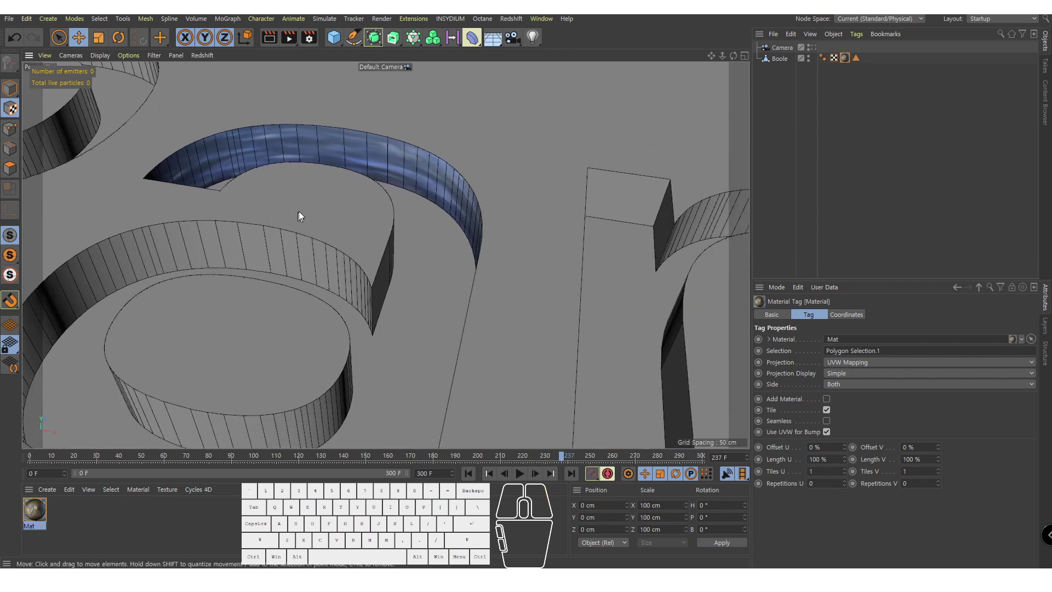
pyautogui.keyDown('alt'); pyautogui.moveTo(473, 212); pyautogui.dragTo(461, 215, button='right'); pyautogui.keyUp('alt')
pyautogui.keyDown('alt'); pyautogui.moveTo(460, 216); pyautogui.dragTo(474, 243, button='middle'); pyautogui.keyUp('alt')
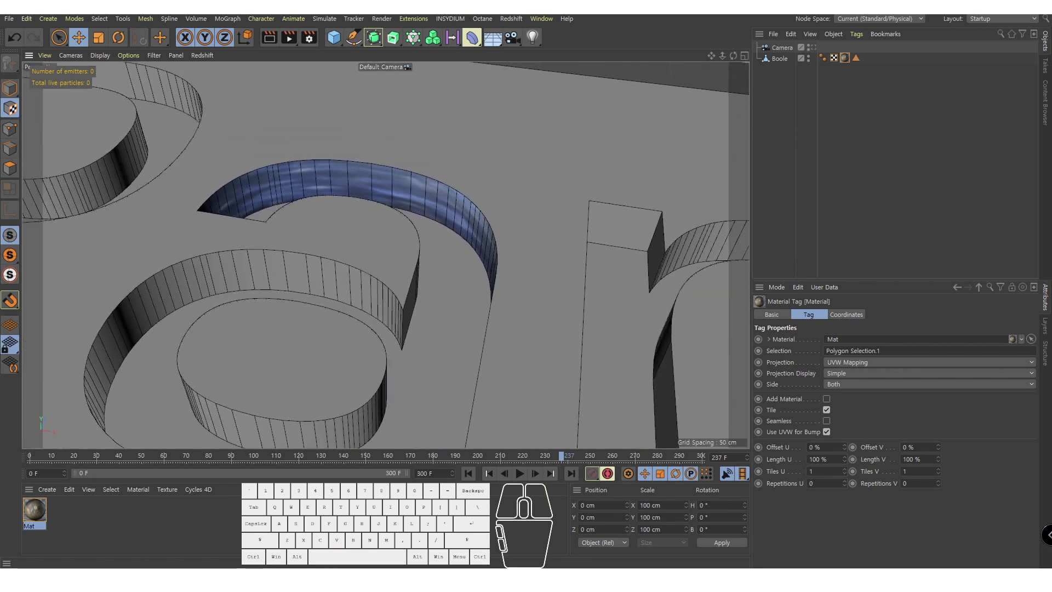
pyautogui.click(857, 110)
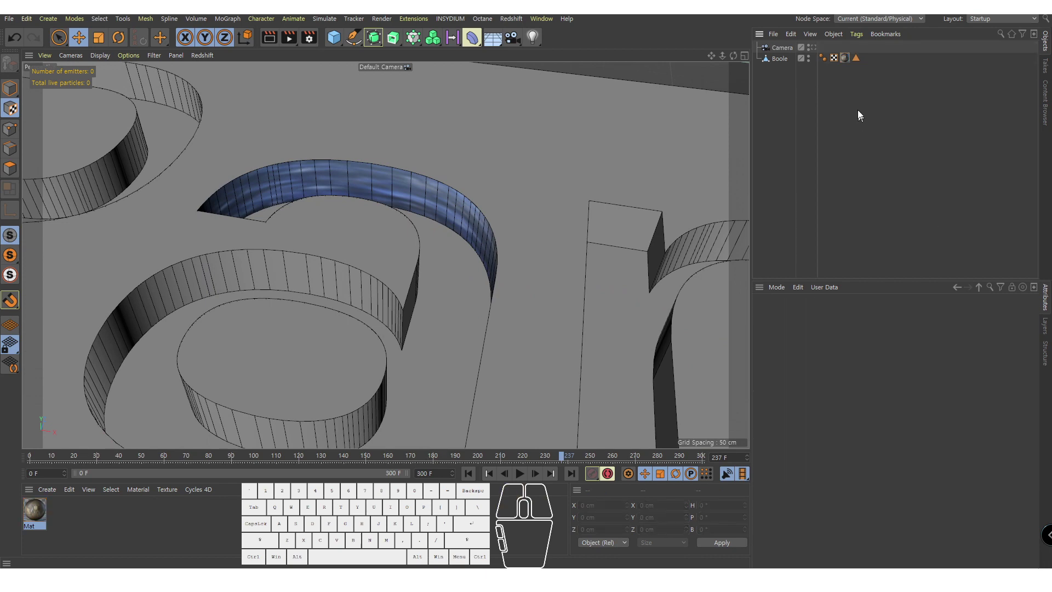
pyautogui.click(844, 57)
pyautogui.click(865, 363)
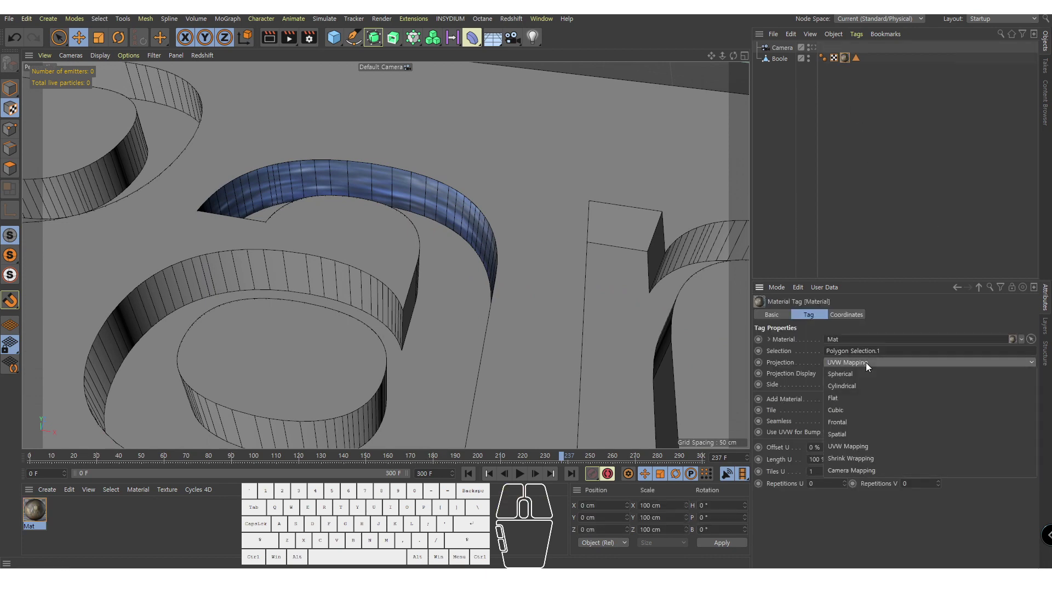
pyautogui.click(858, 398)
pyautogui.scroll(-5, 597, 262)
pyautogui.keyDown('alt'); pyautogui.moveTo(588, 260); pyautogui.dragTo(447, 261, button='middle'); pyautogui.keyUp('alt')
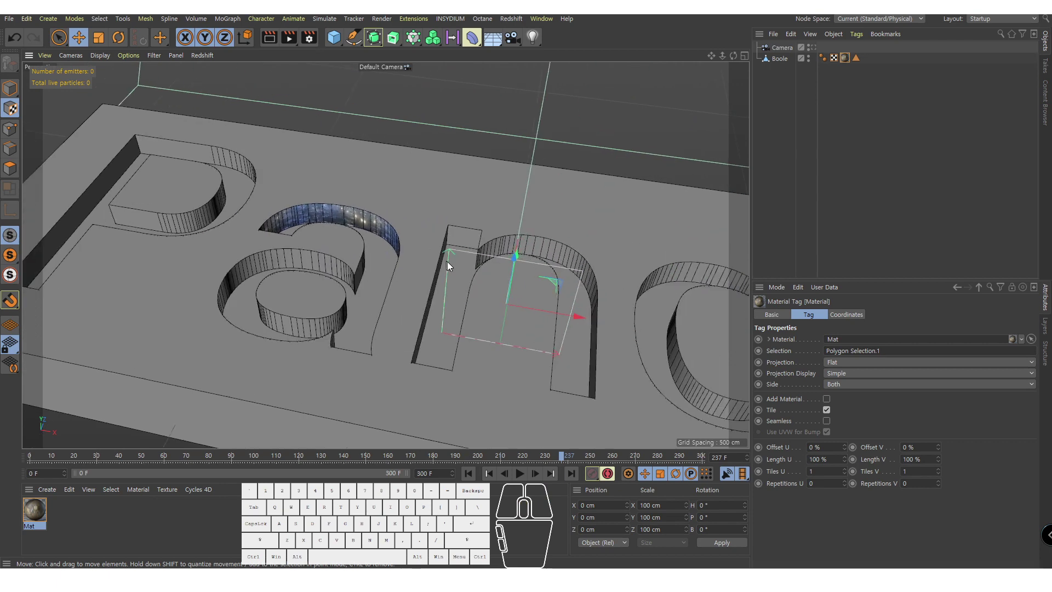
pyautogui.keyDown('alt'); pyautogui.moveTo(447, 262); pyautogui.dragTo(416, 216); pyautogui.keyUp('alt')
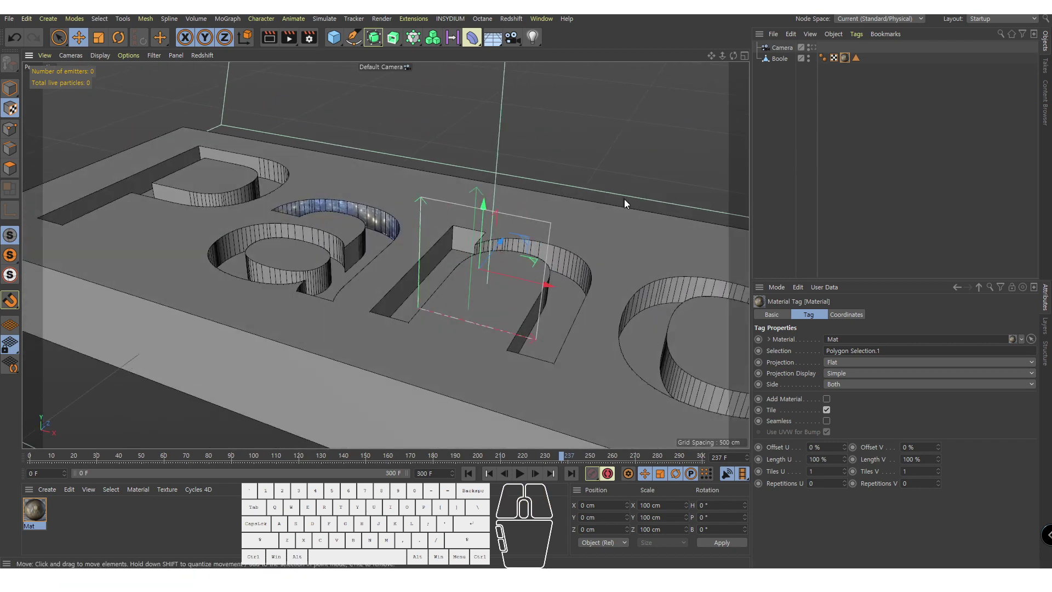
pyautogui.scroll(5, 418, 249)
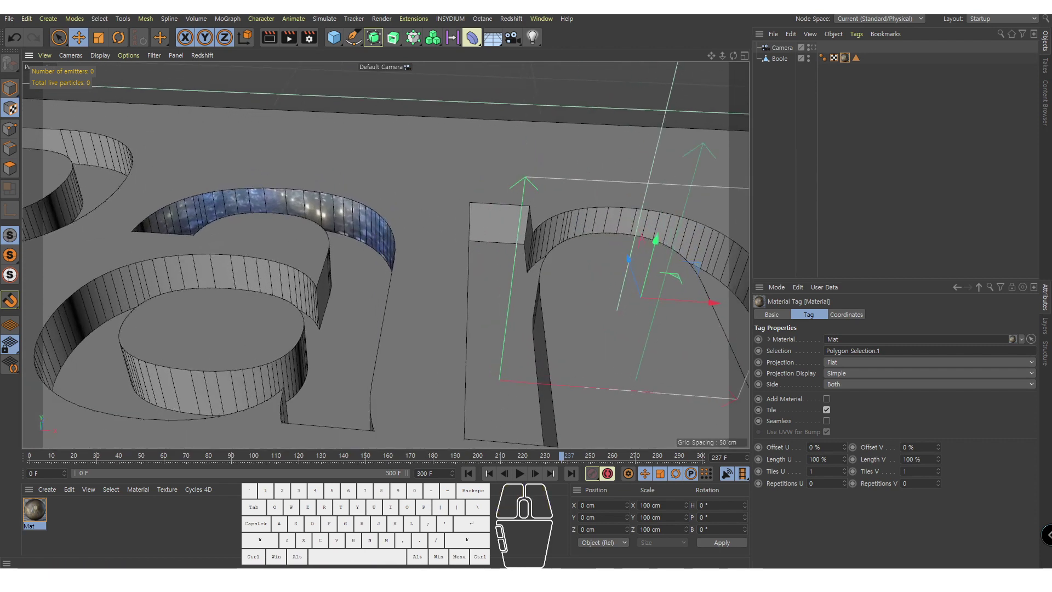
# Step: Render a preview of the view and scale the flat texture projection up uniformly to about 118 cm
pyautogui.click(950, 198)
pyautogui.click(844, 58)
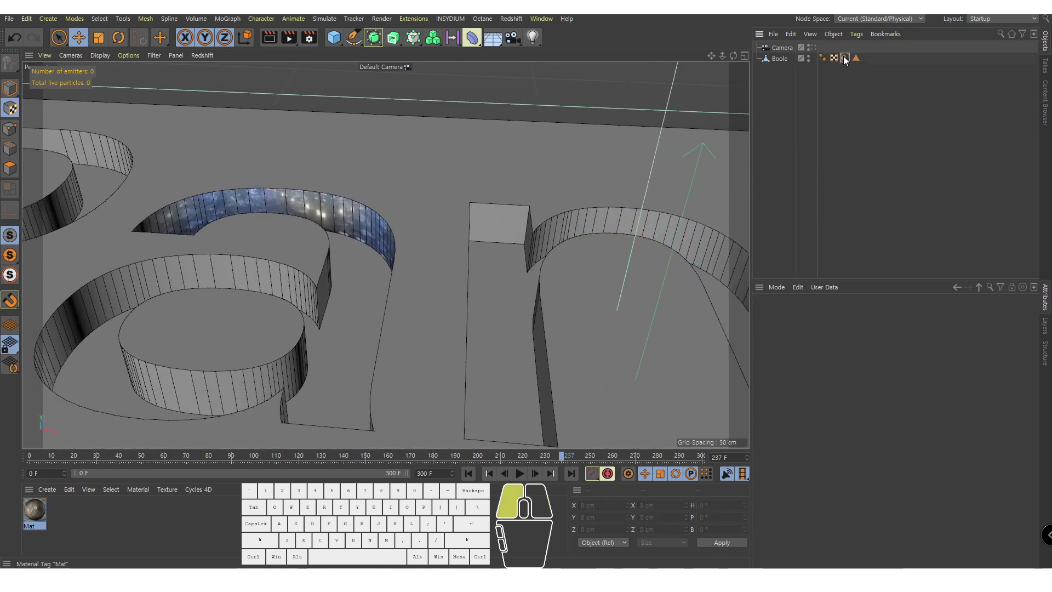
pyautogui.keyDown('alt'); pyautogui.moveTo(522, 186); pyautogui.dragTo(523, 232); pyautogui.keyUp('alt')
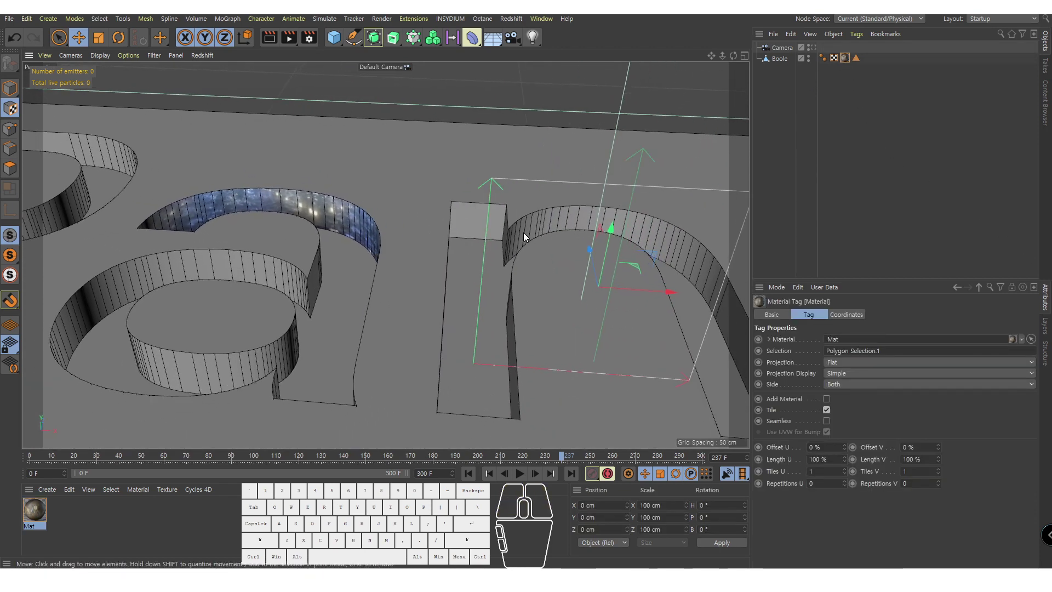
pyautogui.press('t')
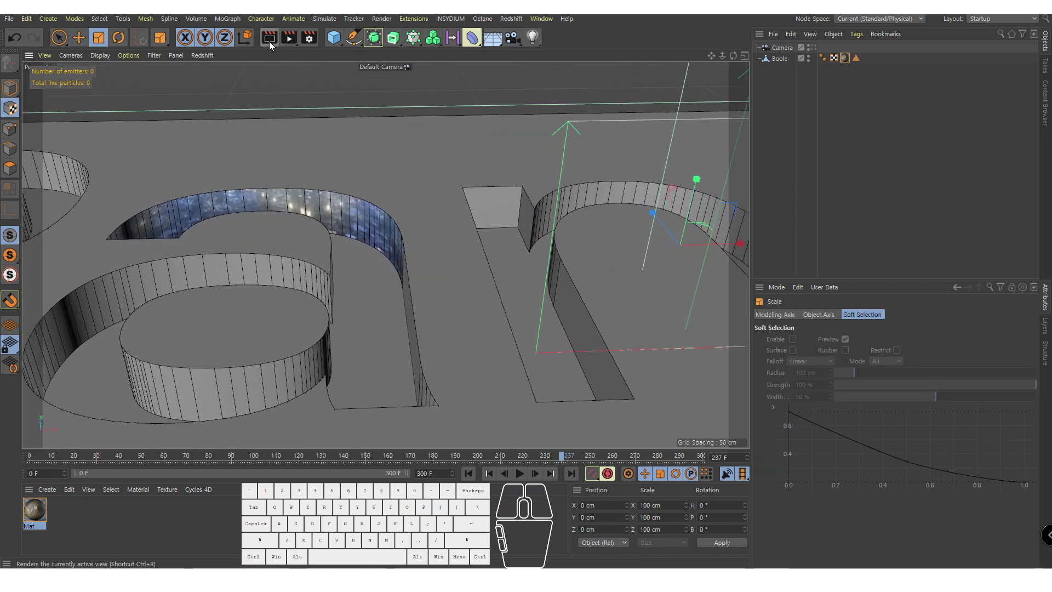
pyautogui.click(269, 37)
pyautogui.click(367, 239)
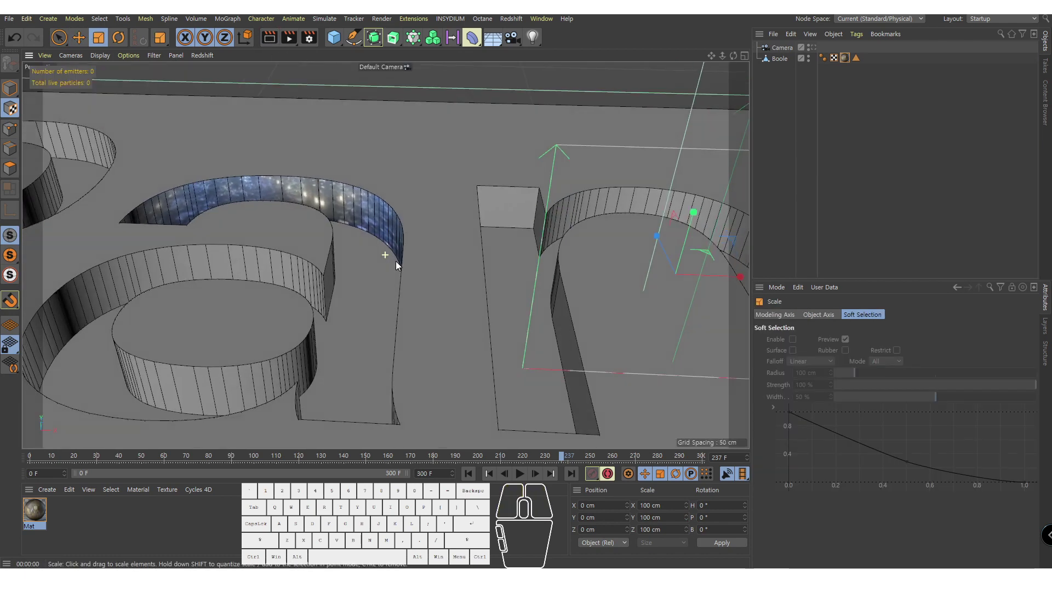
pyautogui.keyDown('alt'); pyautogui.moveTo(580, 219); pyautogui.dragTo(541, 222); pyautogui.keyUp('alt')
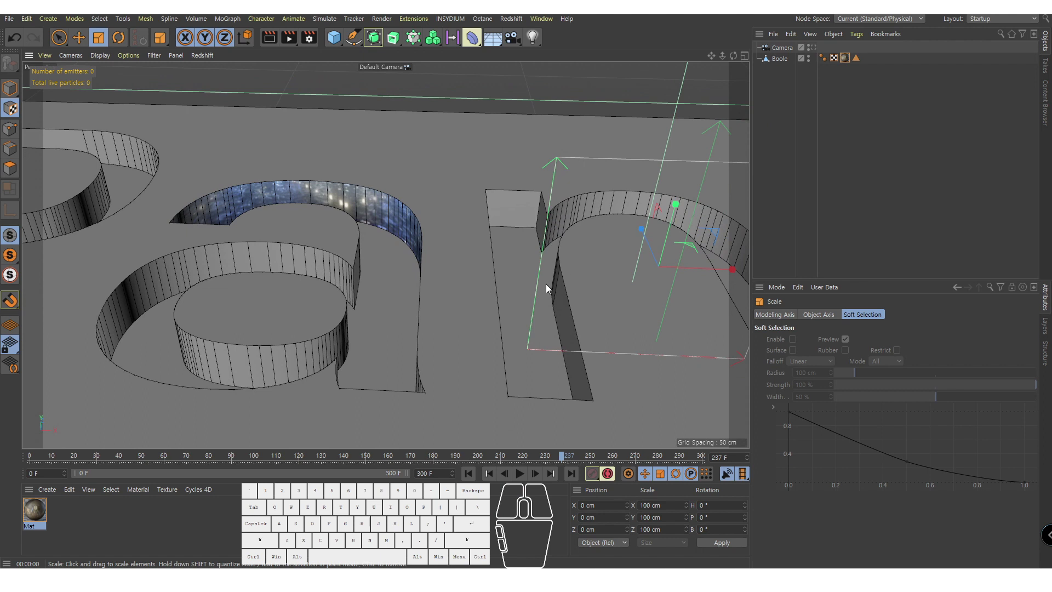
pyautogui.moveTo(546, 284); pyautogui.dragTo(590, 242)
# Step: Move the texture projection to about X -95 cm and Y -73 cm, shifting the video image on the letter wall
pyautogui.press('e')
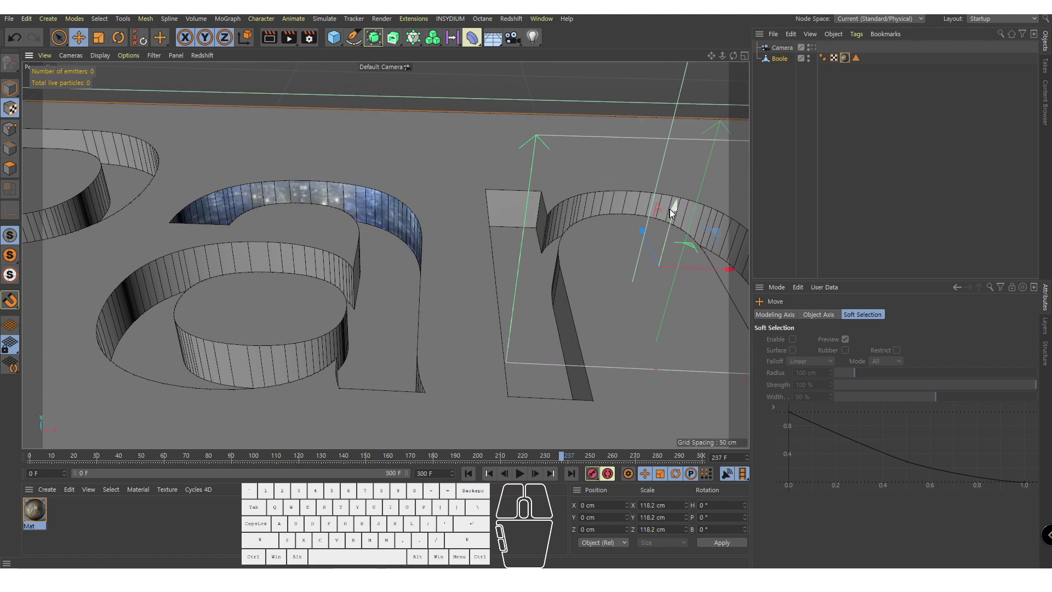
pyautogui.moveTo(670, 210); pyautogui.dragTo(660, 278)
pyautogui.moveTo(689, 327); pyautogui.dragTo(582, 333)
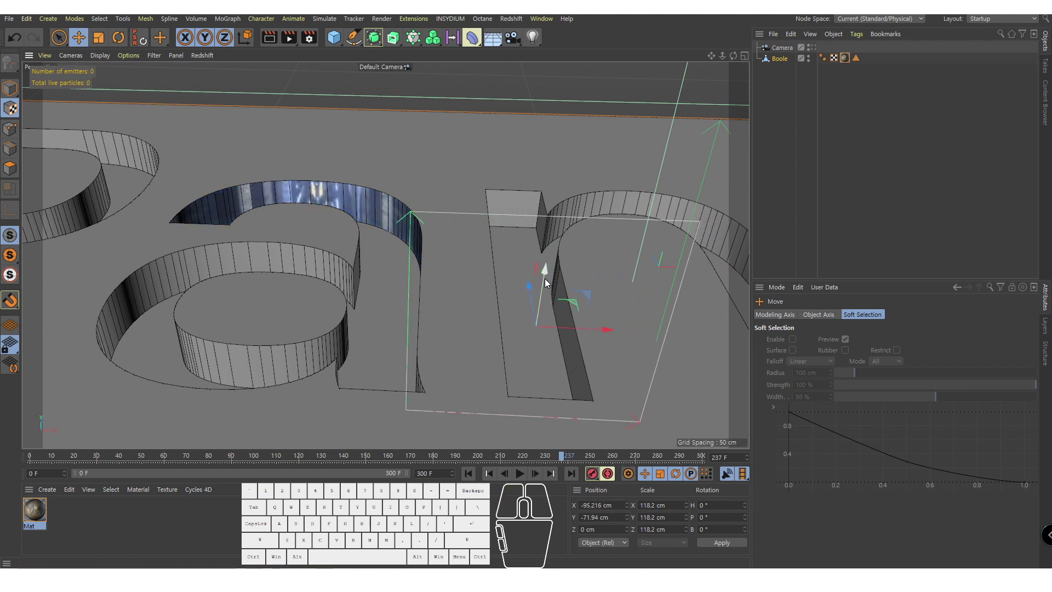
pyautogui.moveTo(544, 278); pyautogui.dragTo(544, 279)
pyautogui.keyDown('alt'); pyautogui.moveTo(279, 269); pyautogui.dragTo(291, 270, button='right'); pyautogui.keyUp('alt')
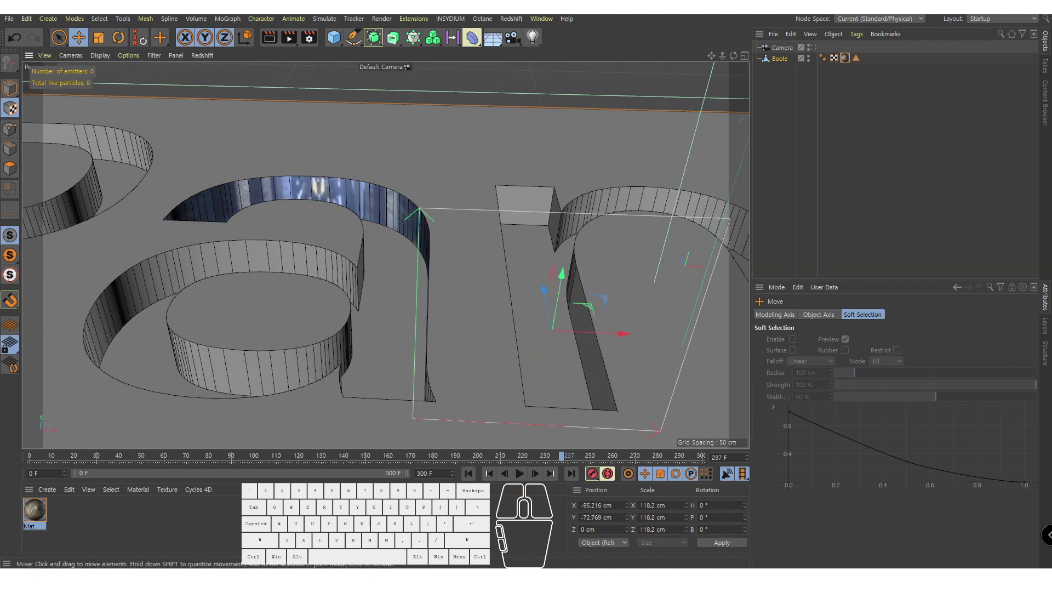
pyautogui.click(963, 198)
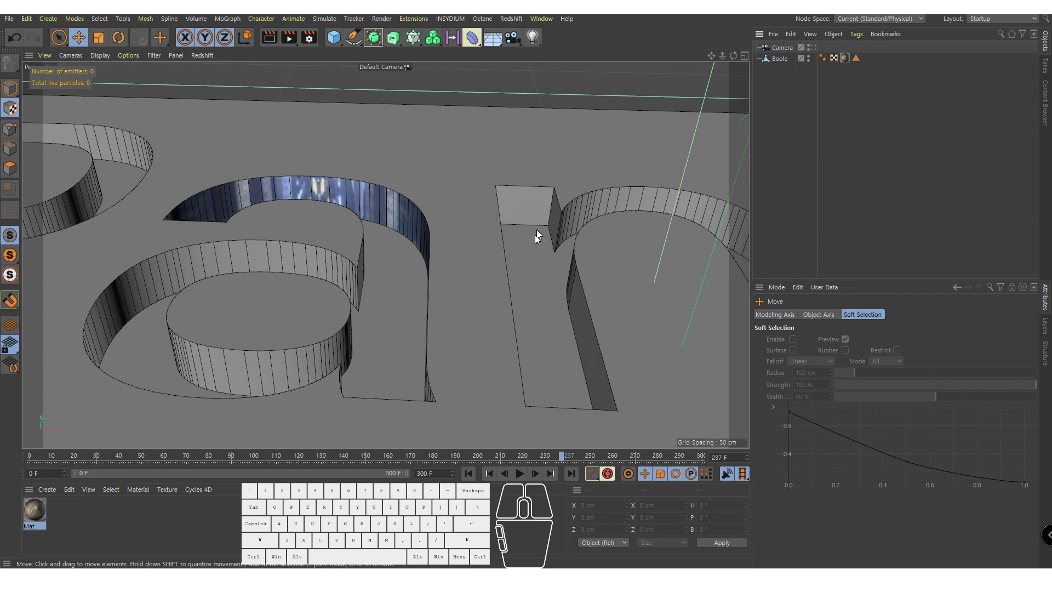
# Step: Try raising the block's top face to a Y position of about -12 cm, undo it, and return to Model mode
pyautogui.click(776, 59)
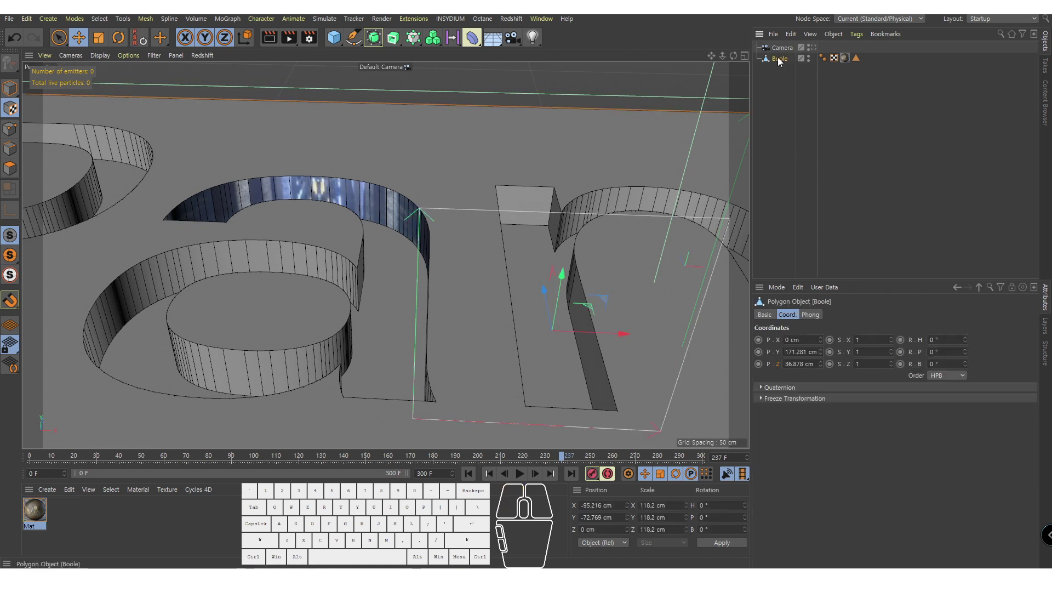
pyautogui.click(10, 168)
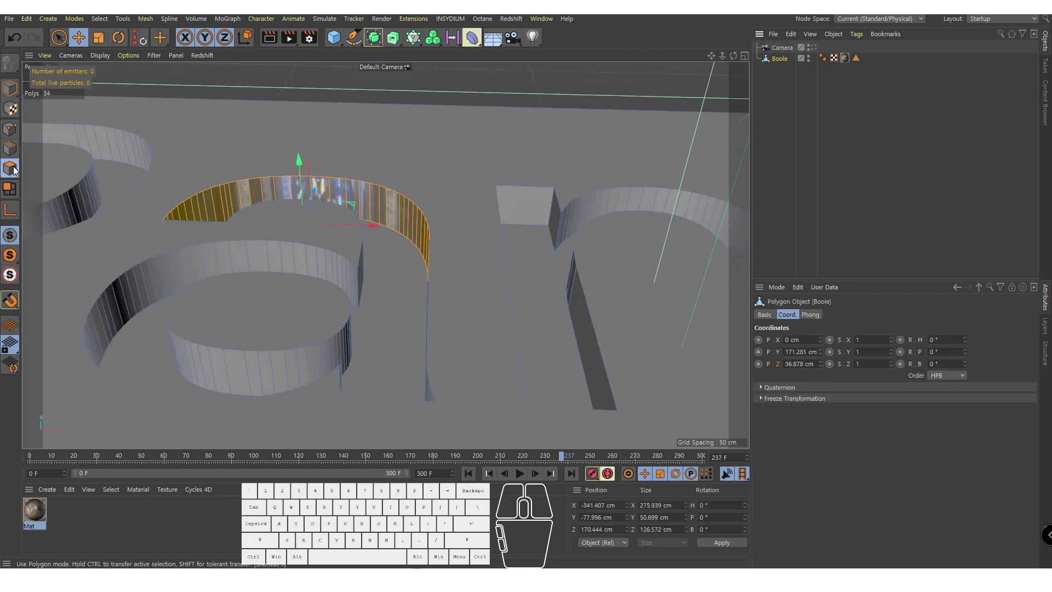
pyautogui.hotkey('ctrl', 'shift', 'a')
pyautogui.scroll(-3, 610, 183)
pyautogui.hotkey('ctrl', 'a')
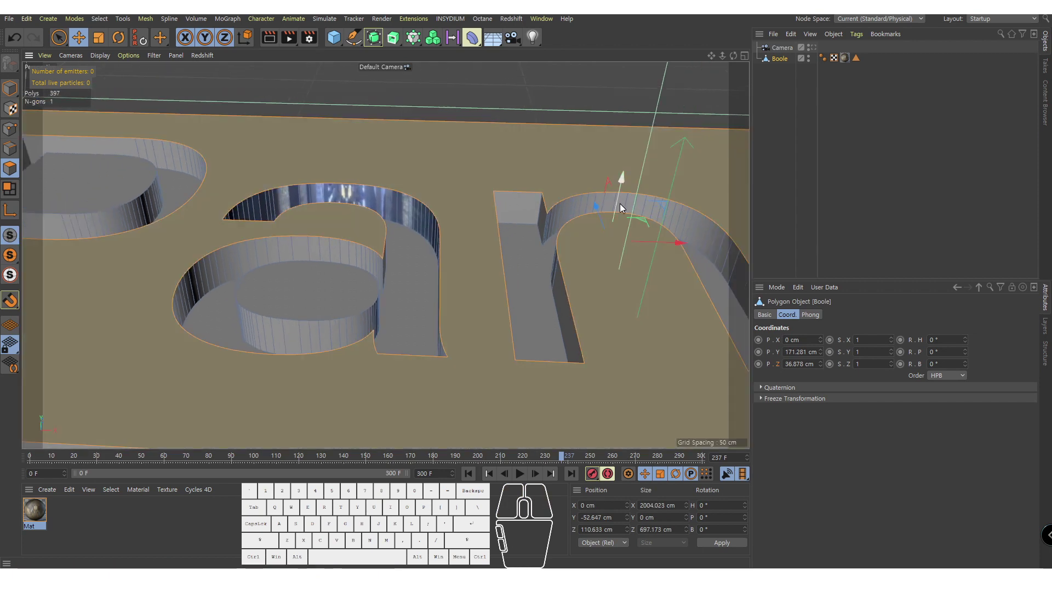
pyautogui.moveTo(619, 202); pyautogui.dragTo(623, 173)
pyautogui.keyDown('alt'); pyautogui.moveTo(497, 212); pyautogui.dragTo(438, 192); pyautogui.keyUp('alt')
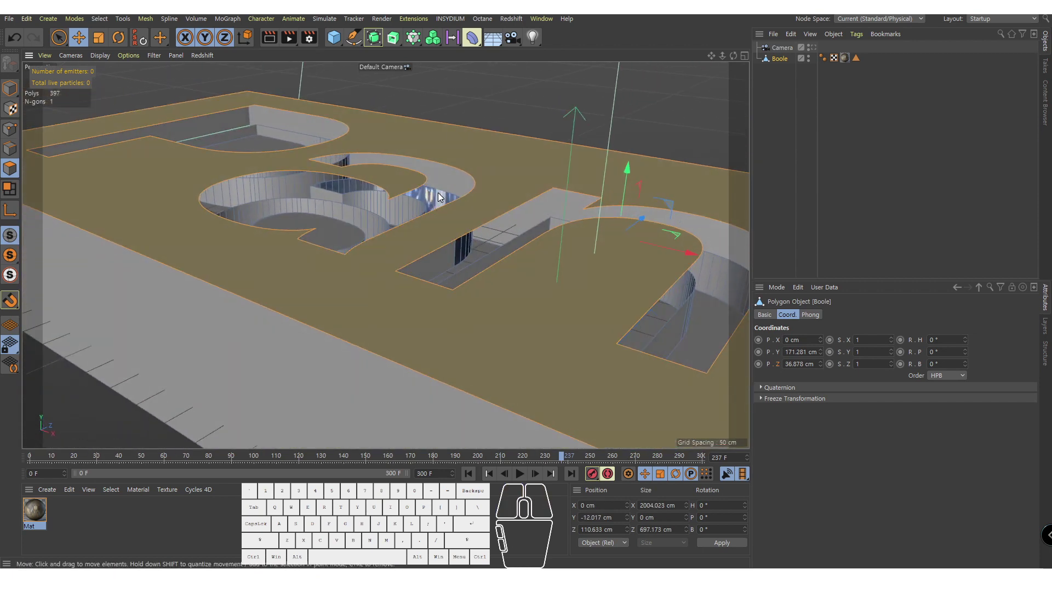
pyautogui.hotkey('ctrl', 'z')
pyautogui.keyDown('alt'); pyautogui.moveTo(399, 245); pyautogui.dragTo(412, 255); pyautogui.keyUp('alt')
pyautogui.keyDown('alt'); pyautogui.moveTo(412, 256); pyautogui.dragTo(421, 231, button='right'); pyautogui.keyUp('alt')
pyautogui.click(10, 89)
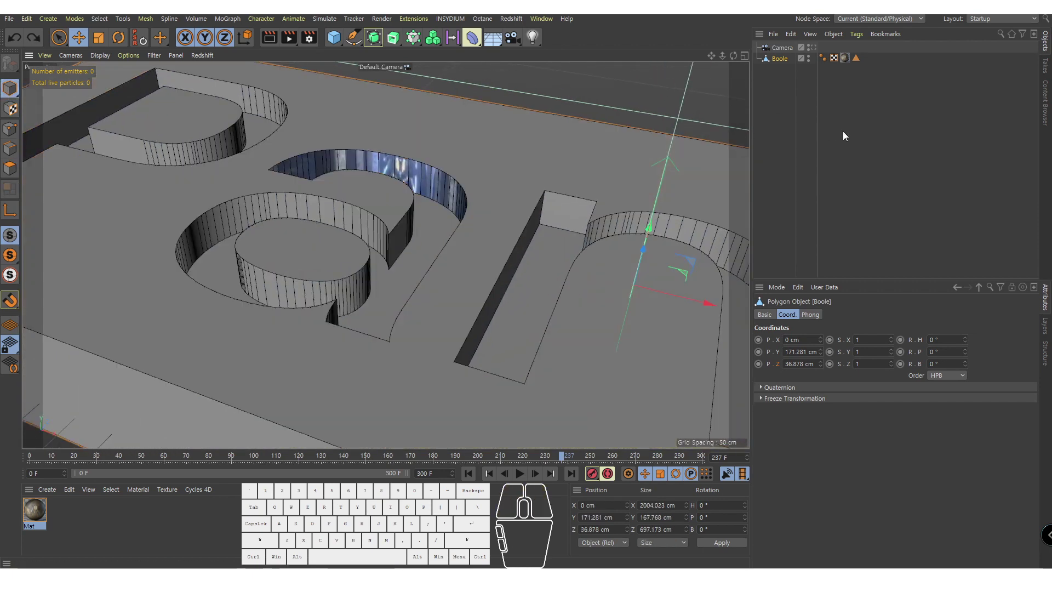
pyautogui.click(810, 85)
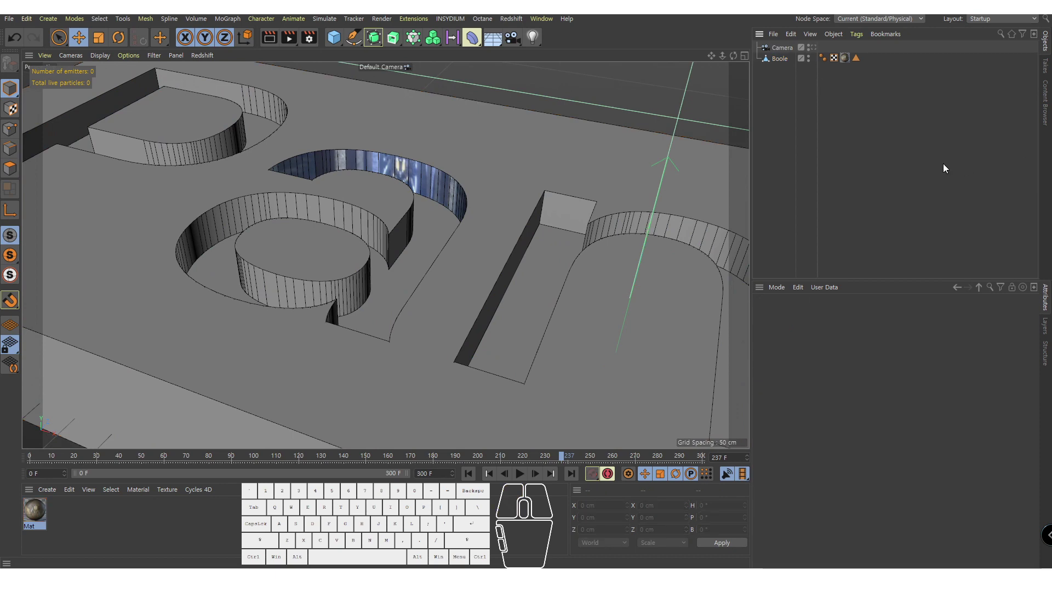
# Step: Check the lettering through the Camera, and play the animation in the default view to preview the video texture on the wall
pyautogui.click(812, 48)
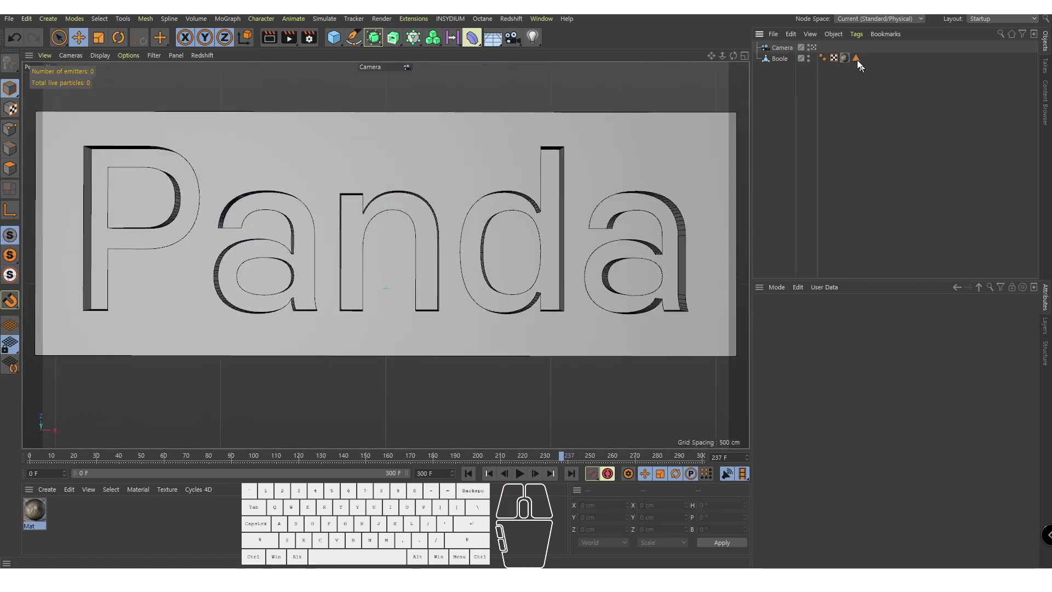
pyautogui.click(813, 48)
pyautogui.keyDown('alt'); pyautogui.moveTo(390, 242); pyautogui.dragTo(427, 220); pyautogui.keyUp('alt')
pyautogui.keyDown('alt'); pyautogui.moveTo(427, 220); pyautogui.dragTo(418, 215, button='right'); pyautogui.keyUp('alt')
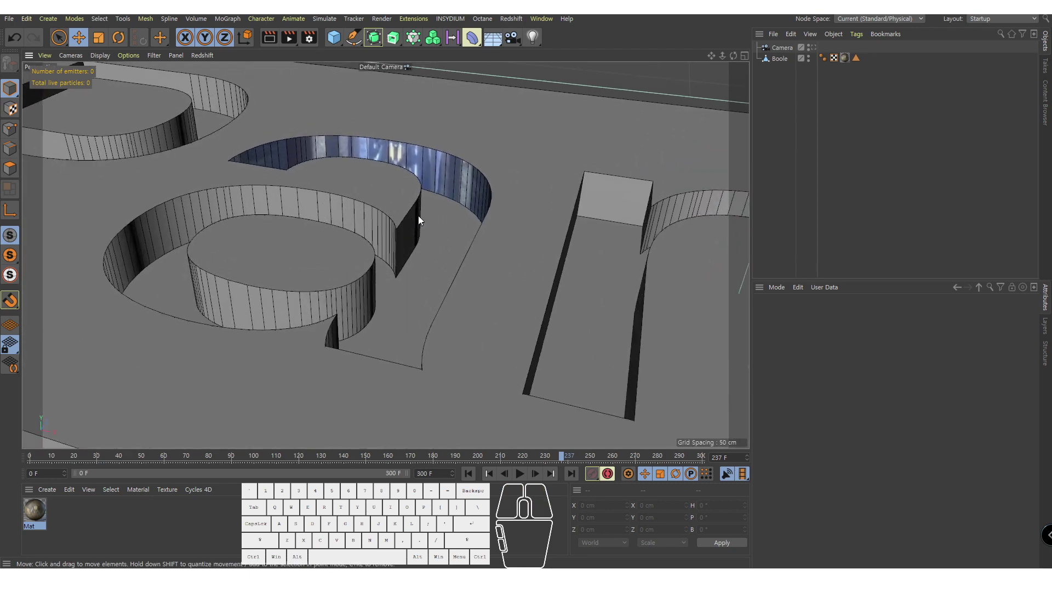
pyautogui.keyDown('alt'); pyautogui.moveTo(418, 215); pyautogui.dragTo(419, 224); pyautogui.keyUp('alt')
pyautogui.click(519, 473)
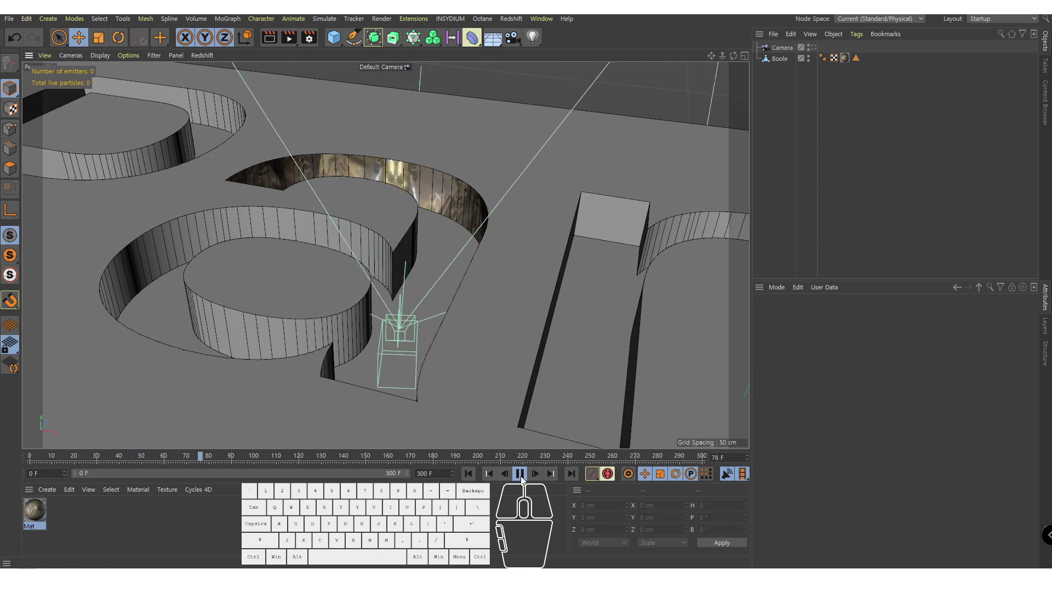
pyautogui.click(519, 473)
# Step: Open the animation settings of the machine_03.mp4 colour texture in the Mat material
pyautogui.doubleClick(35, 509)
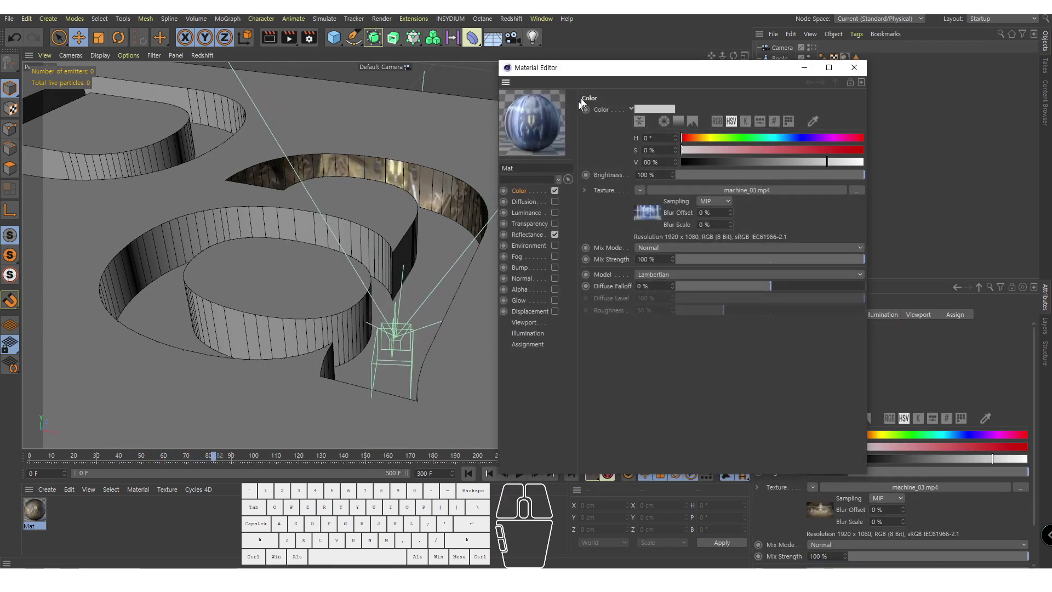
pyautogui.moveTo(602, 78); pyautogui.dragTo(597, 81)
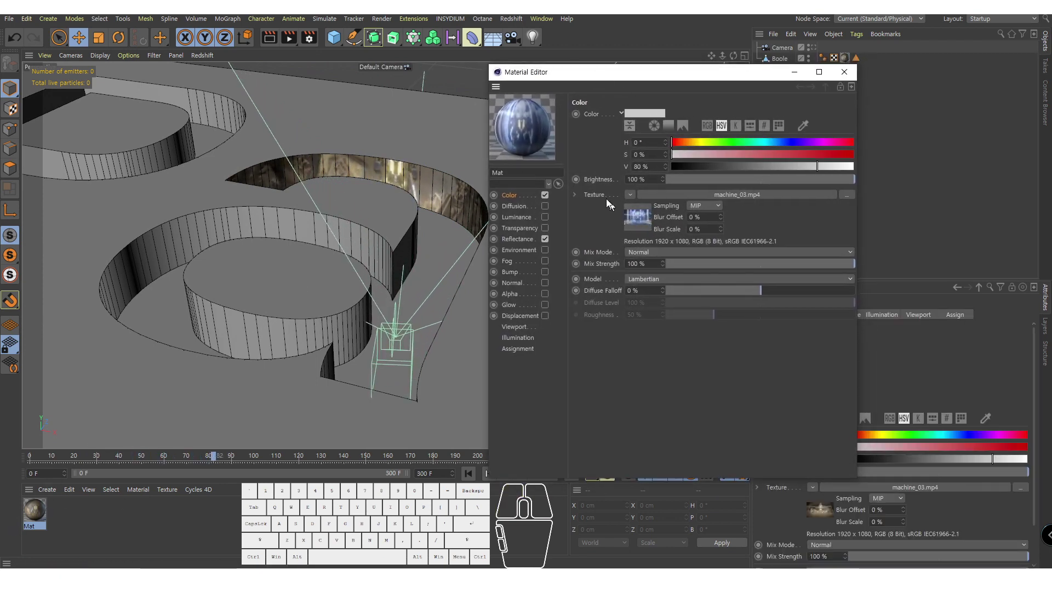
pyautogui.click(636, 219)
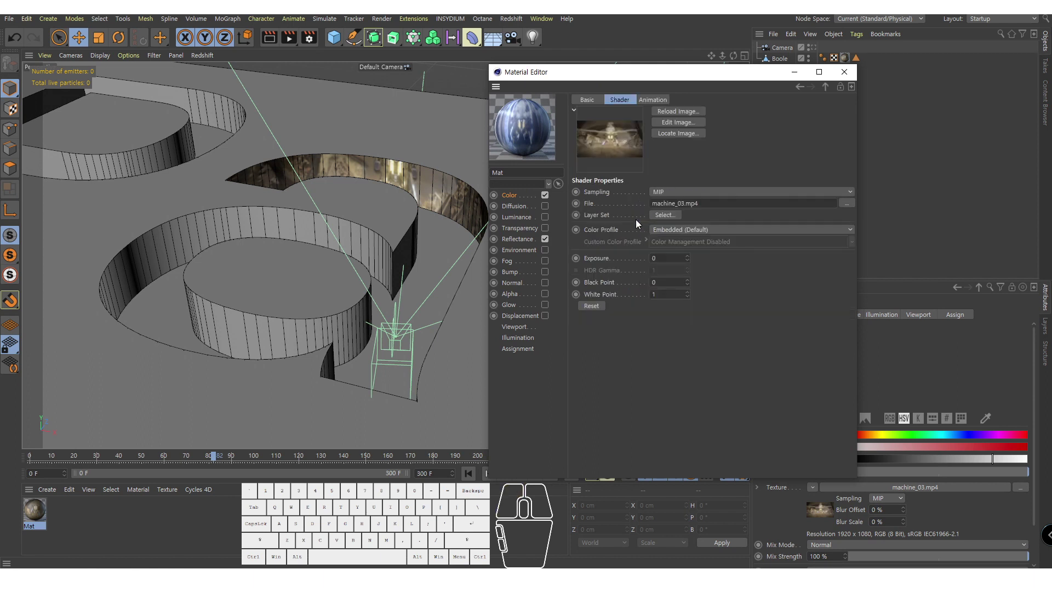
pyautogui.click(661, 101)
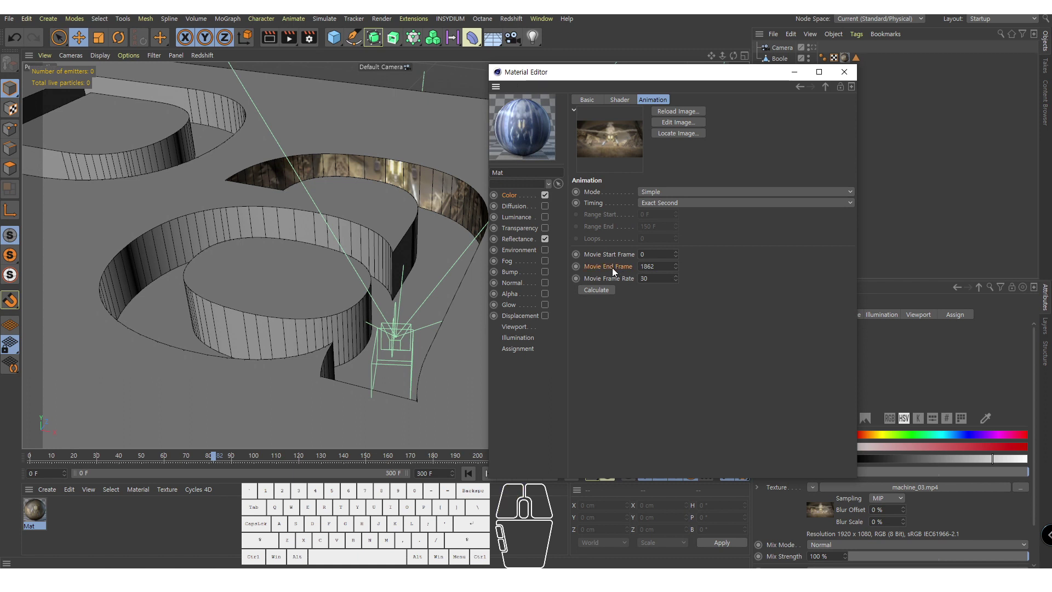
# Step: Set the machine_03.mp4 texture's movie start frame to 100 and its movie end frame to 1962
pyautogui.click(652, 266)
pyautogui.click(660, 254)
pyautogui.write('+100')
pyautogui.press('Return')
pyautogui.write('100')
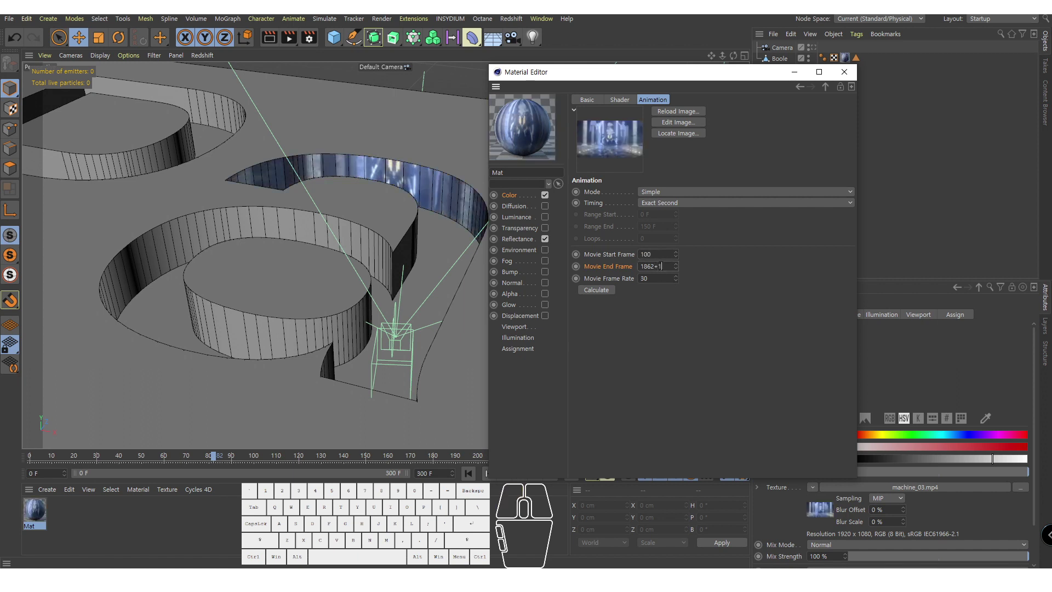
pyautogui.press('Return')
# Step: Play the animation to preview the delayed video timing, close the Material Editor, and inspect the letter wall
pyautogui.moveTo(652, 73); pyautogui.dragTo(714, 44)
pyautogui.click(519, 472)
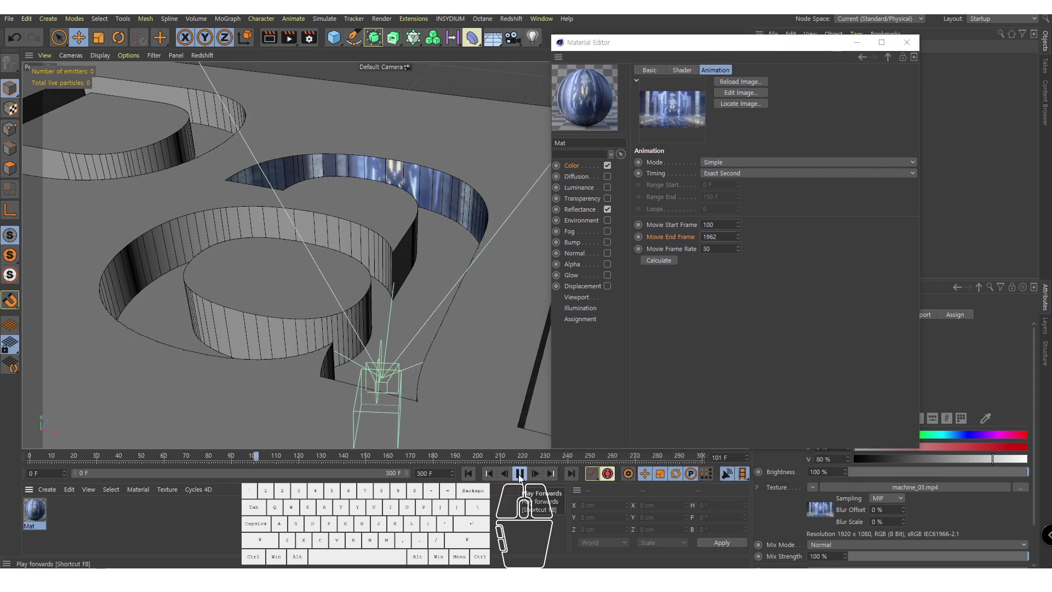
pyautogui.click(519, 473)
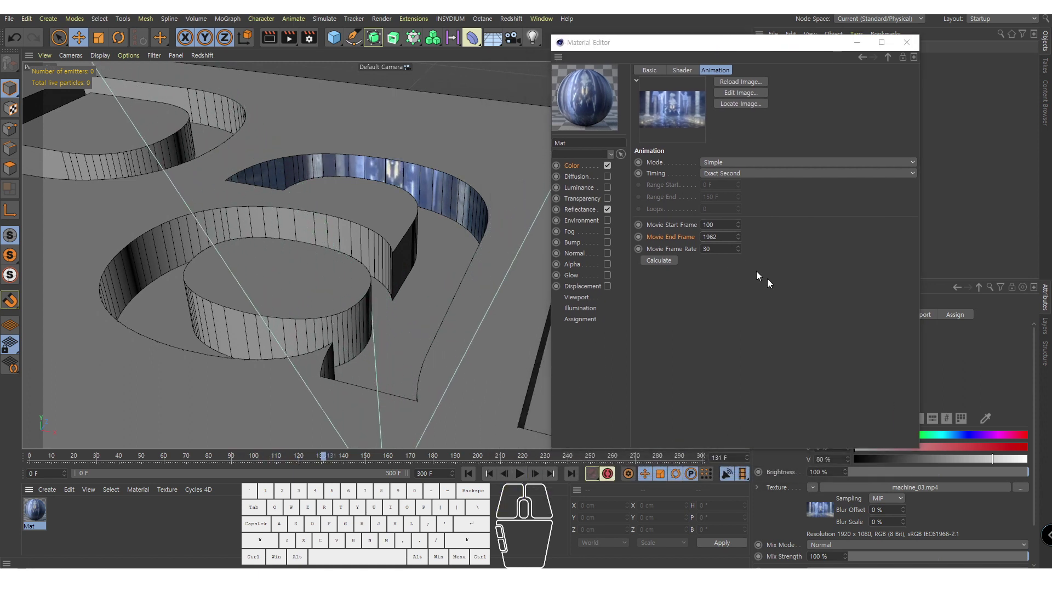
pyautogui.click(906, 42)
pyautogui.keyDown('alt'); pyautogui.moveTo(511, 247); pyautogui.dragTo(465, 266, button='right'); pyautogui.keyUp('alt')
pyautogui.keyDown('alt'); pyautogui.moveTo(464, 266); pyautogui.dragTo(476, 293); pyautogui.keyUp('alt')
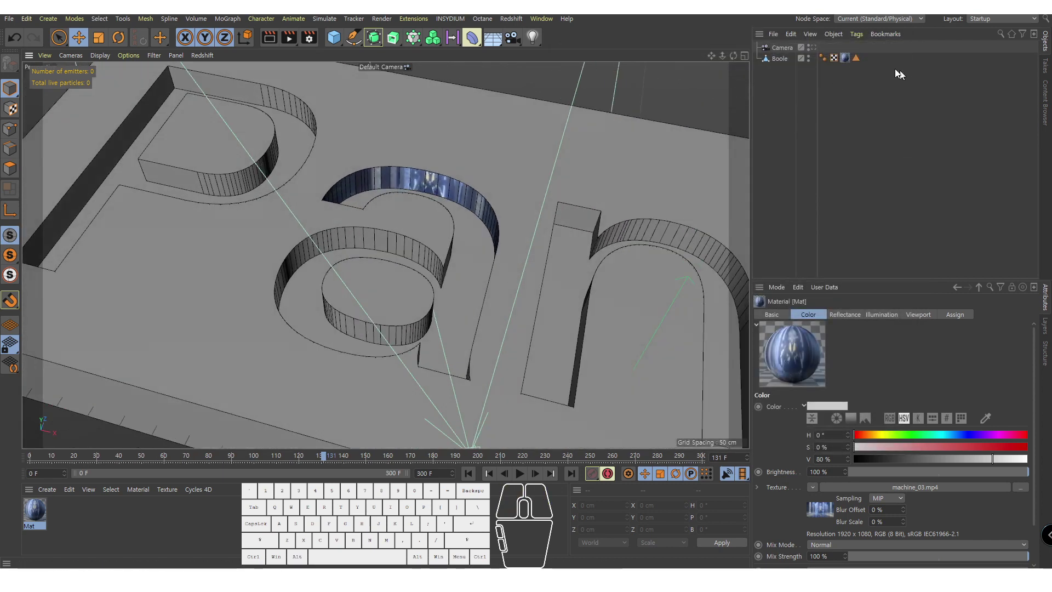
# Step: Look through the Camera, play the animation from the first frame, and render a preview of the video texture
pyautogui.click(810, 47)
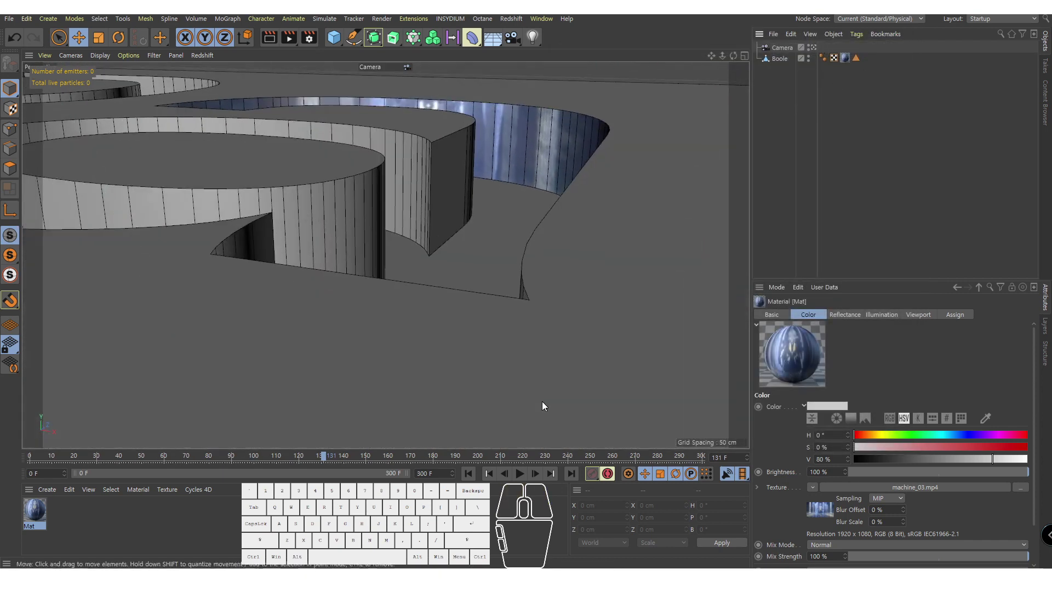
pyautogui.click(469, 475)
pyautogui.click(520, 472)
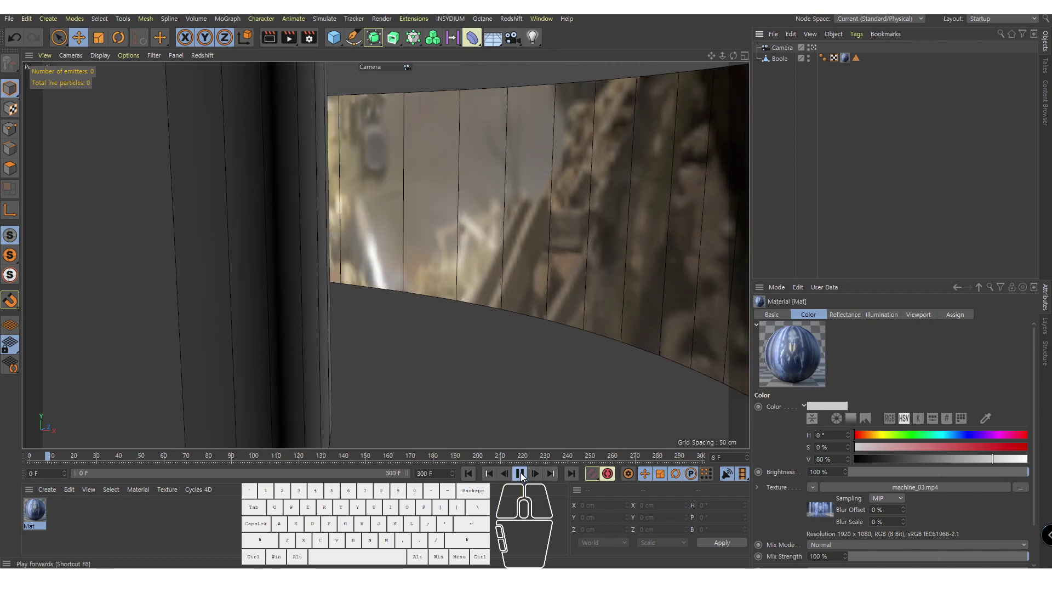
pyautogui.click(268, 38)
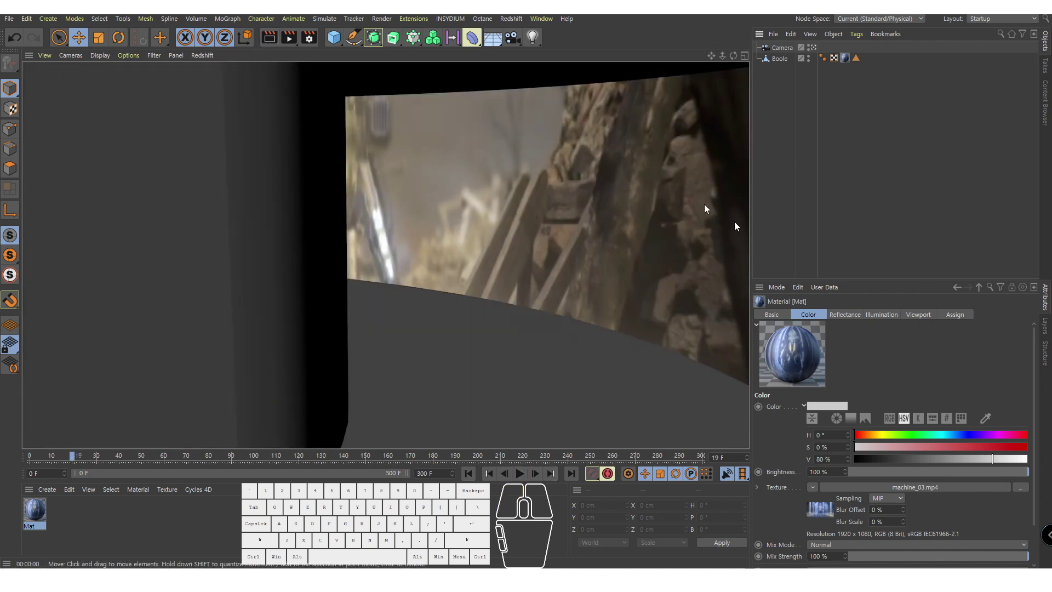
pyautogui.click(660, 304)
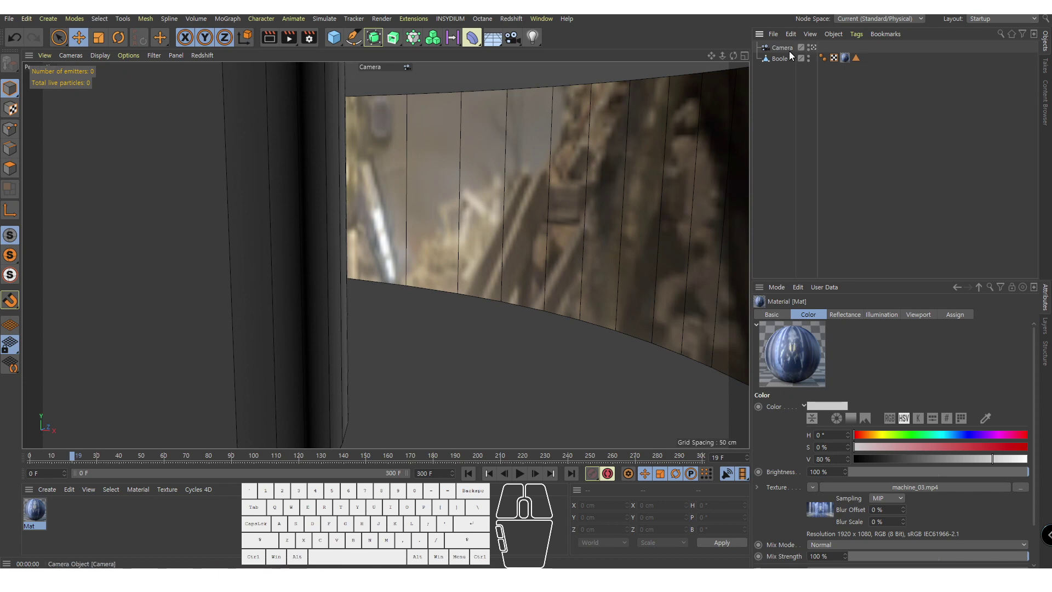
# Step: In Texture mode, move the Boole's texture projection to about X -63 cm and check the result through the Camera
pyautogui.click(845, 58)
pyautogui.click(10, 108)
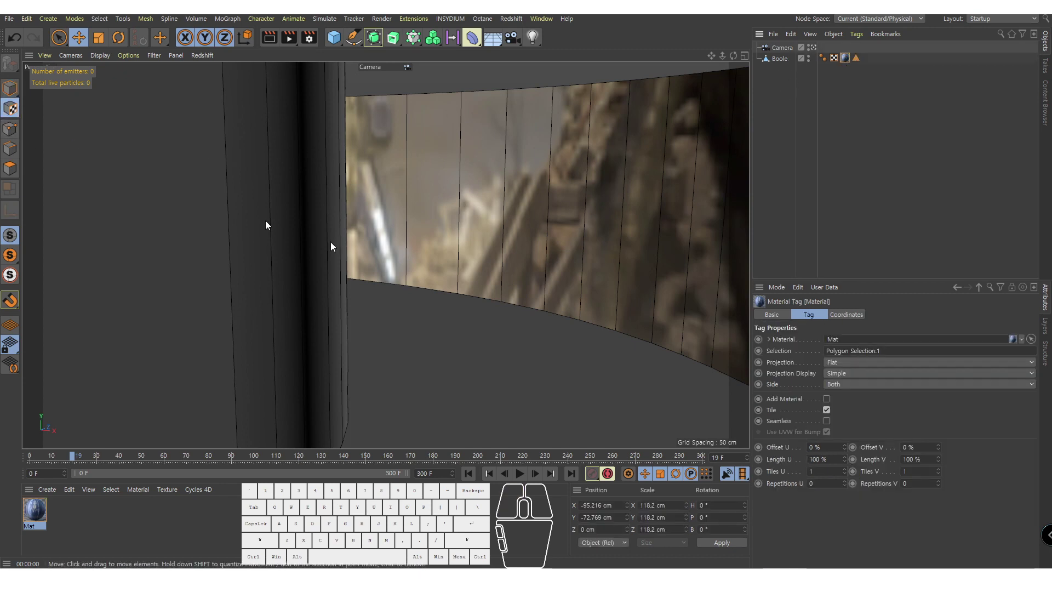
pyautogui.click(814, 47)
pyautogui.keyDown('alt'); pyautogui.moveTo(483, 265); pyautogui.dragTo(375, 158); pyautogui.keyUp('alt')
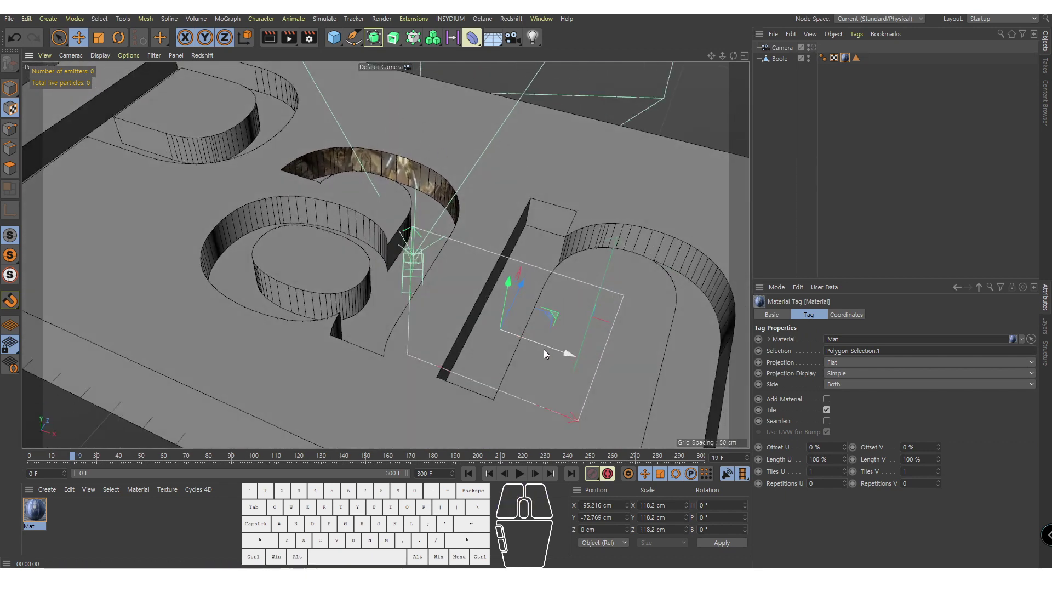
pyautogui.moveTo(543, 349); pyautogui.dragTo(574, 350)
pyautogui.click(813, 49)
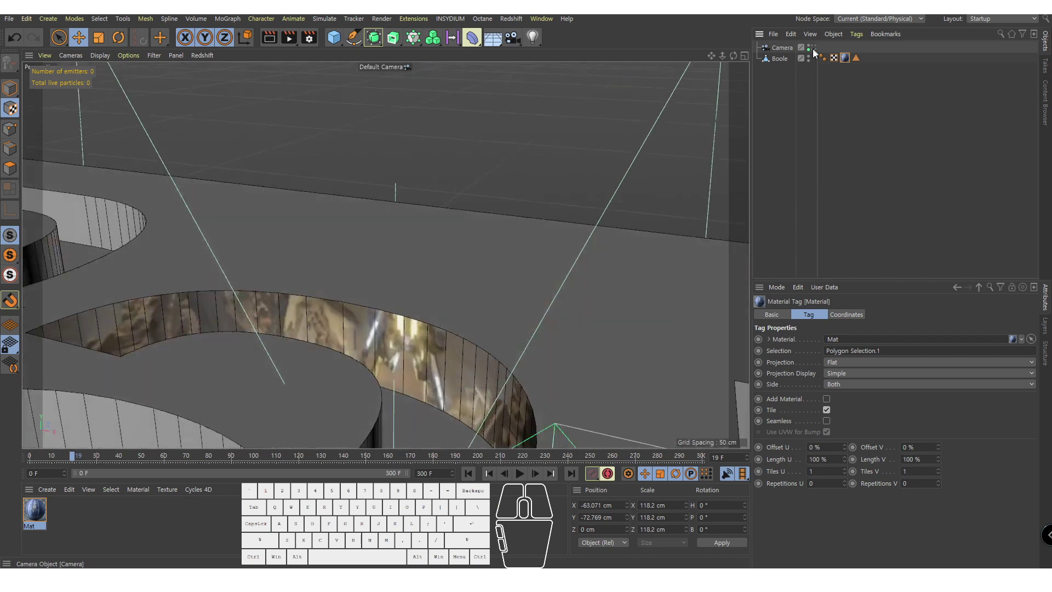
pyautogui.click(813, 51)
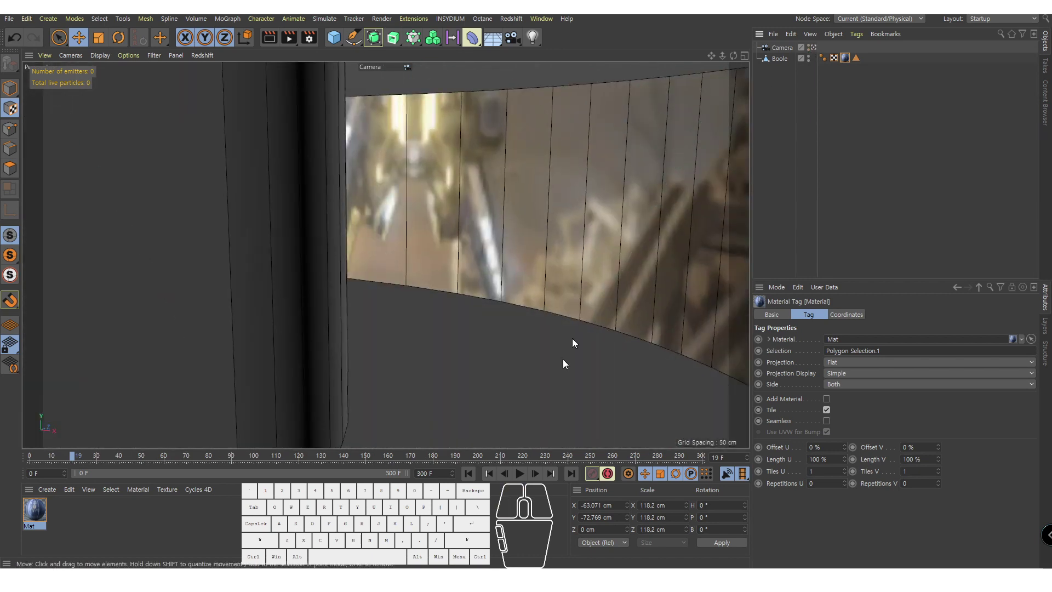
# Step: At frame 0, scale the texture projection down uniformly to about 54.5 cm and play the animation through the Camera
pyautogui.click(468, 473)
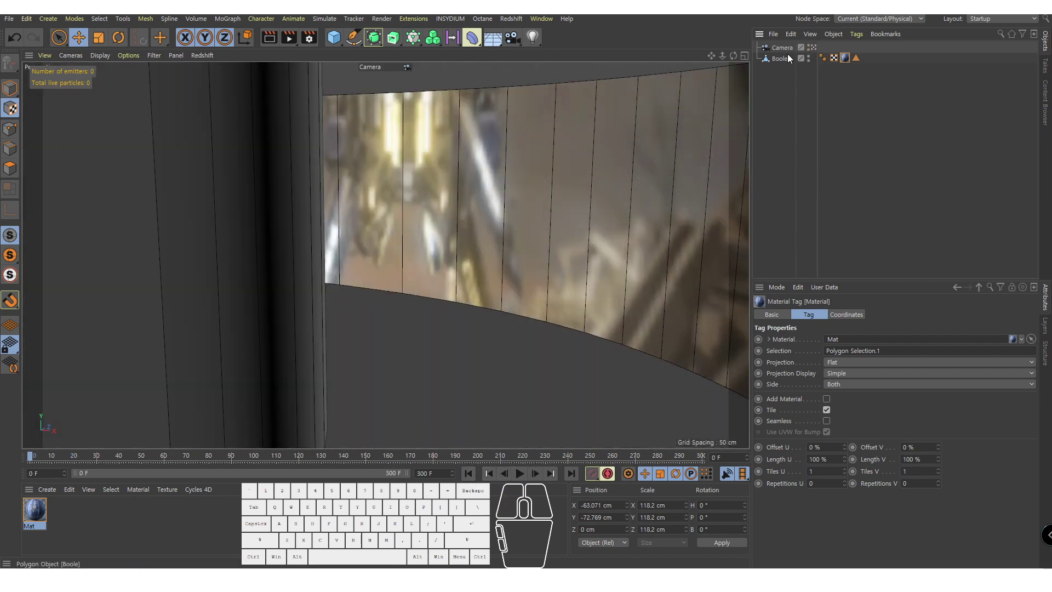
pyautogui.click(846, 59)
pyautogui.press('t')
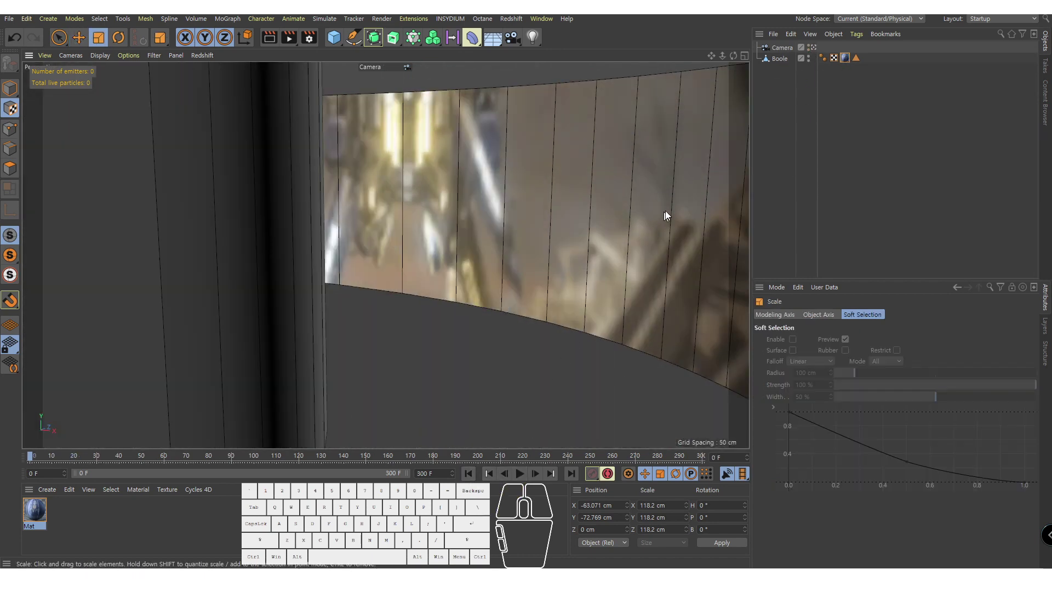
pyautogui.moveTo(663, 208); pyautogui.dragTo(429, 258)
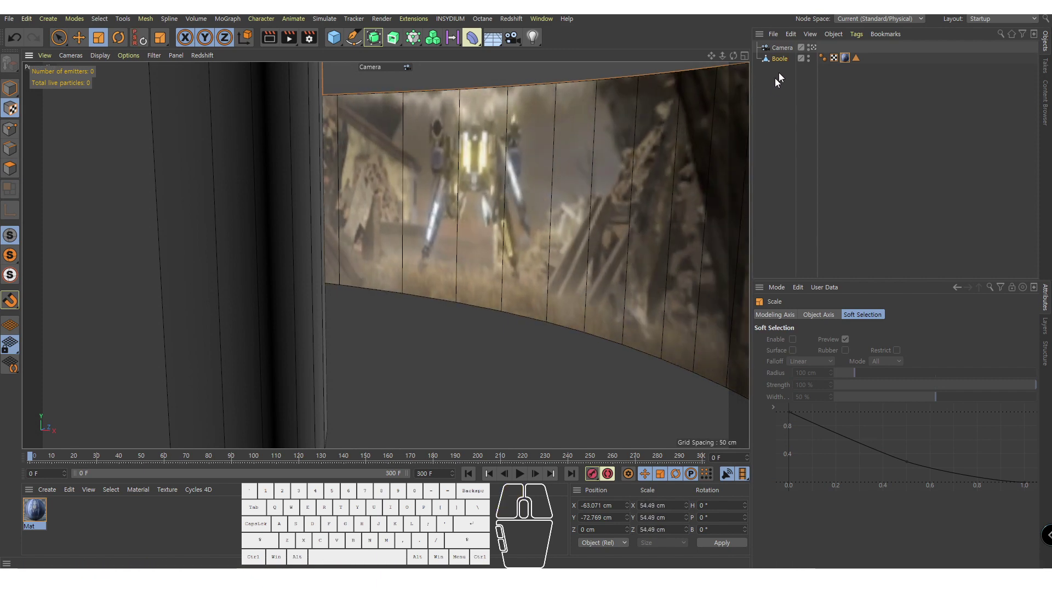
pyautogui.click(519, 472)
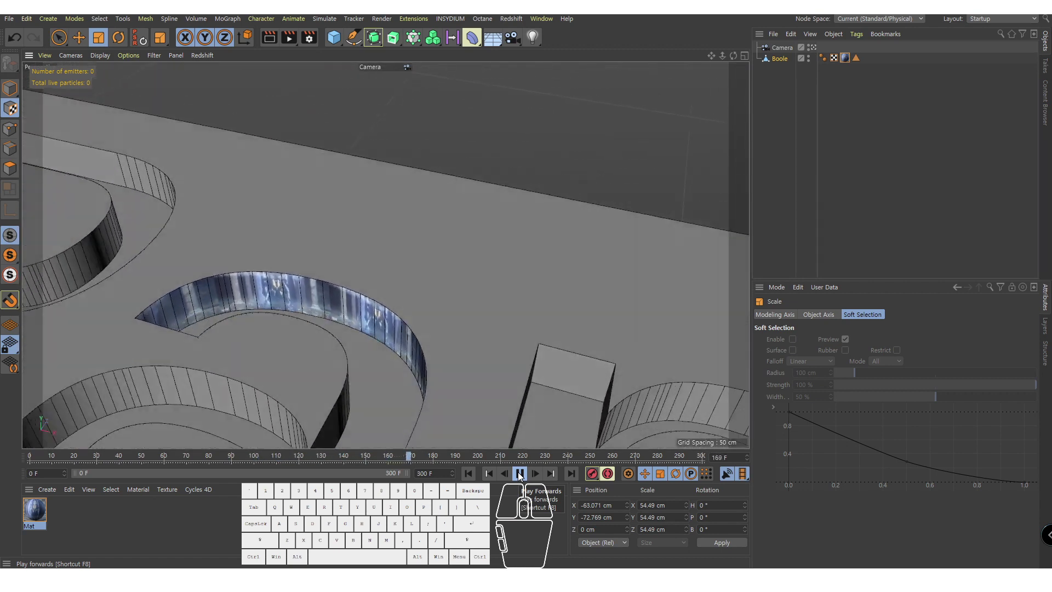
pyautogui.click(518, 472)
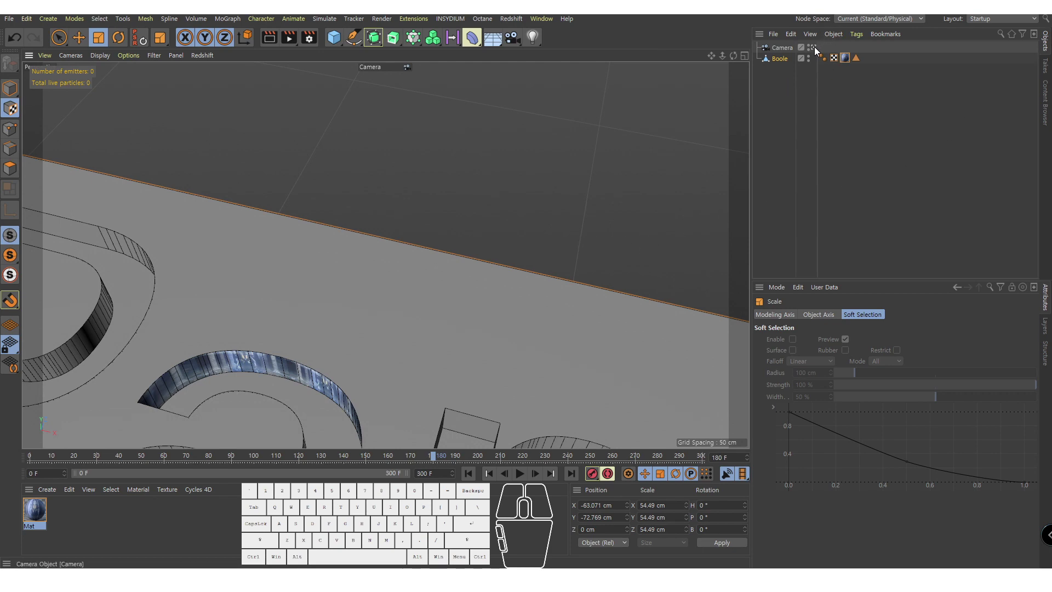
# Step: At frame 156, scale the texture projection to about 93.6 cm and move it to about X 91 cm
pyautogui.moveTo(429, 453); pyautogui.dragTo(379, 456)
pyautogui.click(844, 57)
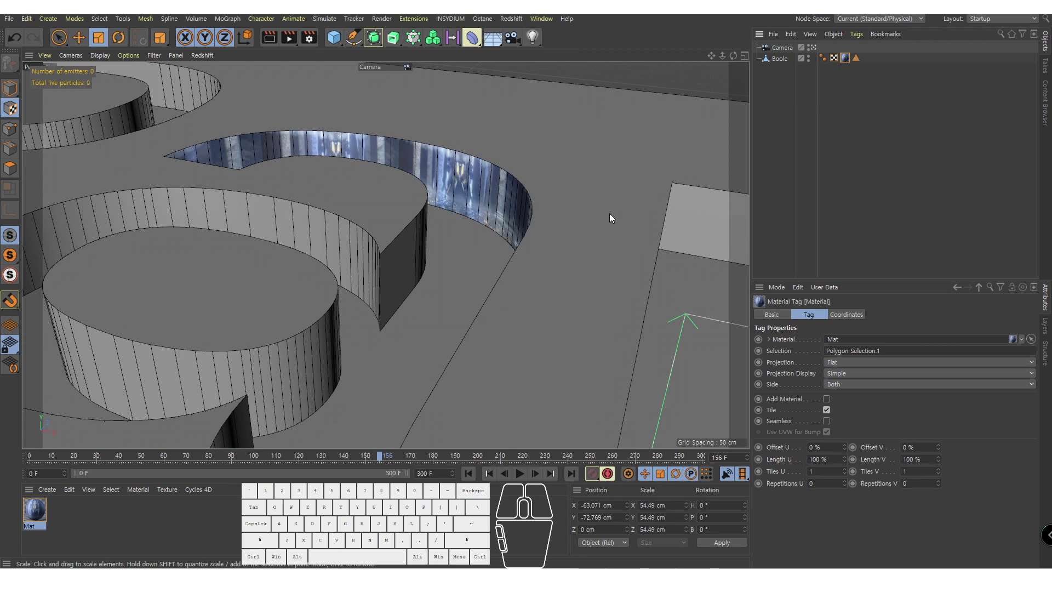
pyautogui.moveTo(588, 293); pyautogui.dragTo(616, 179)
pyautogui.click(813, 48)
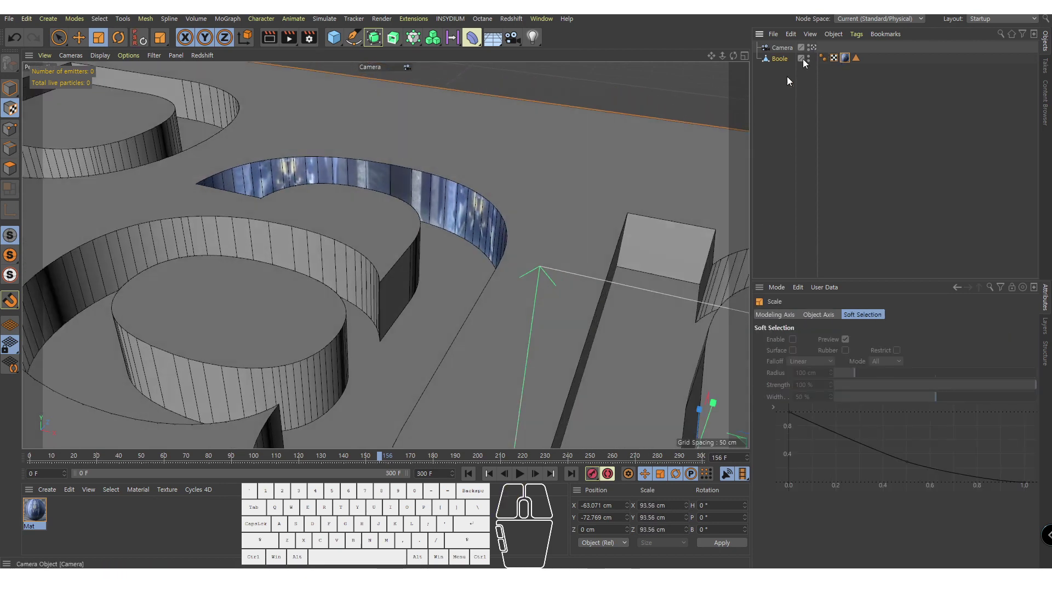
pyautogui.press('e')
pyautogui.moveTo(532, 314); pyautogui.dragTo(671, 372)
pyautogui.keyDown('alt'); pyautogui.moveTo(363, 286); pyautogui.dragTo(323, 262); pyautogui.keyUp('alt')
pyautogui.keyDown('alt'); pyautogui.moveTo(323, 261); pyautogui.dragTo(349, 241, button='right'); pyautogui.keyUp('alt')
pyautogui.keyDown('alt'); pyautogui.moveTo(349, 237); pyautogui.dragTo(260, 153); pyautogui.keyUp('alt')
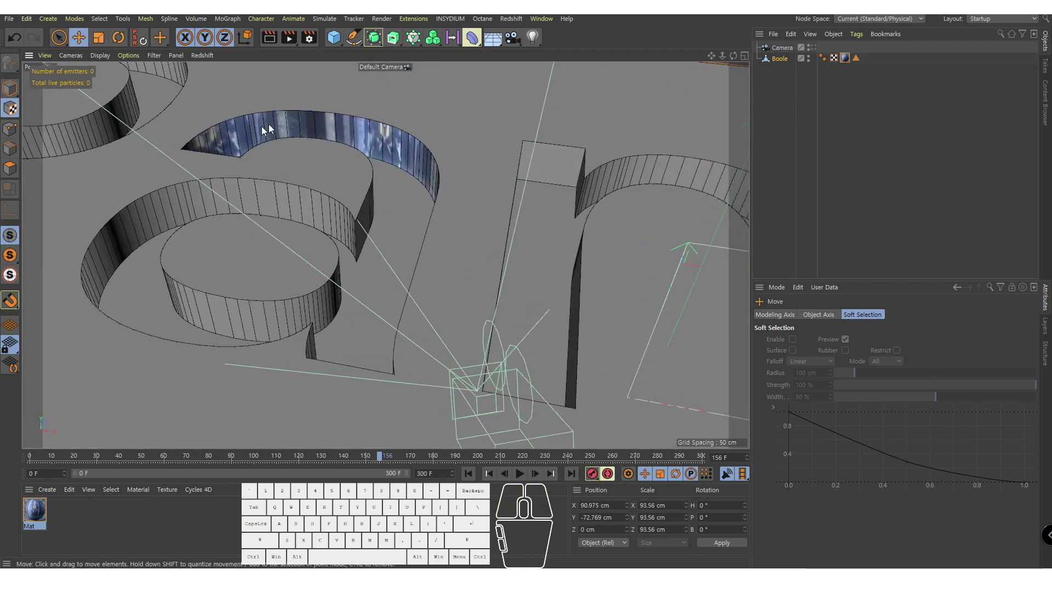
# Step: Return to Model mode and scrub the animation through the Camera up to frame 233
pyautogui.click(842, 103)
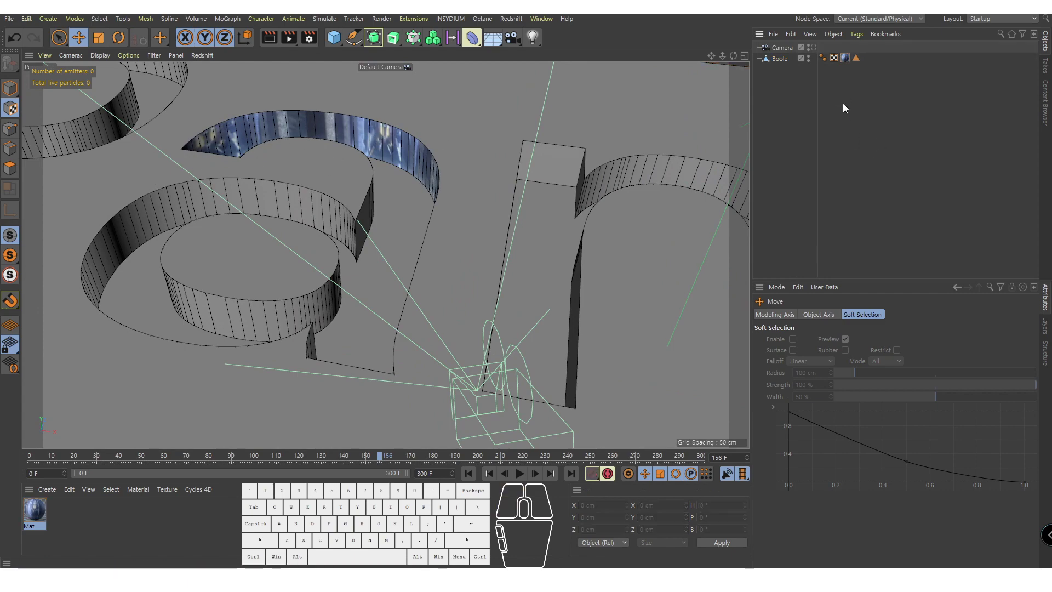
pyautogui.click(10, 87)
pyautogui.keyDown('alt'); pyautogui.moveTo(296, 219); pyautogui.dragTo(401, 257); pyautogui.keyUp('alt')
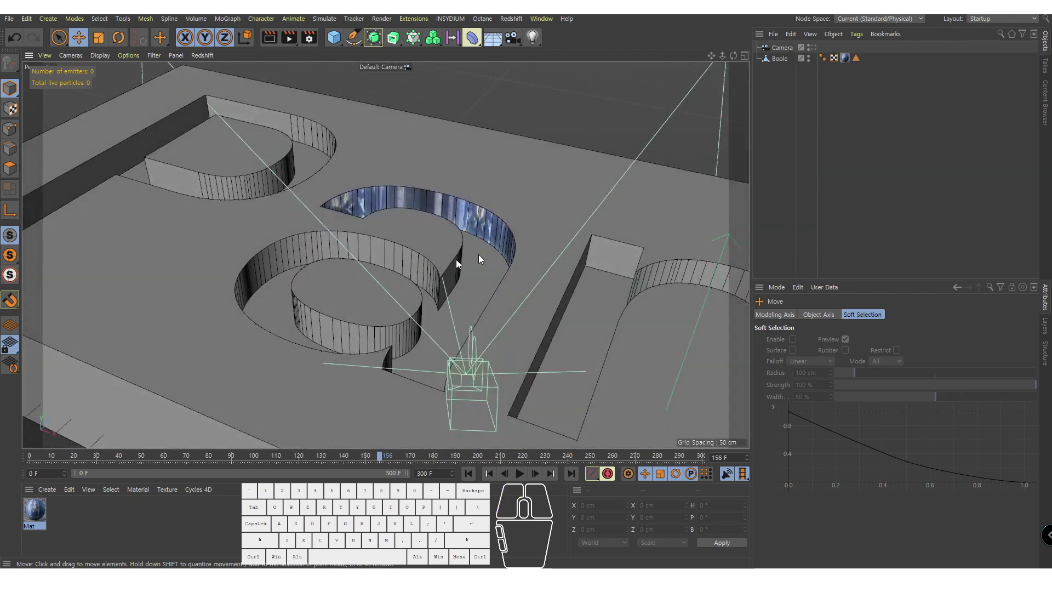
pyautogui.click(811, 48)
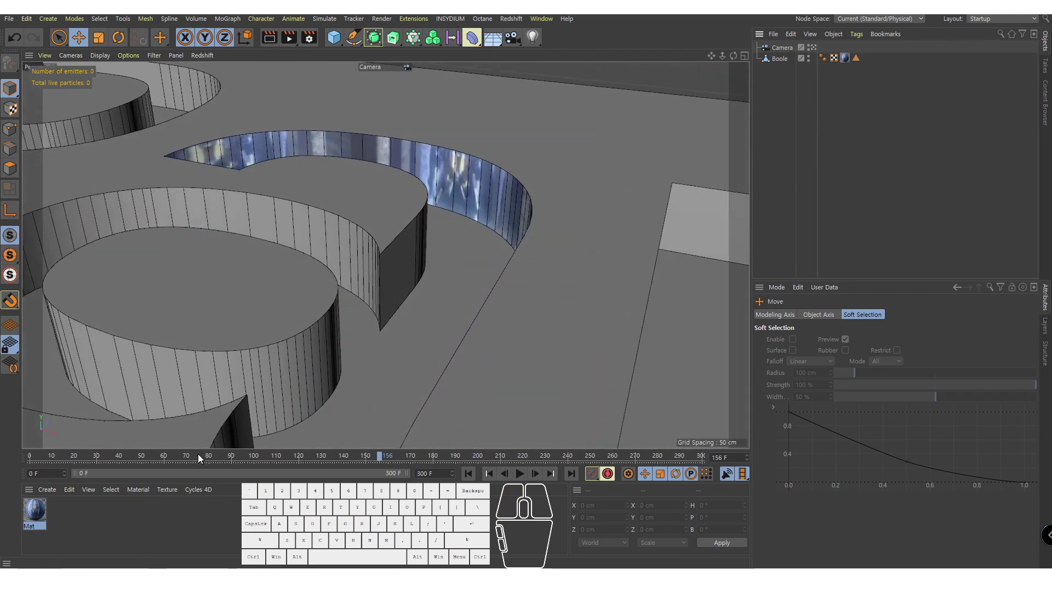
pyautogui.moveTo(198, 452); pyautogui.dragTo(551, 456)
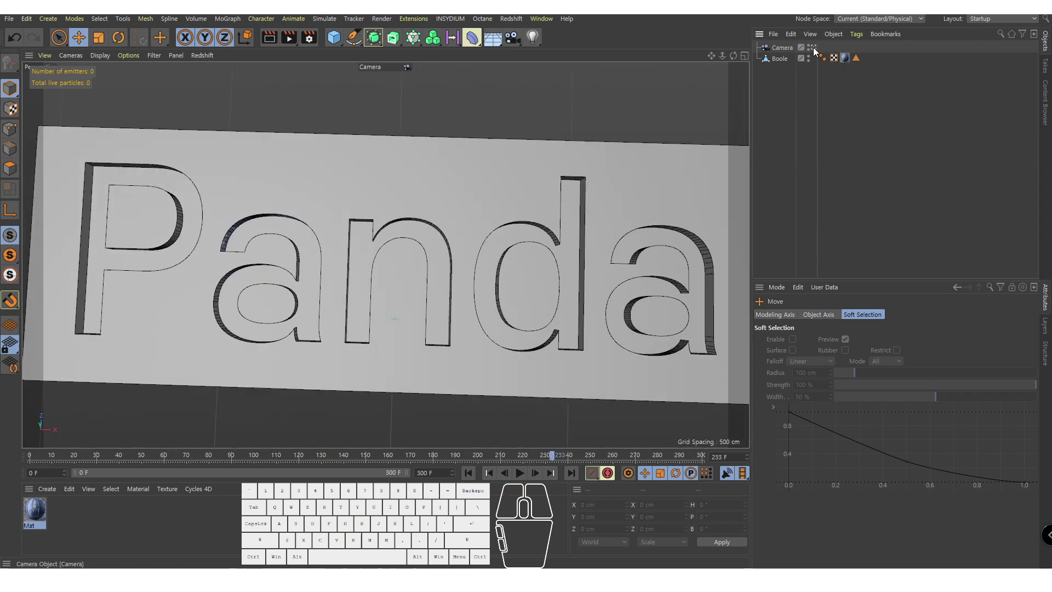
# Step: In Polygon mode, select the Boole's inner wall polygons around the lower bowl of the first "a" using Live Selection
pyautogui.click(812, 48)
pyautogui.keyDown('alt'); pyautogui.moveTo(330, 289); pyautogui.dragTo(312, 166); pyautogui.keyUp('alt')
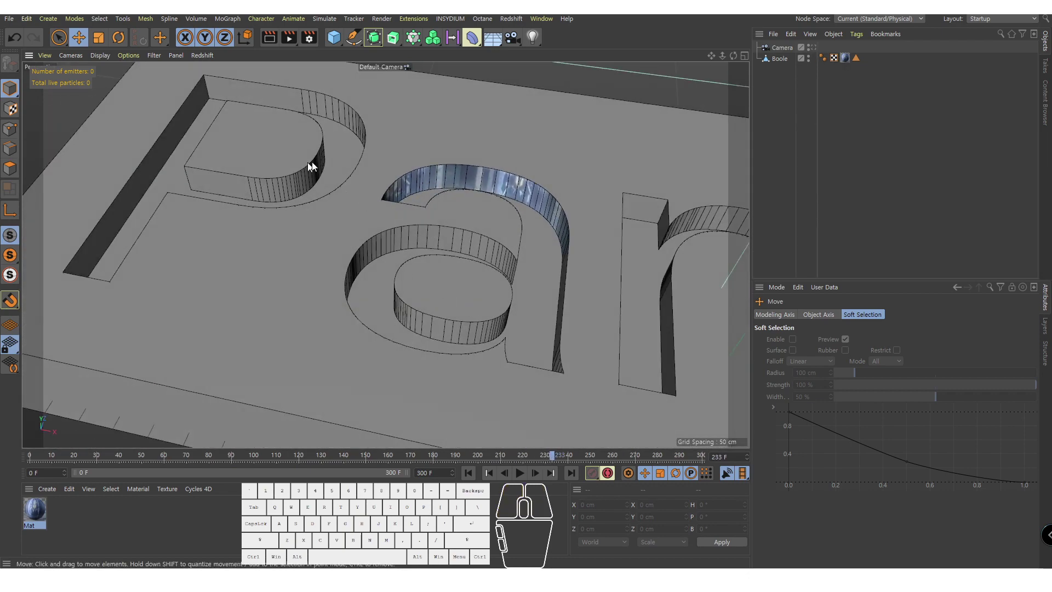
pyautogui.scroll(-6, 419, 236)
pyautogui.keyDown('alt'); pyautogui.moveTo(363, 252); pyautogui.dragTo(547, 258); pyautogui.keyUp('alt')
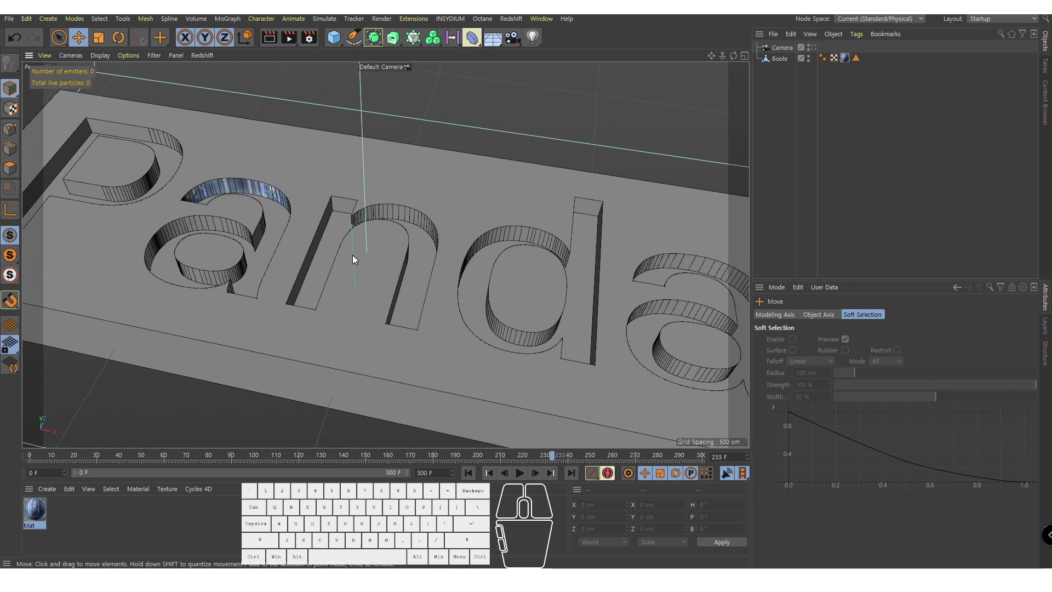
pyautogui.keyDown('alt'); pyautogui.moveTo(352, 255); pyautogui.dragTo(527, 251, button='right'); pyautogui.keyUp('alt')
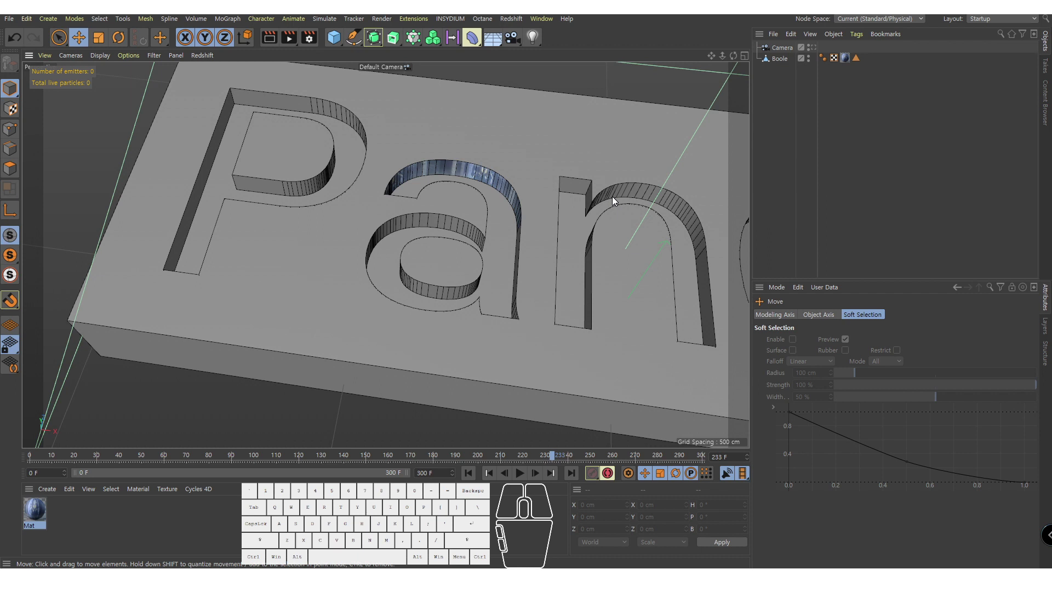
pyautogui.keyDown('alt'); pyautogui.moveTo(485, 178); pyautogui.dragTo(314, 133); pyautogui.keyUp('alt')
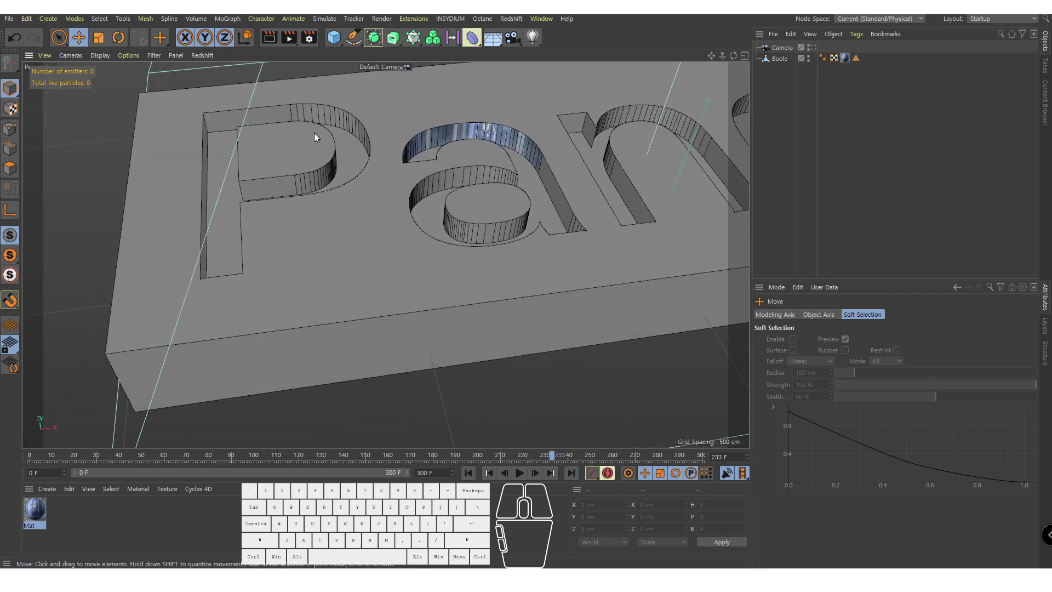
pyautogui.keyDown('alt'); pyautogui.moveTo(382, 137); pyautogui.dragTo(517, 262, button='right'); pyautogui.keyUp('alt')
pyautogui.click(780, 59)
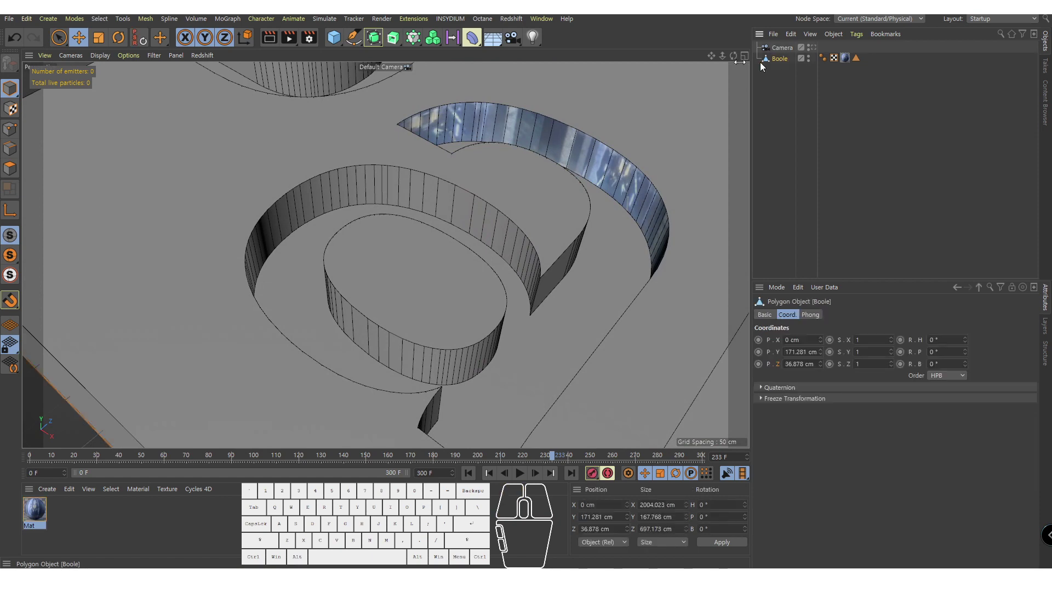
pyautogui.click(10, 168)
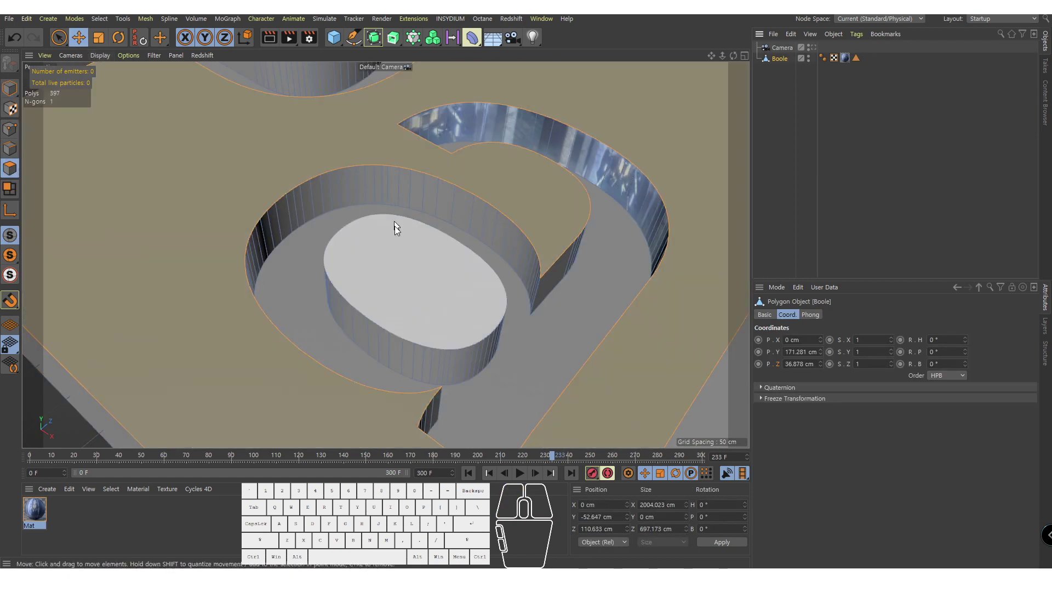
pyautogui.moveTo(394, 226); pyautogui.dragTo(486, 223)
pyautogui.click(59, 38)
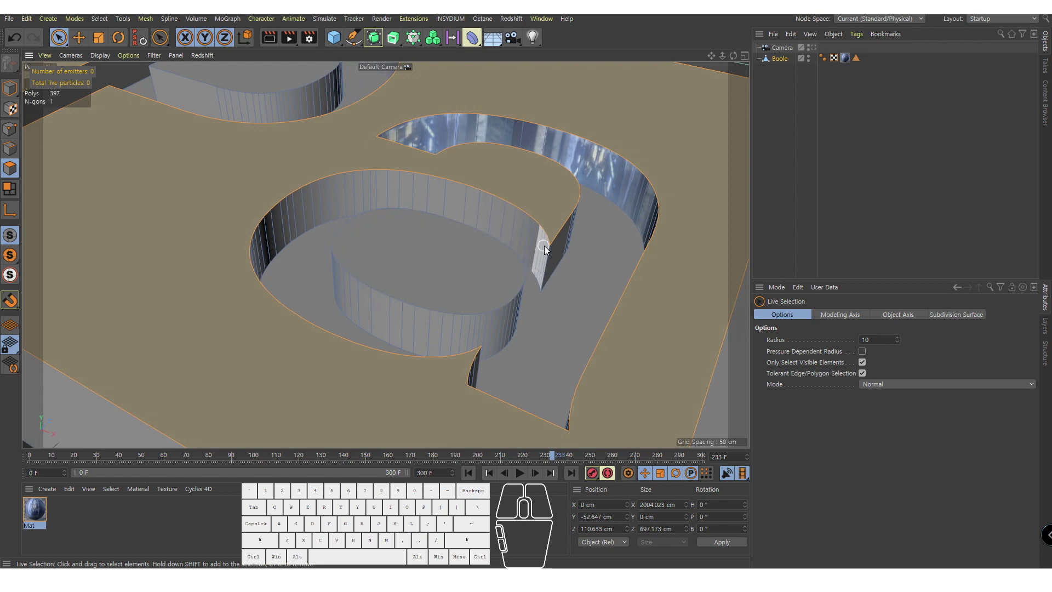
pyautogui.moveTo(544, 246)
pyautogui.mouseDown()
pyautogui.moveTo(493, 228)
pyautogui.moveTo(317, 207)
pyautogui.moveTo(347, 251)
pyautogui.moveTo(297, 189)
pyautogui.moveTo(329, 204)
pyautogui.mouseUp()
# Step: Through the Camera at frame 152, deselect the top face inside the first "a", then return to the default view
pyautogui.click(814, 48)
pyautogui.click(813, 48)
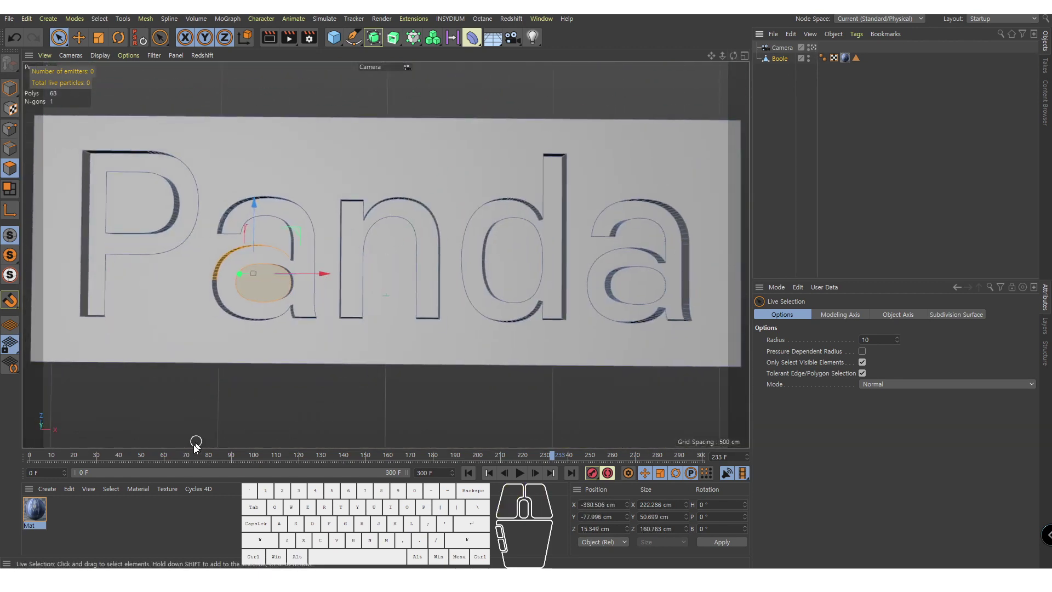
pyautogui.moveTo(189, 456); pyautogui.dragTo(370, 443)
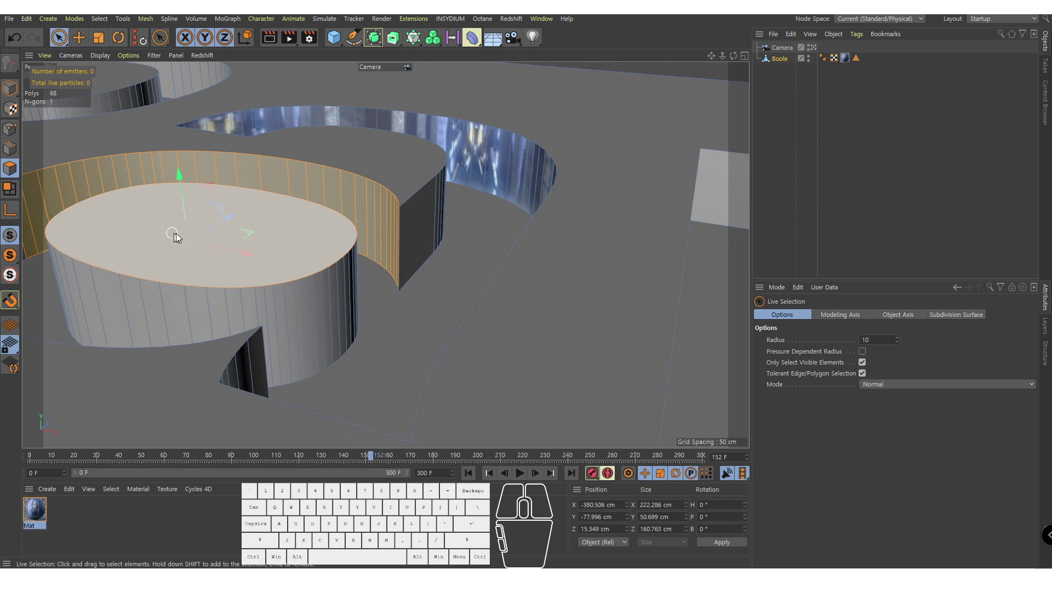
pyautogui.press('e')
pyautogui.keyDown('ctrl'); pyautogui.click(271, 223); pyautogui.keyUp('ctrl')
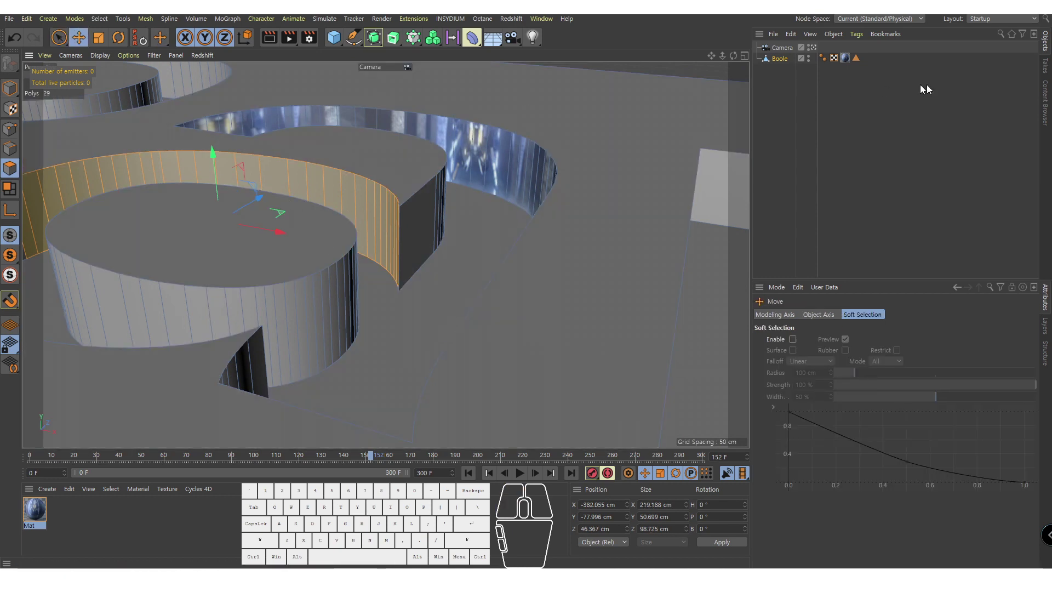
pyautogui.click(815, 49)
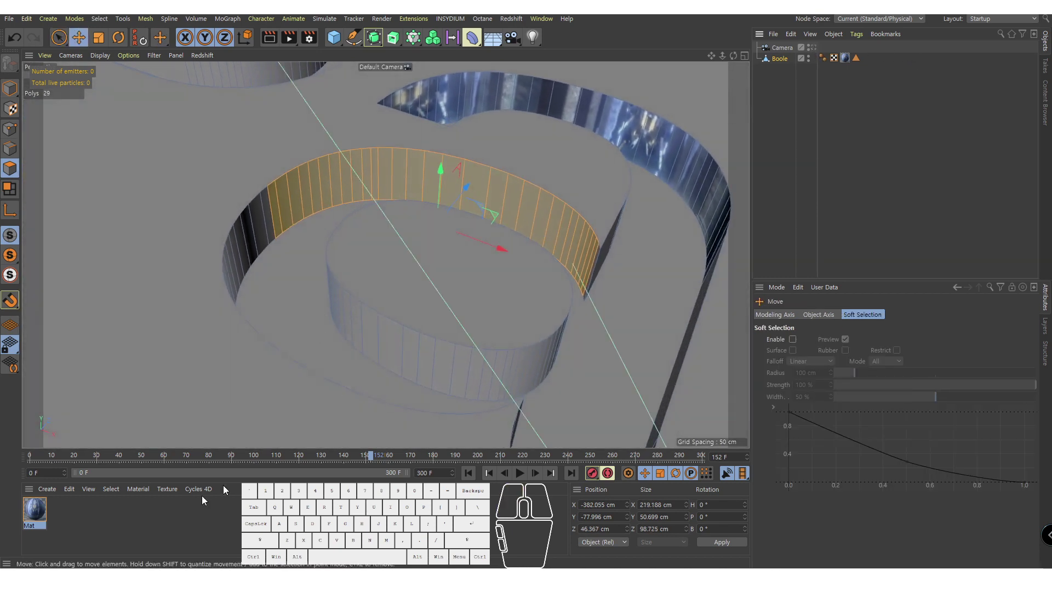
# Step: Create a new material on the selected wall polygons and load Nature.mp4 as its Color texture, copying the file into the project
pyautogui.doubleClick(104, 533)
pyautogui.moveTo(376, 170); pyautogui.dragTo(376, 170)
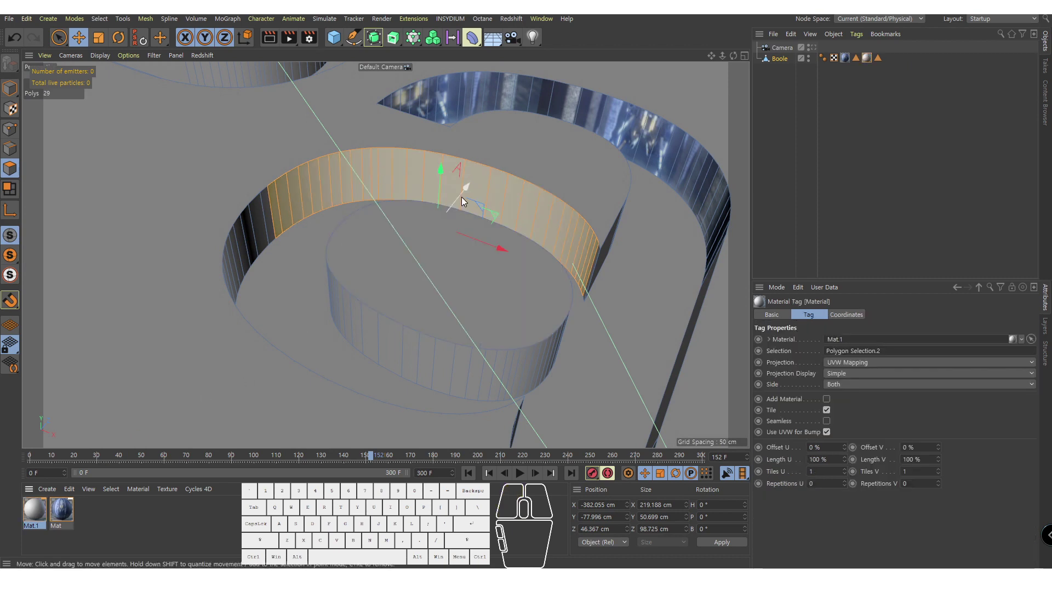
pyautogui.doubleClick(34, 509)
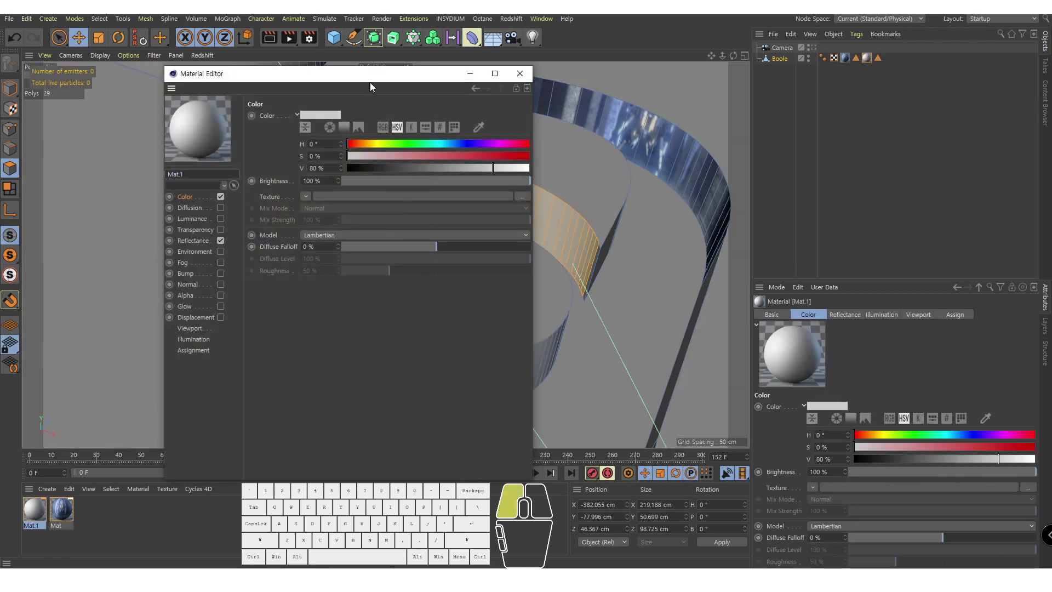
pyautogui.moveTo(370, 82); pyautogui.dragTo(770, 91)
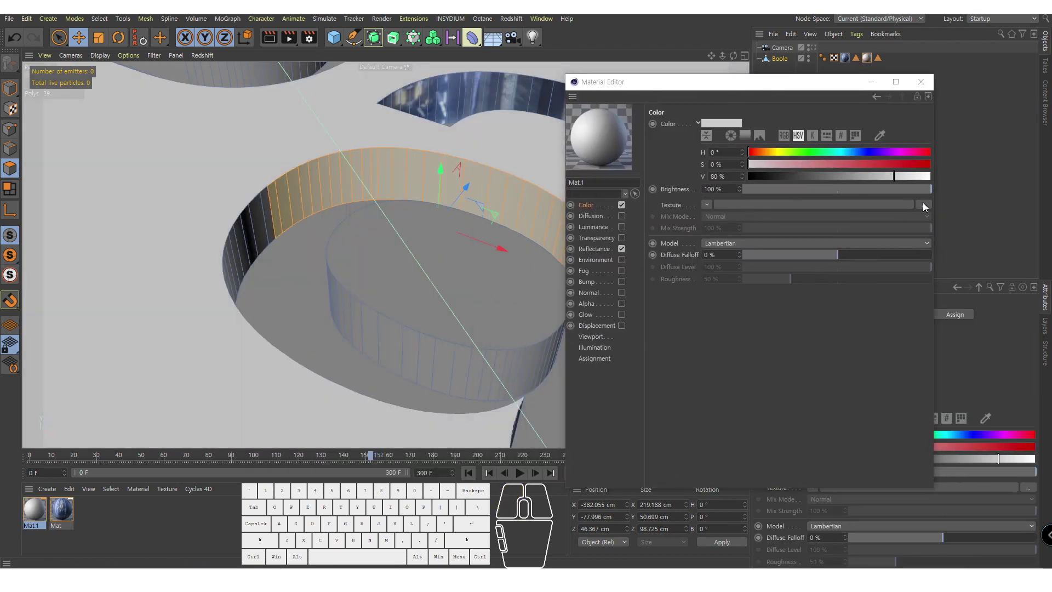
pyautogui.click(923, 203)
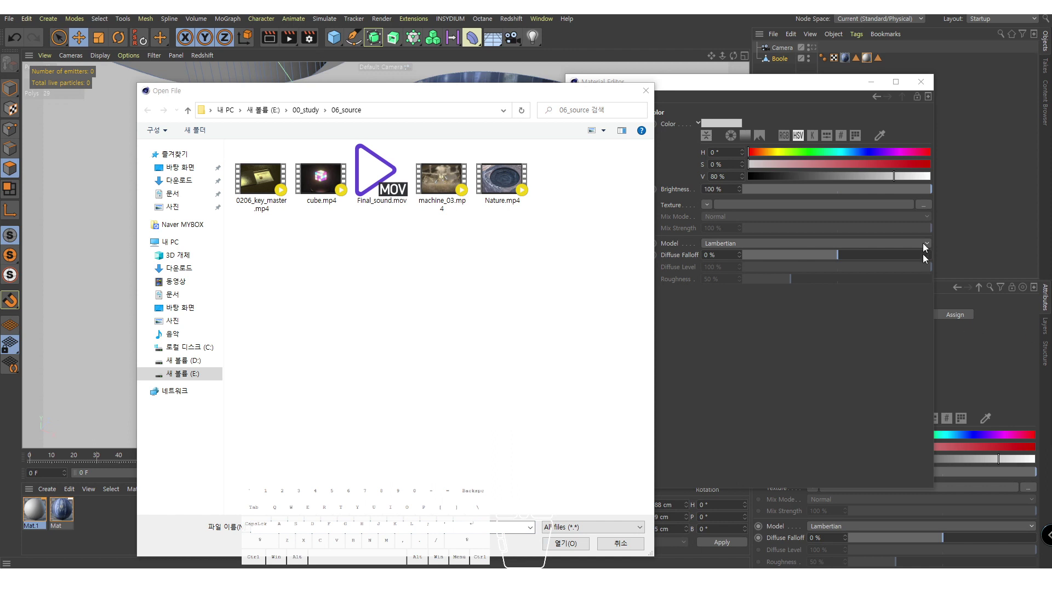
pyautogui.click(505, 286)
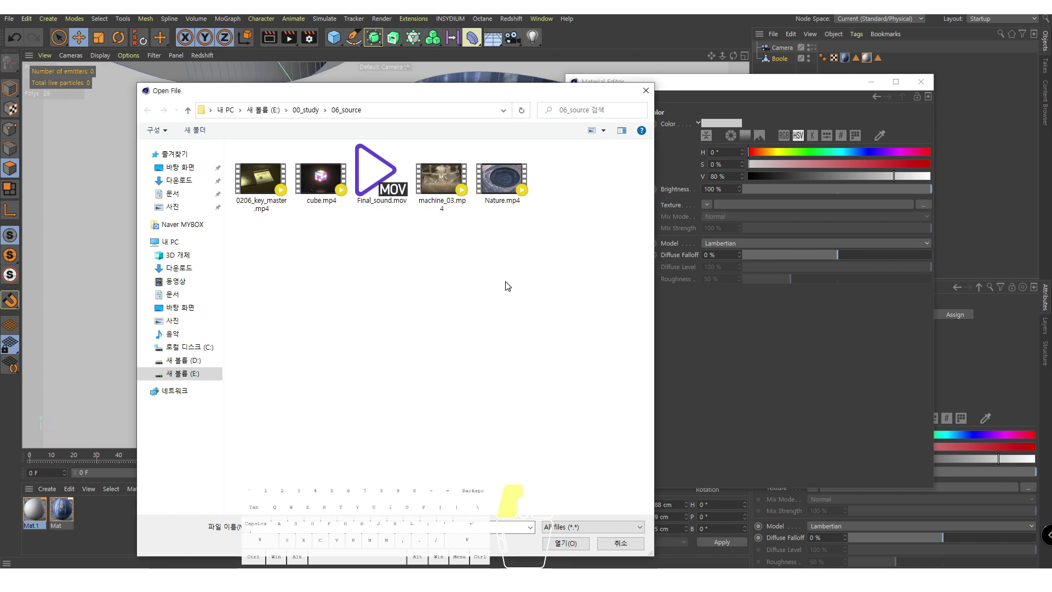
pyautogui.click(489, 188)
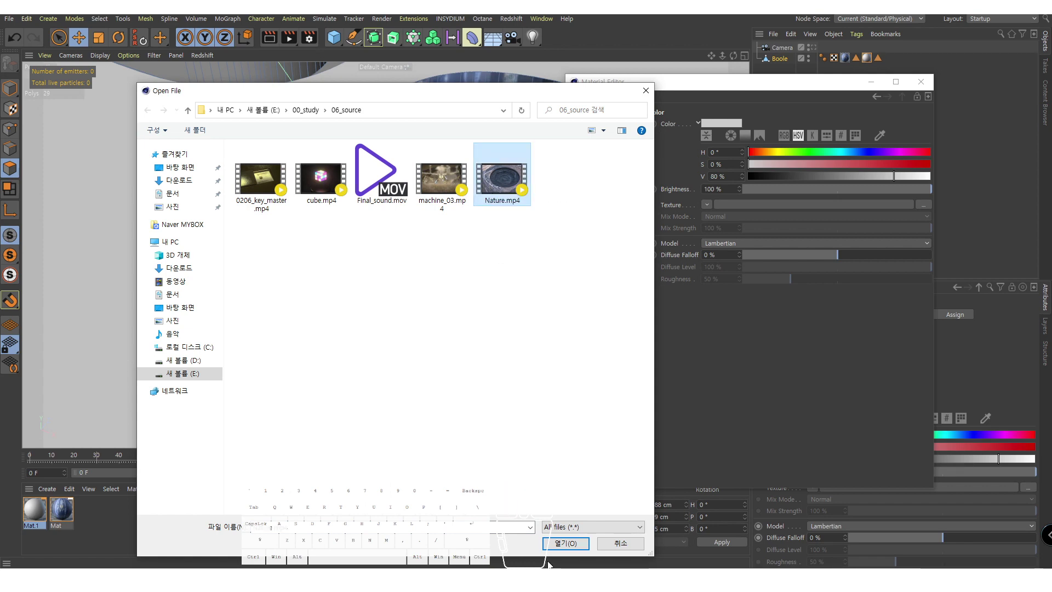
pyautogui.click(559, 544)
pyautogui.click(561, 338)
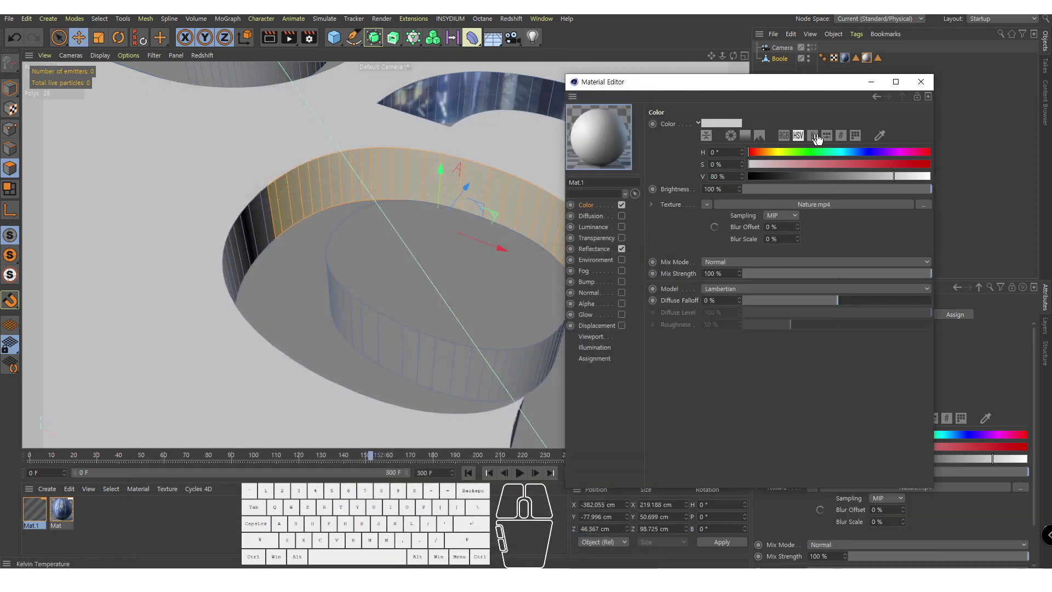
pyautogui.click(920, 81)
# Step: Switch to Model mode and render the view facing the newly textured wall of the first "a"
pyautogui.click(857, 176)
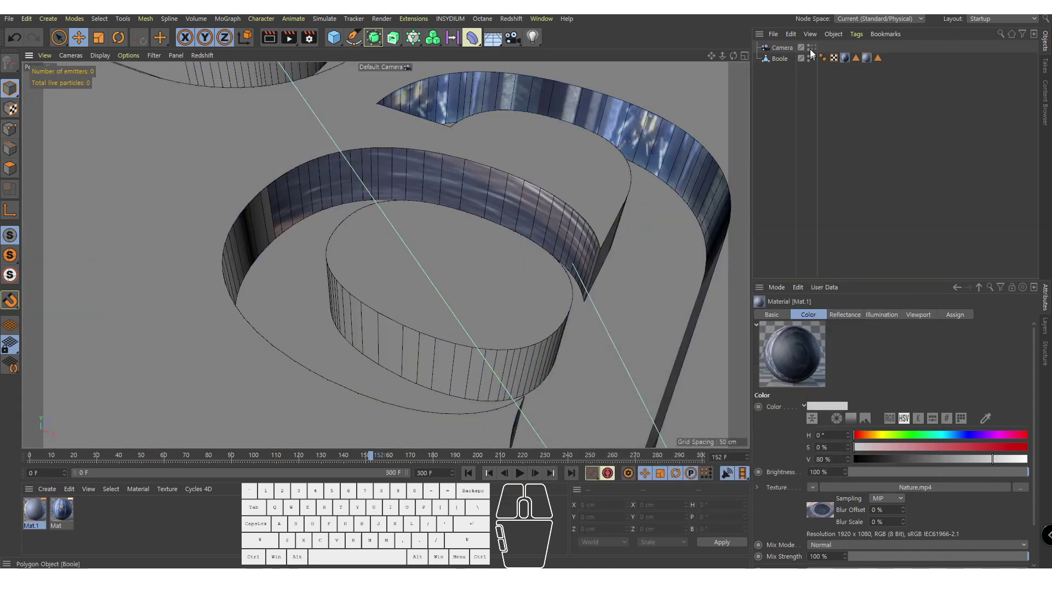
pyautogui.keyDown('alt'); pyautogui.moveTo(530, 258); pyautogui.dragTo(472, 245); pyautogui.keyUp('alt')
pyautogui.keyDown('alt'); pyautogui.moveTo(472, 244); pyautogui.dragTo(498, 217, button='right'); pyautogui.keyUp('alt')
pyautogui.keyDown('alt'); pyautogui.moveTo(499, 217); pyautogui.dragTo(426, 229); pyautogui.keyUp('alt')
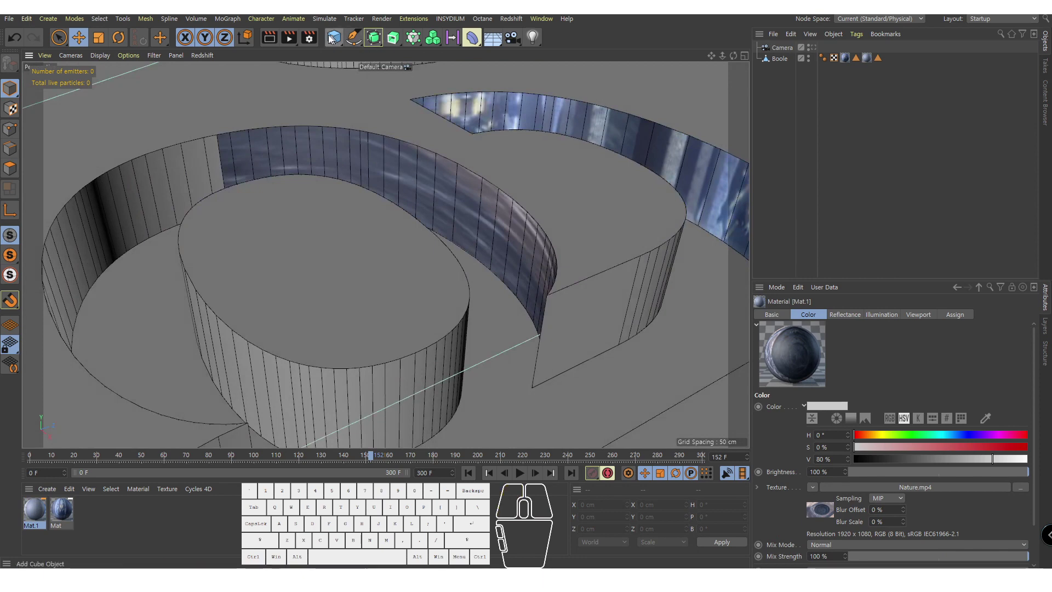
pyautogui.click(271, 38)
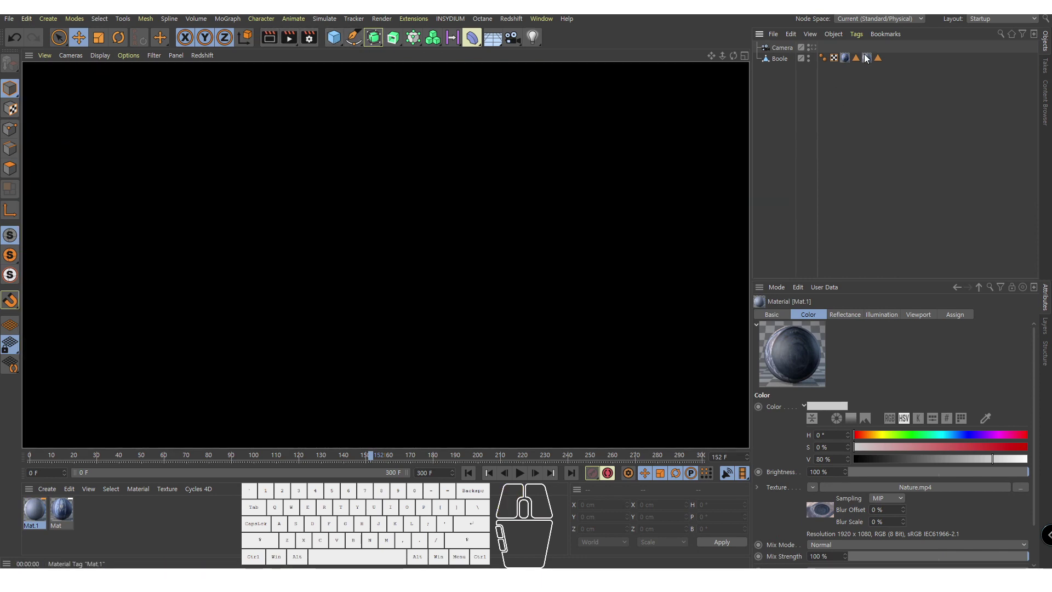
# Step: Set the projection of the Mat.1 material tag to Flat
pyautogui.click(866, 57)
pyautogui.click(865, 362)
pyautogui.click(858, 401)
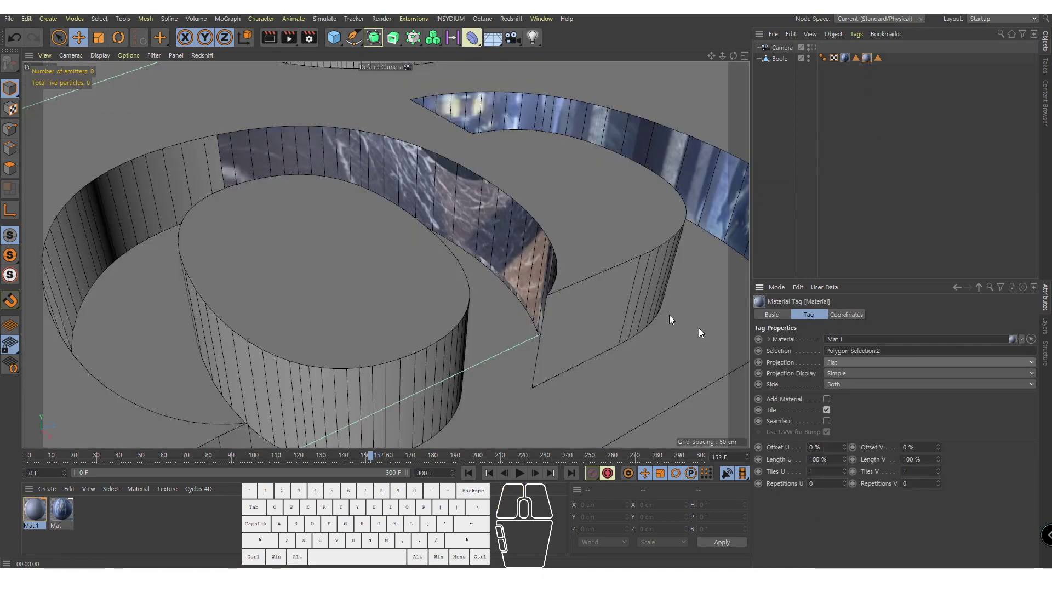
# Step: In Texture mode, move the Mat.1 texture projection down to about Y -50.1 cm
pyautogui.keyDown('alt'); pyautogui.moveTo(669, 315); pyautogui.dragTo(518, 275, button='right'); pyautogui.keyUp('alt')
pyautogui.keyDown('alt'); pyautogui.moveTo(518, 275); pyautogui.dragTo(565, 247); pyautogui.keyUp('alt')
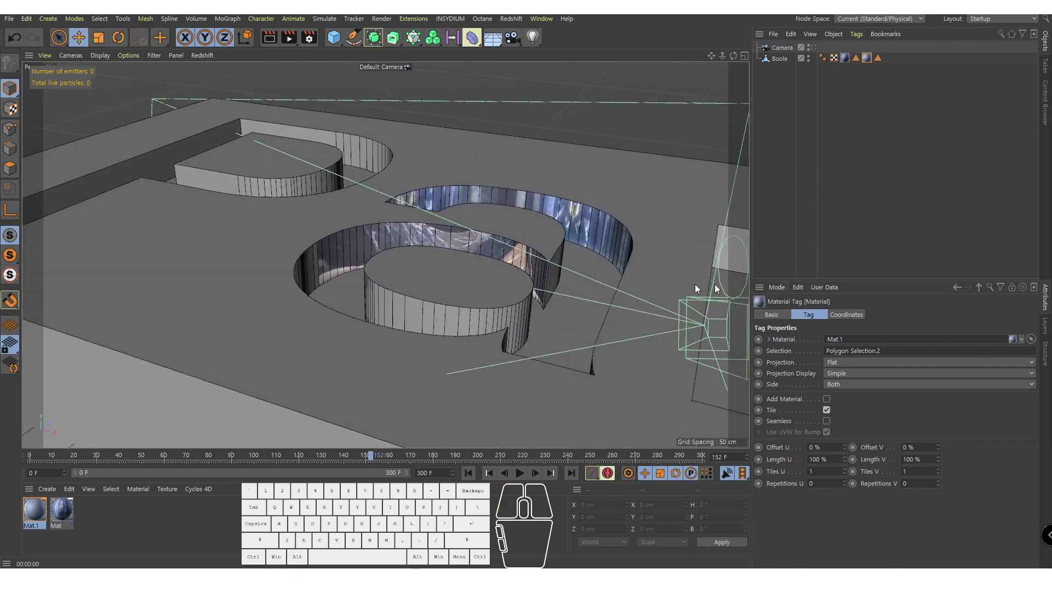
pyautogui.scroll(2, 518, 203)
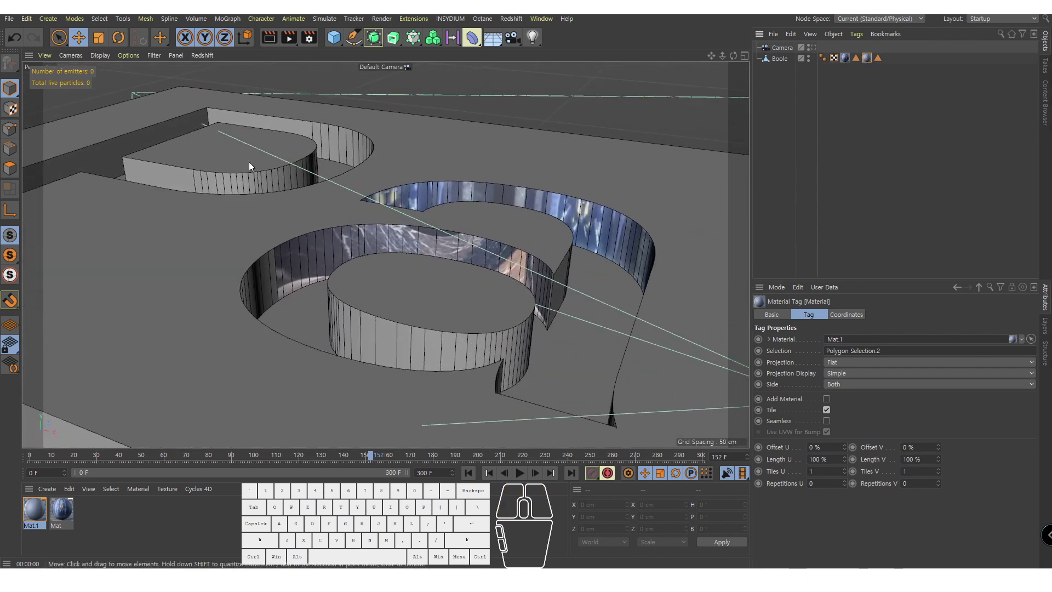
pyautogui.click(14, 108)
pyautogui.keyDown('alt'); pyautogui.moveTo(498, 226); pyautogui.dragTo(395, 218, button='right'); pyautogui.keyUp('alt')
pyautogui.keyDown('alt'); pyautogui.moveTo(597, 247); pyautogui.dragTo(635, 253); pyautogui.keyUp('alt')
pyautogui.moveTo(679, 223); pyautogui.dragTo(674, 262)
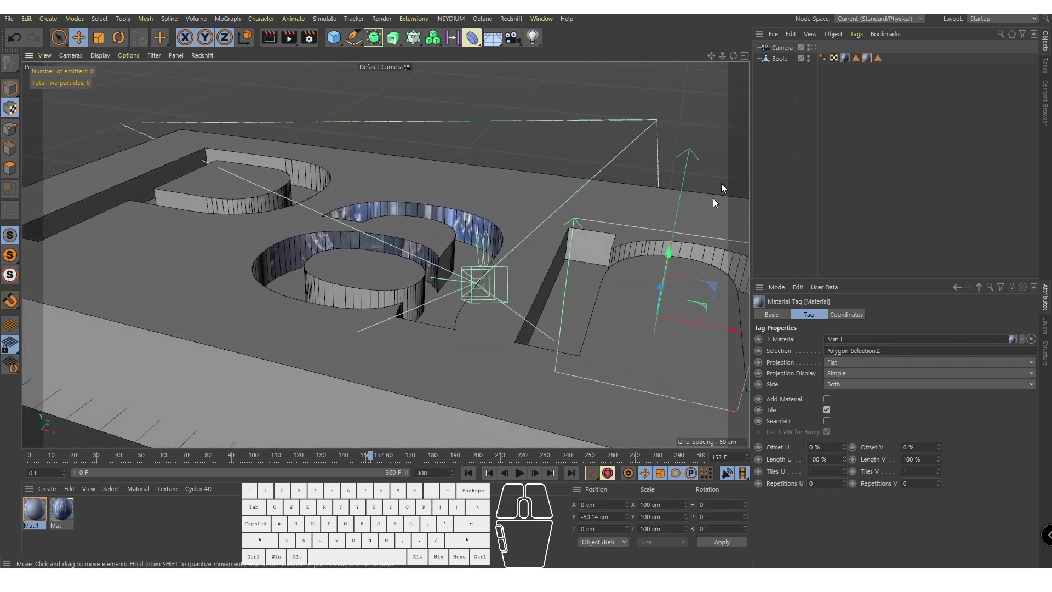
# Step: Look through the Camera at frame 90 and move the Mat.1 texture projection to about X 118 cm in the Top view
pyautogui.click(812, 48)
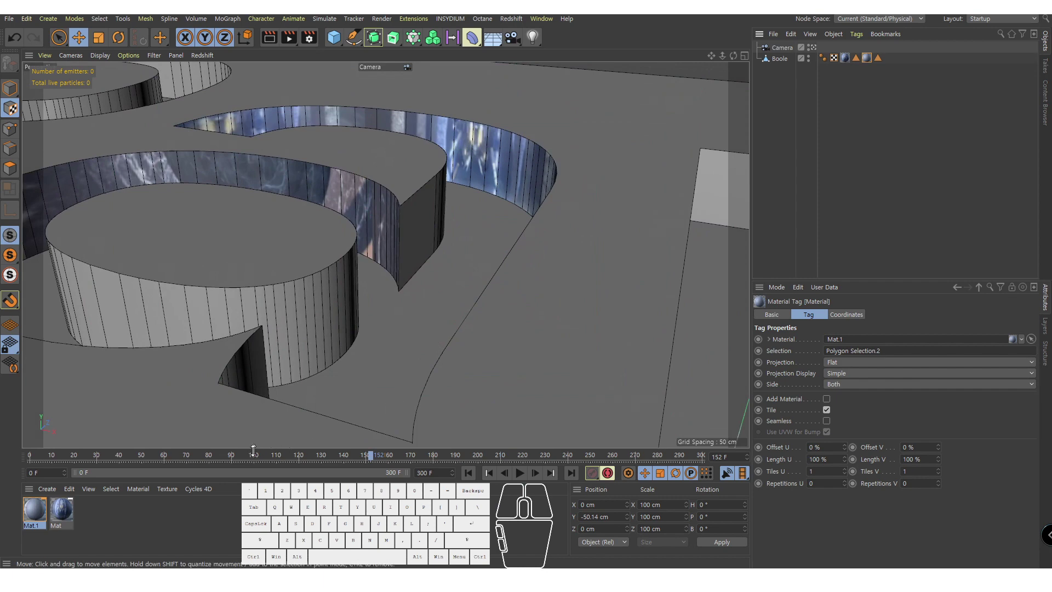
pyautogui.moveTo(237, 455); pyautogui.dragTo(233, 197)
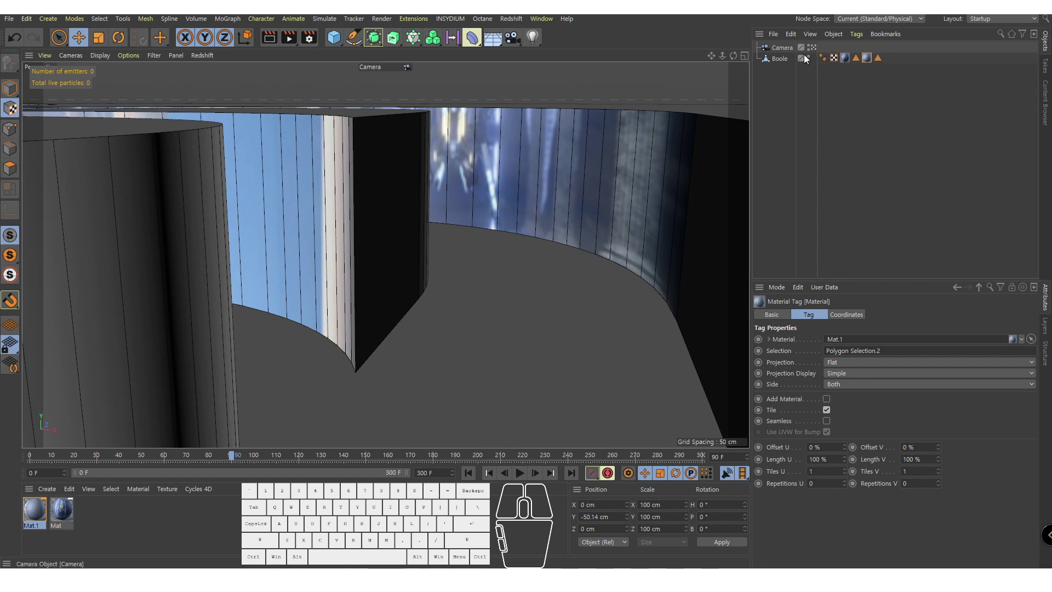
pyautogui.middleClick(523, 264)
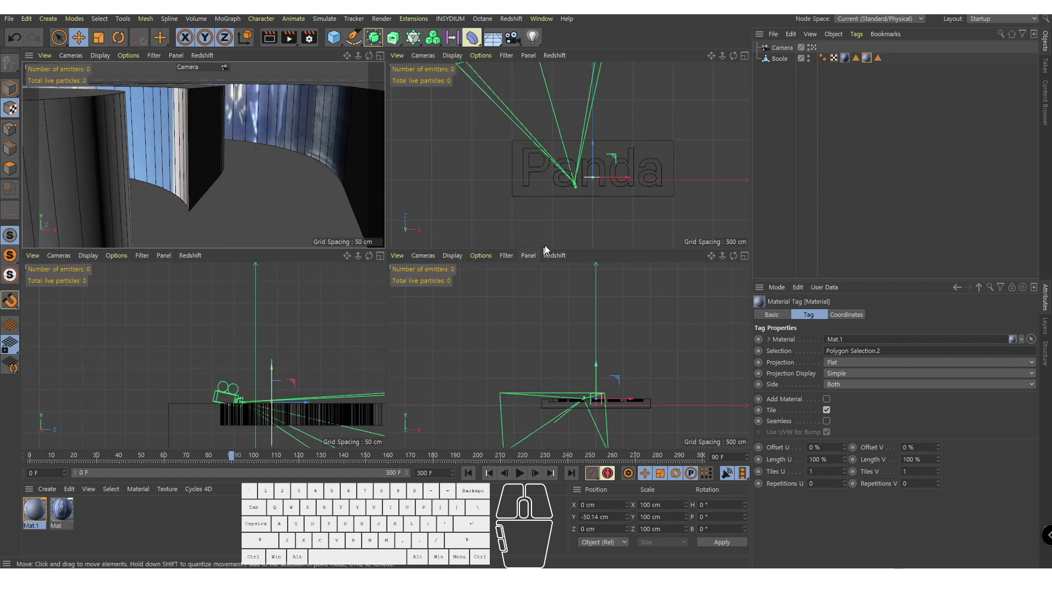
pyautogui.scroll(5, 574, 188)
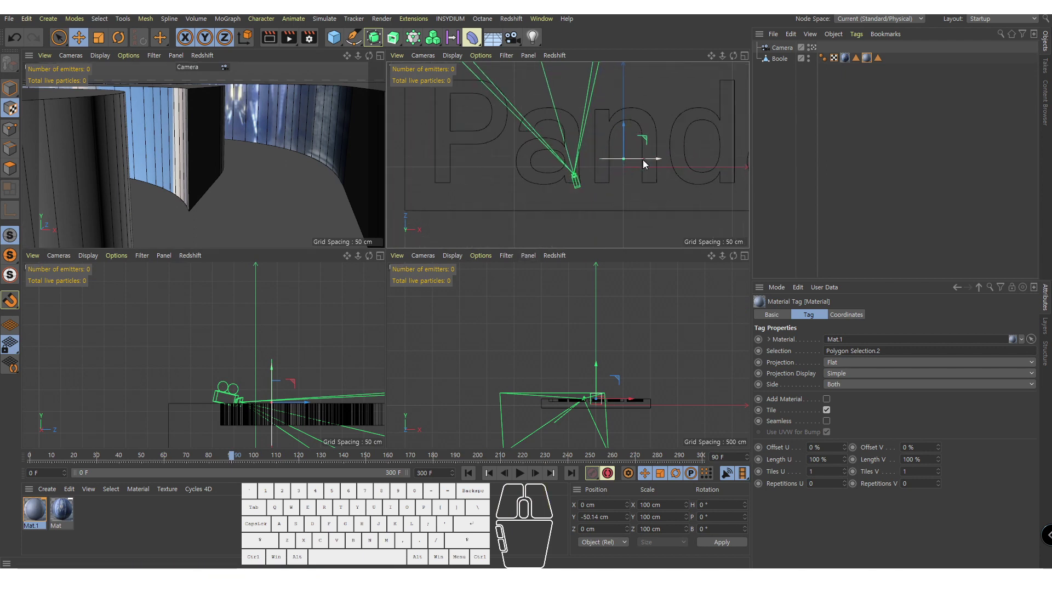
pyautogui.moveTo(643, 159); pyautogui.dragTo(669, 153)
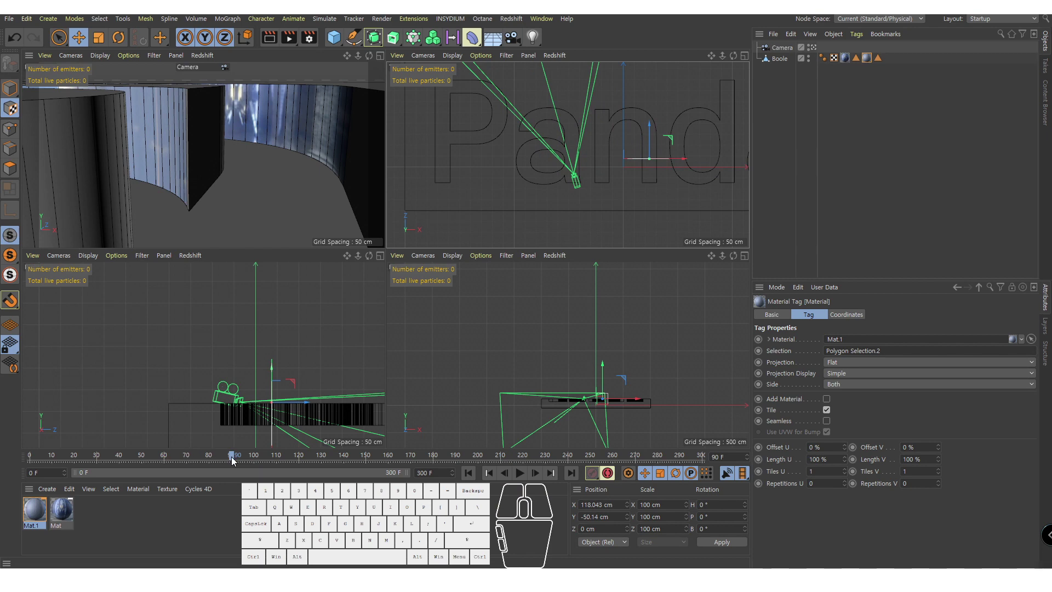
# Step: Scrub to frame 178 to check the wall texture through the maximized Camera view, and return to the default view
pyautogui.moveTo(231, 454); pyautogui.dragTo(429, 440)
pyautogui.middleClick(244, 209)
pyautogui.click(450, 454)
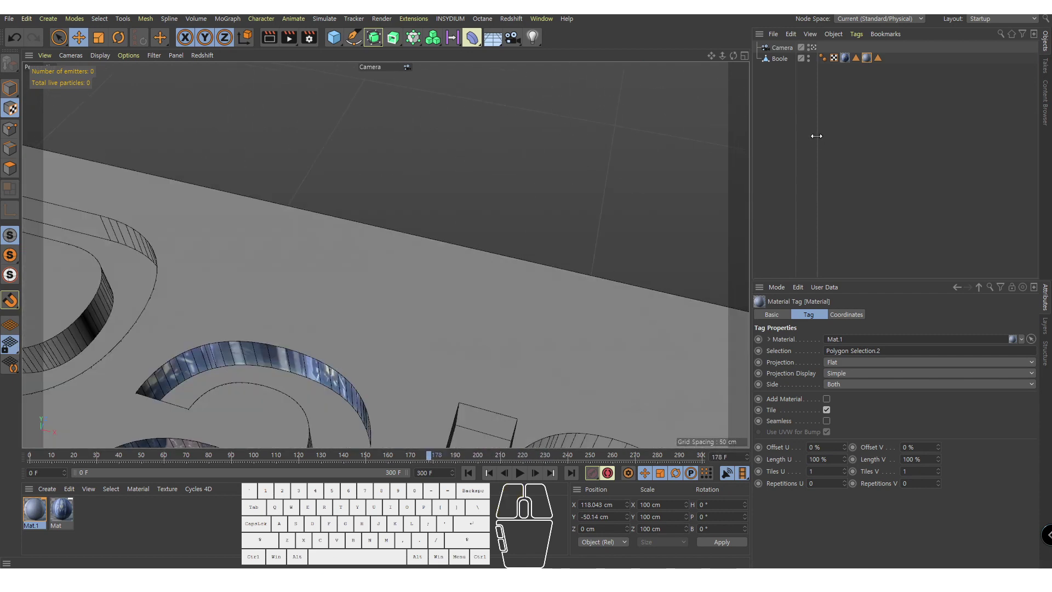
pyautogui.click(813, 47)
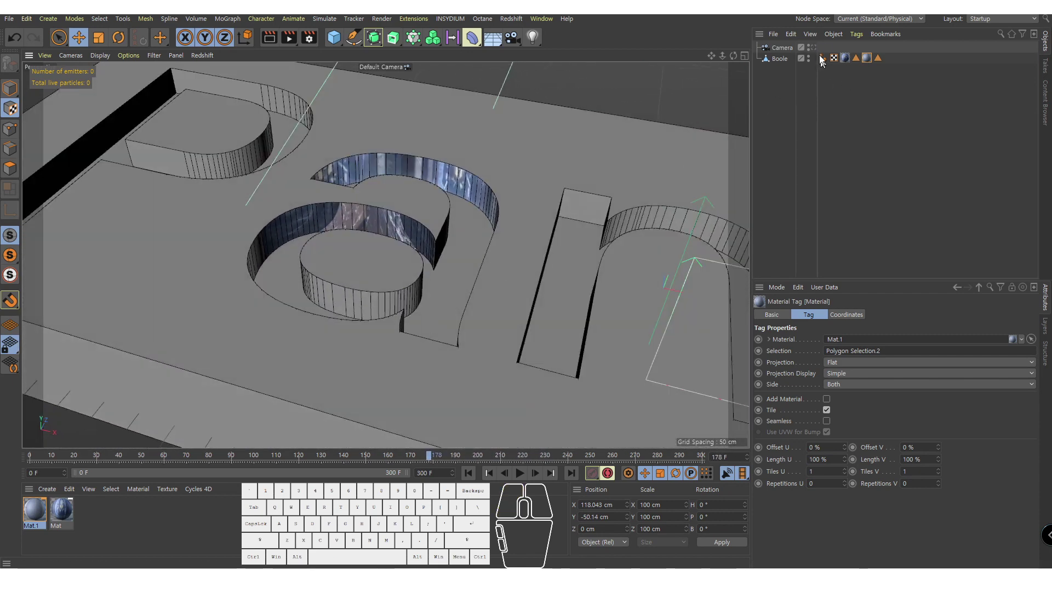
# Step: Select the floor polygons of the first "a" in Polygon mode and assign a new material to them
pyautogui.click(779, 59)
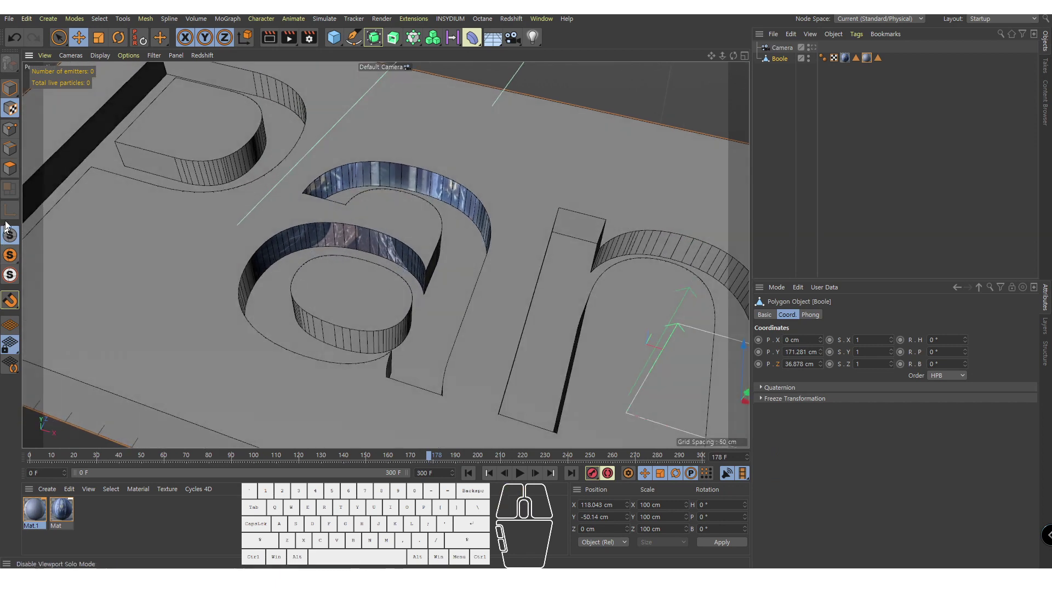
pyautogui.click(9, 168)
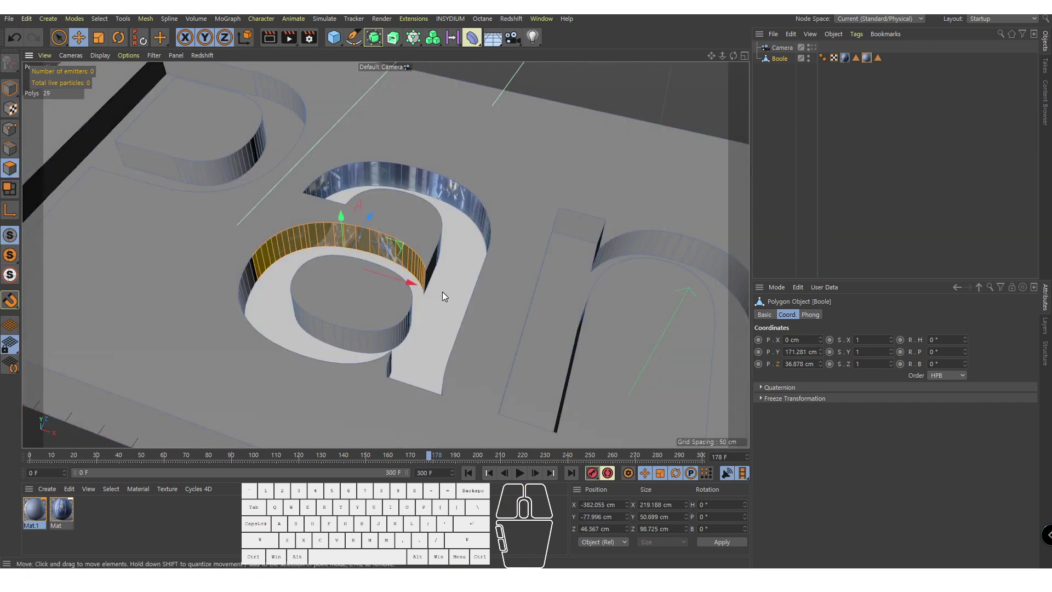
pyautogui.click(443, 291)
pyautogui.keyDown('alt'); pyautogui.moveTo(582, 286); pyautogui.dragTo(586, 295); pyautogui.keyUp('alt')
pyautogui.doubleClick(187, 518)
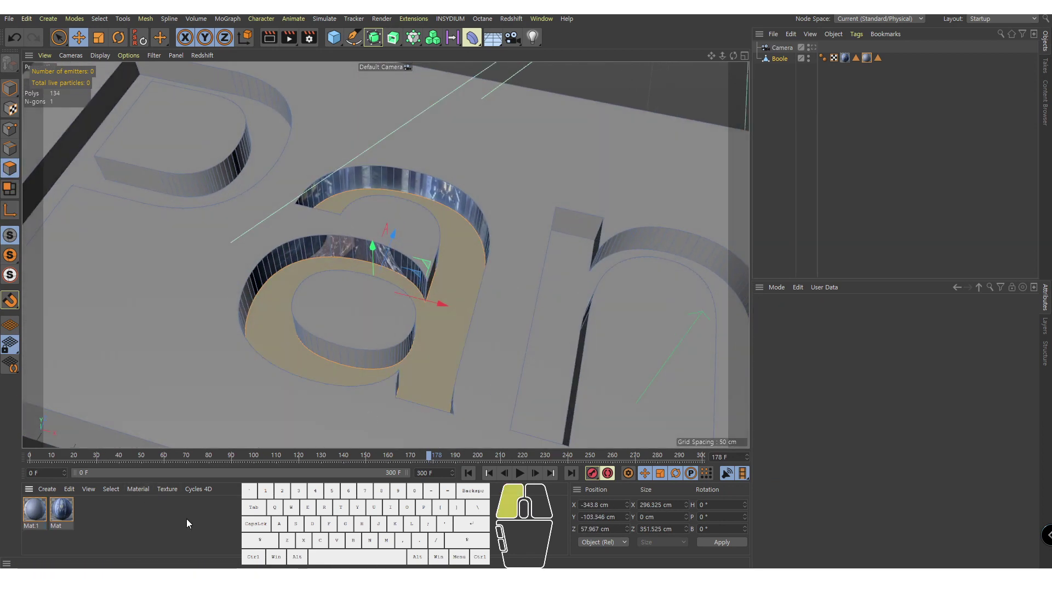
pyautogui.moveTo(34, 508); pyautogui.dragTo(415, 343)
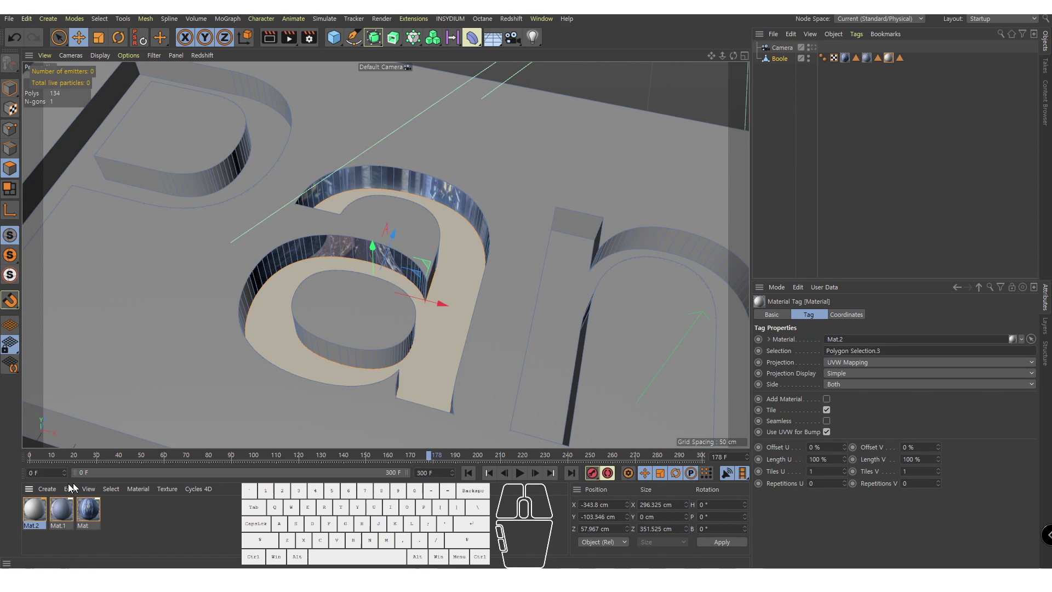
# Step: Load 0206_key_master.mp4 as the Color texture of Mat.2, copying the file into the project
pyautogui.doubleClick(26, 510)
pyautogui.click(923, 204)
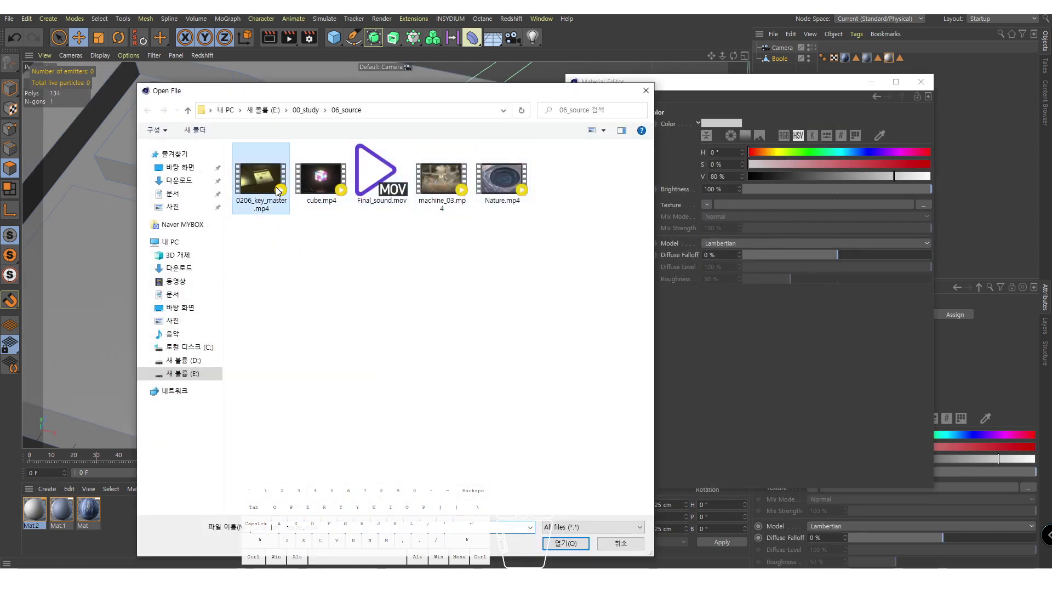
pyautogui.click(565, 542)
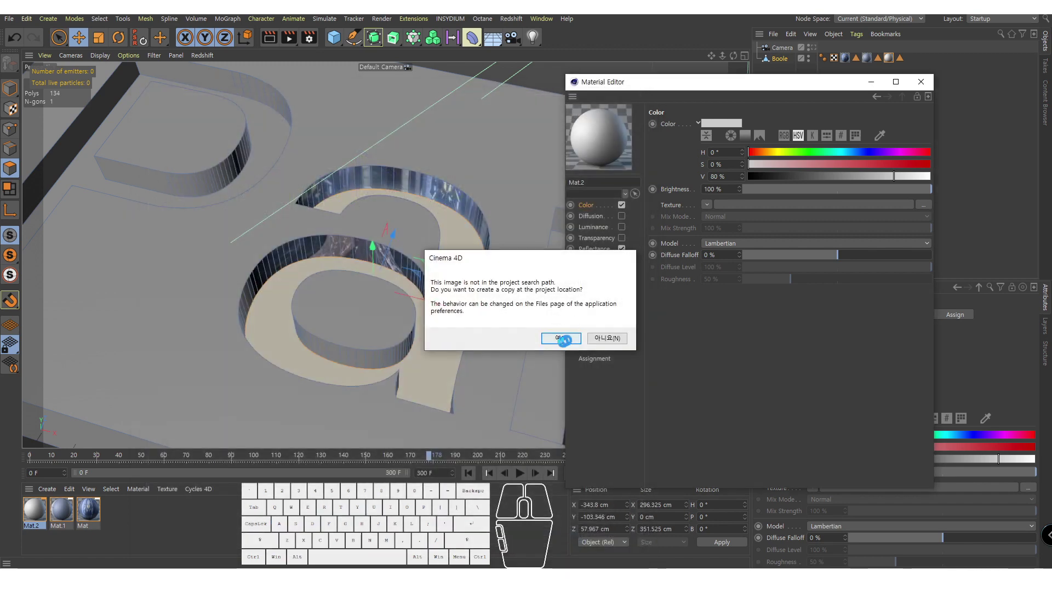
pyautogui.click(562, 338)
pyautogui.click(871, 82)
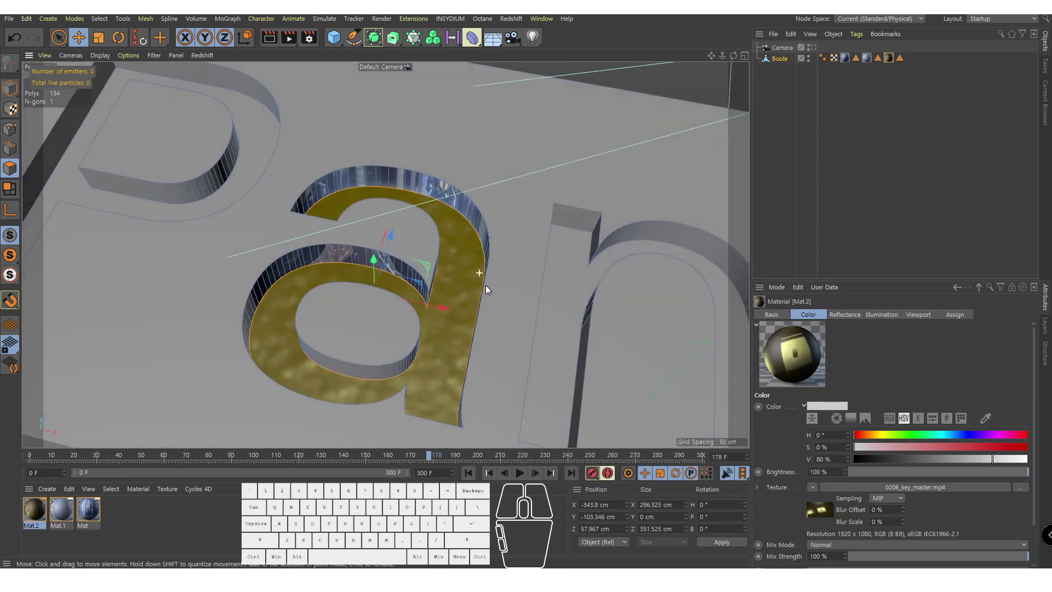
# Step: In Model mode, scrub to frame 118 and set the projection of the Mat.2 material tag to Flat
pyautogui.click(11, 90)
pyautogui.scroll(-2, 417, 246)
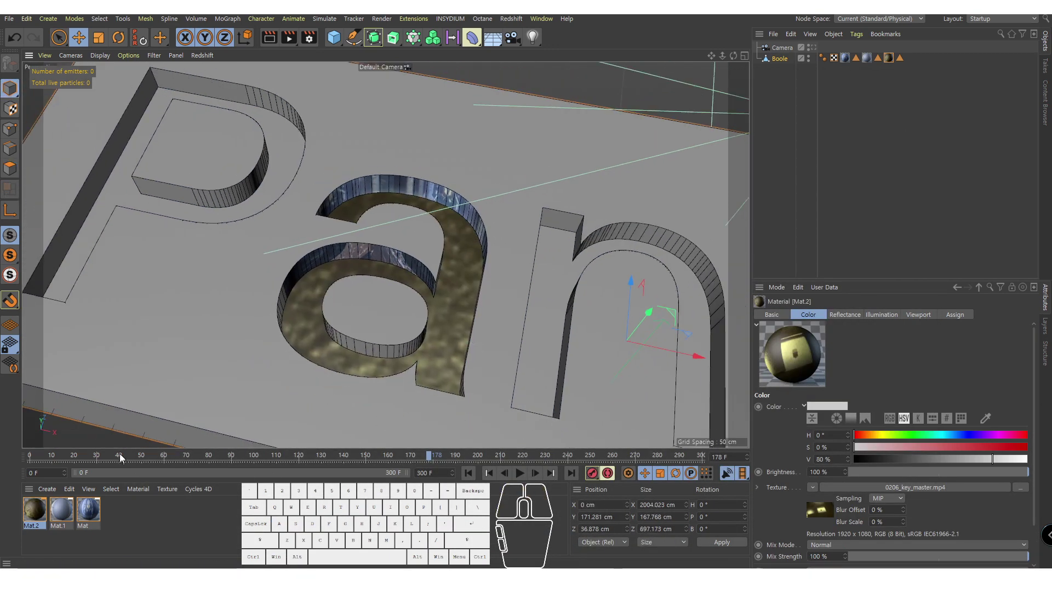
pyautogui.moveTo(120, 453); pyautogui.dragTo(295, 450)
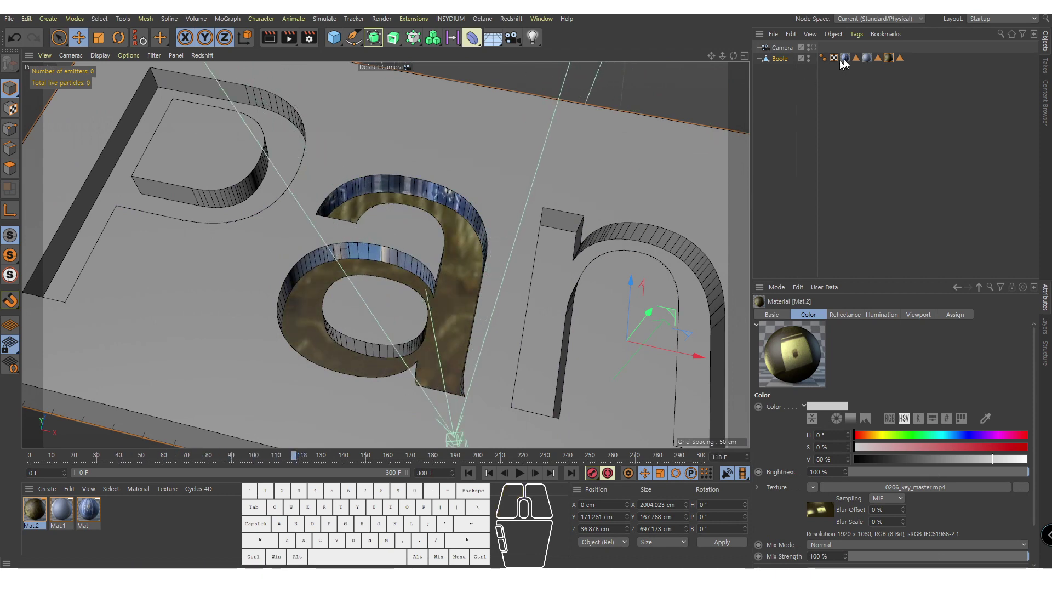
pyautogui.click(888, 57)
pyautogui.scroll(-2, 467, 251)
pyautogui.click(848, 362)
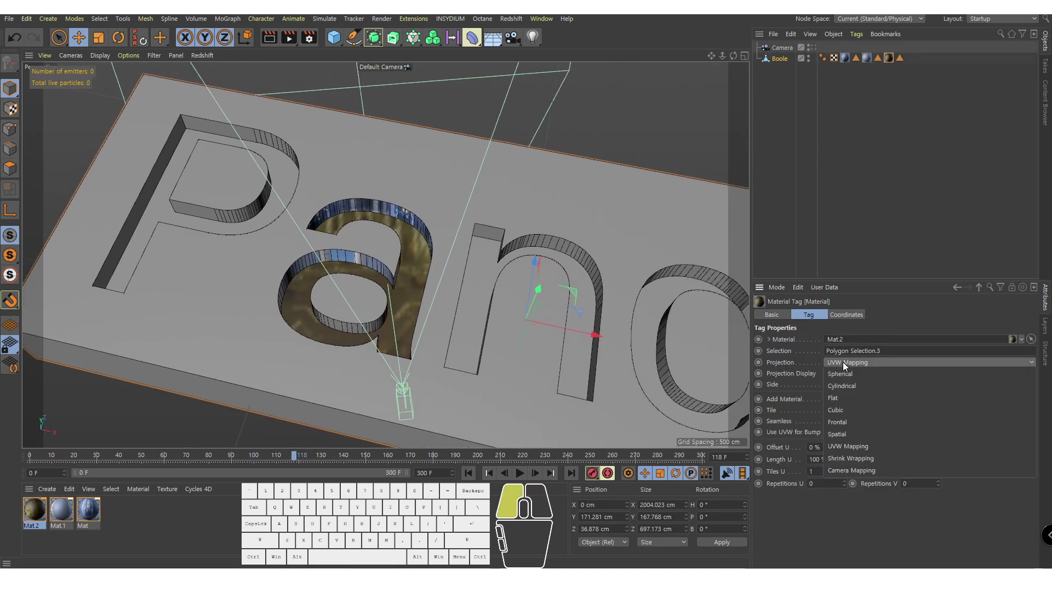
pyautogui.click(852, 399)
# Step: In Texture mode, rotate the Mat.2 texture projection to a pitch of -90° so it lies parallel to the letter floor
pyautogui.press('r')
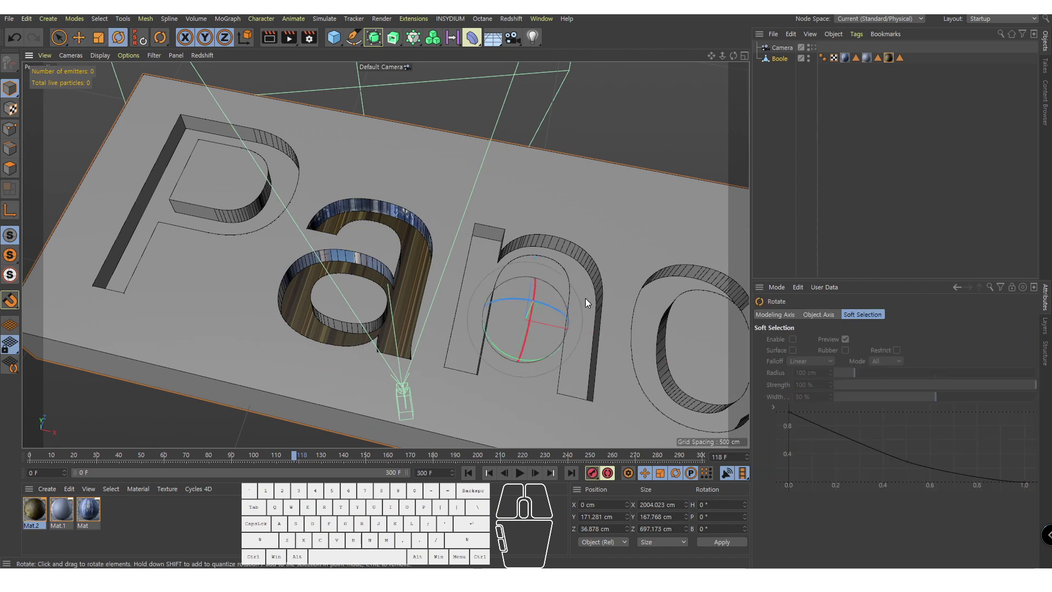
pyautogui.keyDown('alt'); pyautogui.moveTo(585, 297); pyautogui.dragTo(435, 278); pyautogui.keyUp('alt')
pyautogui.click(9, 108)
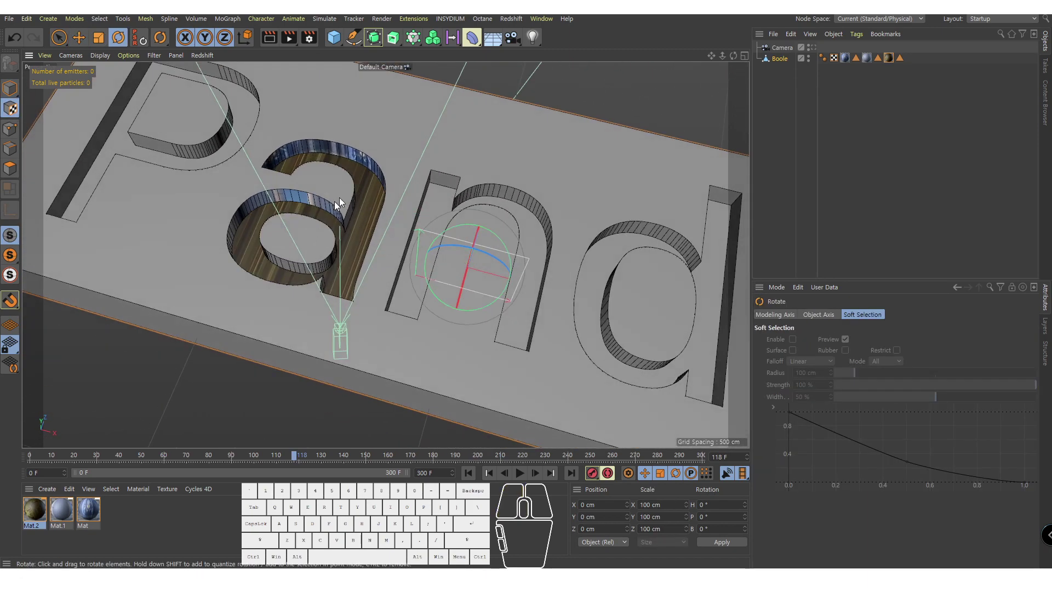
pyautogui.moveTo(349, 195)
pyautogui.keyDown('alt'); pyautogui.mouseDown()
pyautogui.moveTo(463, 181)
pyautogui.moveTo(356, 198)
pyautogui.mouseUp(); pyautogui.keyUp('alt')
pyautogui.keyDown('alt'); pyautogui.moveTo(357, 197); pyautogui.dragTo(384, 209, button='right'); pyautogui.keyUp('alt')
pyautogui.keyDown('alt'); pyautogui.moveTo(383, 208); pyautogui.dragTo(497, 196); pyautogui.keyUp('alt')
pyautogui.scroll(-5, 493, 235)
pyautogui.moveTo(488, 284); pyautogui.dragTo(500, 307)
# Step: Scale the Mat.2 texture projection to 244.4 cm and move it along X to 176.424 cm over the letter floor
pyautogui.press('t')
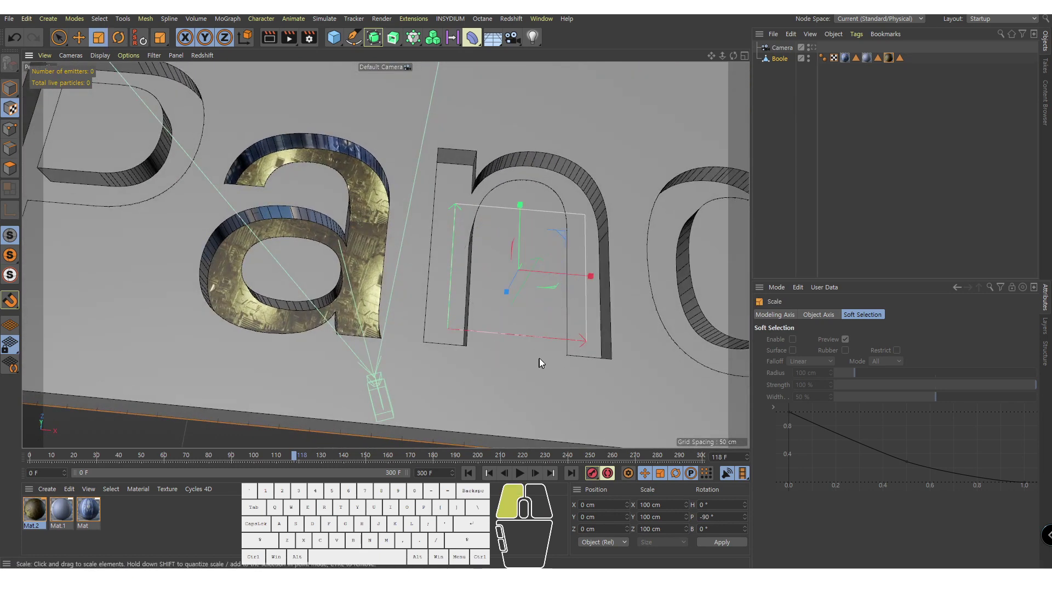
pyautogui.moveTo(539, 357); pyautogui.dragTo(718, 304)
pyautogui.press('e')
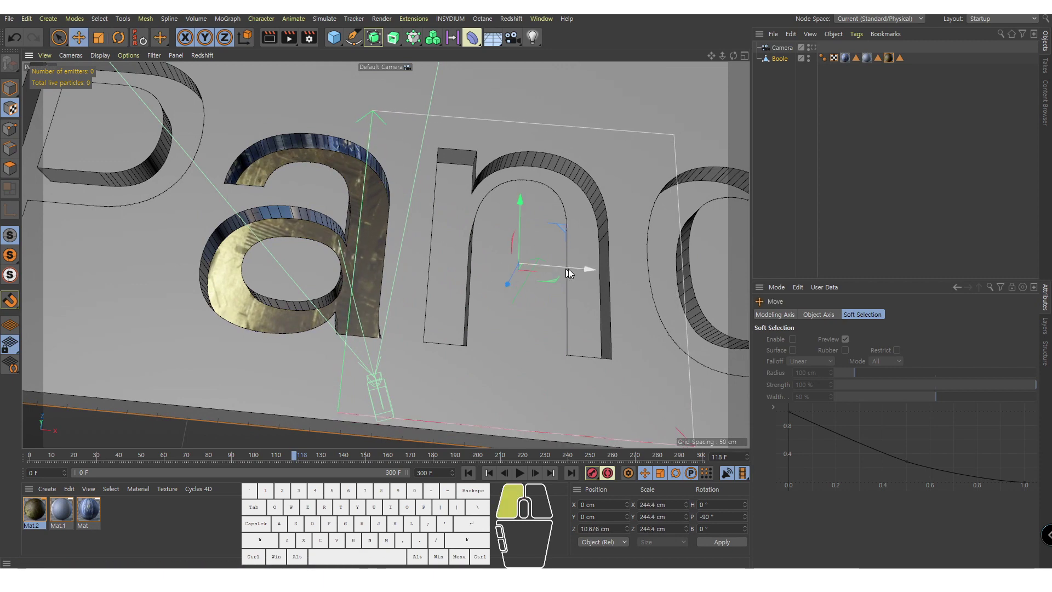
pyautogui.moveTo(568, 269); pyautogui.dragTo(686, 267)
# Step: Scrub through the animation to check the floor video, then calculate Mat.2's movie range and set its Movie Start Frame to 500
pyautogui.moveTo(333, 457); pyautogui.dragTo(406, 454)
pyautogui.moveTo(515, 447); pyautogui.dragTo(692, 450)
pyautogui.click(146, 547)
pyautogui.doubleClick(35, 509)
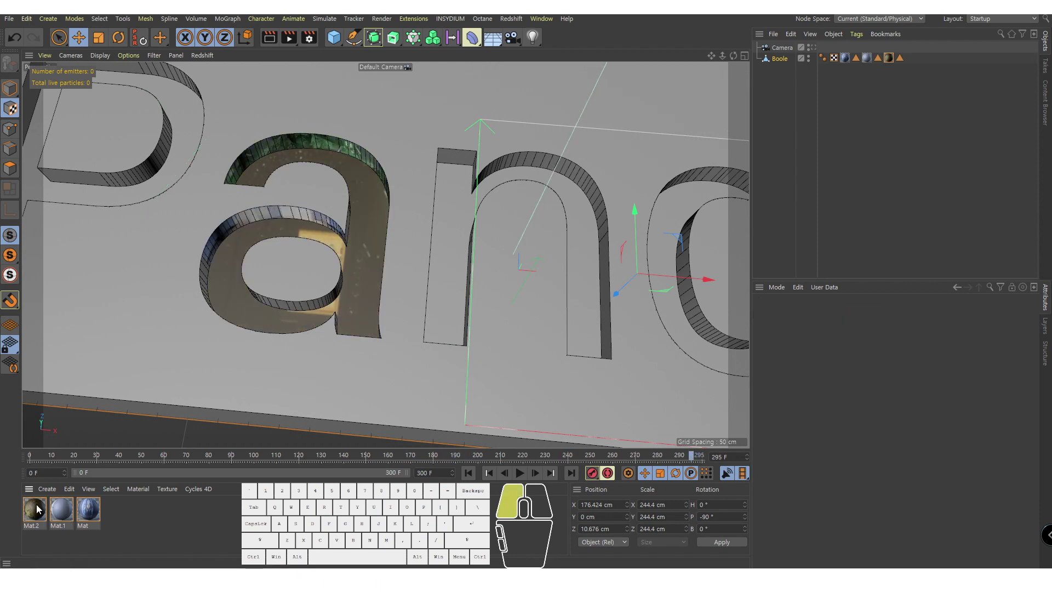
pyautogui.click(713, 227)
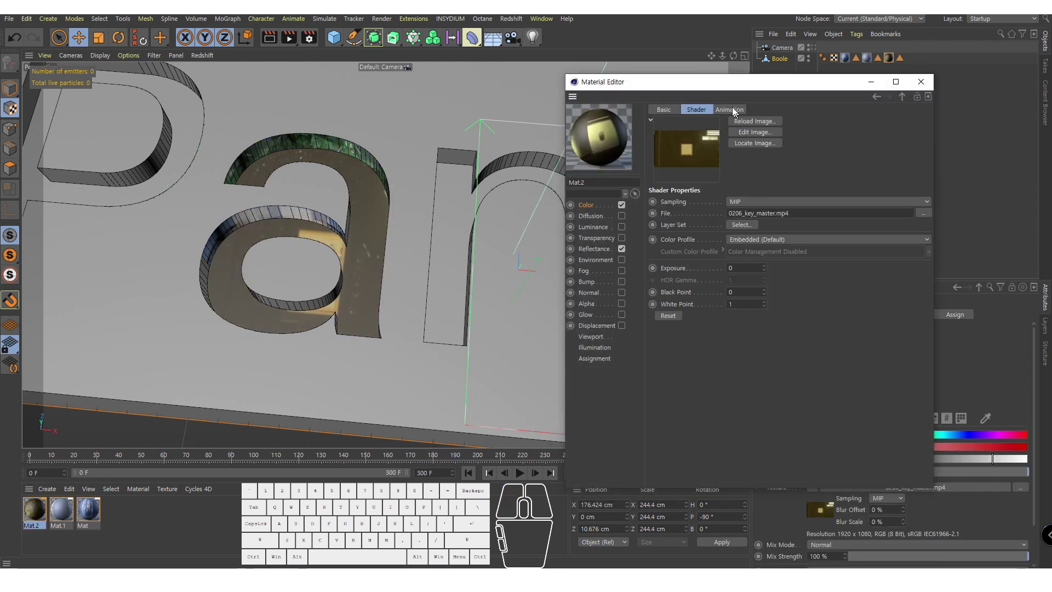
pyautogui.click(730, 108)
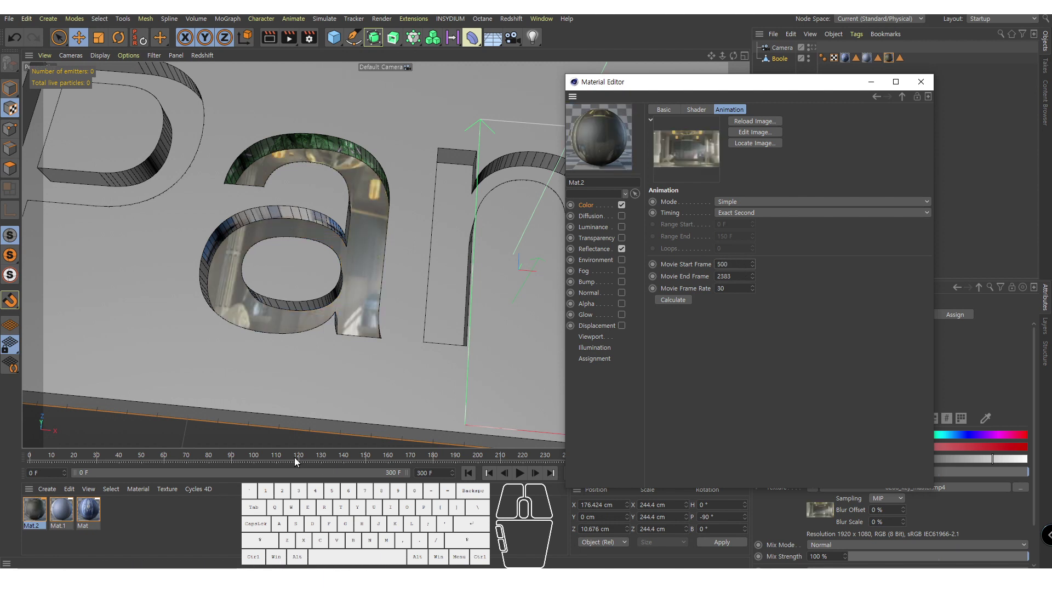
# Step: Play the animation in the default camera view to check the floor video, then put away the material editor
pyautogui.moveTo(294, 457); pyautogui.dragTo(145, 461)
pyautogui.click(519, 474)
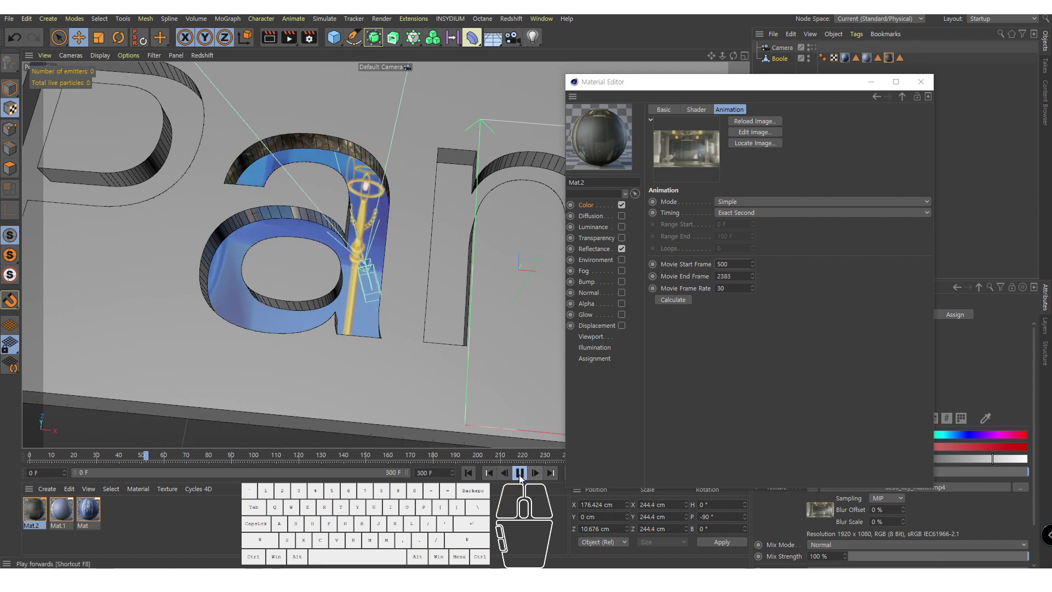
pyautogui.click(519, 476)
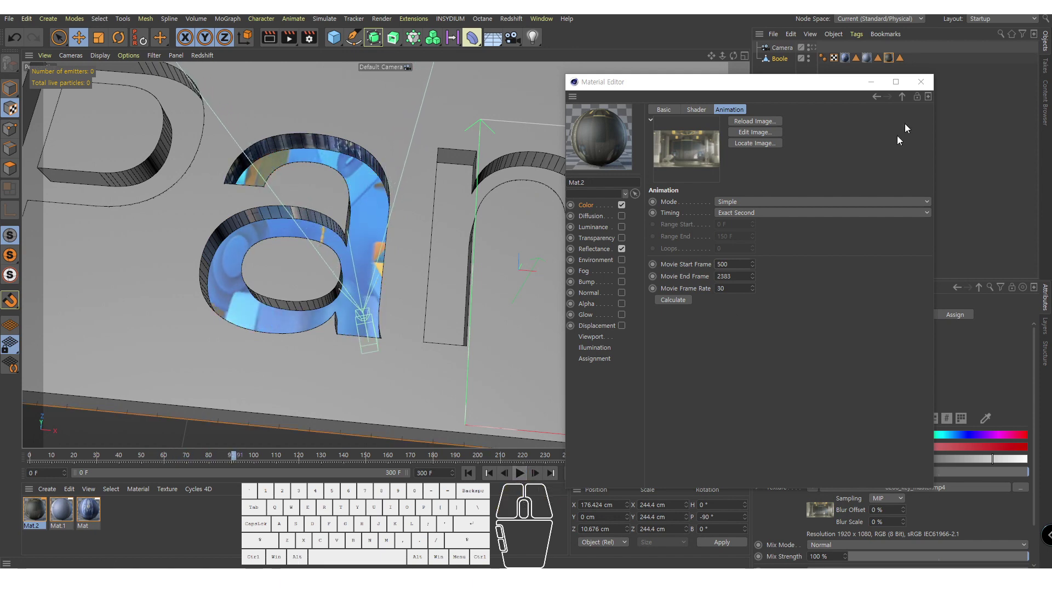
pyautogui.click(864, 82)
pyautogui.click(888, 116)
# Step: Preview the animation from frame 0 through the scene Camera and return to the default camera
pyautogui.click(811, 48)
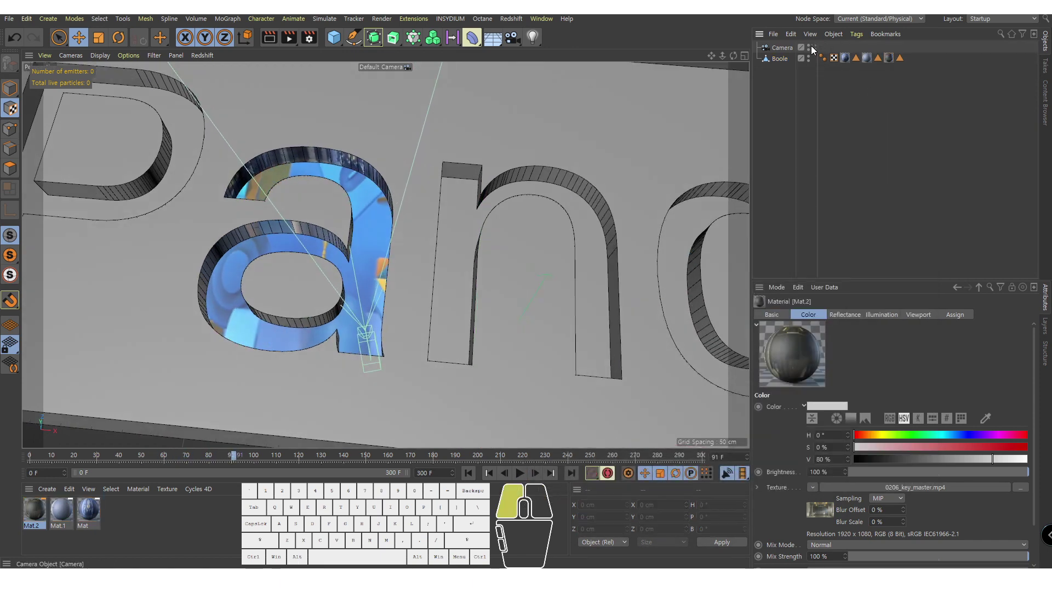
pyautogui.click(268, 37)
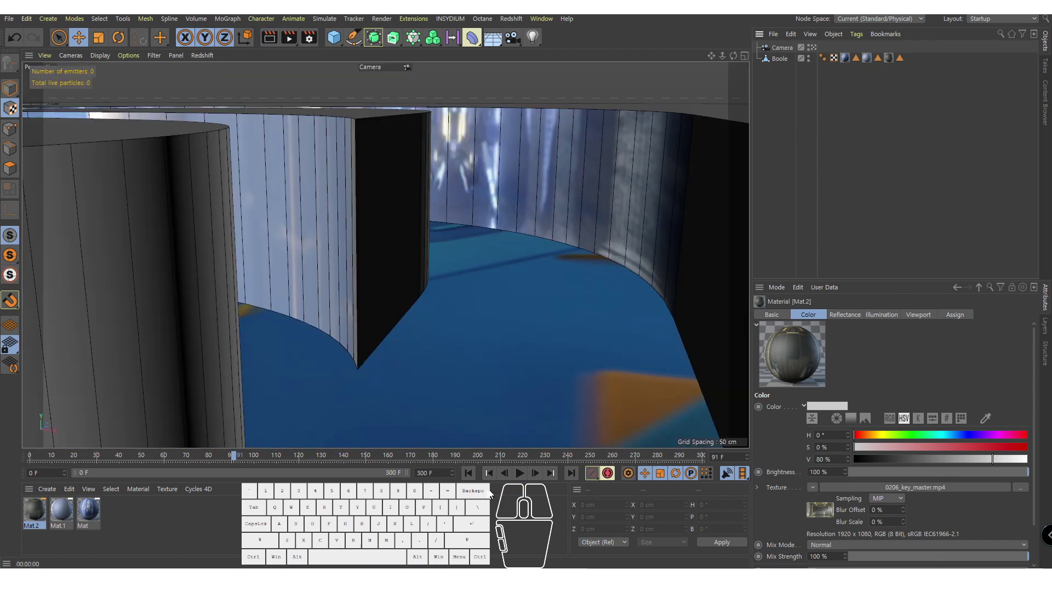
pyautogui.click(467, 472)
pyautogui.click(520, 472)
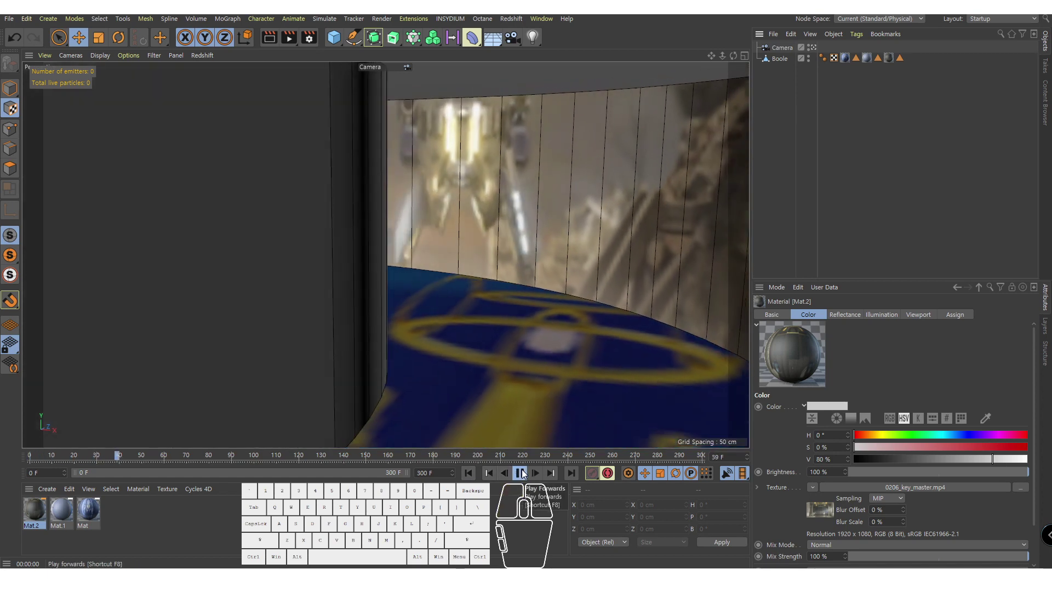
pyautogui.click(520, 472)
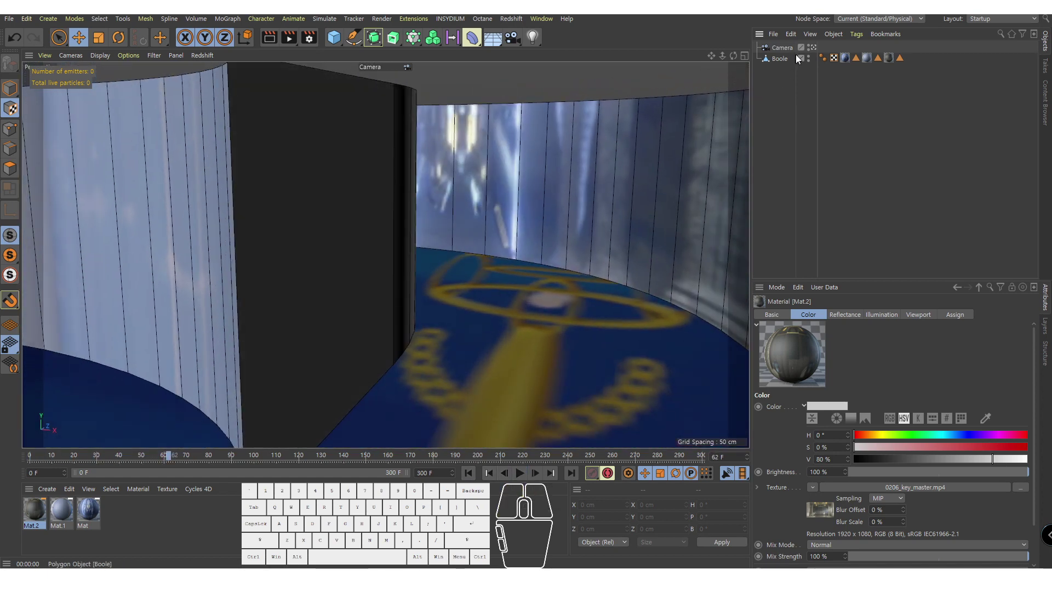
pyautogui.click(812, 48)
# Step: Select the wall polygons of the raised piece between the first "a"'s bowl and upper hook, and assign a new material to them
pyautogui.keyDown('alt'); pyautogui.moveTo(446, 293); pyautogui.dragTo(425, 190); pyautogui.keyUp('alt')
pyautogui.keyDown('alt'); pyautogui.moveTo(498, 183); pyautogui.dragTo(513, 227); pyautogui.keyUp('alt')
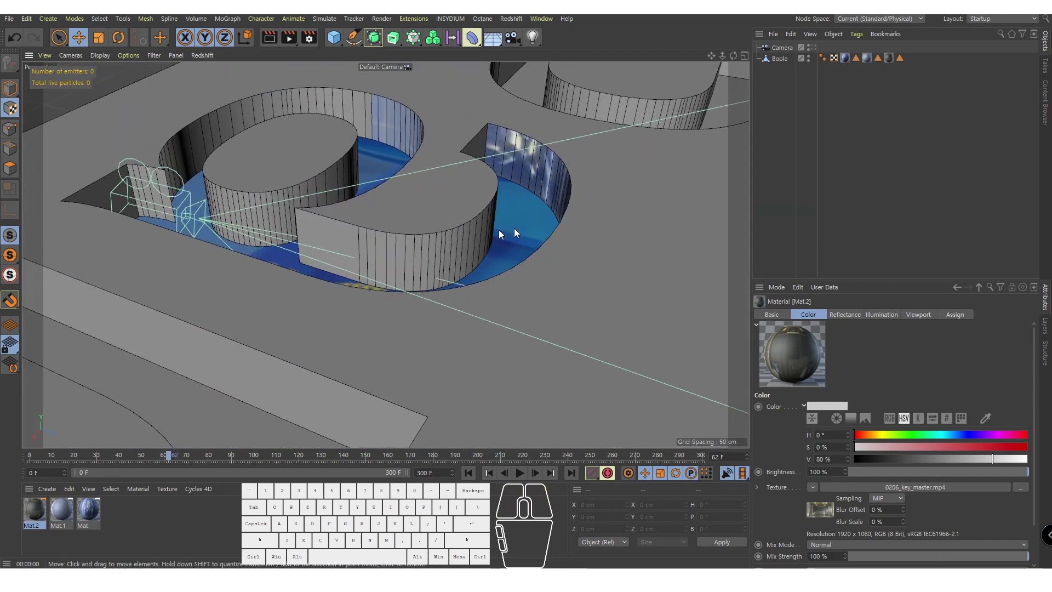
pyautogui.click(779, 58)
pyautogui.click(10, 168)
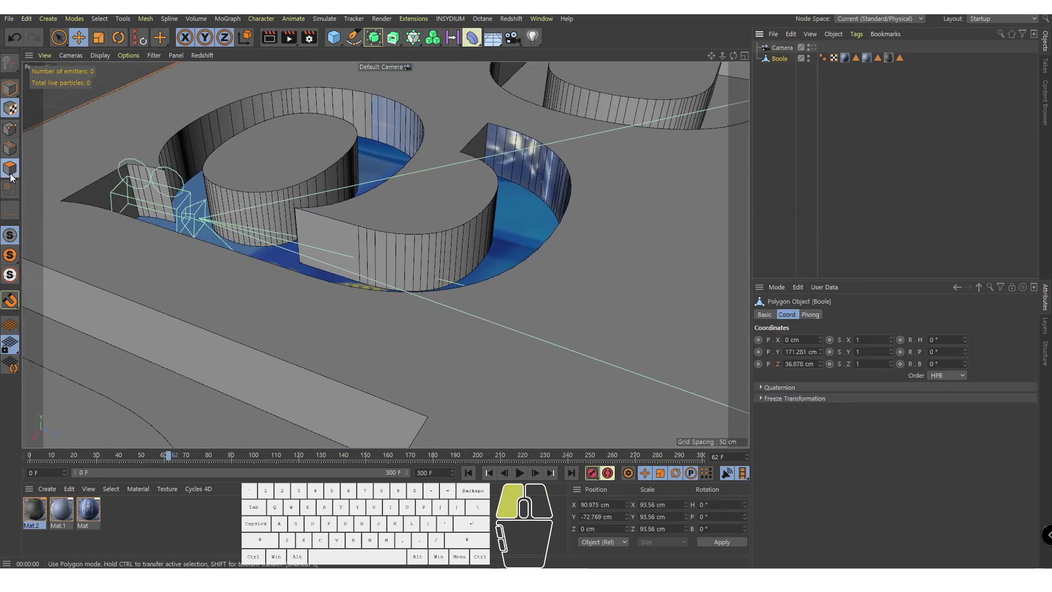
pyautogui.click(361, 258)
pyautogui.scroll(4, 362, 274)
pyautogui.scroll(-2, 369, 261)
pyautogui.click(58, 38)
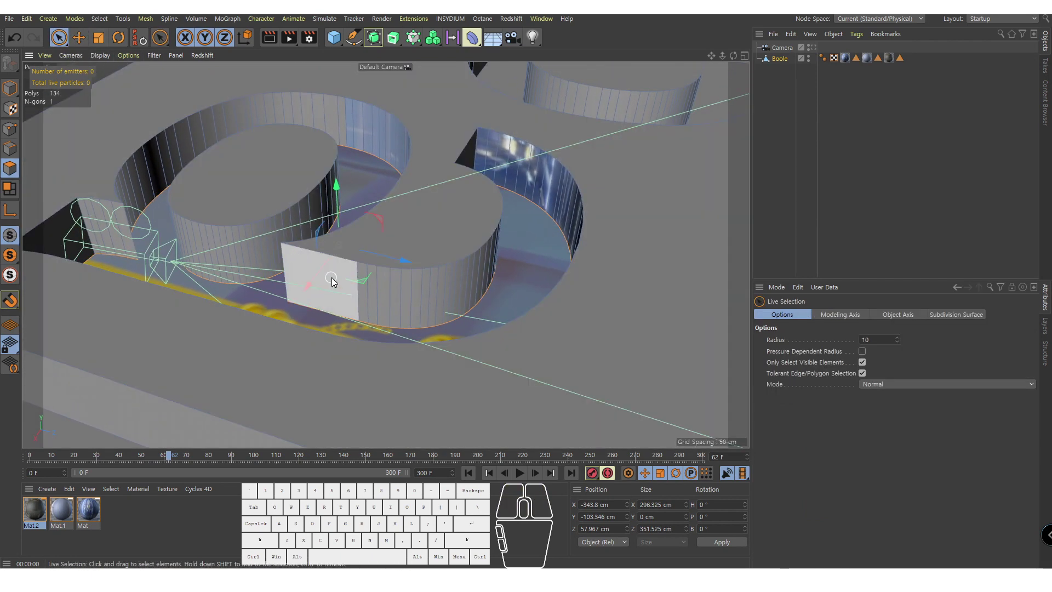
pyautogui.moveTo(331, 277)
pyautogui.mouseDown()
pyautogui.moveTo(406, 287)
pyautogui.moveTo(485, 268)
pyautogui.mouseUp()
pyautogui.scroll(2, 372, 327)
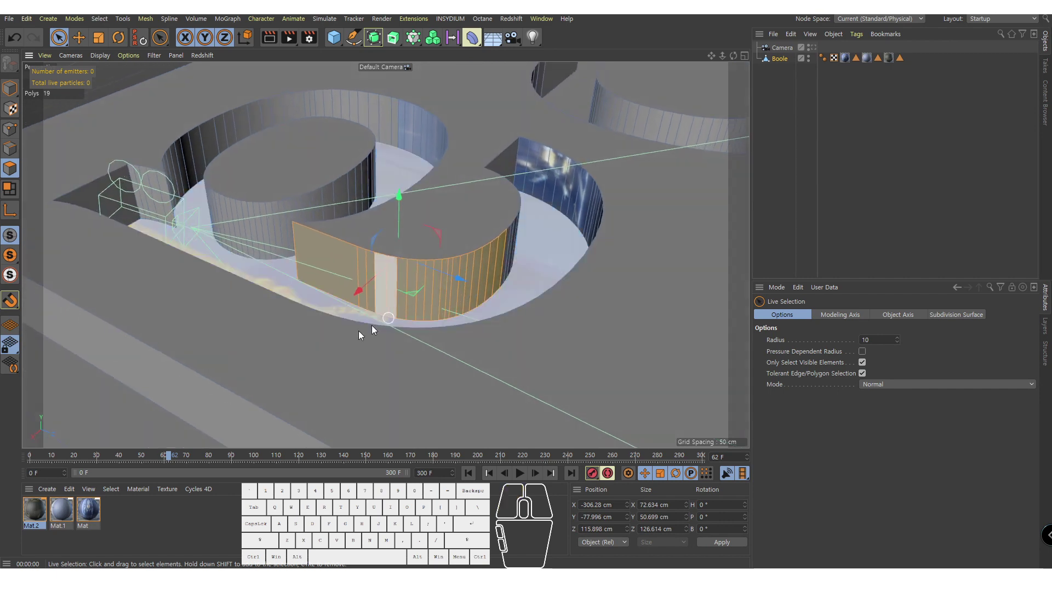
pyautogui.doubleClick(140, 515)
pyautogui.moveTo(34, 510); pyautogui.dragTo(296, 330)
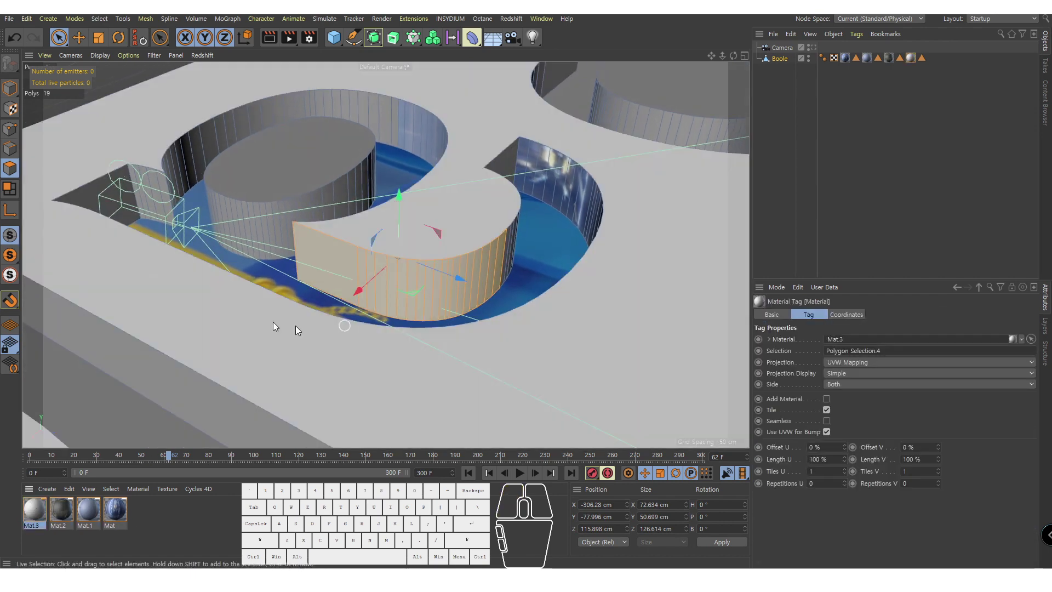
# Step: In Model mode, load cube.mp4 as the Color texture of Mat.3, copying the file into the project
pyautogui.click(10, 88)
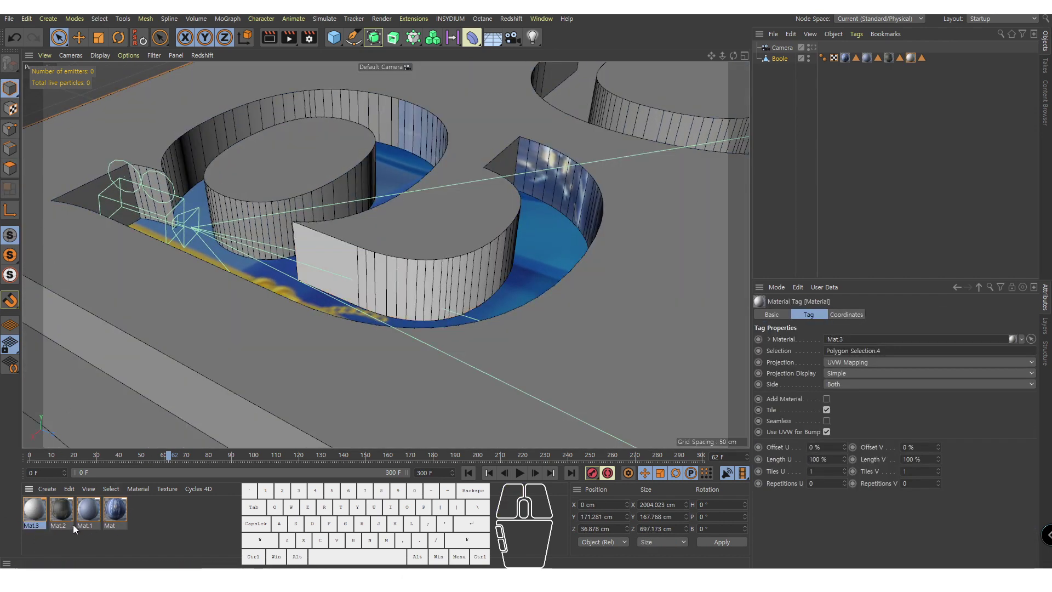
pyautogui.doubleClick(37, 503)
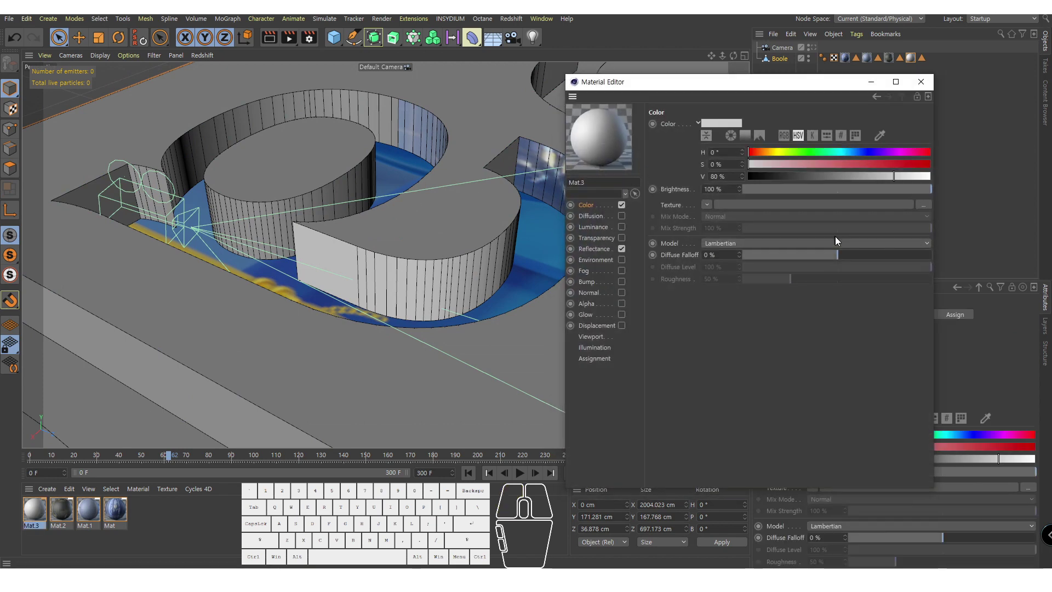
pyautogui.click(923, 204)
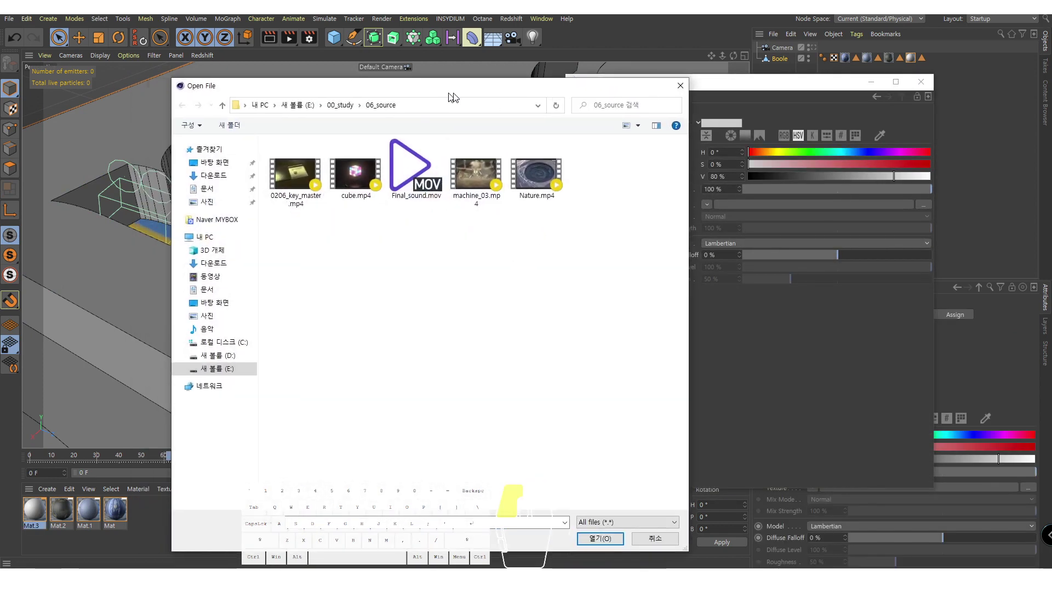
pyautogui.click(655, 535)
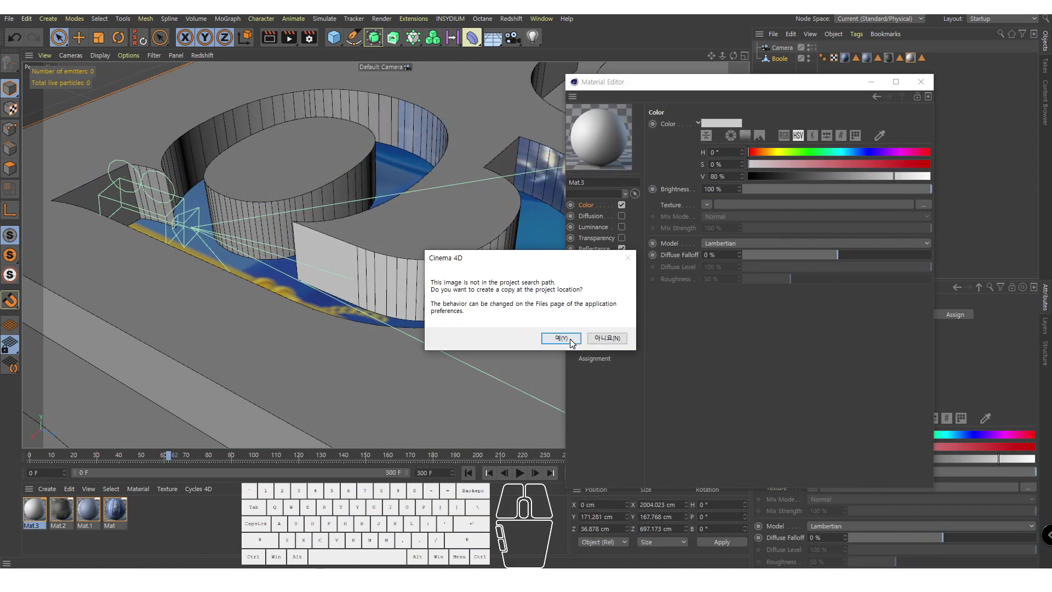
pyautogui.click(561, 340)
pyautogui.click(875, 85)
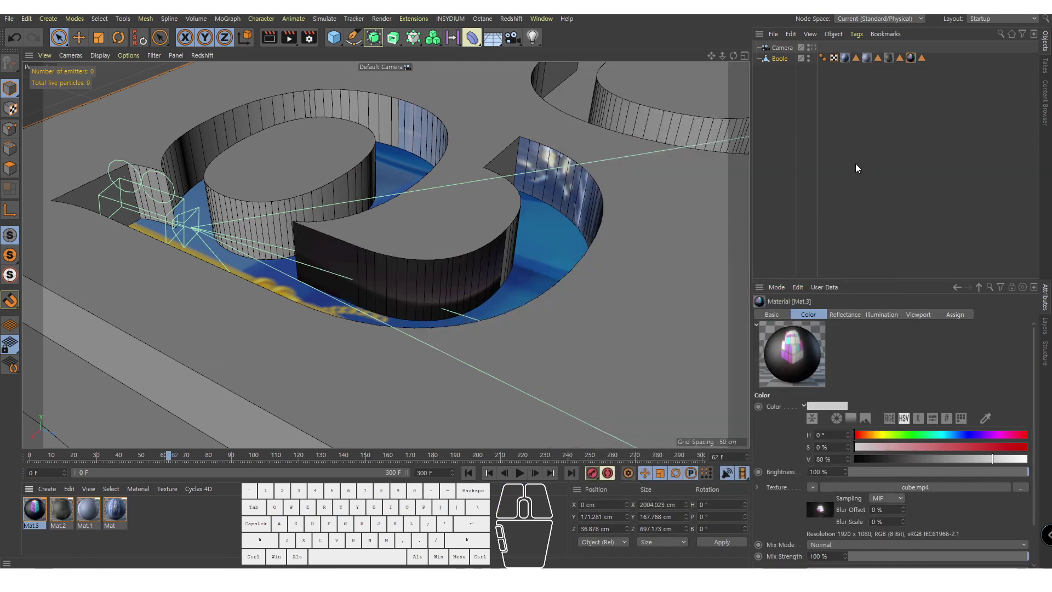
# Step: Set the projection of the Mat.3 material tag to Flat
pyautogui.click(909, 57)
pyautogui.click(850, 362)
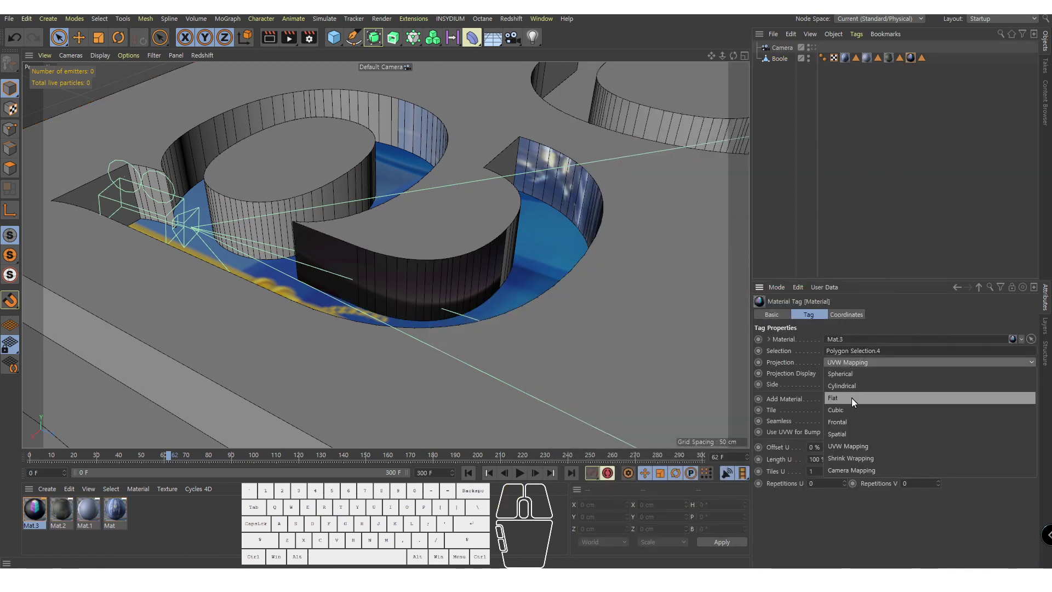
pyautogui.click(851, 398)
# Step: In Texture mode, rotate the Mat.3 texture projection to a heading of 90° to face the selected letter wall
pyautogui.scroll(-3, 435, 314)
pyautogui.press('e')
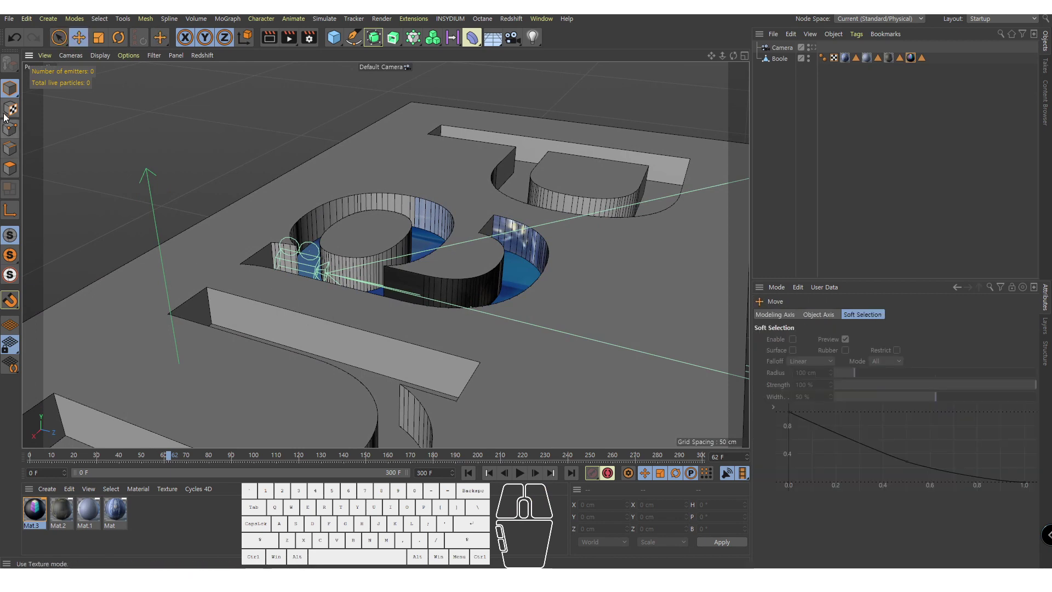
pyautogui.click(10, 107)
pyautogui.keyDown('alt'); pyautogui.moveTo(415, 270); pyautogui.dragTo(376, 288, button='right'); pyautogui.keyUp('alt')
pyautogui.press('r')
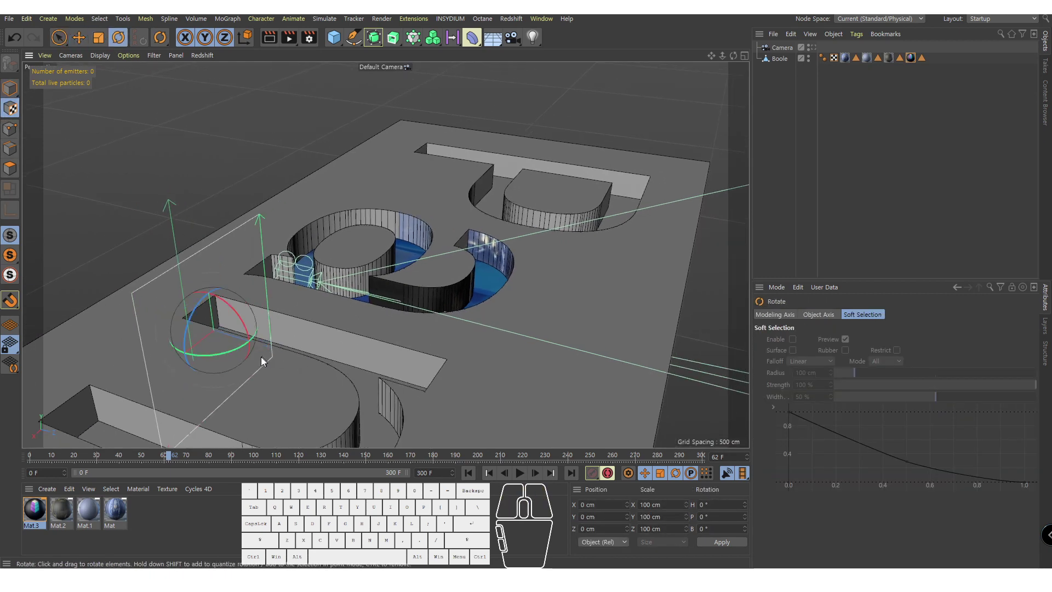
pyautogui.moveTo(215, 354); pyautogui.dragTo(313, 314)
pyautogui.press('e')
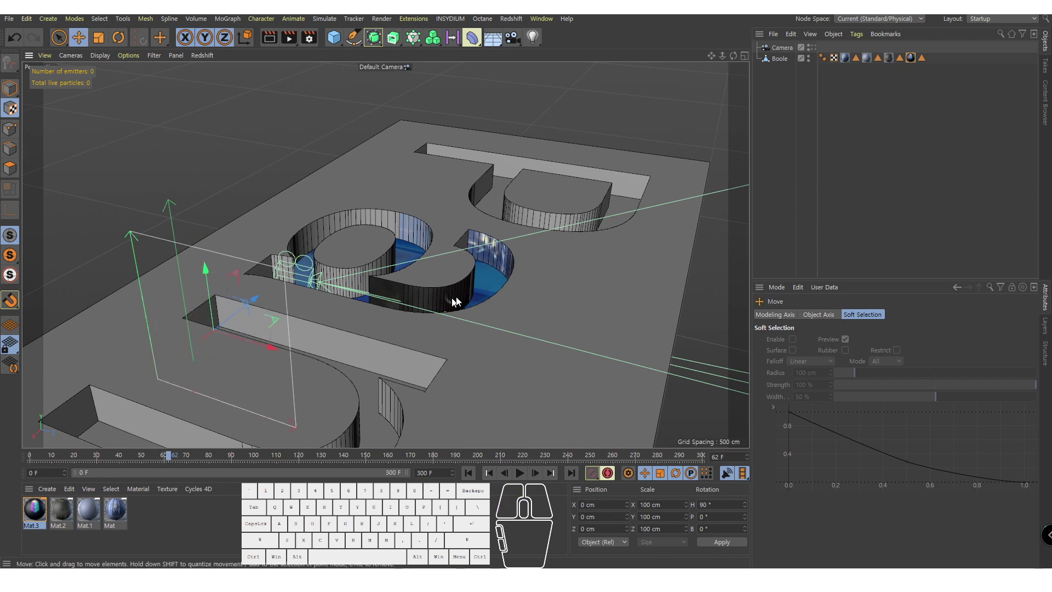
# Step: Move the Mat.3 texture projection to Y -90.379 cm and Z -70.557 cm so the video covers the first a's inner wall
pyautogui.keyDown('alt'); pyautogui.moveTo(454, 300); pyautogui.dragTo(491, 241, button='right'); pyautogui.keyUp('alt')
pyautogui.keyDown('alt'); pyautogui.moveTo(491, 245); pyautogui.dragTo(474, 270); pyautogui.keyUp('alt')
pyautogui.keyDown('alt'); pyautogui.moveTo(474, 270); pyautogui.dragTo(332, 261, button='right'); pyautogui.keyUp('alt')
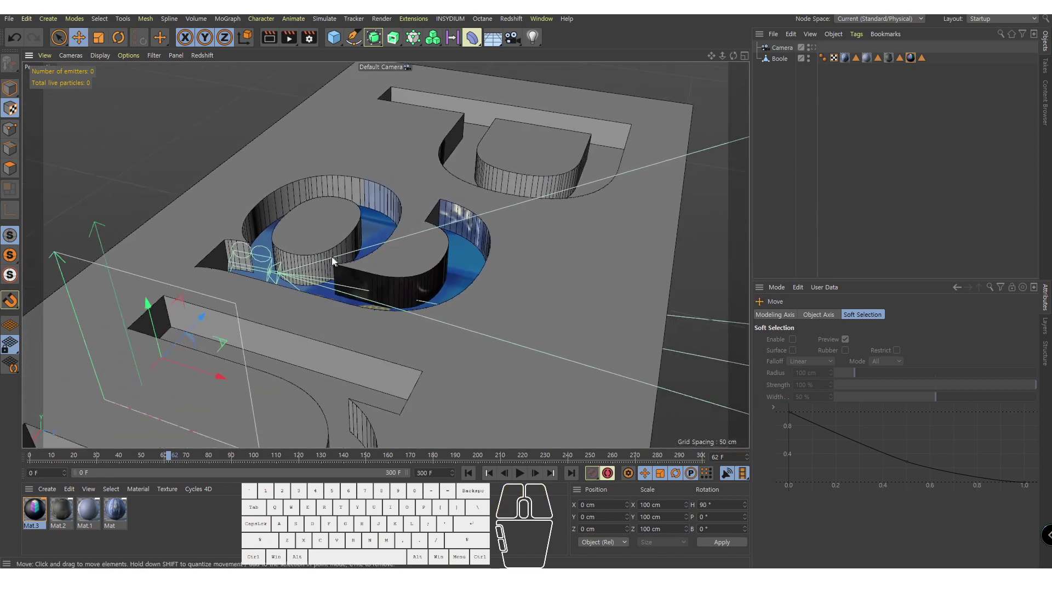
pyautogui.moveTo(168, 322); pyautogui.dragTo(166, 392)
pyautogui.moveTo(199, 429); pyautogui.dragTo(145, 414)
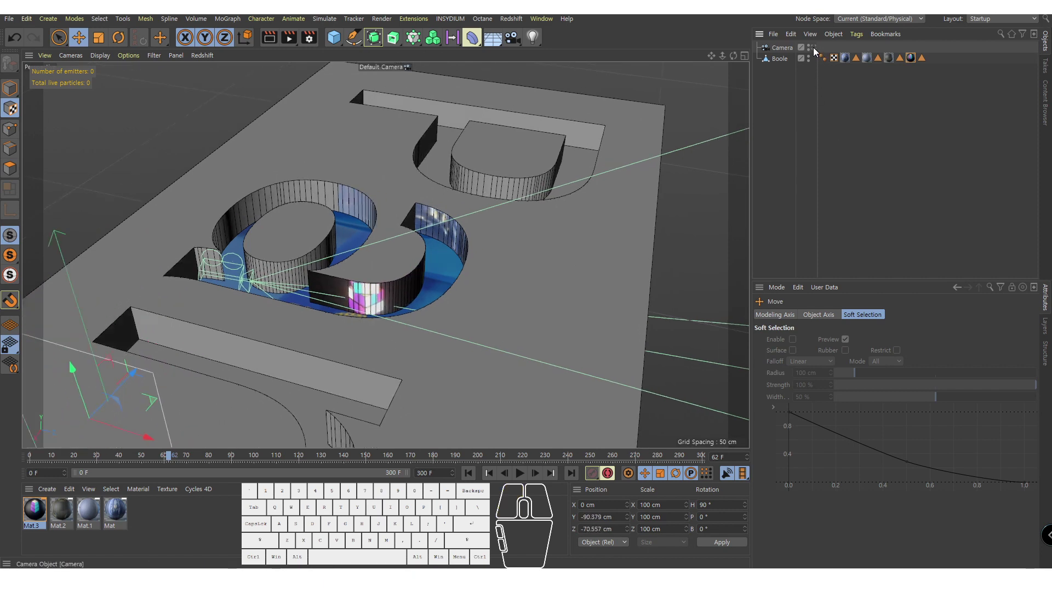
# Step: Play the animation from the first frame through the scene camera to check the wall textures, and leave the camera view
pyautogui.click(812, 47)
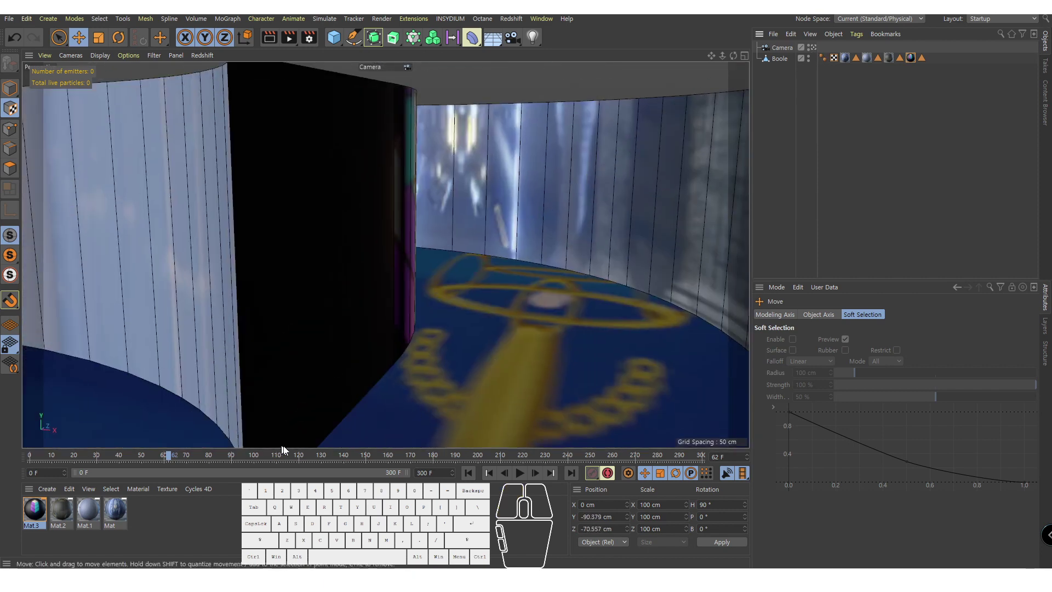
pyautogui.click(468, 472)
pyautogui.click(519, 473)
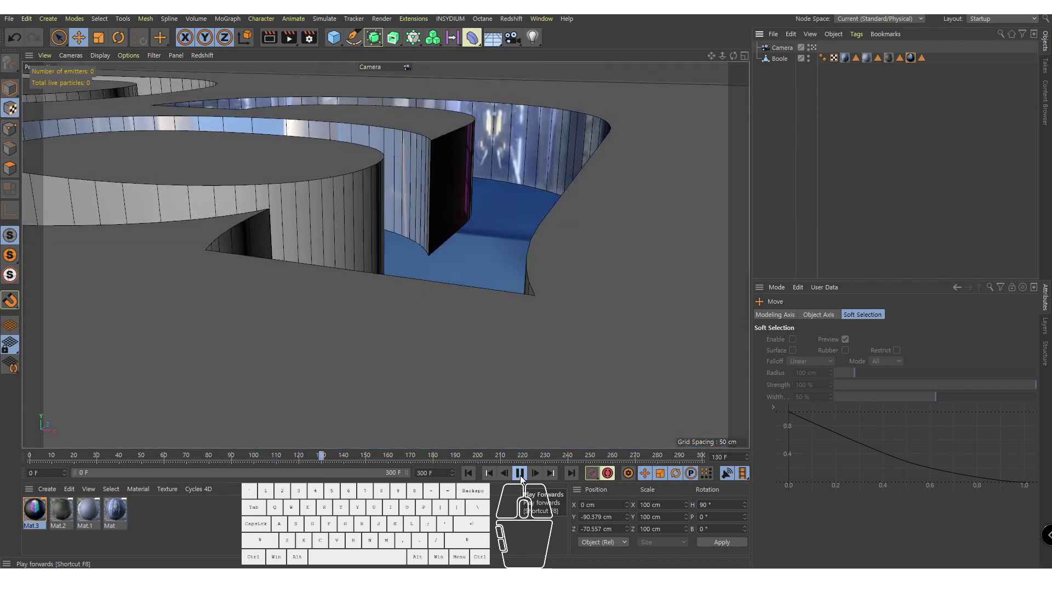
pyautogui.press('F8')
pyautogui.click(813, 48)
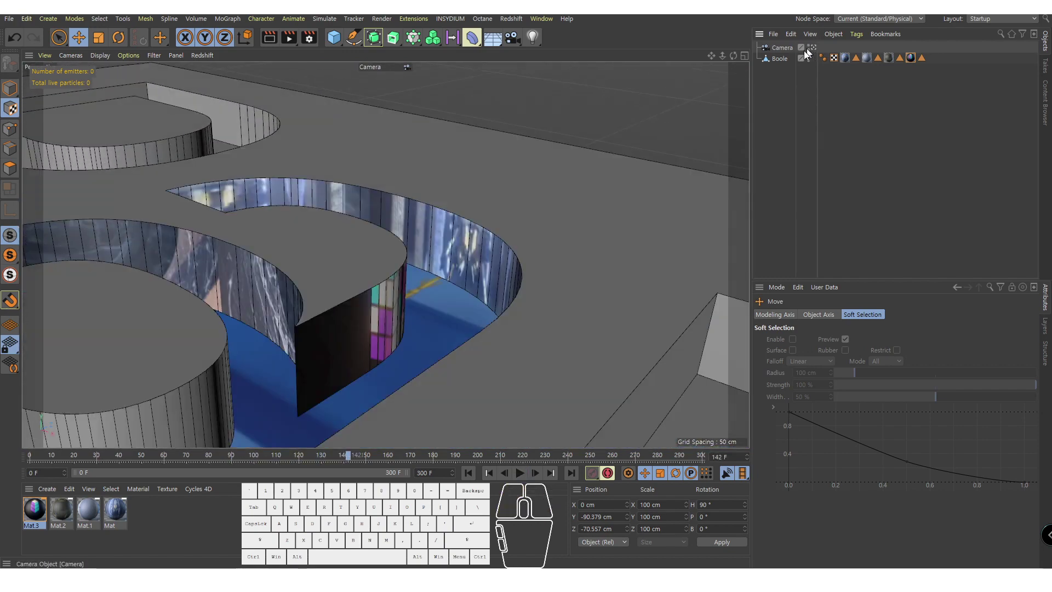
# Step: Select the Boole object and switch to polygon editing around the first letter a
pyautogui.keyDown('alt'); pyautogui.moveTo(222, 317); pyautogui.dragTo(192, 240); pyautogui.keyUp('alt')
pyautogui.click(144, 273)
pyautogui.keyDown('alt'); pyautogui.moveTo(143, 273); pyautogui.dragTo(355, 269, button='middle'); pyautogui.keyUp('alt')
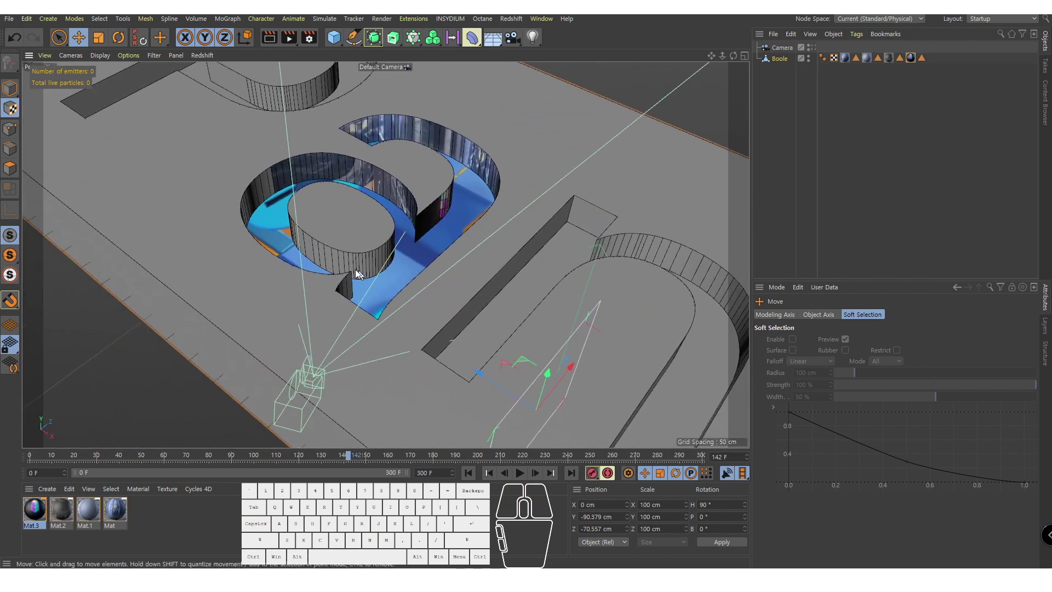
pyautogui.keyDown('alt'); pyautogui.moveTo(355, 269); pyautogui.dragTo(321, 246); pyautogui.keyUp('alt')
pyautogui.keyDown('alt'); pyautogui.moveTo(322, 246); pyautogui.dragTo(379, 228, button='right'); pyautogui.keyUp('alt')
pyautogui.keyDown('alt'); pyautogui.moveTo(379, 228); pyautogui.dragTo(323, 233); pyautogui.keyUp('alt')
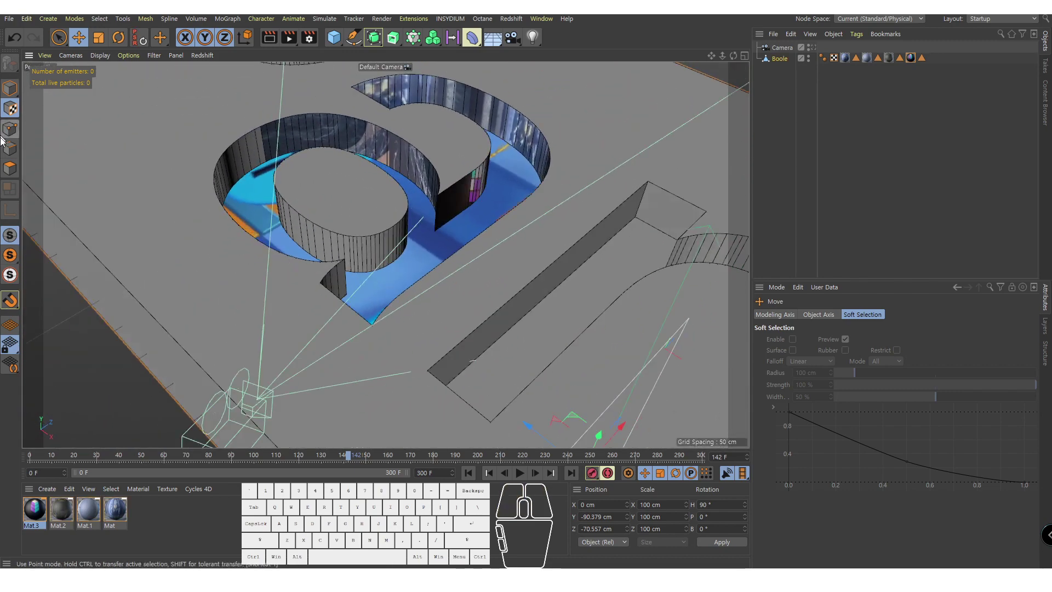
pyautogui.click(12, 168)
pyautogui.keyDown('alt'); pyautogui.moveTo(320, 233); pyautogui.dragTo(359, 231, button='right'); pyautogui.keyUp('alt')
pyautogui.keyDown('alt'); pyautogui.moveTo(358, 231); pyautogui.dragTo(378, 261); pyautogui.keyUp('alt')
# Step: Select all side-wall polygons of the oval island inside the first letter a with Live Selection
pyautogui.press('9')
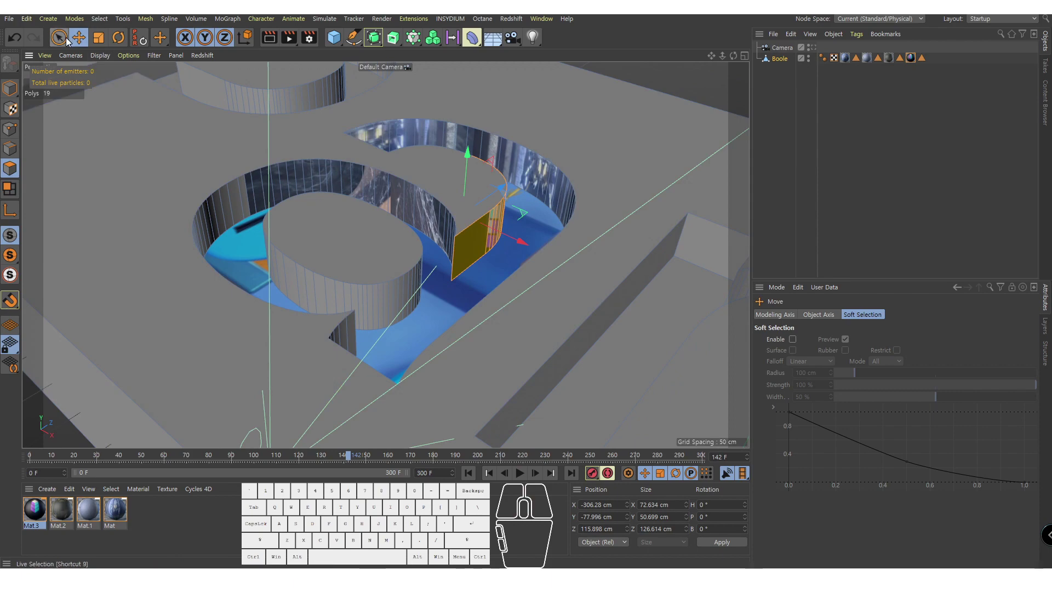
pyautogui.keyDown('alt'); pyautogui.moveTo(416, 310); pyautogui.dragTo(436, 271); pyautogui.keyUp('alt')
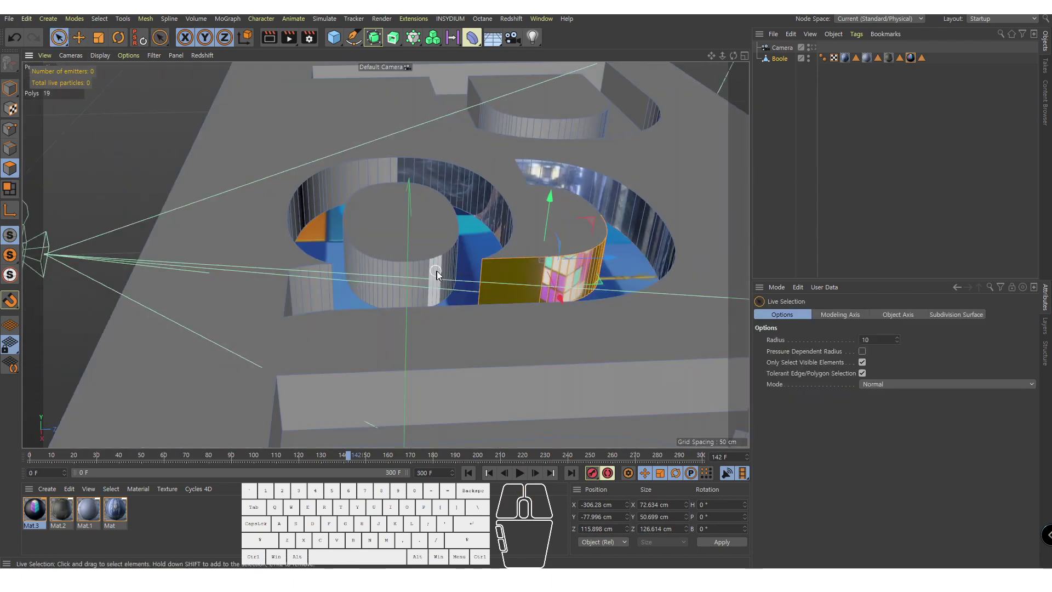
pyautogui.click(444, 269)
pyautogui.moveTo(355, 273)
pyautogui.keyDown('alt'); pyautogui.mouseDown()
pyautogui.moveTo(479, 281)
pyautogui.moveTo(433, 313)
pyautogui.moveTo(304, 315)
pyautogui.mouseUp(); pyautogui.keyUp('alt')
pyautogui.moveTo(262, 318)
pyautogui.keyDown('alt'); pyautogui.mouseDown()
pyautogui.moveTo(264, 343)
pyautogui.moveTo(440, 317)
pyautogui.mouseUp(); pyautogui.keyUp('alt')
pyautogui.keyDown('alt'); pyautogui.moveTo(265, 299); pyautogui.dragTo(386, 316, button='middle'); pyautogui.keyUp('alt')
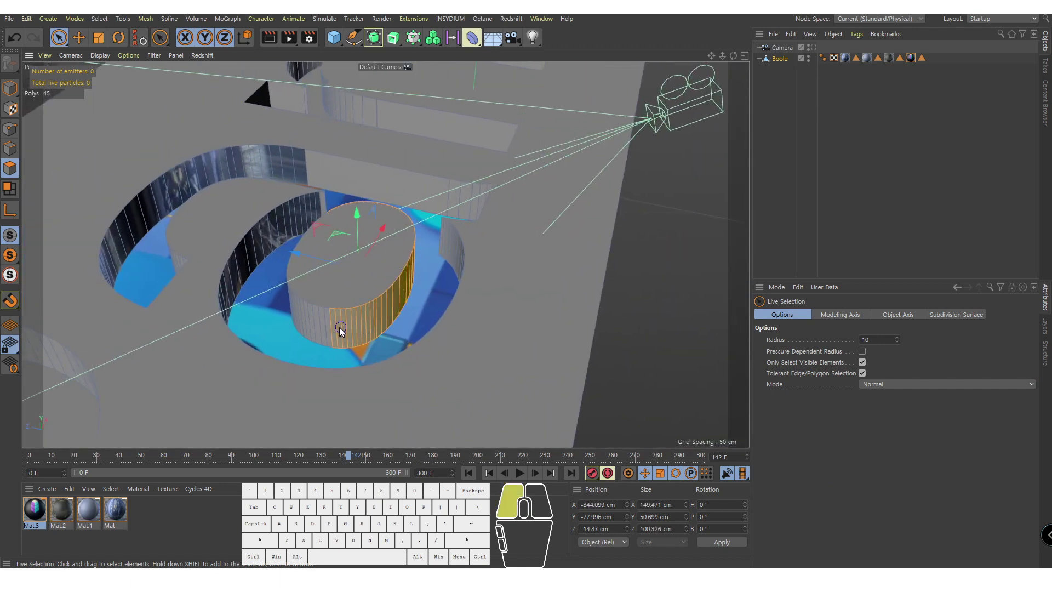
pyautogui.keyDown('shift'); pyautogui.moveTo(313, 323); pyautogui.dragTo(310, 322); pyautogui.keyUp('shift')
pyautogui.keyDown('alt'); pyautogui.moveTo(548, 291); pyautogui.dragTo(534, 238); pyautogui.keyUp('alt')
pyautogui.keyDown('alt'); pyautogui.moveTo(534, 238); pyautogui.dragTo(408, 253, button='right'); pyautogui.keyUp('alt')
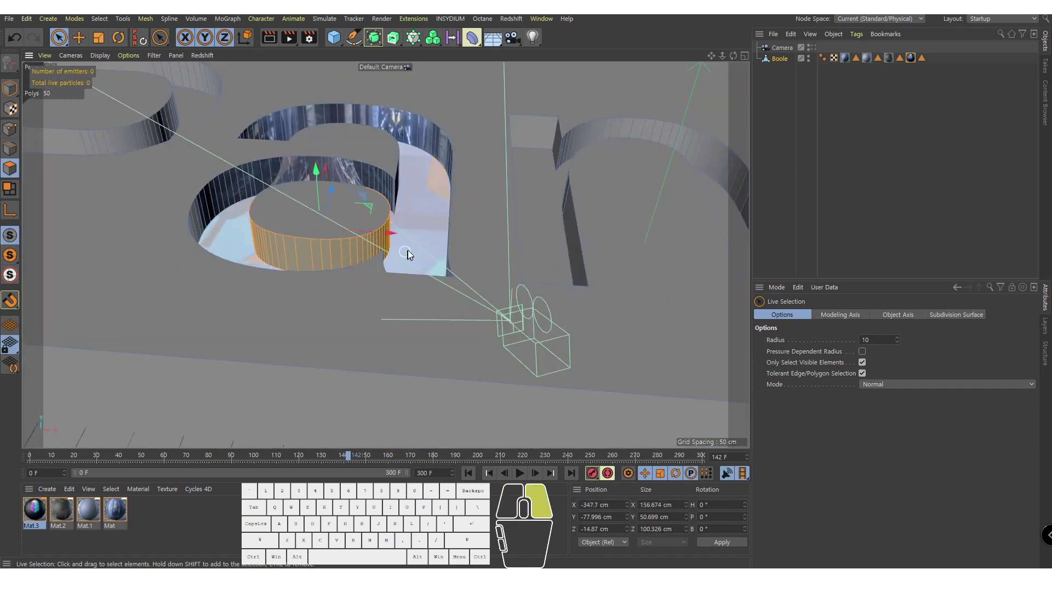
pyautogui.moveTo(408, 254)
pyautogui.keyDown('alt'); pyautogui.mouseDown()
pyautogui.moveTo(320, 261)
pyautogui.moveTo(403, 238)
pyautogui.mouseUp(); pyautogui.keyUp('alt')
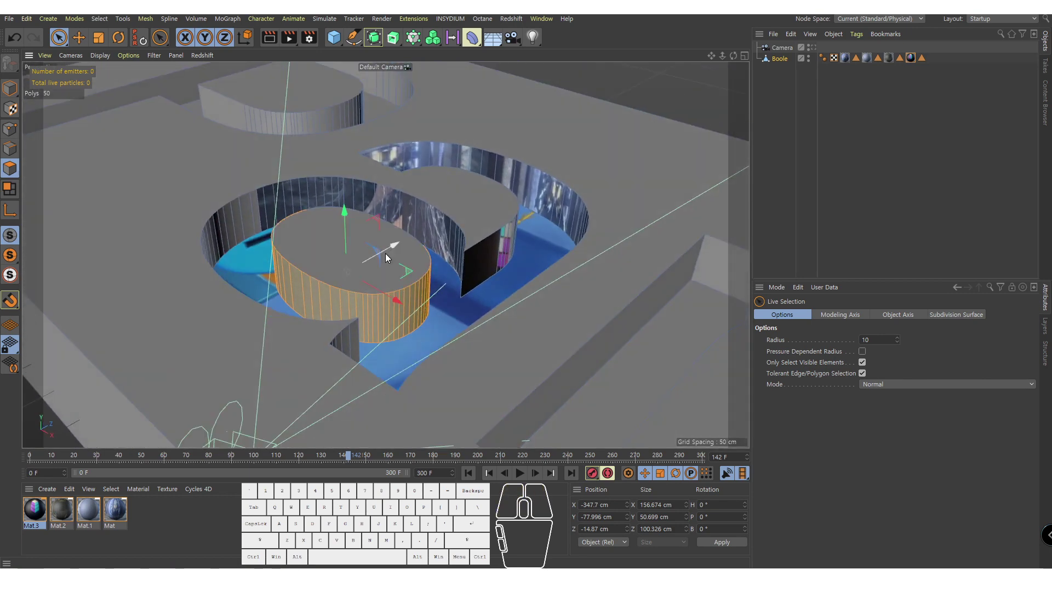
# Step: Create a new material, apply it to the selected side polygons of the oval island, and return to model mode
pyautogui.doubleClick(183, 513)
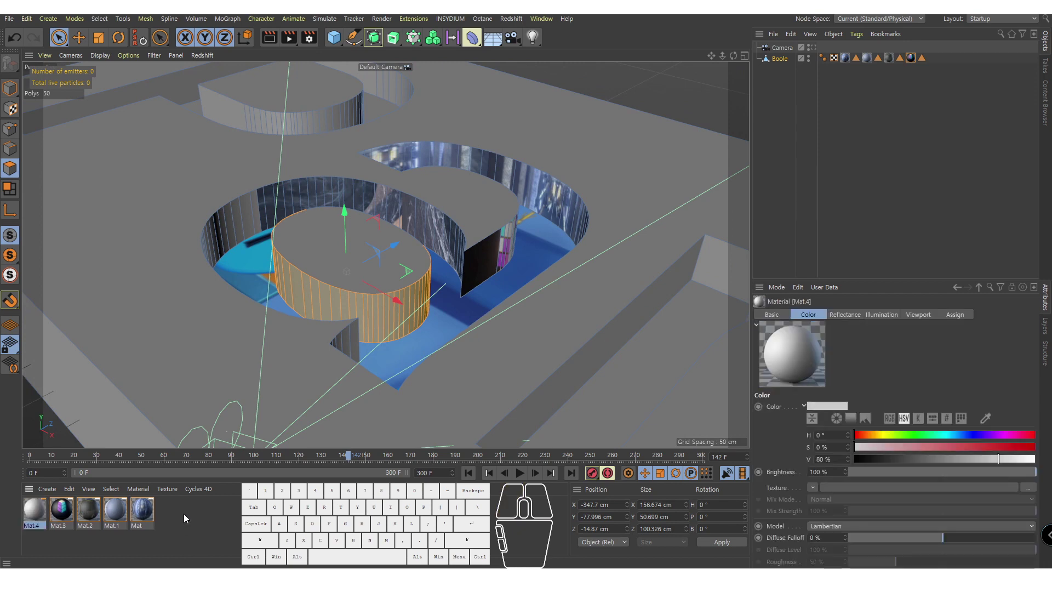
pyautogui.moveTo(44, 513); pyautogui.dragTo(374, 314)
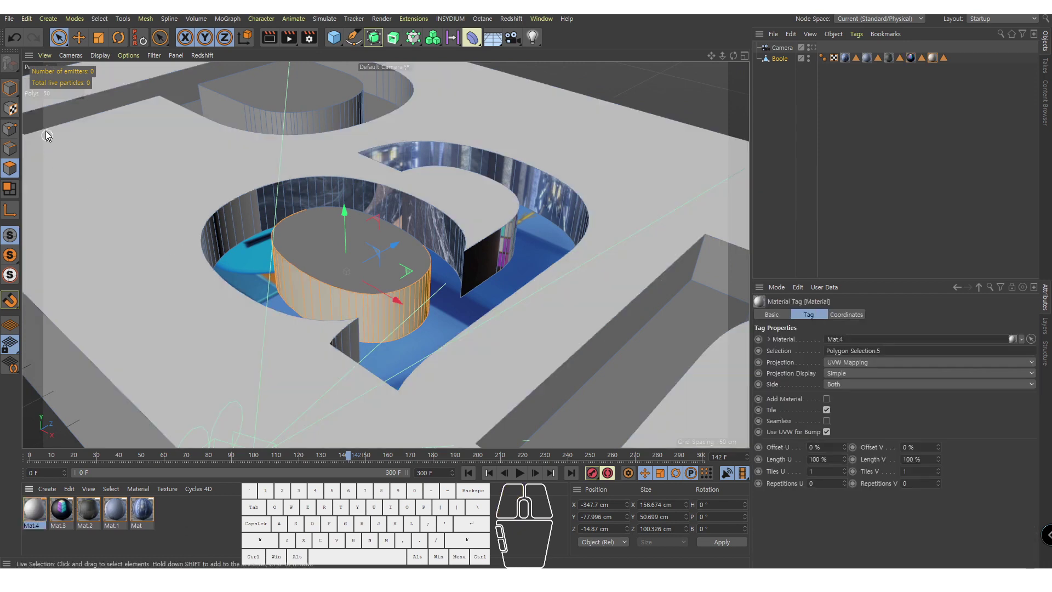
pyautogui.click(11, 88)
pyautogui.press('e')
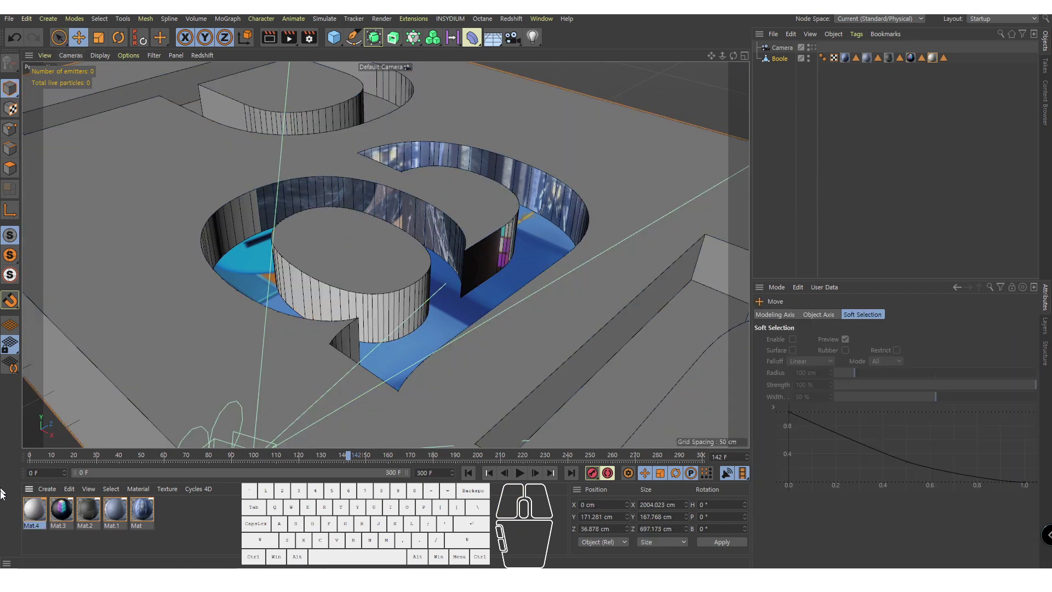
# Step: Load Final_sound.mov from the 06_source folder as the color texture of Mat.4
pyautogui.doubleClick(41, 509)
pyautogui.click(923, 204)
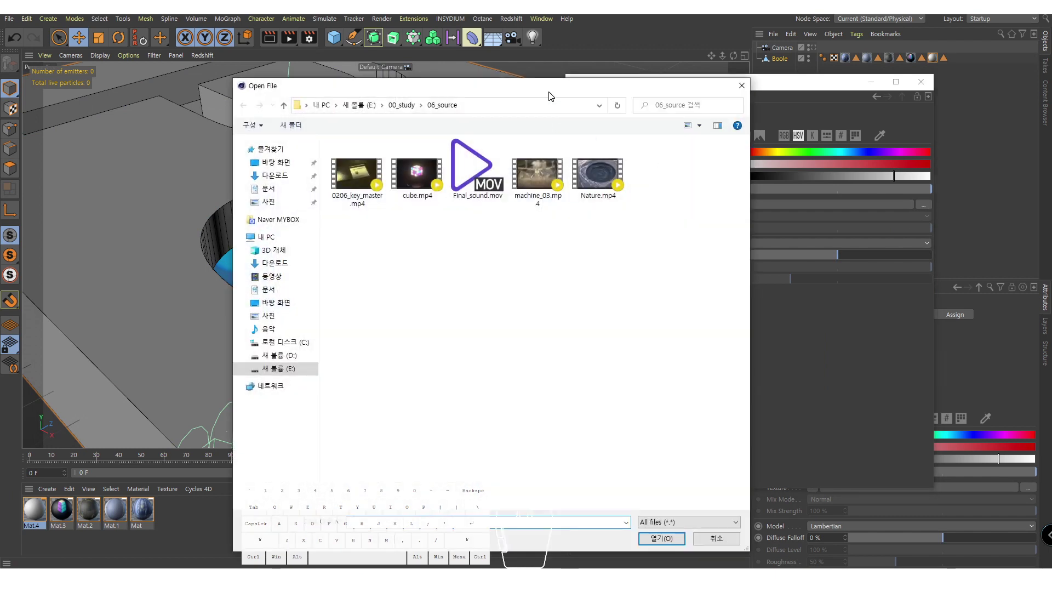
pyautogui.moveTo(551, 96); pyautogui.dragTo(752, 89)
pyautogui.click(672, 167)
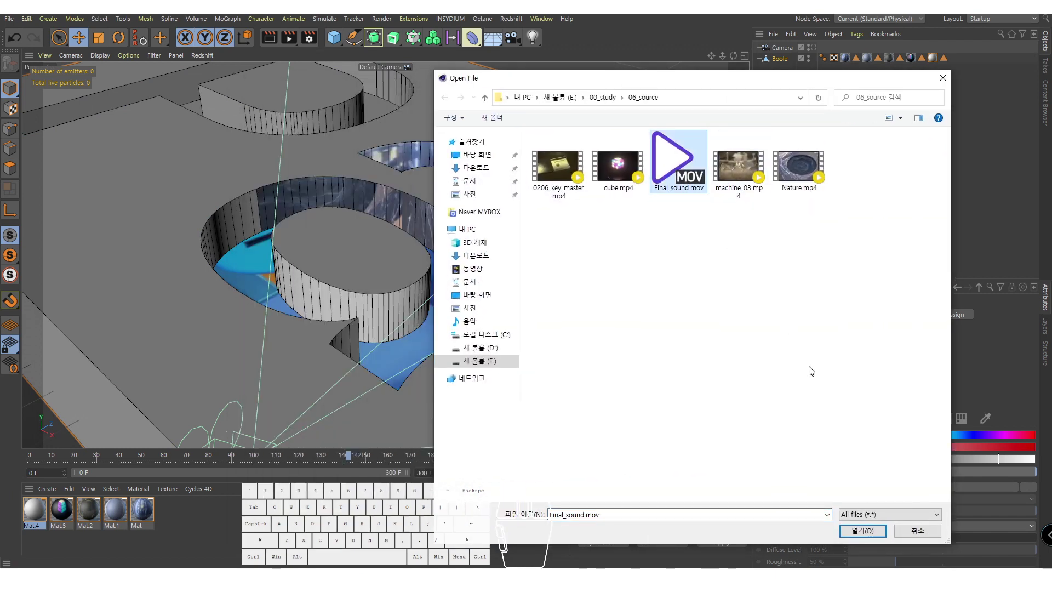
pyautogui.click(863, 530)
pyautogui.click(558, 334)
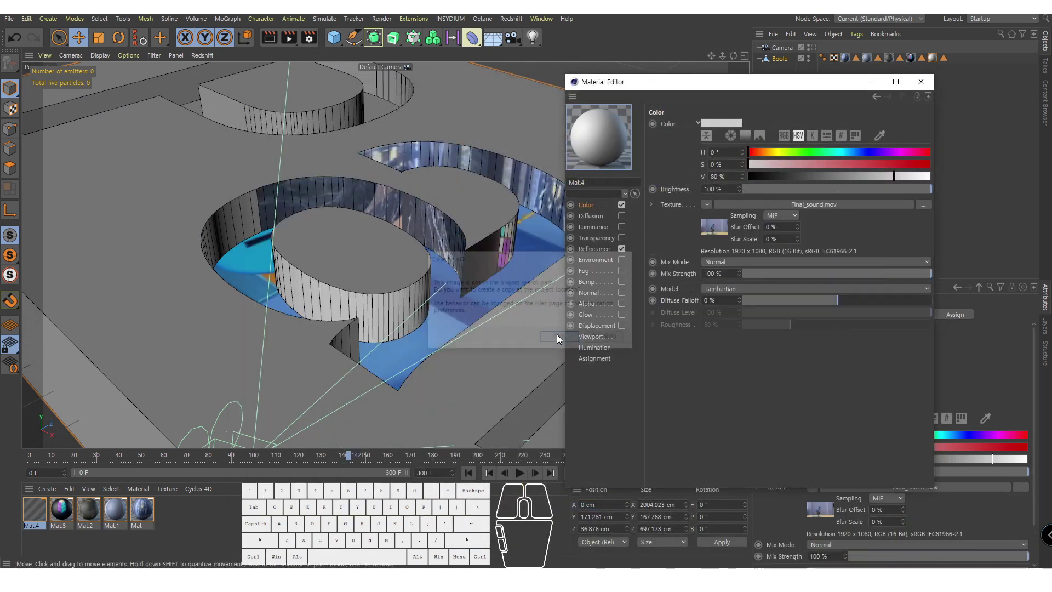
pyautogui.click(870, 82)
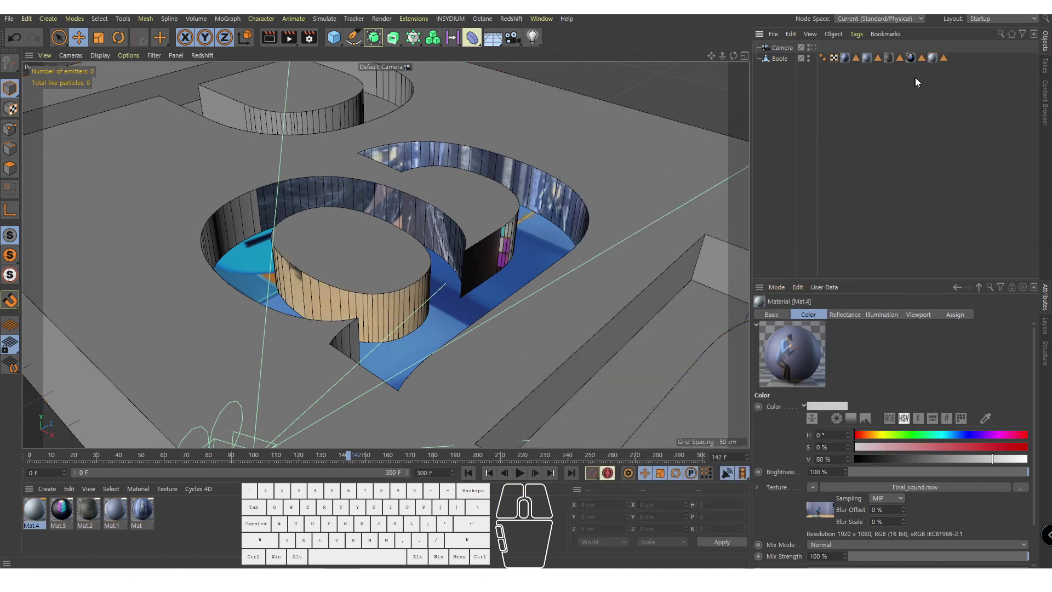
# Step: Set the Mat.4 material tag's projection to Flat and move its texture projection down to Y -64.34 cm
pyautogui.click(932, 58)
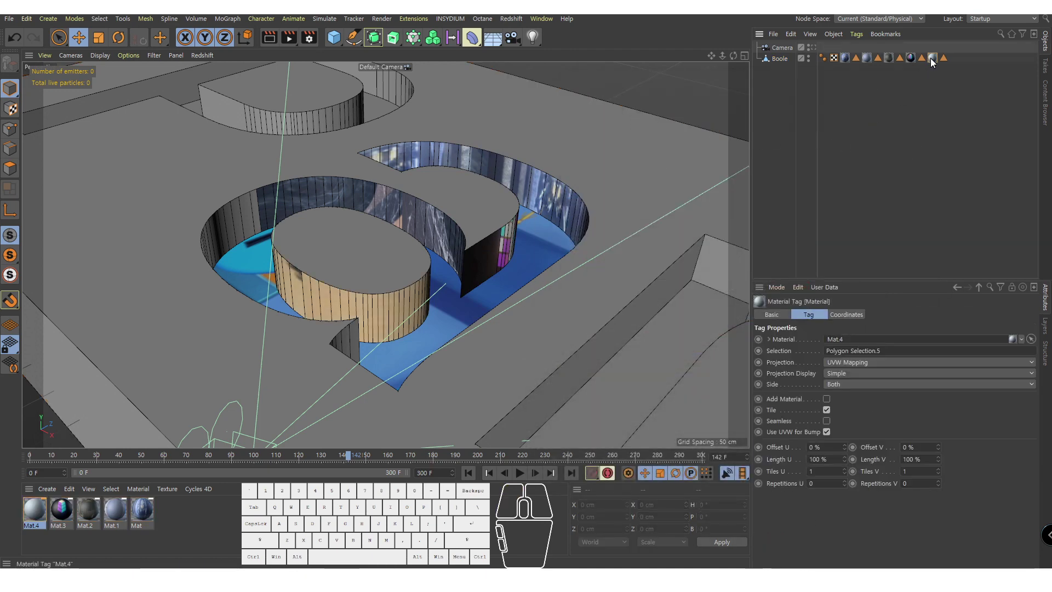
pyautogui.click(856, 364)
pyautogui.click(859, 405)
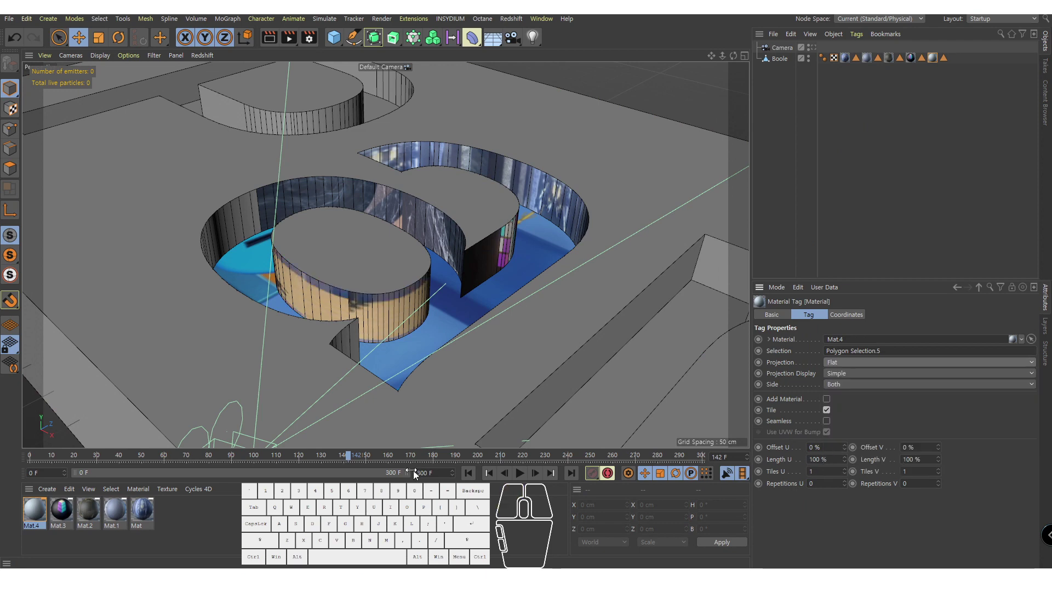
pyautogui.click(11, 108)
pyautogui.scroll(-5, 360, 232)
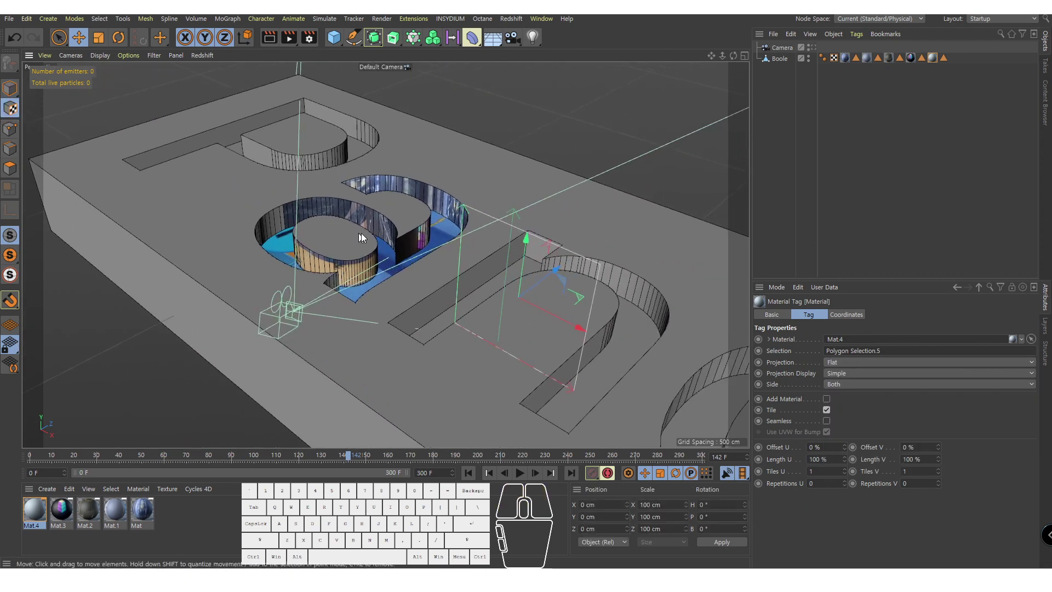
pyautogui.keyDown('alt'); pyautogui.moveTo(452, 315); pyautogui.dragTo(468, 294); pyautogui.keyUp('alt')
pyautogui.moveTo(534, 254); pyautogui.dragTo(523, 302)
# Step: Set the movie start frame to 100 in the animation settings of Mat.4's color texture
pyautogui.doubleClick(42, 513)
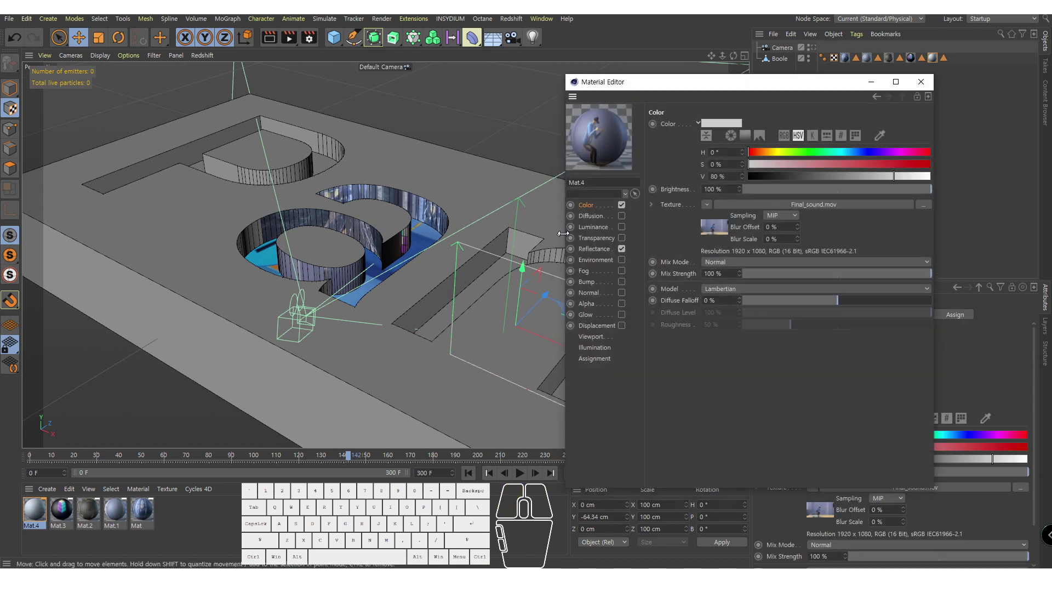
pyautogui.click(708, 240)
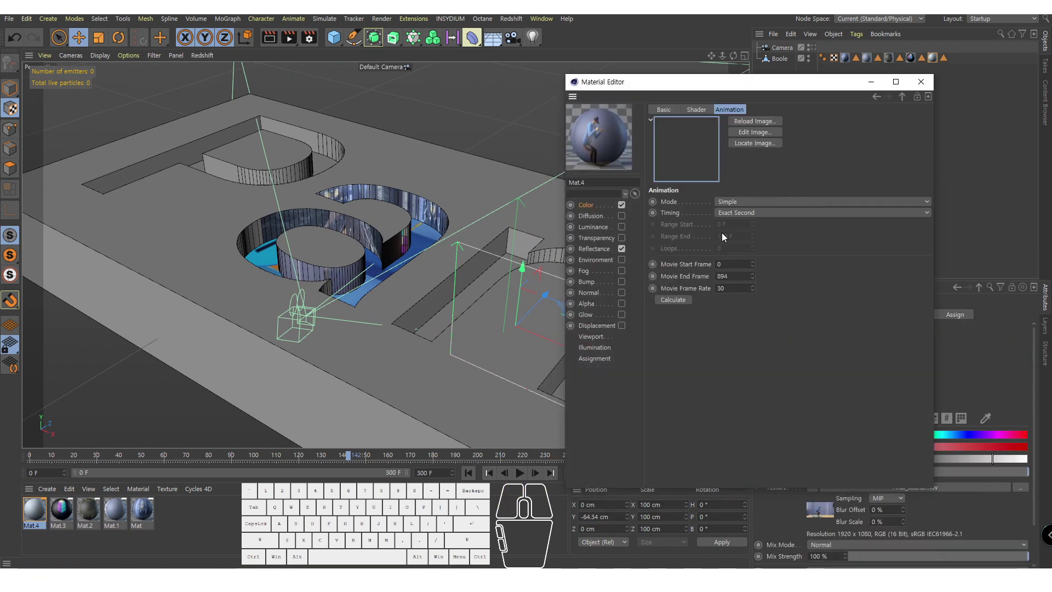
pyautogui.click(737, 276)
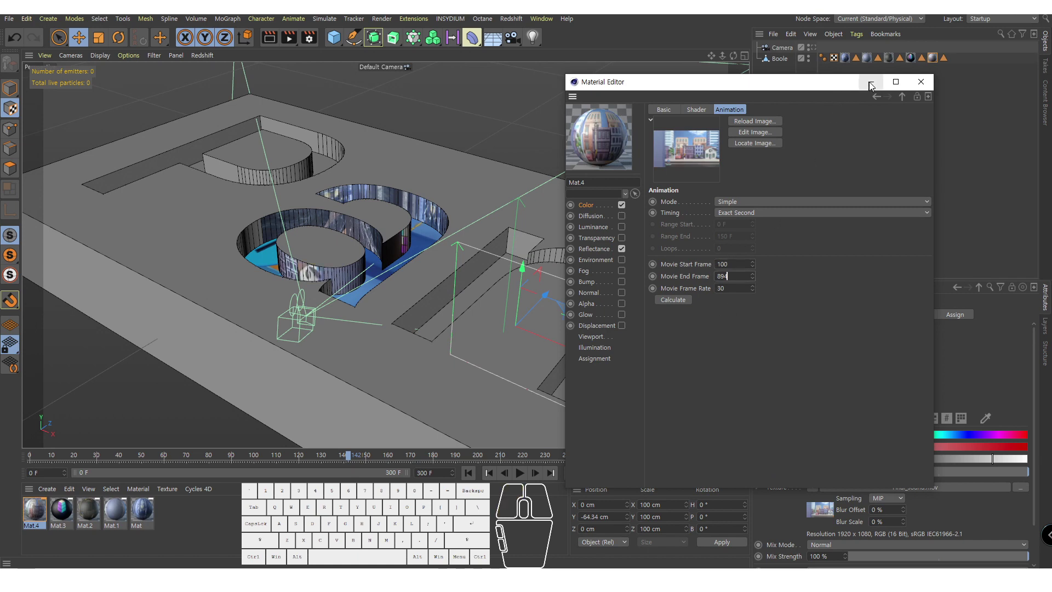
pyautogui.click(871, 86)
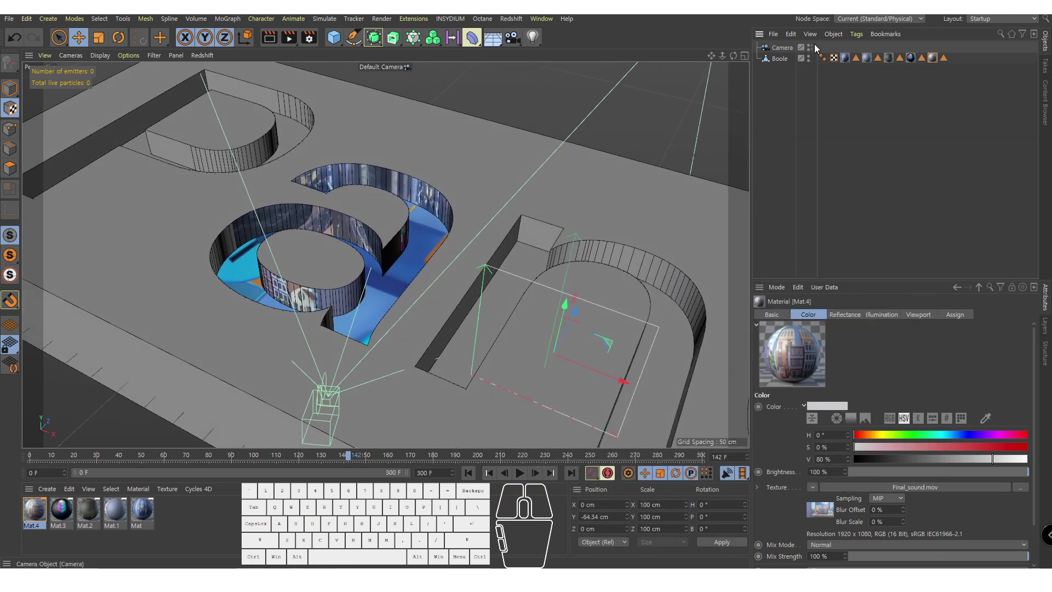
# Step: Play the animation from frame 52 through the scene camera to check the textures until the whole word is in view
pyautogui.click(812, 47)
pyautogui.click(146, 455)
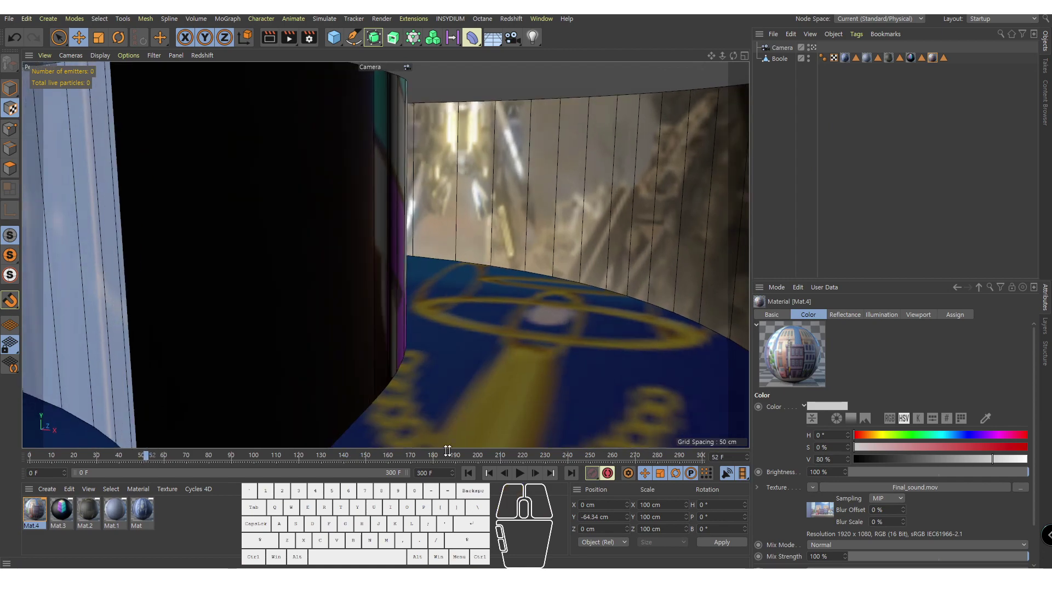
pyautogui.click(518, 473)
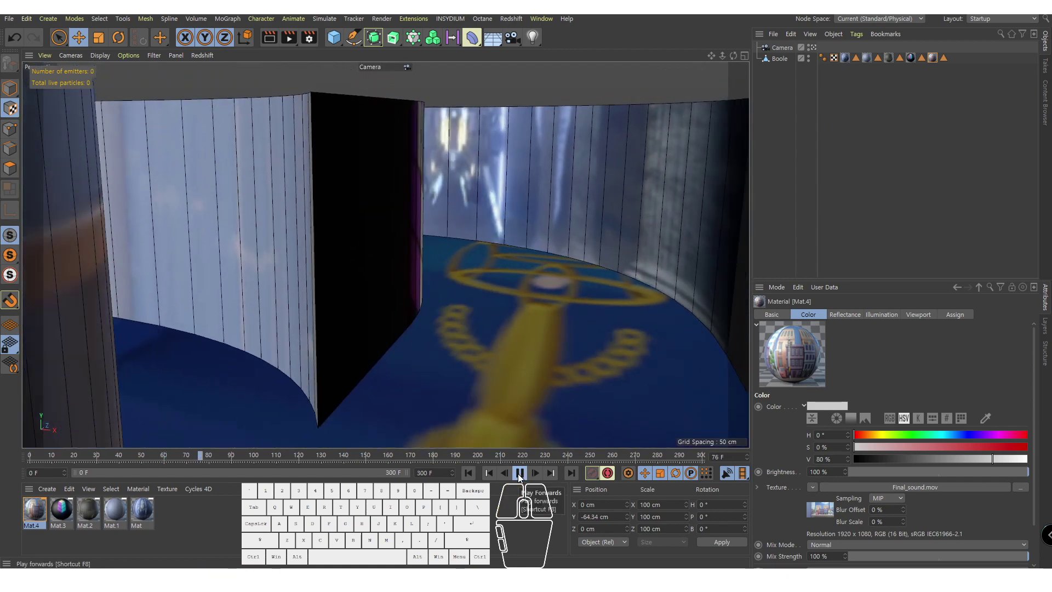
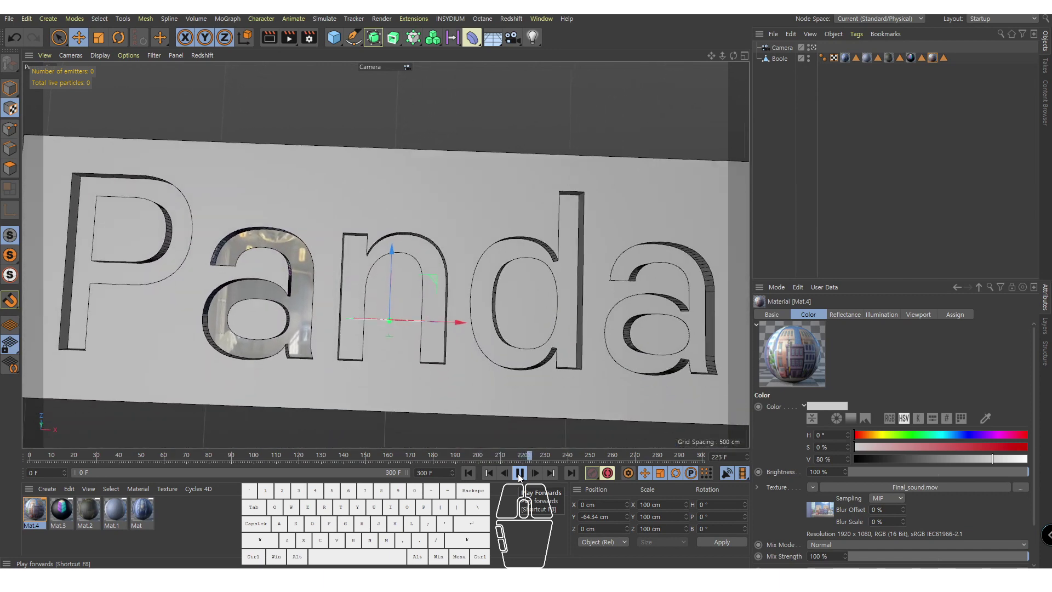
pyautogui.click(520, 472)
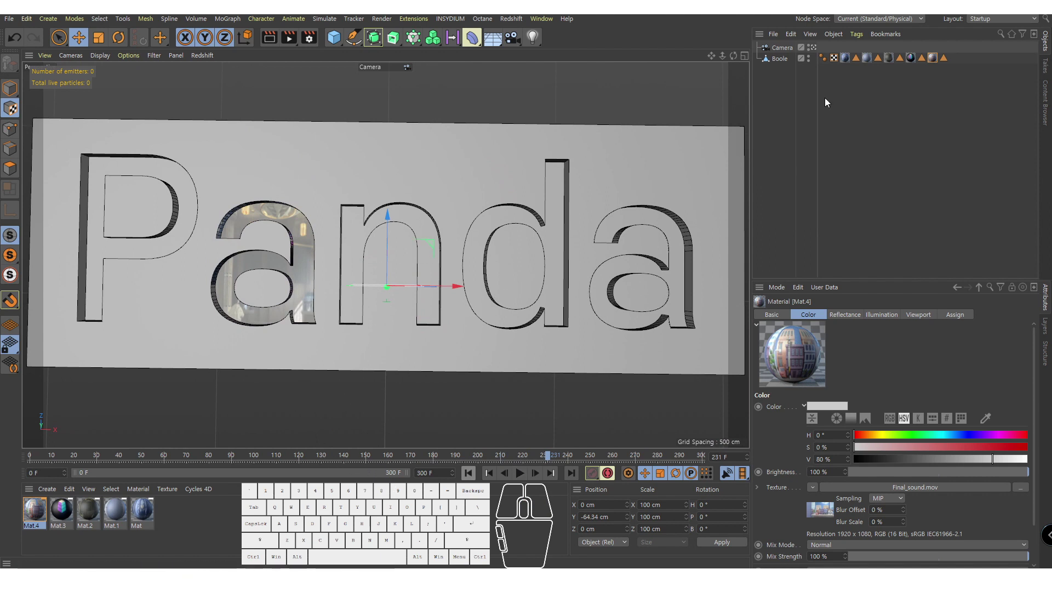
# Step: Select the recessed floor of the letter P on the Boole object in polygon mode and apply Mat.3 to it
pyautogui.click(779, 58)
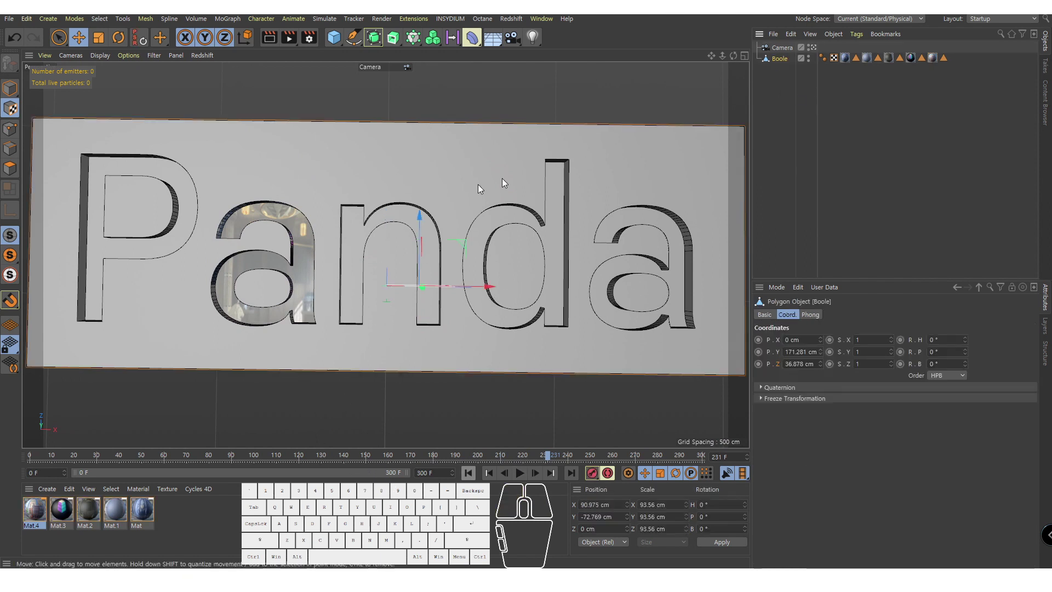
pyautogui.click(8, 167)
pyautogui.click(175, 176)
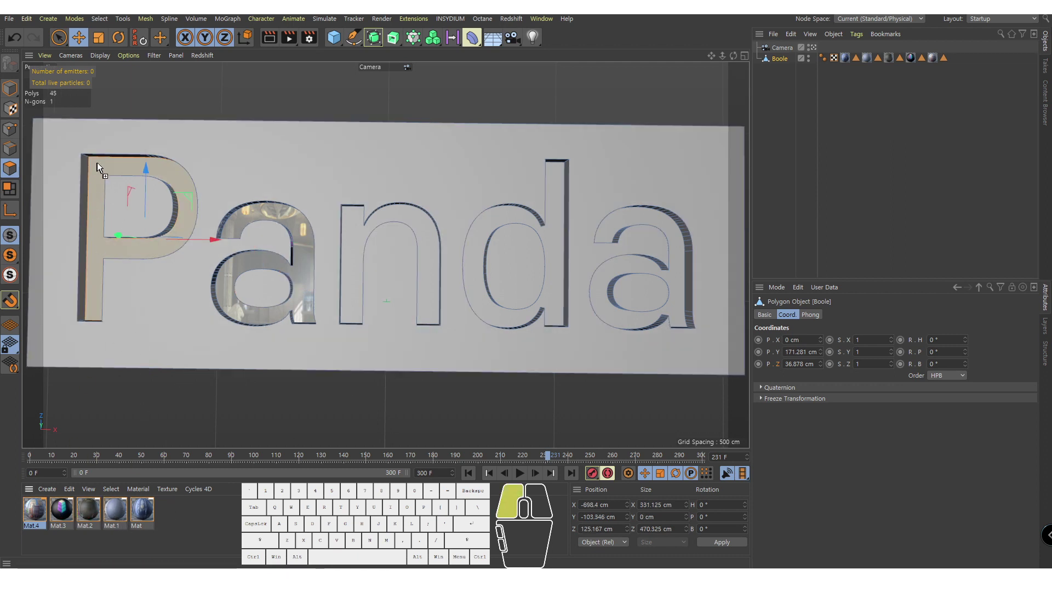
pyautogui.moveTo(97, 162); pyautogui.dragTo(97, 163)
# Step: Apply Mat.4 to the recessed floor of the letter n and Mat.2 to the recessed floor of the letter d
pyautogui.click(429, 247)
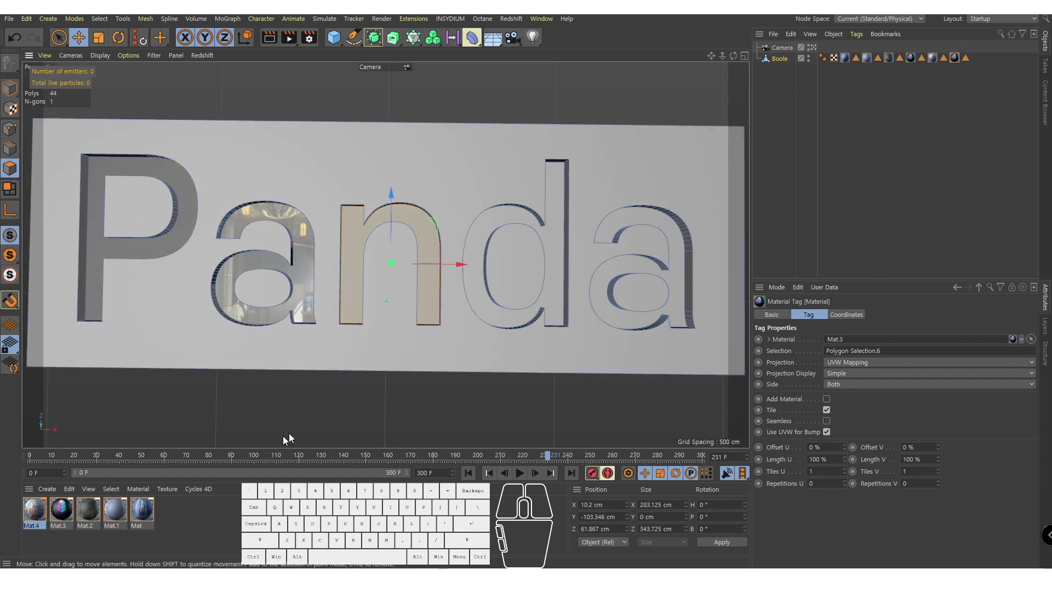
pyautogui.moveTo(429, 223); pyautogui.dragTo(428, 235)
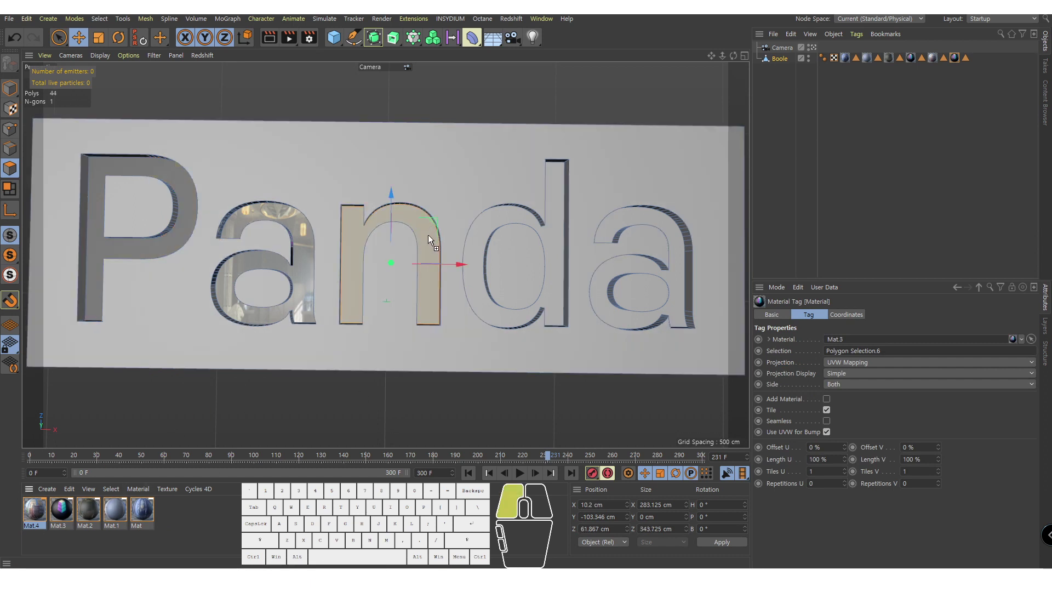
pyautogui.click(548, 240)
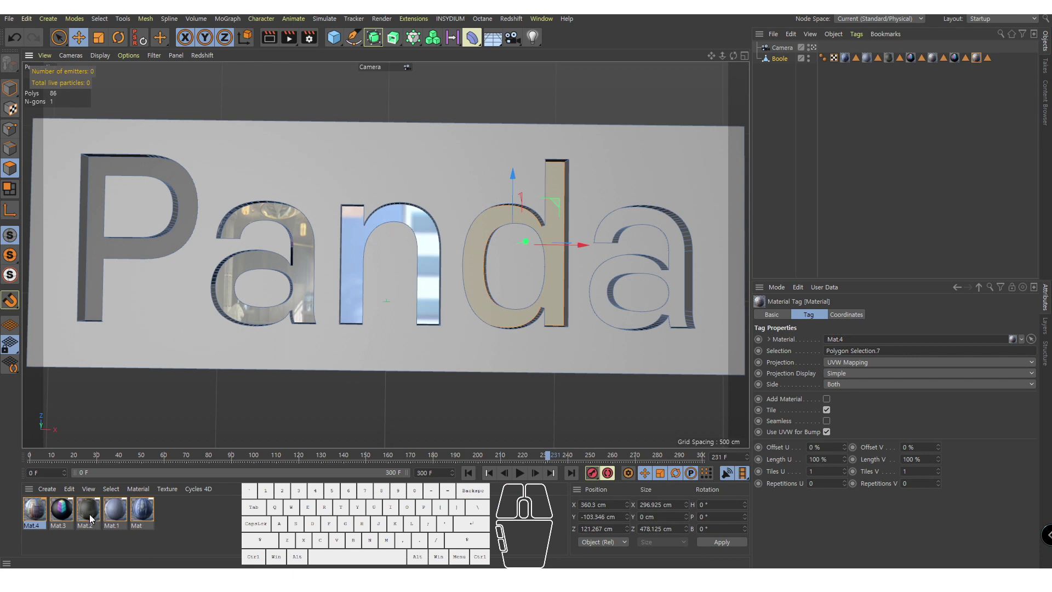
pyautogui.moveTo(556, 235); pyautogui.dragTo(556, 236)
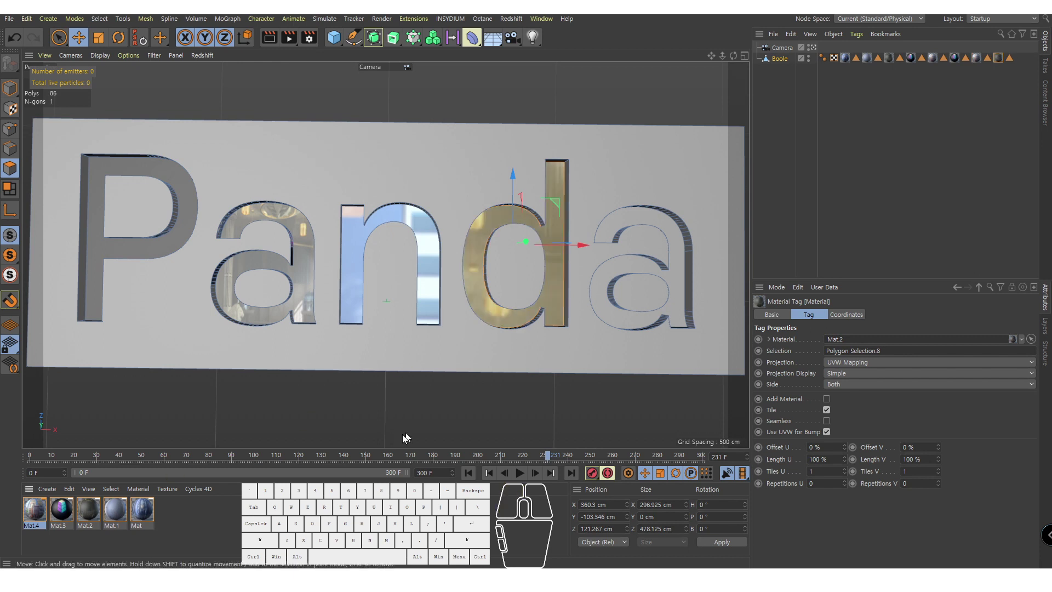
# Step: Select the recessed floor of the last letter a and apply Mat.1 to it
pyautogui.click(630, 290)
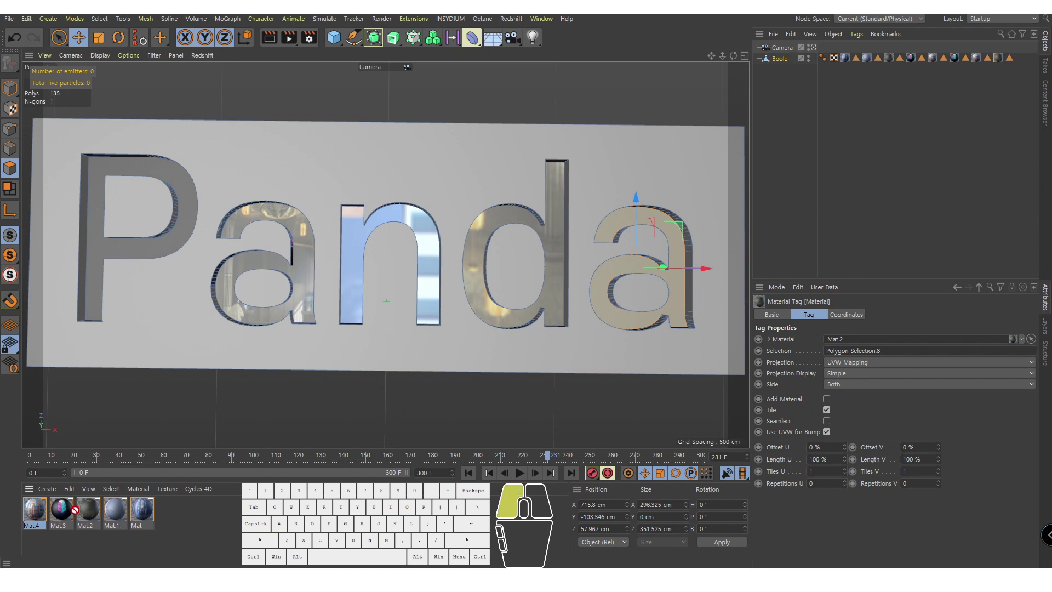
pyautogui.moveTo(84, 515); pyautogui.dragTo(126, 511)
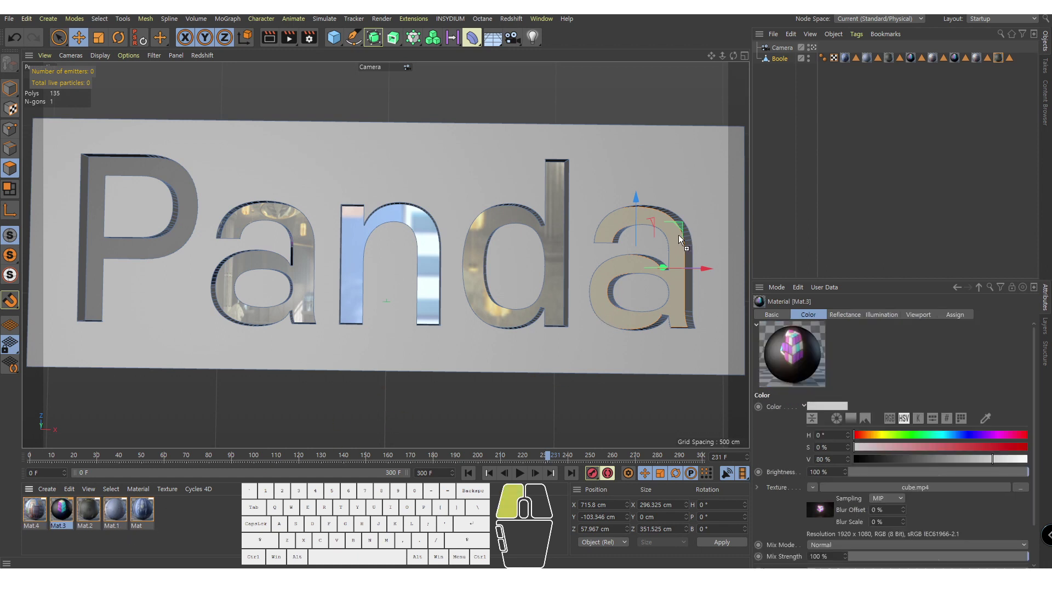
pyautogui.moveTo(679, 240); pyautogui.dragTo(679, 240)
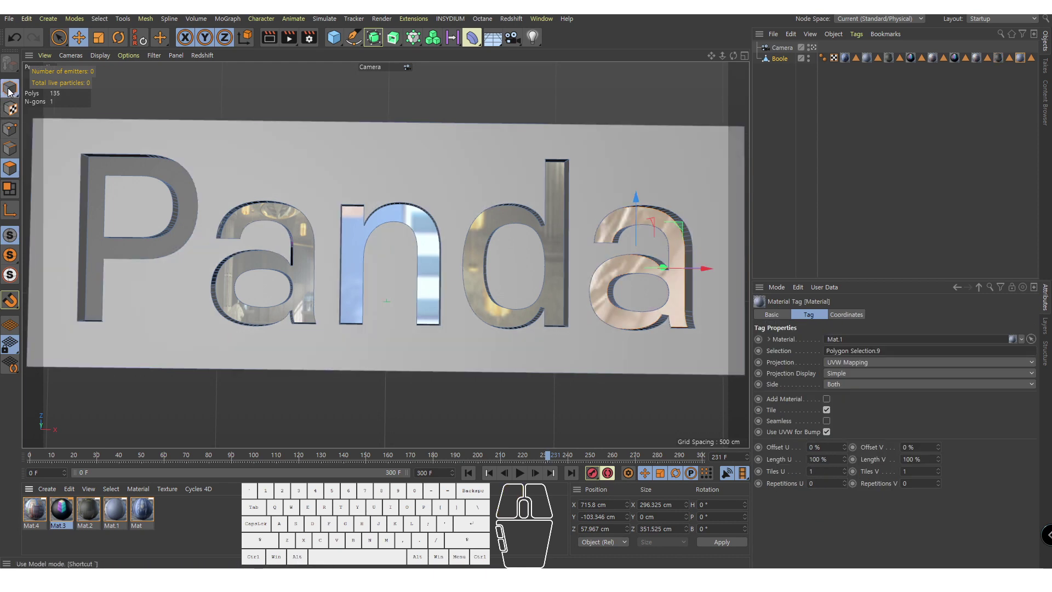
# Step: Return to model mode and leave the scene camera to view the lettering through the default camera
pyautogui.click(9, 89)
pyautogui.click(897, 122)
pyautogui.click(813, 47)
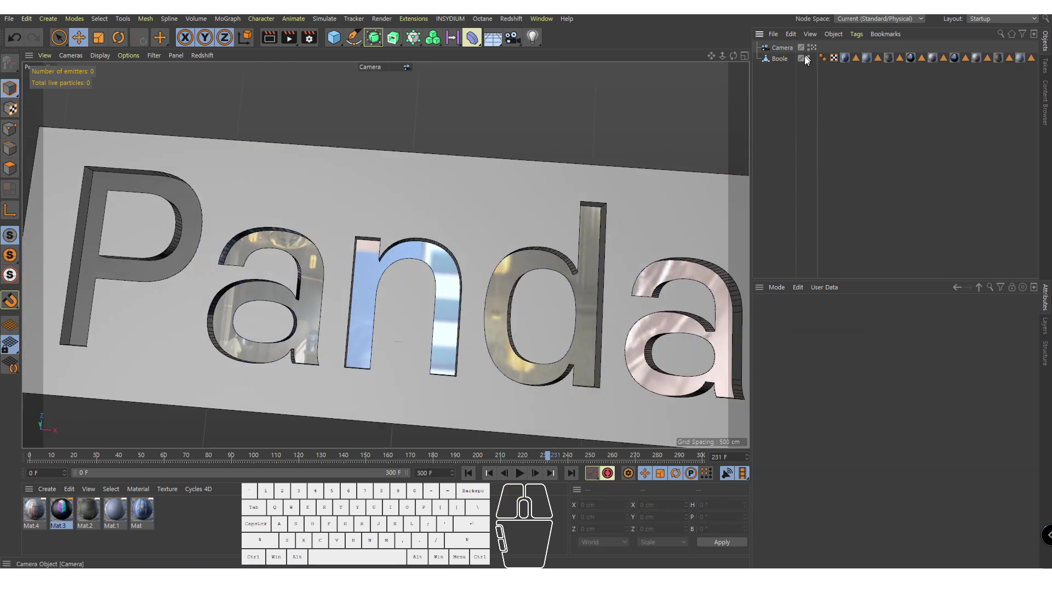
pyautogui.keyDown('alt'); pyautogui.moveTo(565, 258); pyautogui.dragTo(563, 263); pyautogui.keyUp('alt')
pyautogui.keyDown('alt'); pyautogui.moveTo(403, 270); pyautogui.dragTo(470, 268); pyautogui.keyUp('alt')
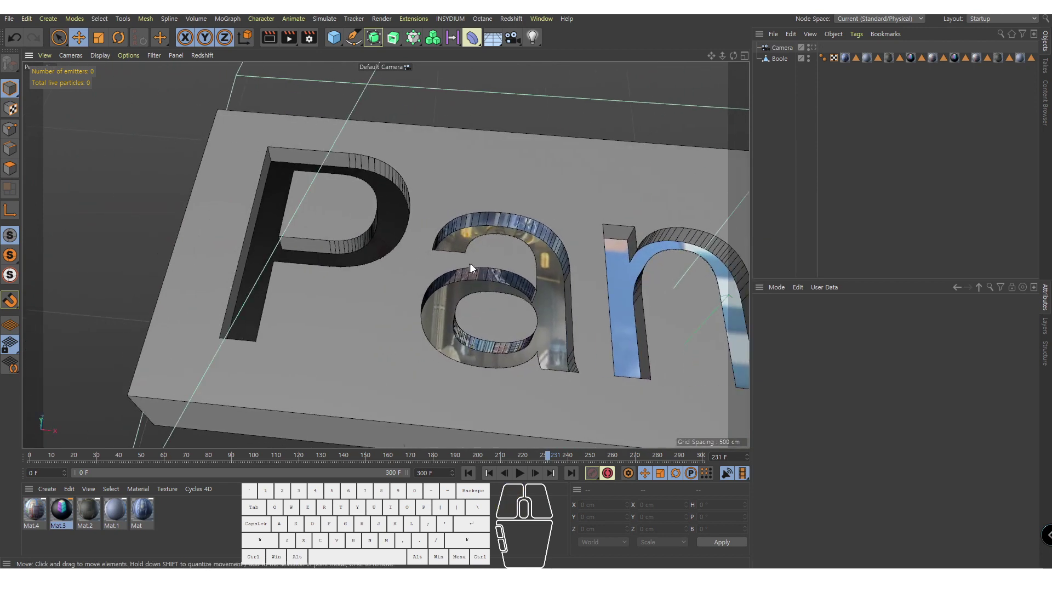
# Step: Recall the stored polygon selections on the Boole object to identify the one covering the P floor
pyautogui.click(944, 58)
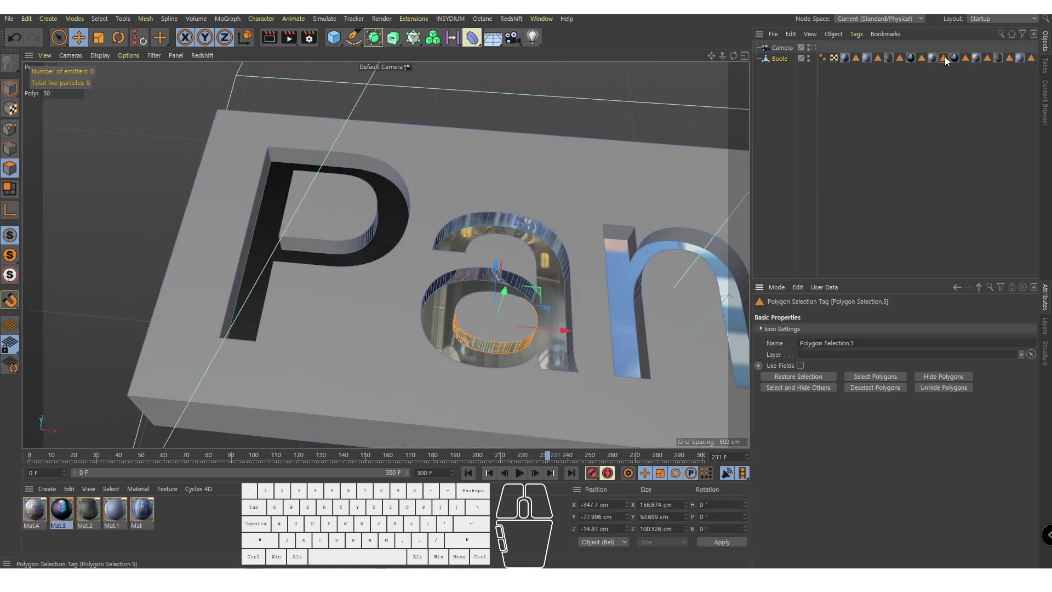
pyautogui.click(921, 58)
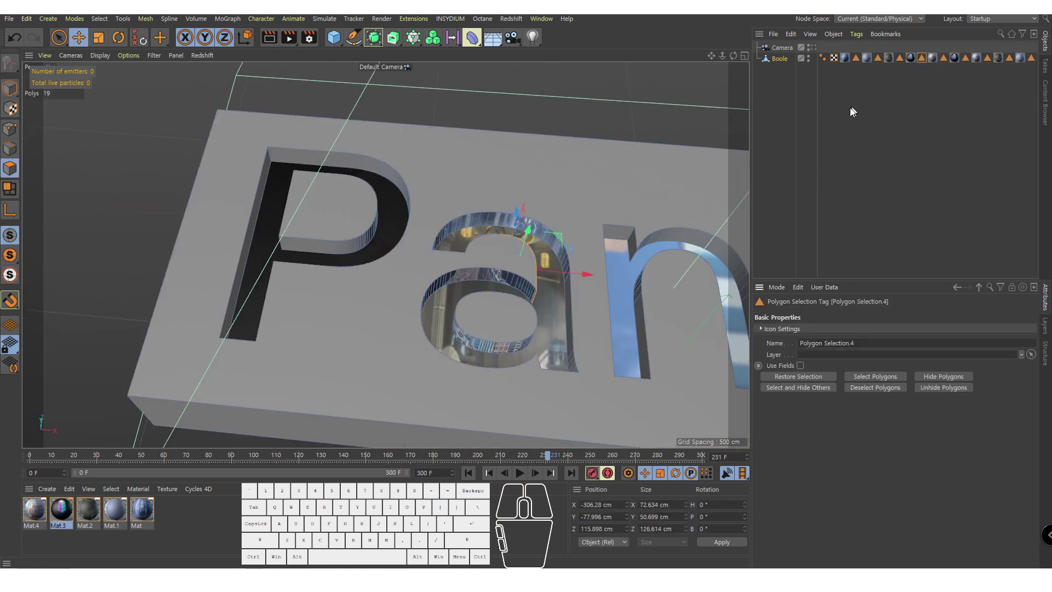
pyautogui.doubleClick(964, 59)
pyautogui.keyDown('alt'); pyautogui.moveTo(463, 185); pyautogui.dragTo(400, 274); pyautogui.keyUp('alt')
# Step: Set the projection of the n floor's Mat.4 material tag to Flat and switch to texture mode
pyautogui.click(976, 59)
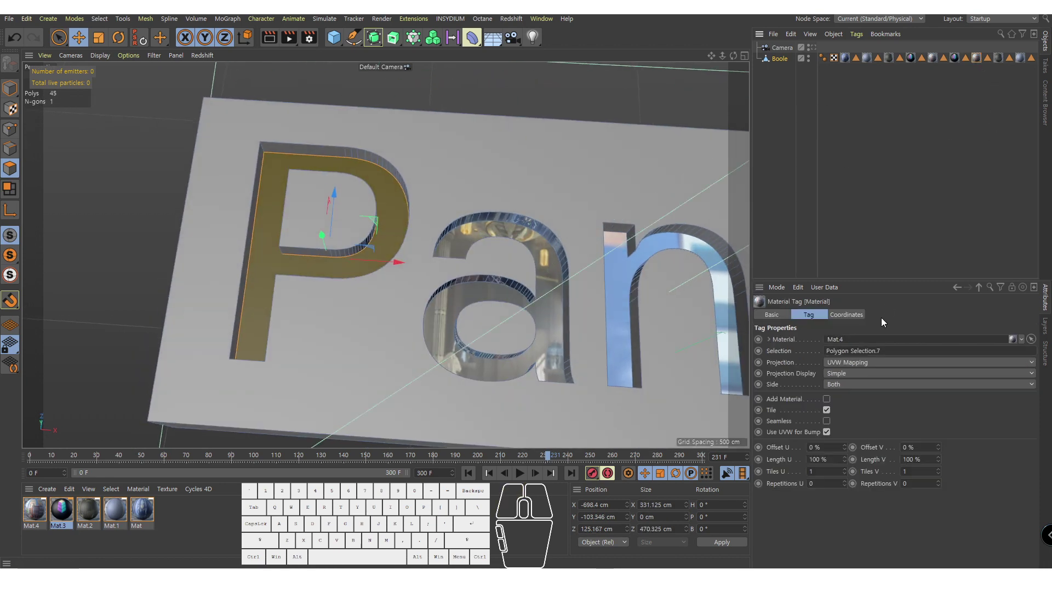
pyautogui.click(848, 366)
pyautogui.click(843, 401)
pyautogui.keyDown('alt'); pyautogui.moveTo(657, 340); pyautogui.dragTo(38, 159); pyautogui.keyUp('alt')
pyautogui.click(10, 108)
pyautogui.keyDown('alt'); pyautogui.moveTo(290, 245); pyautogui.dragTo(383, 213); pyautogui.keyUp('alt')
pyautogui.press('r')
# Step: Recall the P floor's polygon selection, set its Mat.3 material tag's projection to Flat, and return to texture mode
pyautogui.doubleClick(965, 57)
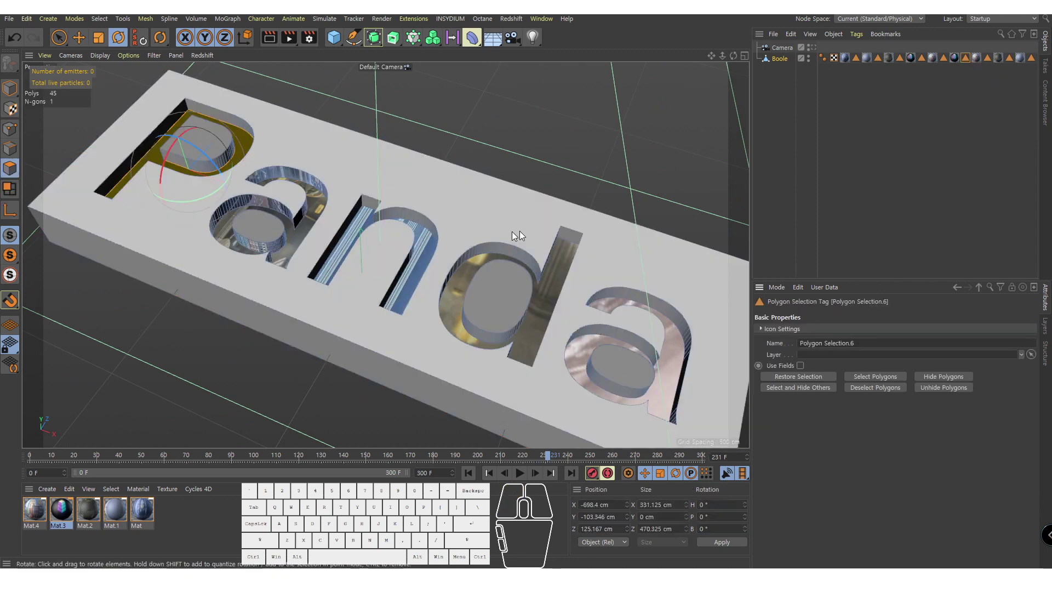
pyautogui.keyDown('alt'); pyautogui.moveTo(519, 231); pyautogui.dragTo(712, 137); pyautogui.keyUp('alt')
pyautogui.click(954, 57)
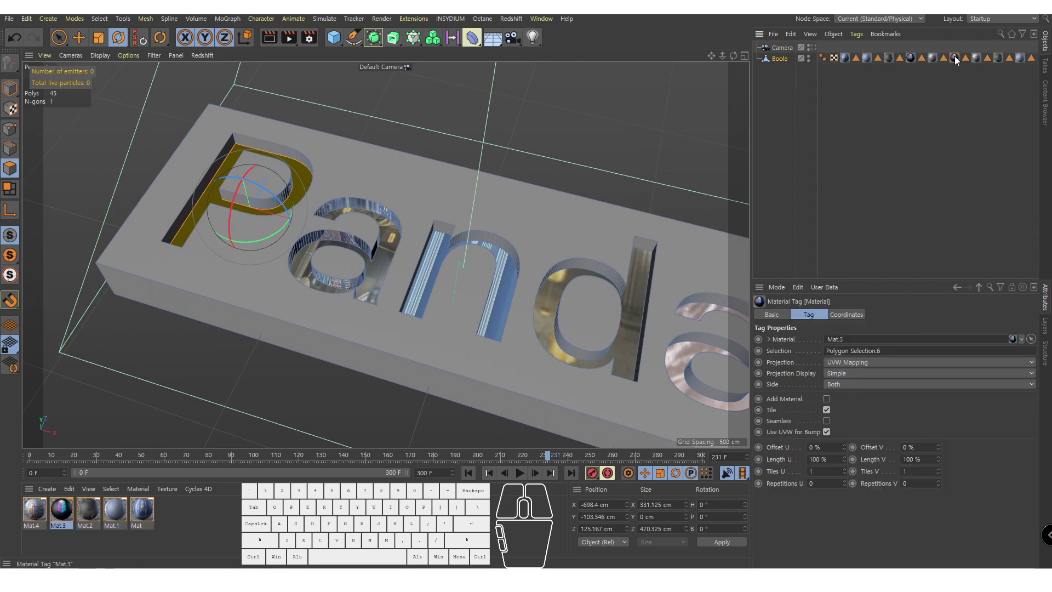
pyautogui.click(855, 362)
pyautogui.click(848, 402)
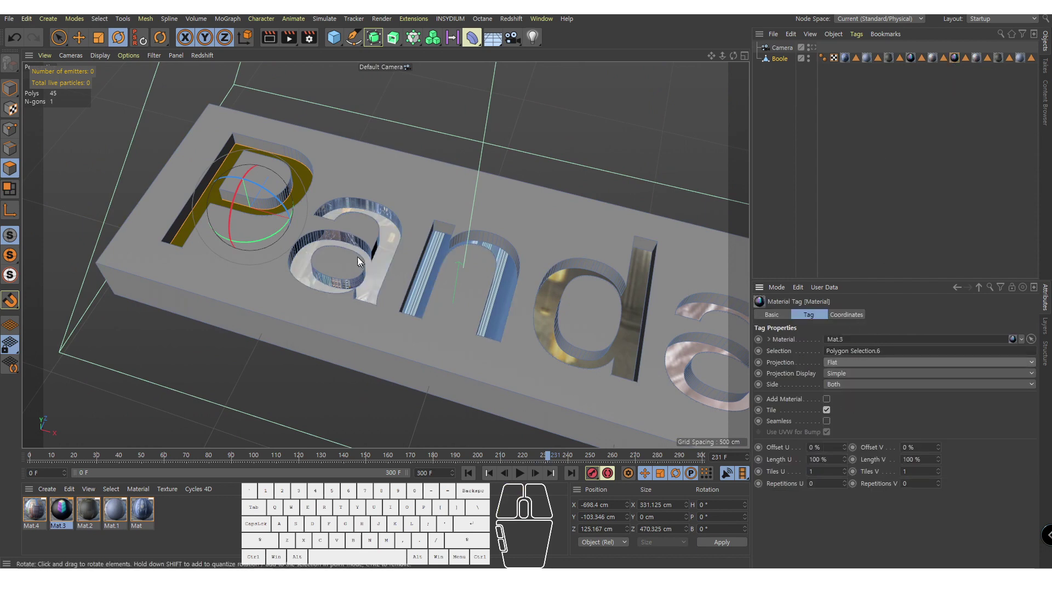
pyautogui.keyDown('alt'); pyautogui.moveTo(357, 256); pyautogui.dragTo(401, 248); pyautogui.keyUp('alt')
pyautogui.click(13, 109)
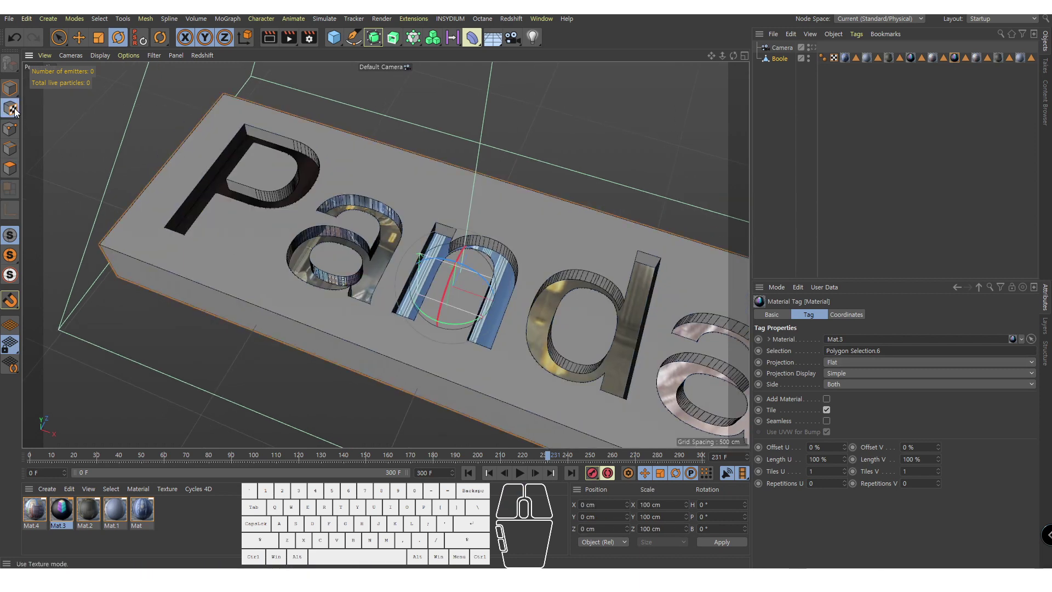
# Step: Restore Polygon Selection.2, .5 and .6 in turn to check which faces of the lettering each one covers
pyautogui.click(904, 115)
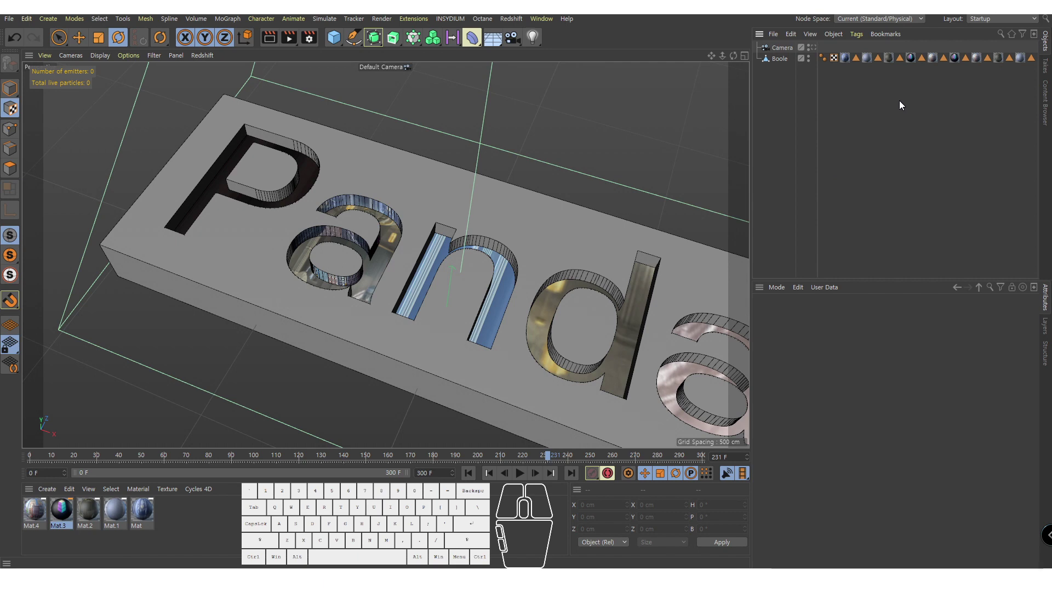
pyautogui.doubleClick(878, 59)
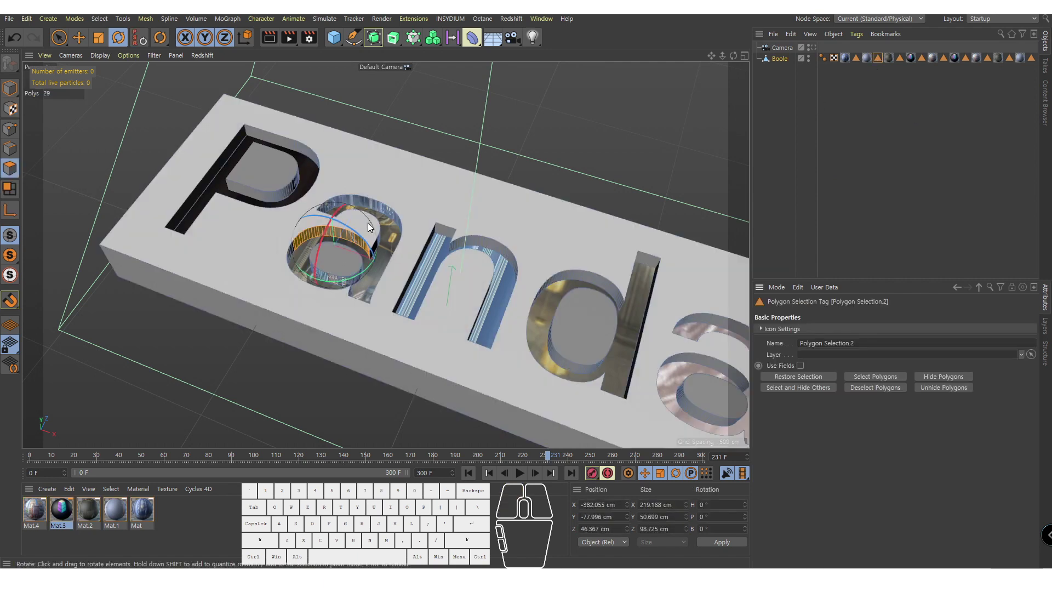
pyautogui.keyDown('alt'); pyautogui.moveTo(350, 241); pyautogui.dragTo(336, 279); pyautogui.keyUp('alt')
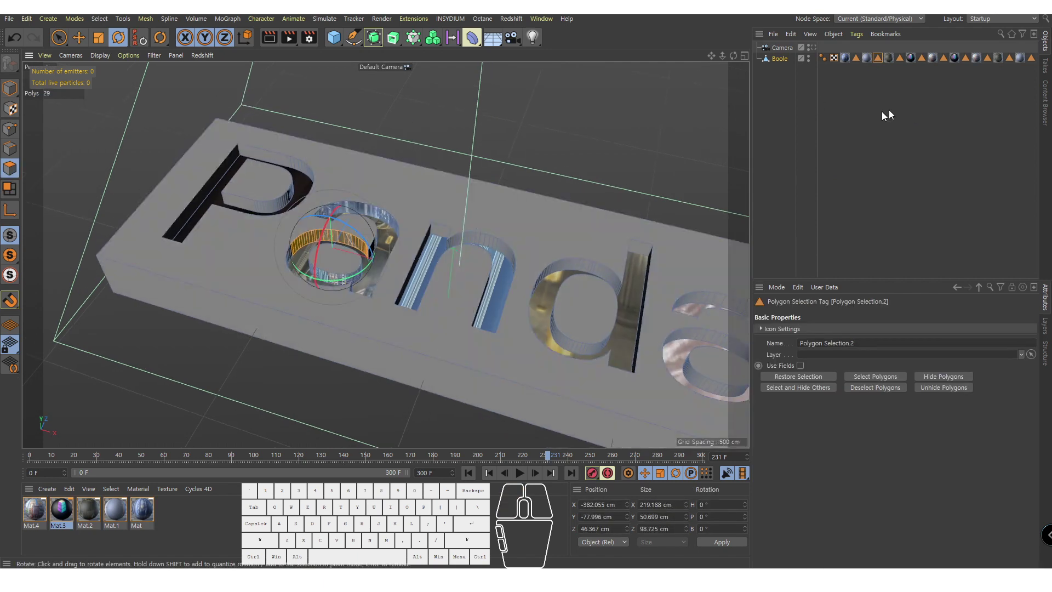
pyautogui.doubleClick(943, 57)
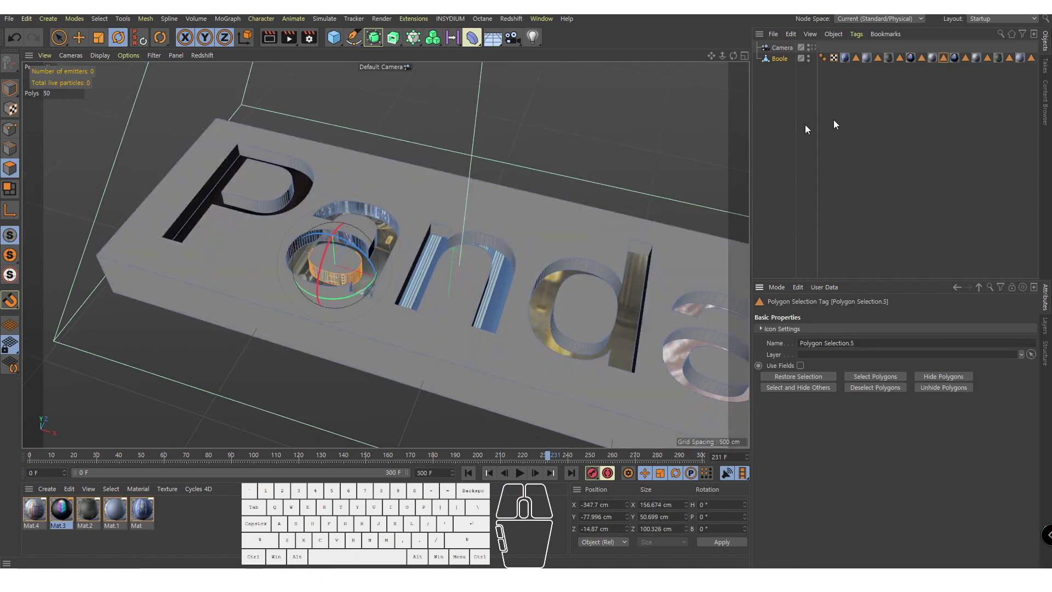
pyautogui.doubleClick(964, 58)
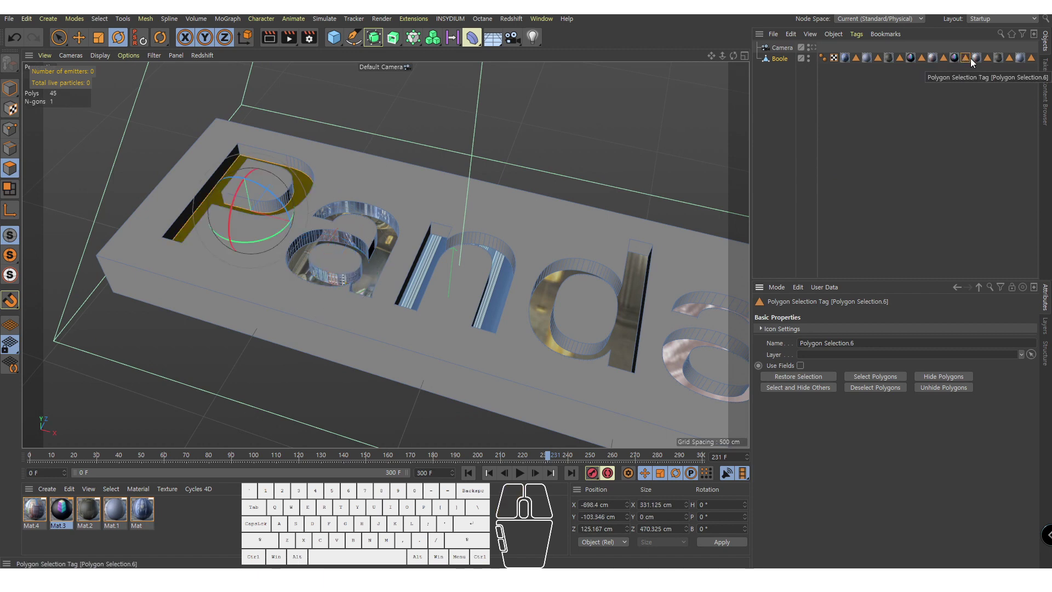
pyautogui.keyDown('alt'); pyautogui.moveTo(337, 218); pyautogui.dragTo(421, 228); pyautogui.keyUp('alt')
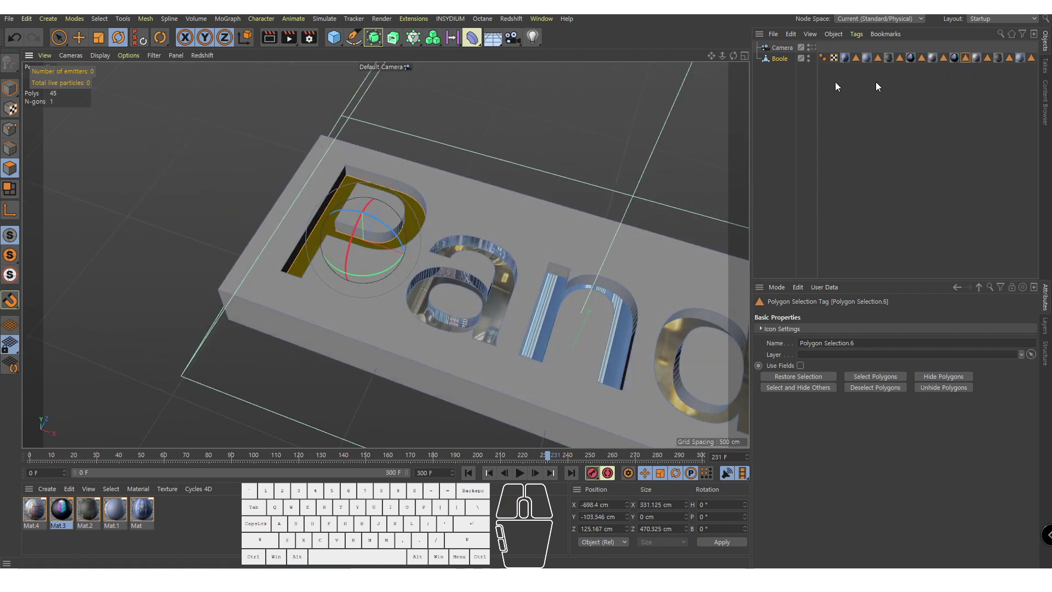
# Step: Rotate the texture projection of the P floor's Mat.3 tag to a pitch of -90° and scale it to about 237 cm
pyautogui.click(954, 58)
pyautogui.keyDown('alt'); pyautogui.moveTo(570, 176); pyautogui.dragTo(285, 187); pyautogui.keyUp('alt')
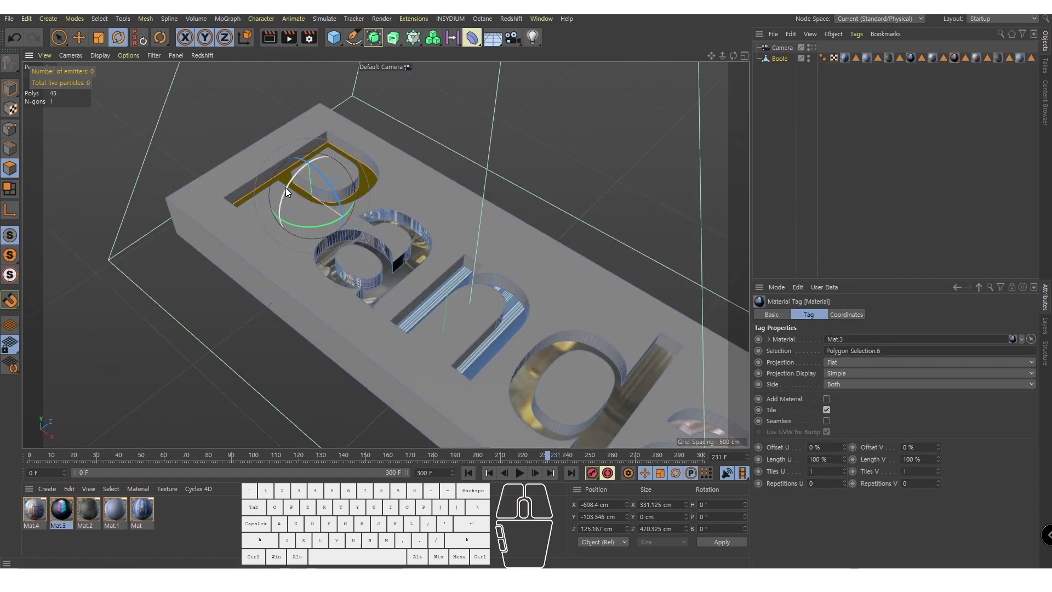
pyautogui.click(11, 109)
pyautogui.moveTo(439, 305); pyautogui.dragTo(509, 356)
pyautogui.press('t')
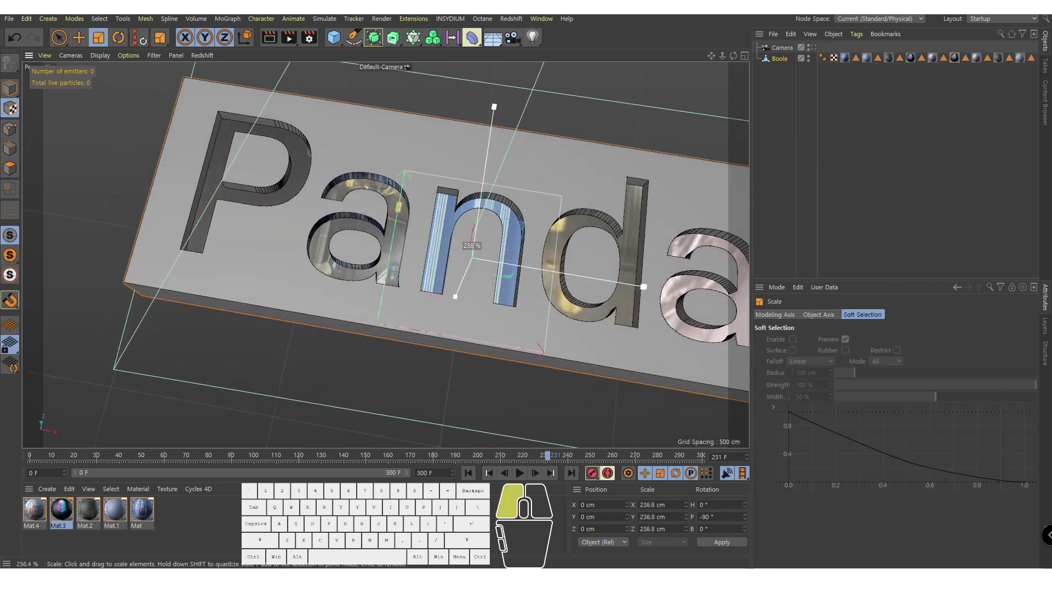
# Step: Move the Mat.3 texture projection so that the cube video falls on the floor of the letter P
pyautogui.press('e')
pyautogui.moveTo(508, 255); pyautogui.dragTo(630, 274)
pyautogui.moveTo(539, 230); pyautogui.dragTo(533, 128)
# Step: Rotate the texture projection of the n floor's Mat.4 tag to a pitch of -90° and scale it to 277.4 cm
pyautogui.click(976, 59)
pyautogui.press('r')
pyautogui.press('e')
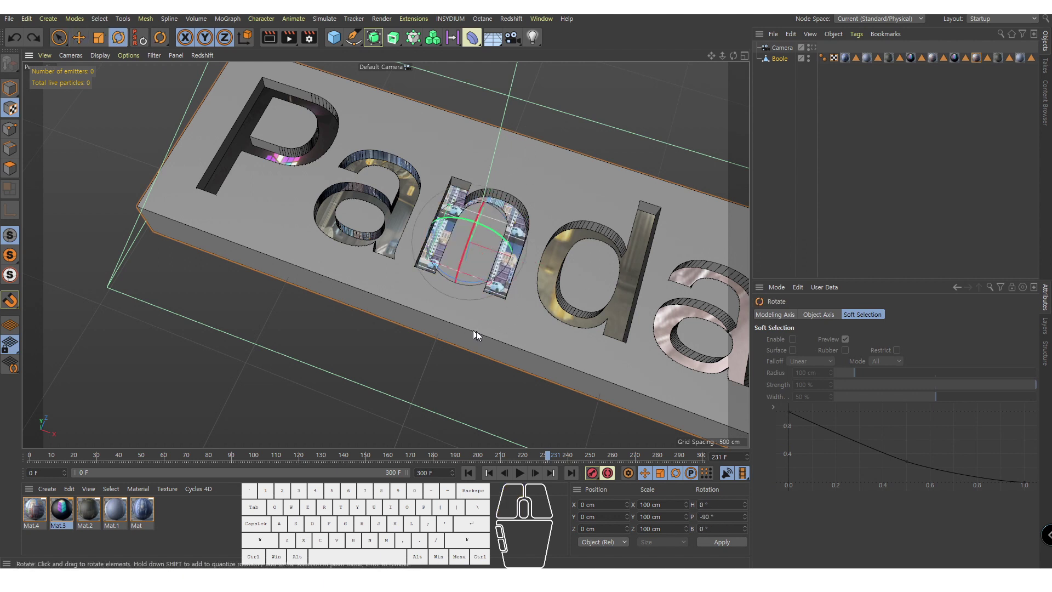
pyautogui.press('t')
pyautogui.moveTo(476, 331); pyautogui.dragTo(712, 307)
# Step: Move the Mat.4 texture projection on the n floor to Z 97.951 cm
pyautogui.press('e')
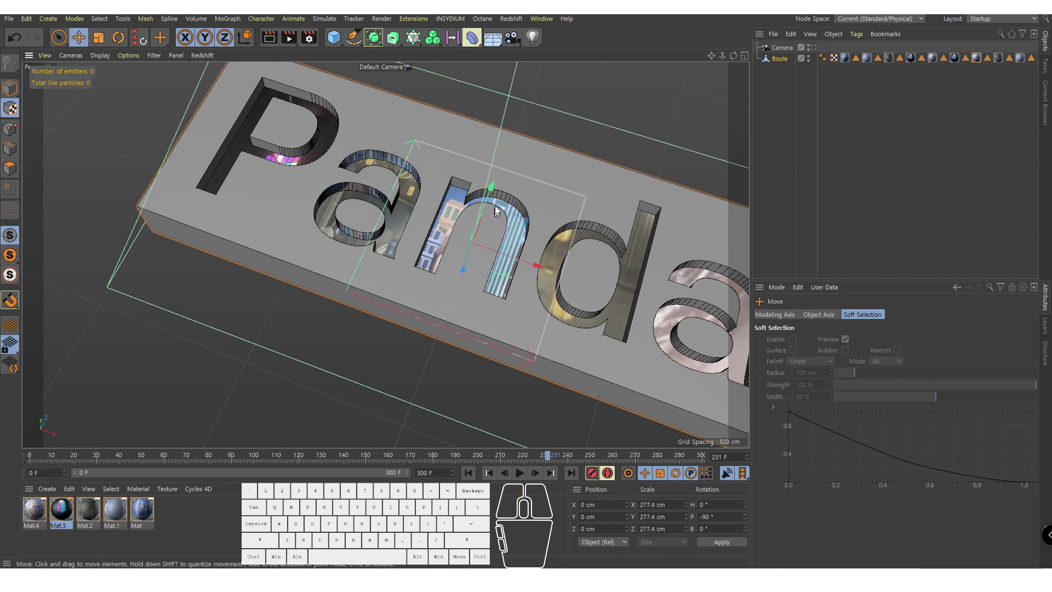
pyautogui.moveTo(490, 196); pyautogui.dragTo(500, 176)
pyautogui.scroll(-5, 471, 320)
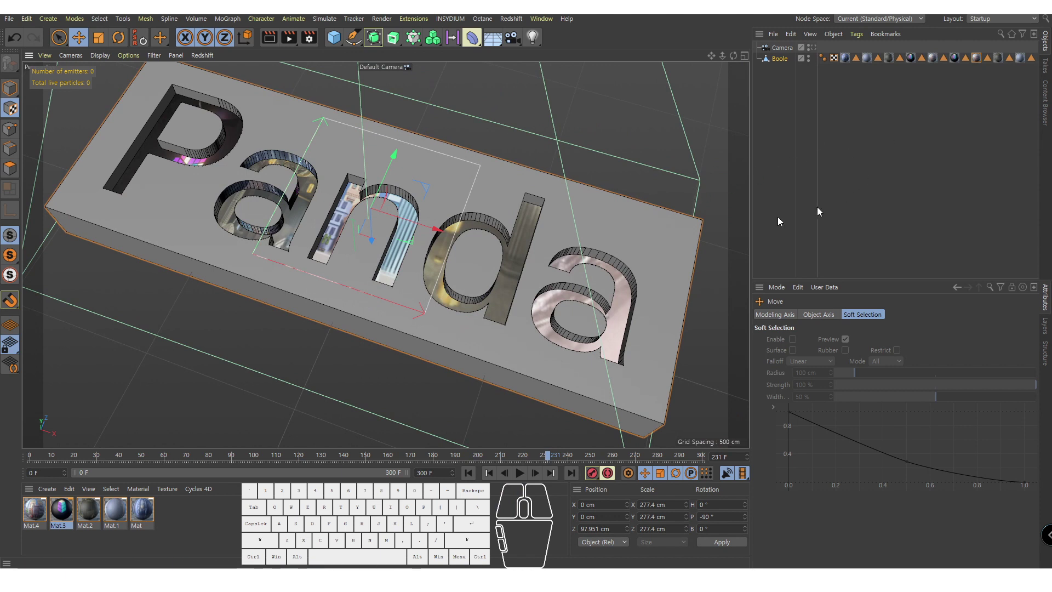
# Step: Set the projection of the d floor's Mat.2 material tag to Flat
pyautogui.click(997, 58)
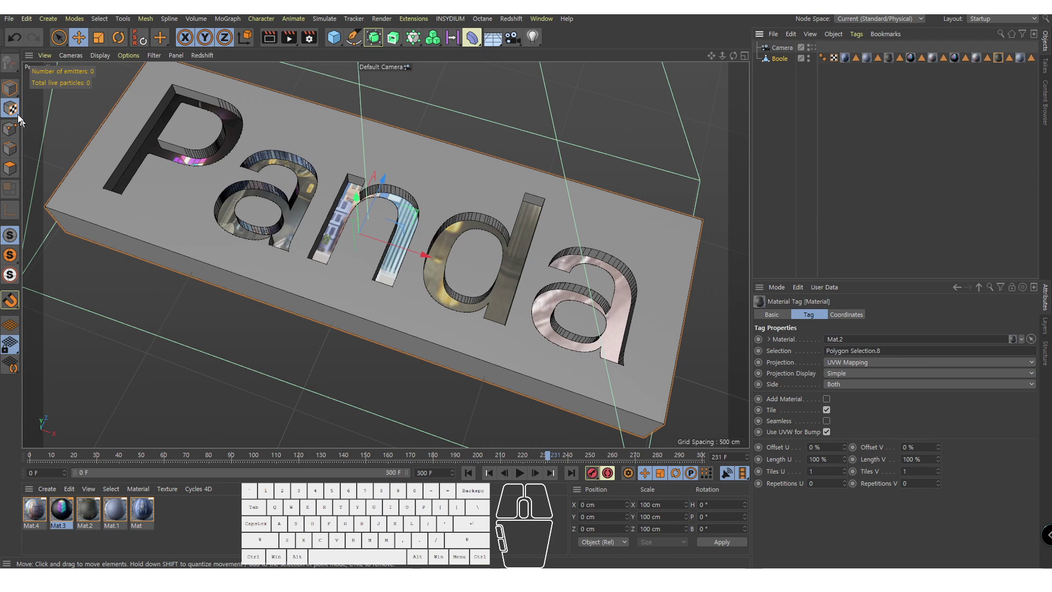
pyautogui.keyDown('alt'); pyautogui.moveTo(383, 228); pyautogui.dragTo(387, 218); pyautogui.keyUp('alt')
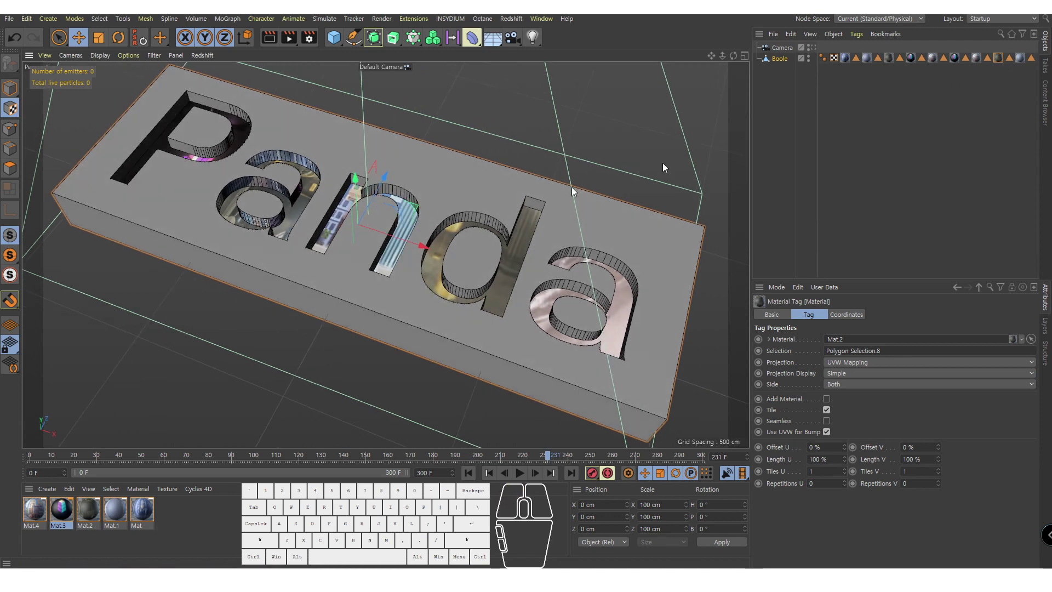
pyautogui.moveTo(318, 209)
pyautogui.keyDown('alt'); pyautogui.mouseDown()
pyautogui.moveTo(310, 159)
pyautogui.moveTo(315, 206)
pyautogui.mouseUp(); pyautogui.keyUp('alt')
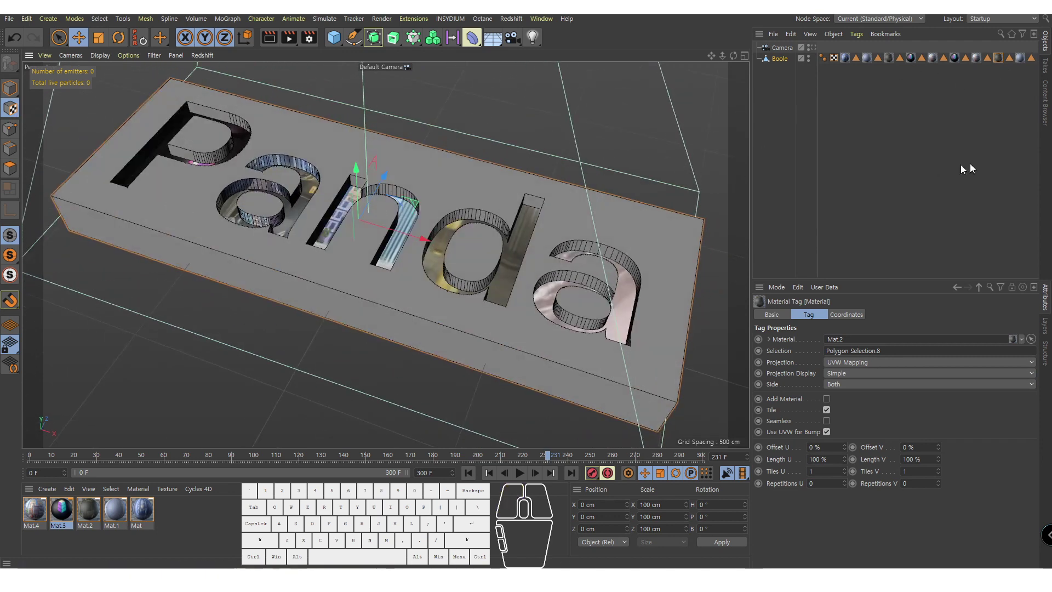
pyautogui.keyDown('alt'); pyautogui.moveTo(471, 187); pyautogui.dragTo(433, 214); pyautogui.keyUp('alt')
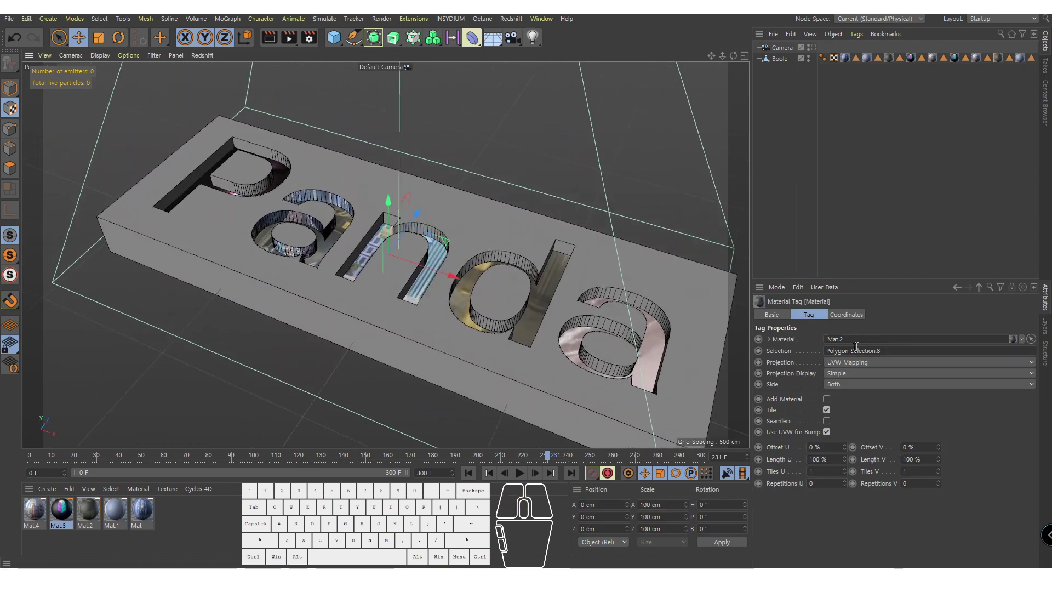
pyautogui.click(876, 362)
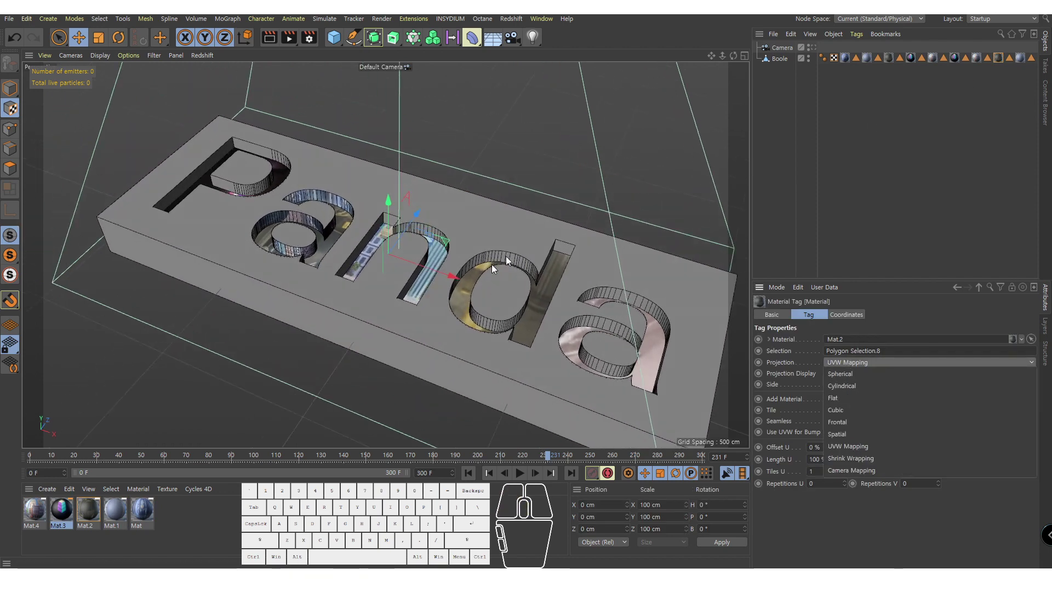
pyautogui.click(854, 397)
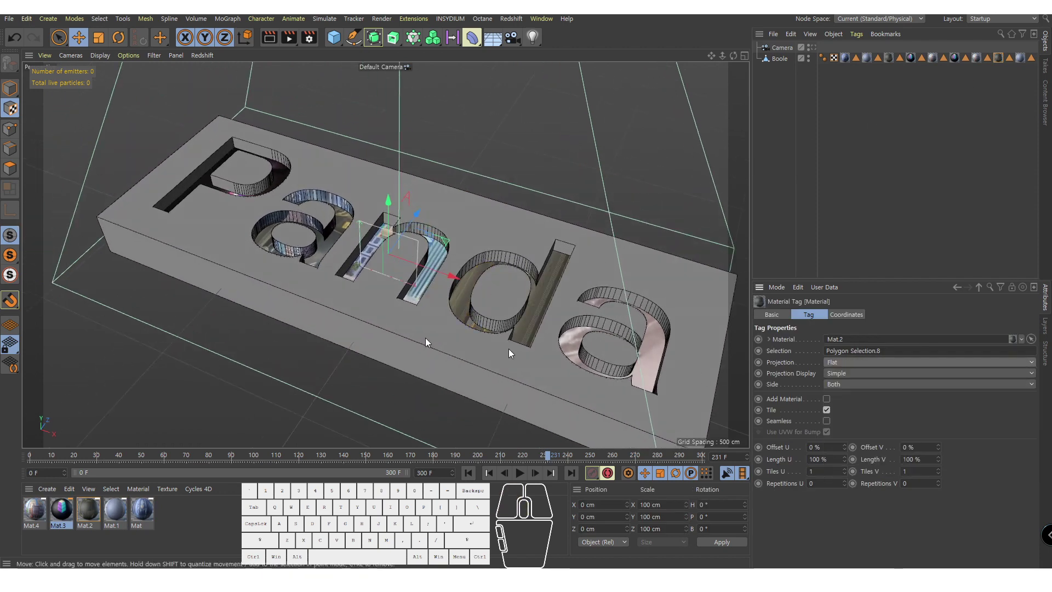
# Step: Rotate the Mat.2 texture projection to a pitch of -90° and scale it to 257.2 cm
pyautogui.press('r')
pyautogui.moveTo(375, 247); pyautogui.dragTo(411, 191)
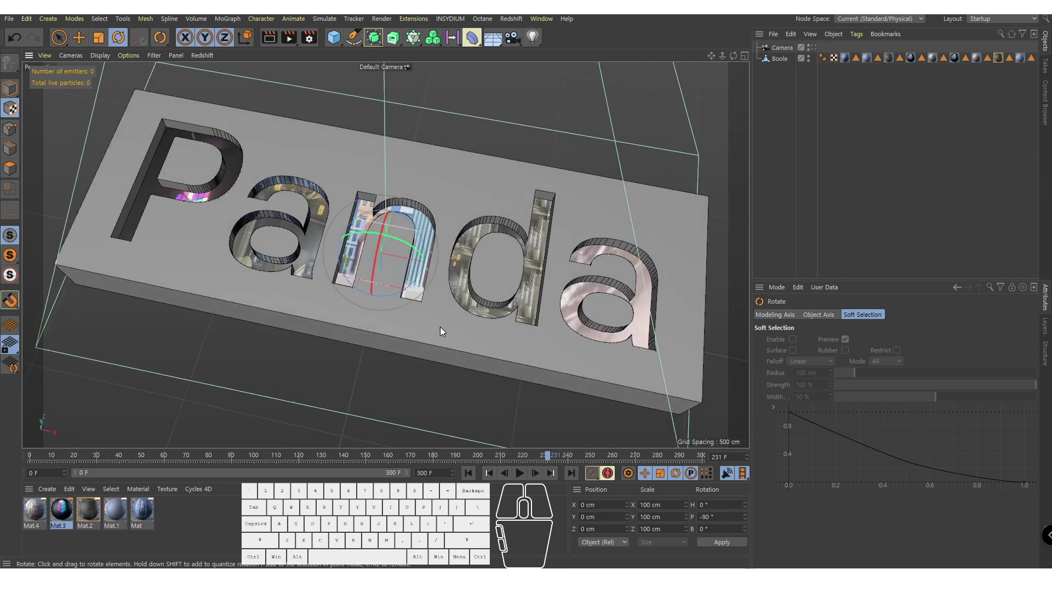
pyautogui.press('t')
pyautogui.moveTo(433, 331); pyautogui.dragTo(526, 319)
pyautogui.press('e')
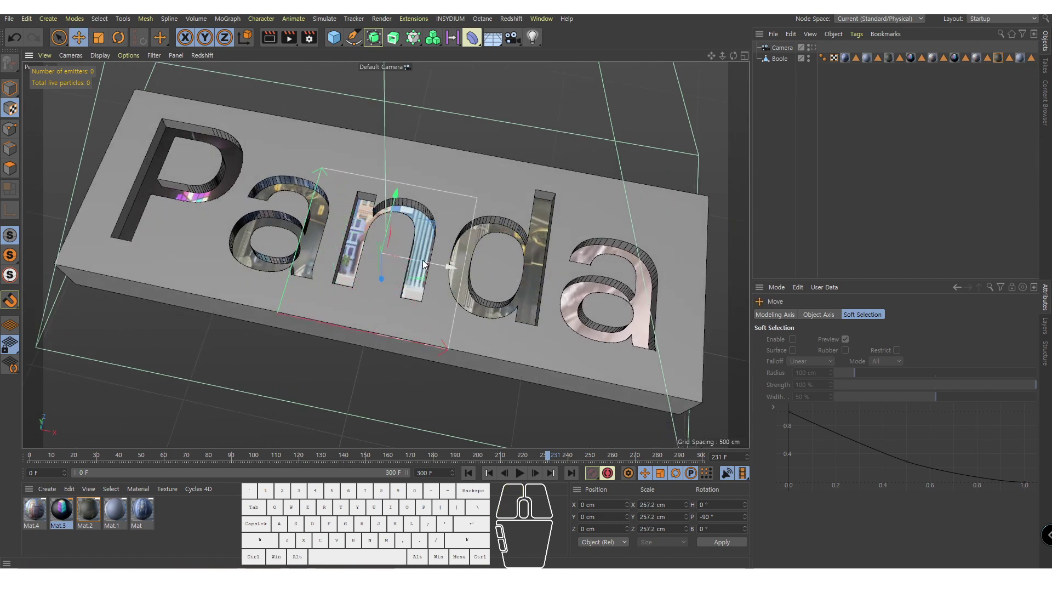
# Step: Move the Mat.2 texture projection on the d floor to X -339.321 cm
pyautogui.moveTo(422, 260); pyautogui.dragTo(310, 279)
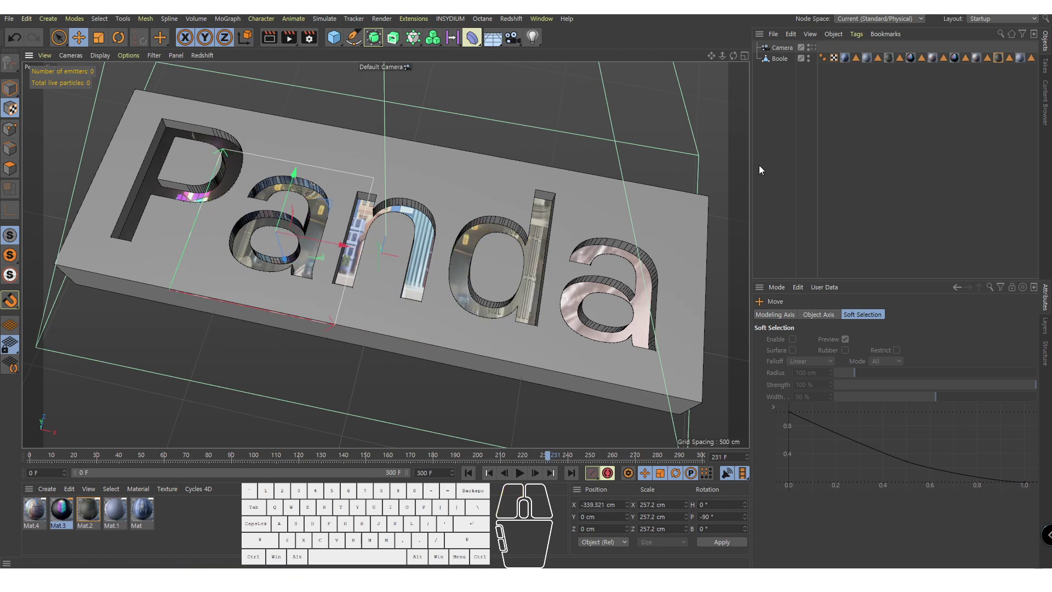
# Step: Set the projection of the last a floor's Mat.1 material tag to Flat
pyautogui.click(1020, 58)
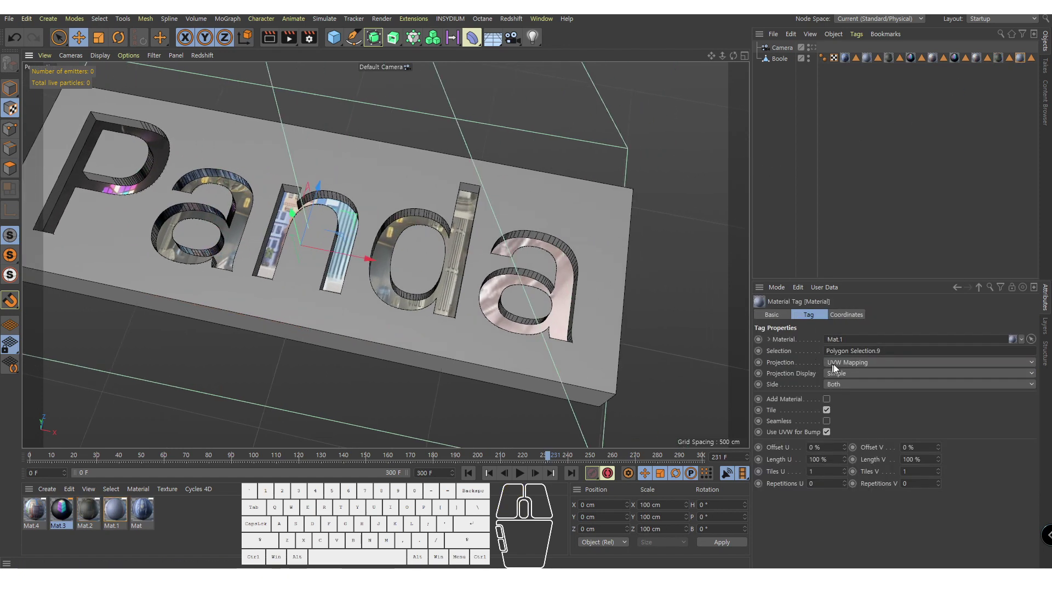
pyautogui.click(836, 362)
pyautogui.click(856, 399)
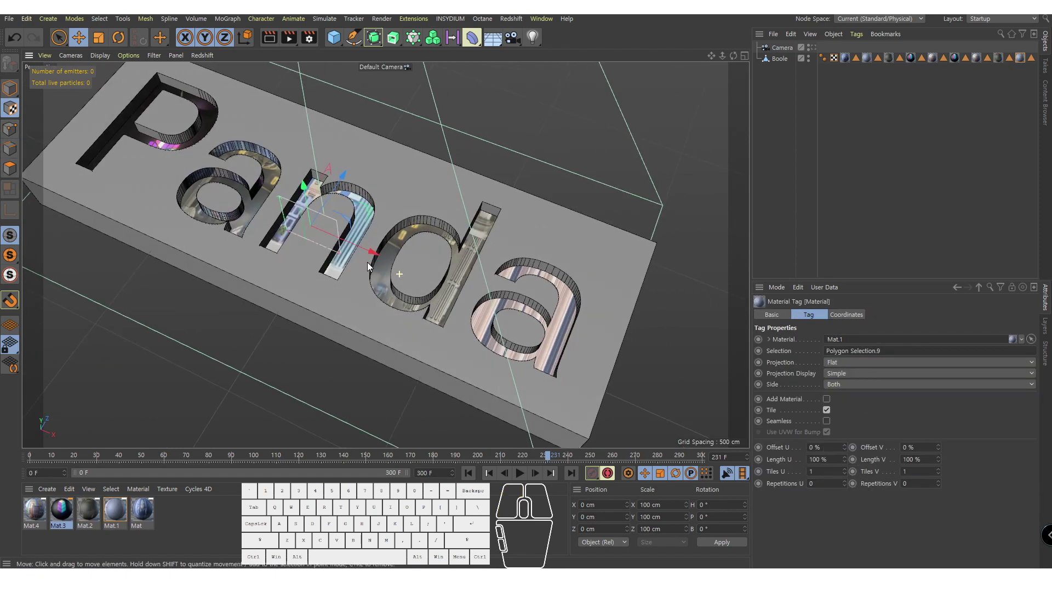
# Step: Rotate the Mat.1 texture projection on the last a floor to a pitch of -90° and scale it up
pyautogui.press('r')
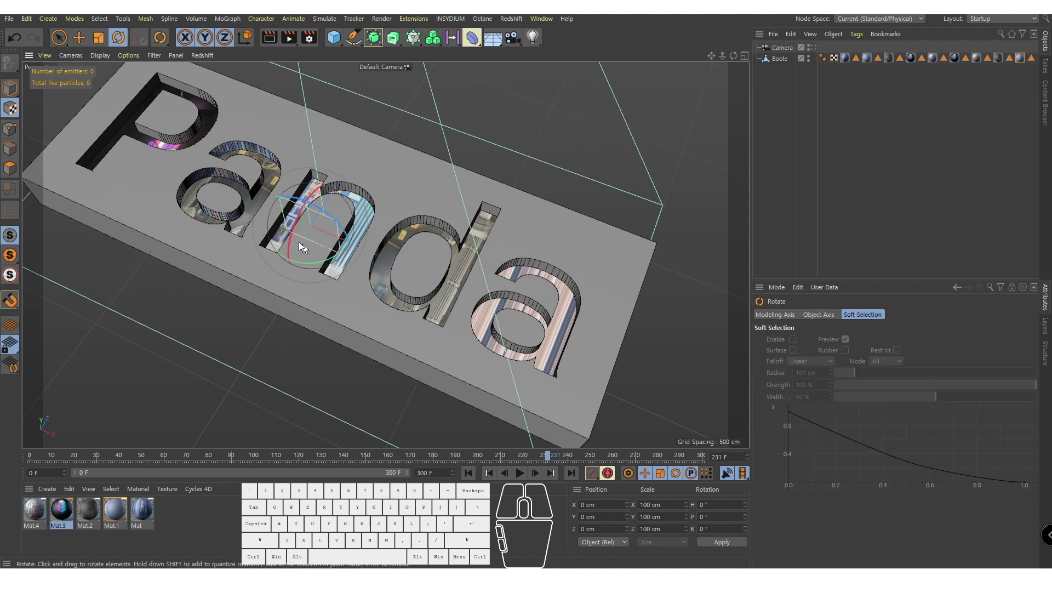
pyautogui.moveTo(291, 228); pyautogui.dragTo(504, 172)
pyautogui.hotkey('ctrl', 'z')
pyautogui.moveTo(294, 221); pyautogui.dragTo(325, 197)
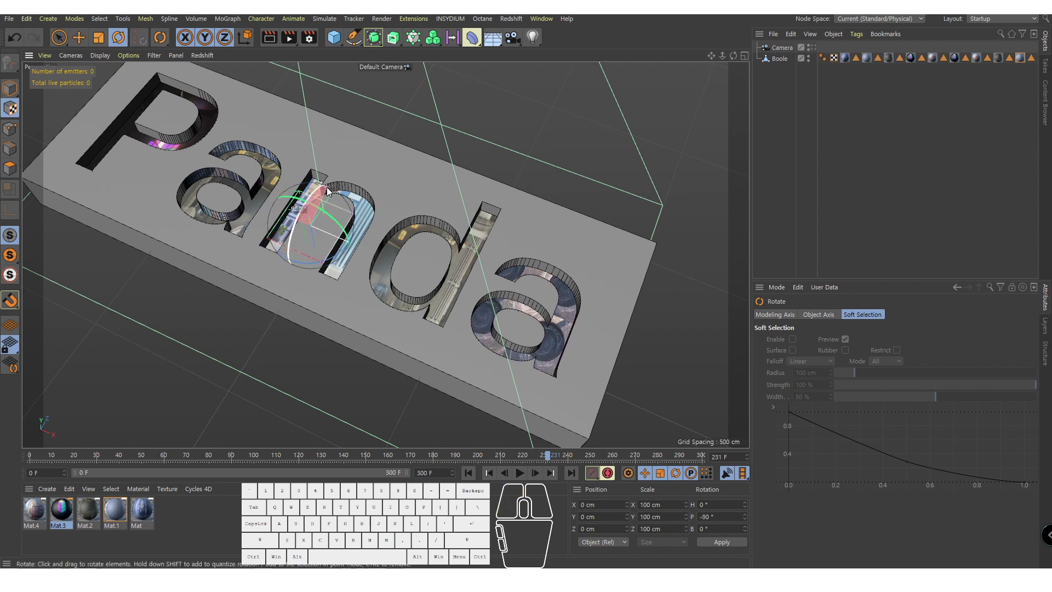
pyautogui.press('t')
pyautogui.moveTo(331, 377); pyautogui.dragTo(892, 184)
pyautogui.press('e')
pyautogui.click(852, 82)
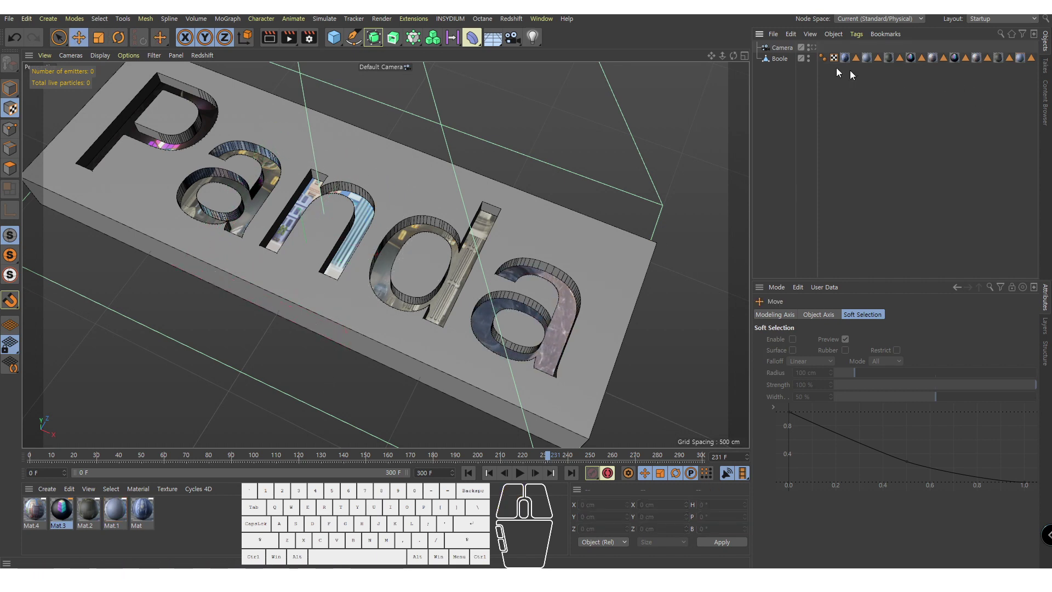
# Step: Play the animation from the first frame through the scene camera and return to the default view
pyautogui.click(812, 48)
pyautogui.click(468, 473)
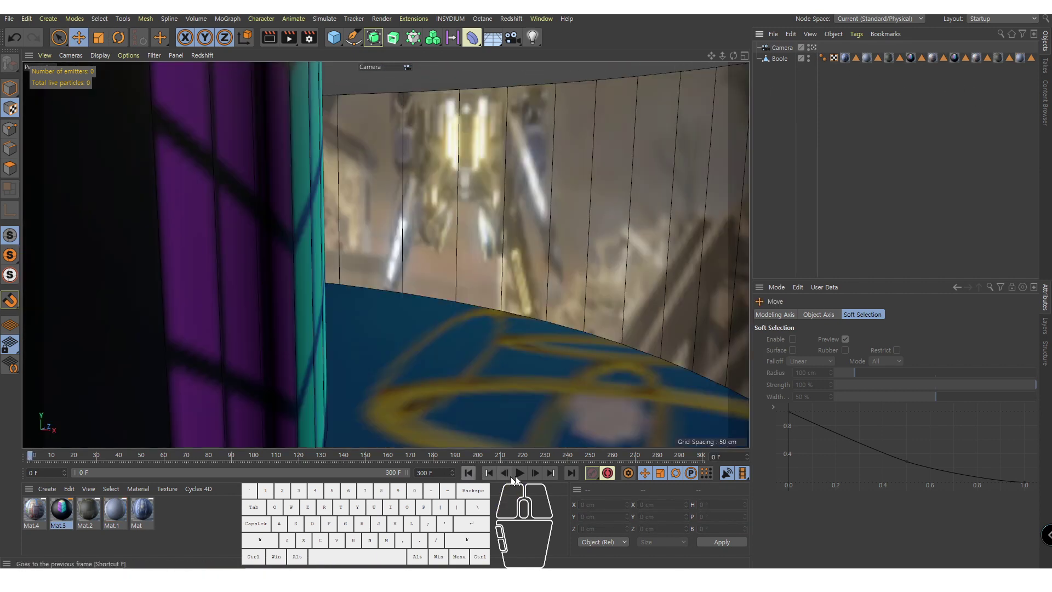
pyautogui.click(520, 472)
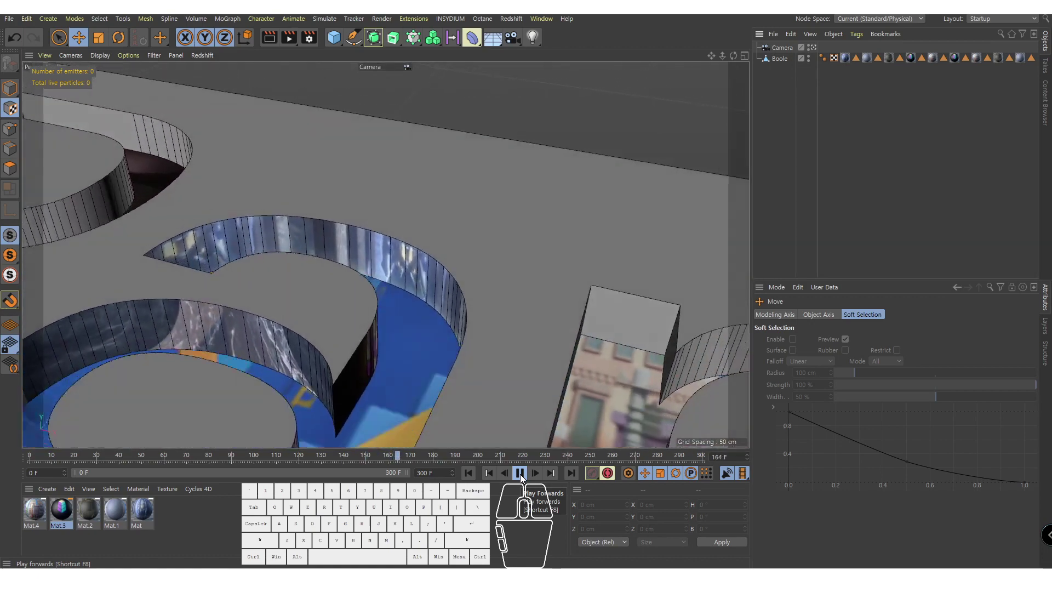
pyautogui.click(521, 475)
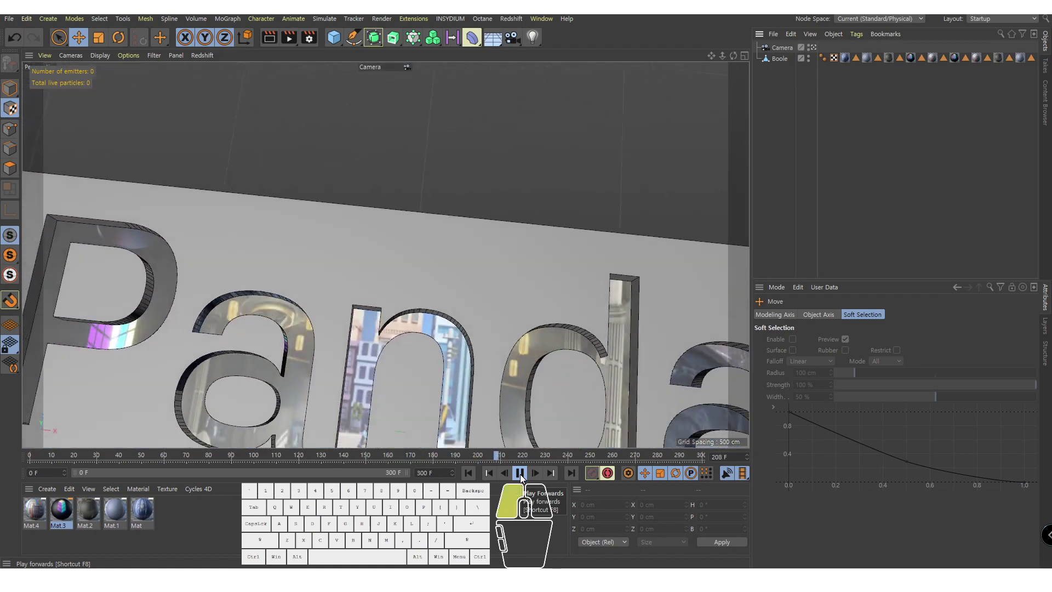
pyautogui.click(814, 49)
# Step: Examine the wall and floor textures of the carved letters from several angles
pyautogui.keyDown('alt'); pyautogui.moveTo(406, 197); pyautogui.dragTo(383, 170); pyautogui.keyUp('alt')
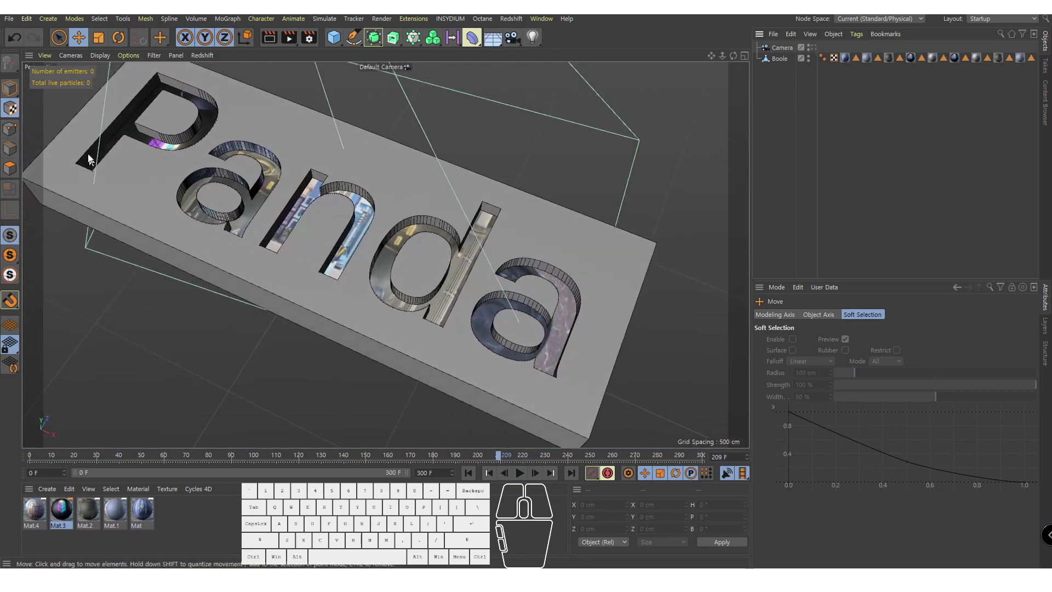
pyautogui.scroll(3, 307, 181)
pyautogui.keyDown('alt'); pyautogui.moveTo(263, 181); pyautogui.dragTo(402, 222, button='middle'); pyautogui.keyUp('alt')
pyautogui.keyDown('alt'); pyautogui.moveTo(402, 222); pyautogui.dragTo(429, 181); pyautogui.keyUp('alt')
pyautogui.scroll(4, 420, 200)
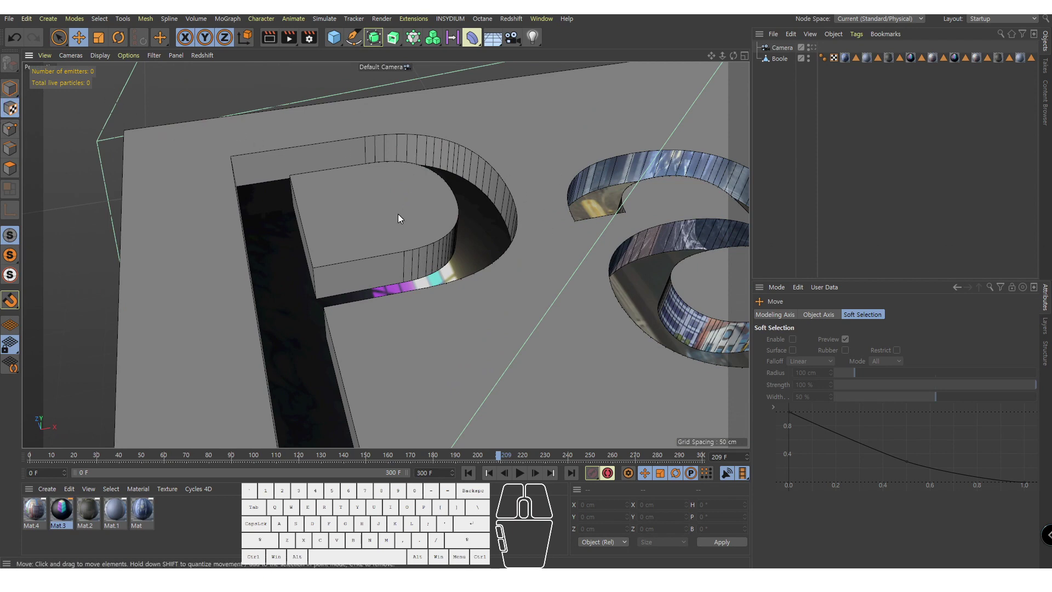
pyautogui.scroll(-3, 463, 227)
pyautogui.keyDown('alt'); pyautogui.moveTo(539, 221); pyautogui.dragTo(352, 252, button='middle'); pyautogui.keyUp('alt')
pyautogui.keyDown('alt'); pyautogui.moveTo(352, 251); pyautogui.dragTo(274, 260); pyautogui.keyUp('alt')
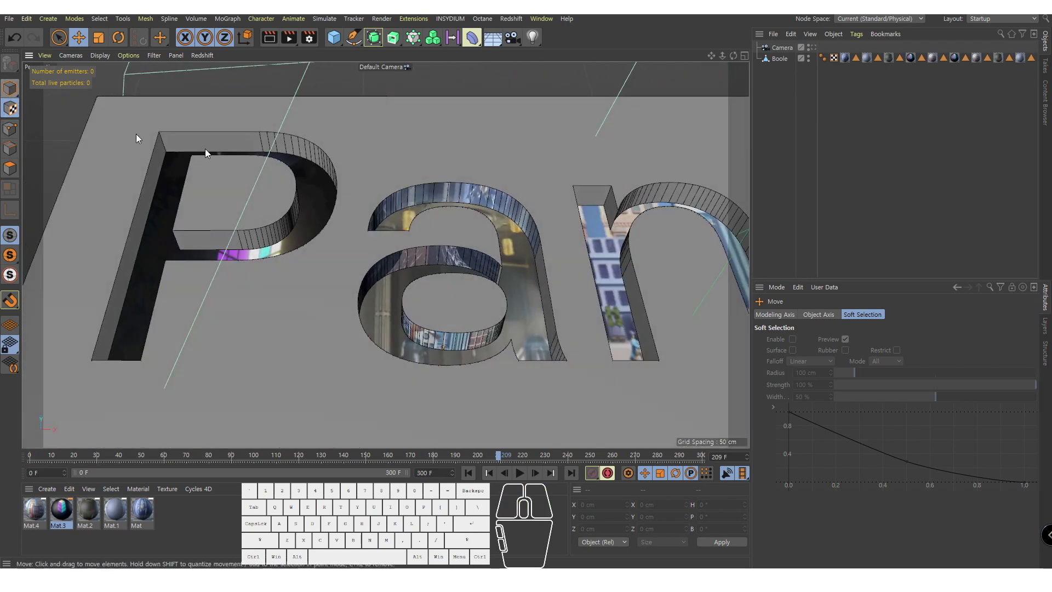
pyautogui.keyDown('alt'); pyautogui.moveTo(205, 152); pyautogui.dragTo(395, 249); pyautogui.keyUp('alt')
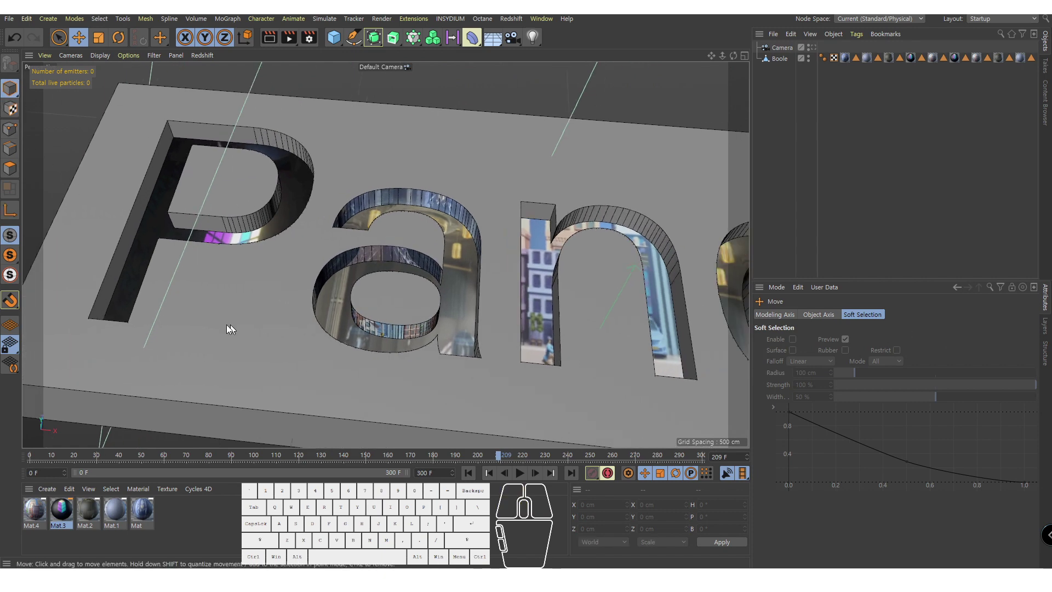
pyautogui.keyDown('alt'); pyautogui.moveTo(517, 291); pyautogui.dragTo(453, 255, button='right'); pyautogui.keyUp('alt')
pyautogui.keyDown('alt'); pyautogui.moveTo(453, 255); pyautogui.dragTo(404, 250, button='middle'); pyautogui.keyUp('alt')
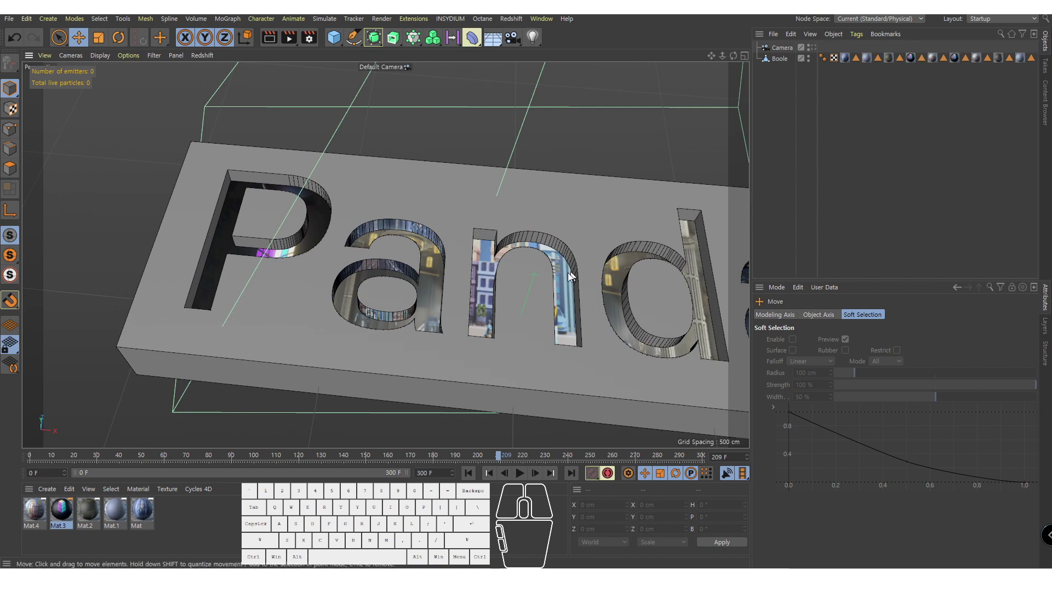
pyautogui.keyDown('alt'); pyautogui.moveTo(567, 271); pyautogui.dragTo(495, 279); pyautogui.keyUp('alt')
pyautogui.keyDown('alt'); pyautogui.moveTo(496, 279); pyautogui.dragTo(674, 268, button='right'); pyautogui.keyUp('alt')
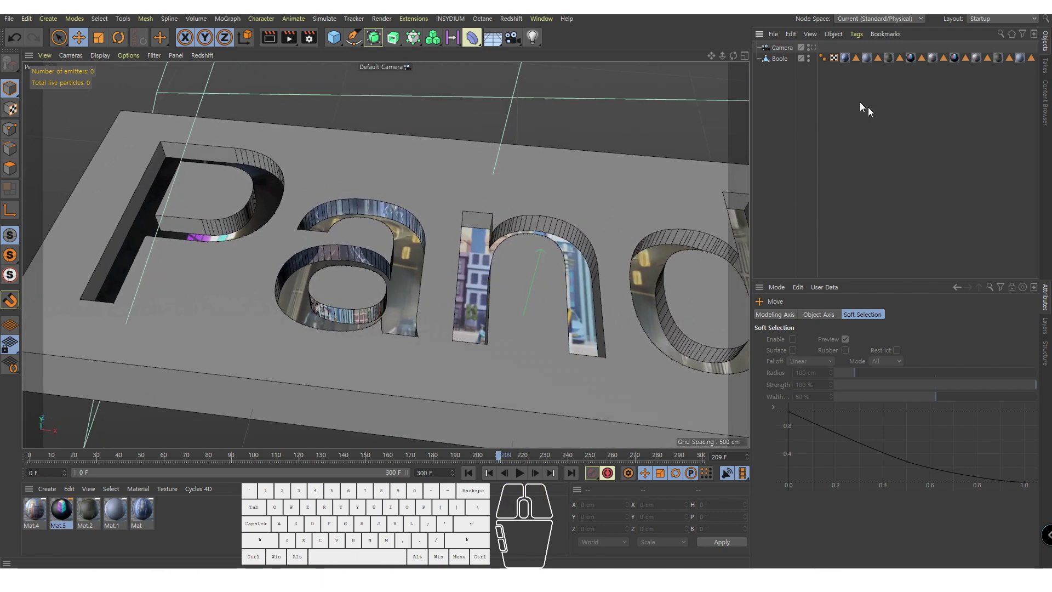
# Step: Split the floor polygons of all five Panda letters from the Boole object into a separate object
pyautogui.click(774, 58)
pyautogui.keyDown('alt'); pyautogui.moveTo(630, 130); pyautogui.dragTo(553, 169, button='right'); pyautogui.keyUp('alt')
pyautogui.keyDown('alt'); pyautogui.moveTo(444, 186); pyautogui.dragTo(350, 232, button='middle'); pyautogui.keyUp('alt')
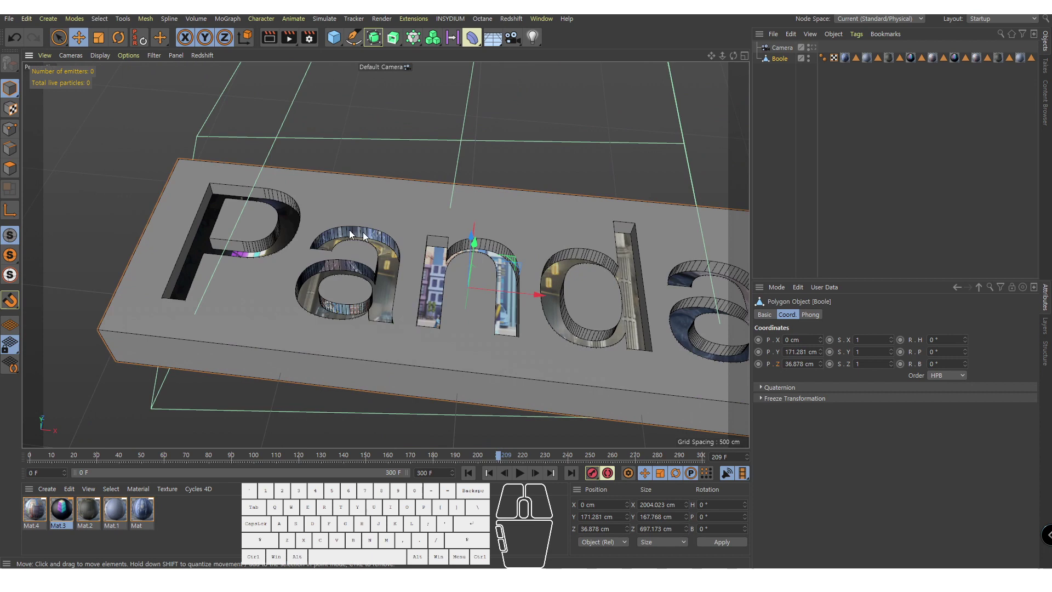
pyautogui.click(10, 169)
pyautogui.keyDown('alt'); pyautogui.moveTo(317, 331); pyautogui.dragTo(335, 329); pyautogui.keyUp('alt')
pyautogui.keyDown('alt'); pyautogui.moveTo(337, 278); pyautogui.dragTo(265, 280, button='middle'); pyautogui.keyUp('alt')
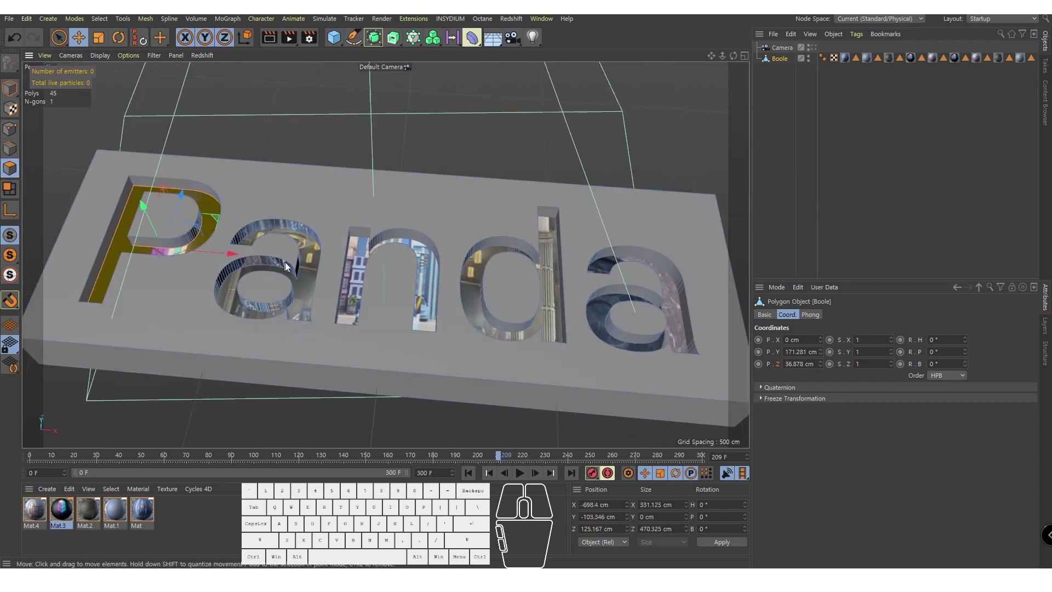
pyautogui.keyDown('shift'); pyautogui.doubleClick(304, 270); pyautogui.keyUp('shift')
pyautogui.keyDown('shift'); pyautogui.doubleClick(424, 275); pyautogui.keyUp('shift')
pyautogui.keyDown('shift'); pyautogui.doubleClick(552, 261); pyautogui.keyUp('shift')
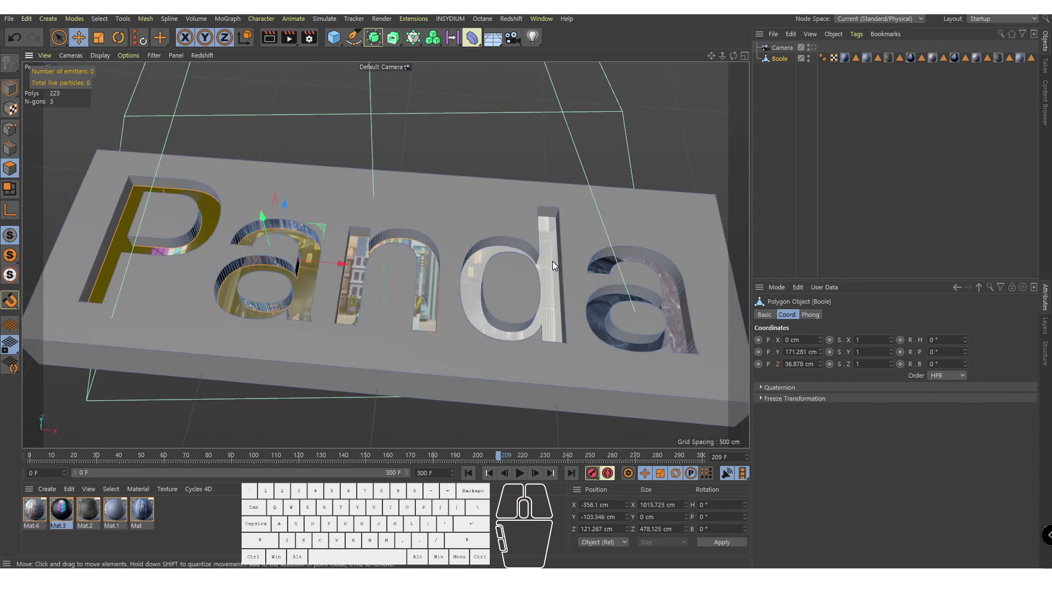
pyautogui.keyDown('shift'); pyautogui.doubleClick(661, 289); pyautogui.keyUp('shift')
pyautogui.keyDown('alt'); pyautogui.moveTo(632, 316); pyautogui.dragTo(647, 286); pyautogui.keyUp('alt')
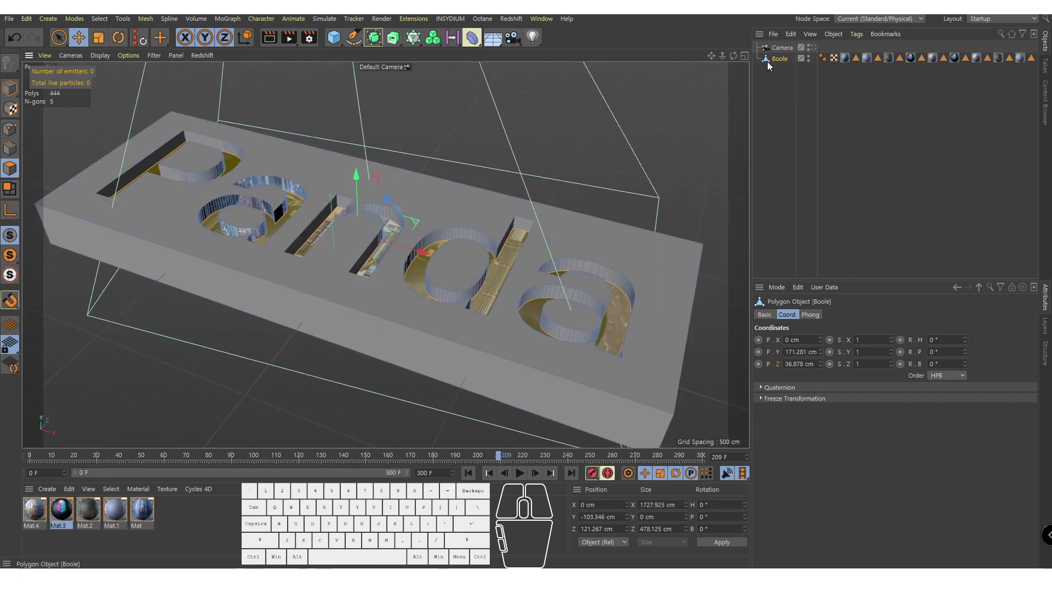
pyautogui.rightClick(619, 301)
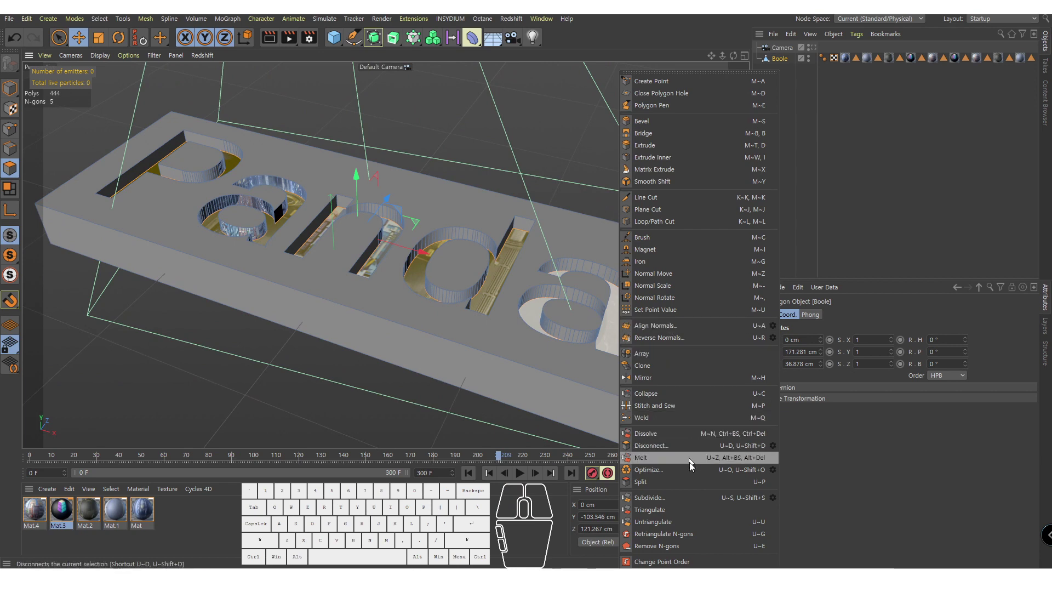
pyautogui.click(688, 480)
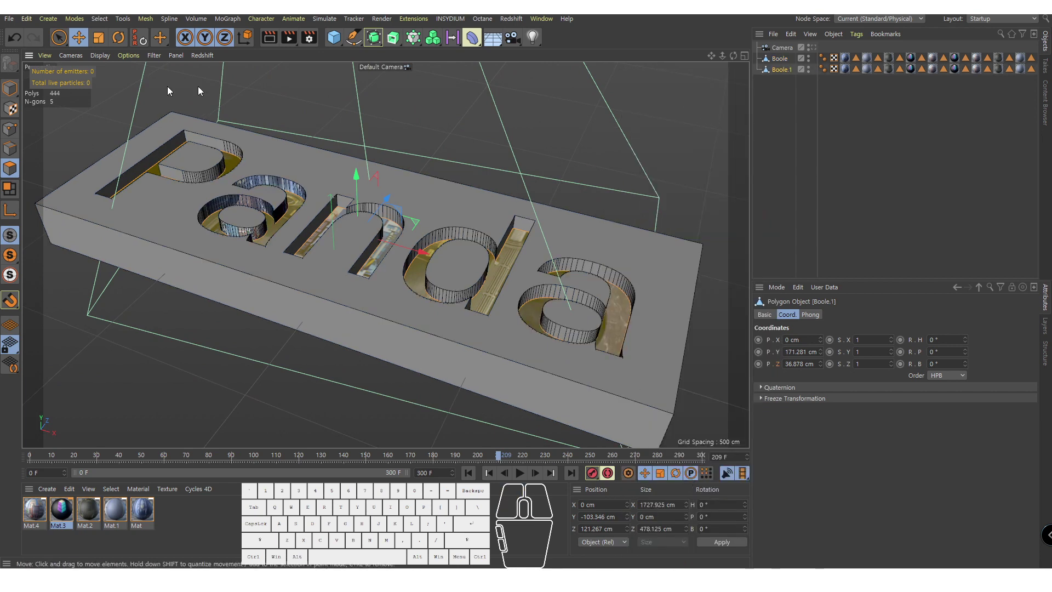
# Step: Raise the split letter floors above the block to Y 469.242 cm to check them, and undo the move
pyautogui.press('Return')
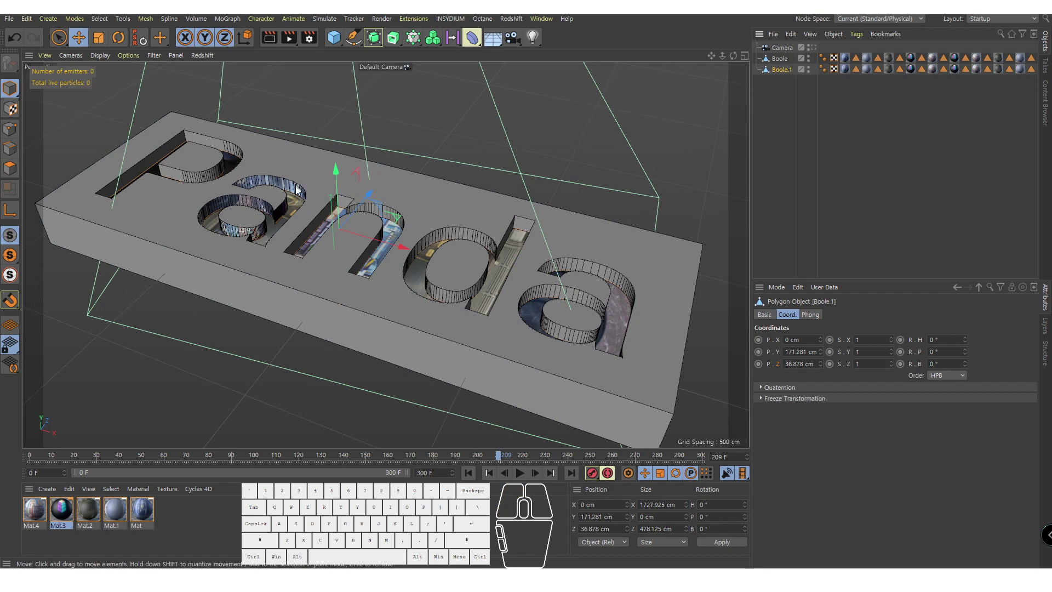
pyautogui.moveTo(335, 180); pyautogui.dragTo(332, 110)
pyautogui.keyDown('alt'); pyautogui.moveTo(333, 178); pyautogui.dragTo(362, 160); pyautogui.keyUp('alt')
pyautogui.keyDown('alt'); pyautogui.moveTo(453, 187); pyautogui.dragTo(346, 197); pyautogui.keyUp('alt')
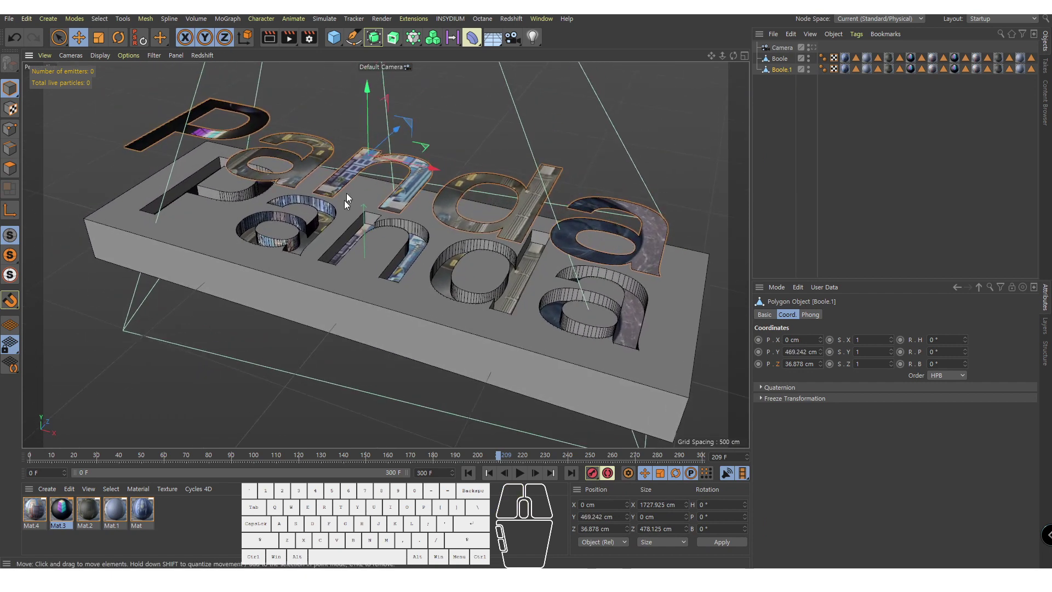
pyautogui.click(597, 168)
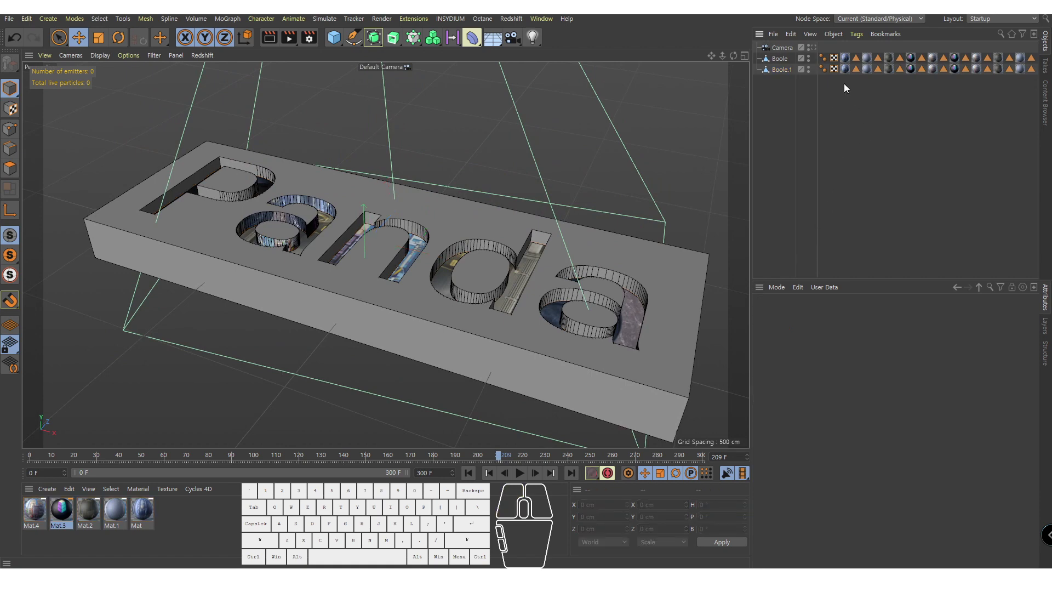
# Step: Delete all material tags and their polygon selection tags from the split floor object Boole.1
pyautogui.moveTo(844, 83); pyautogui.dragTo(1037, 71)
pyautogui.press('Delete')
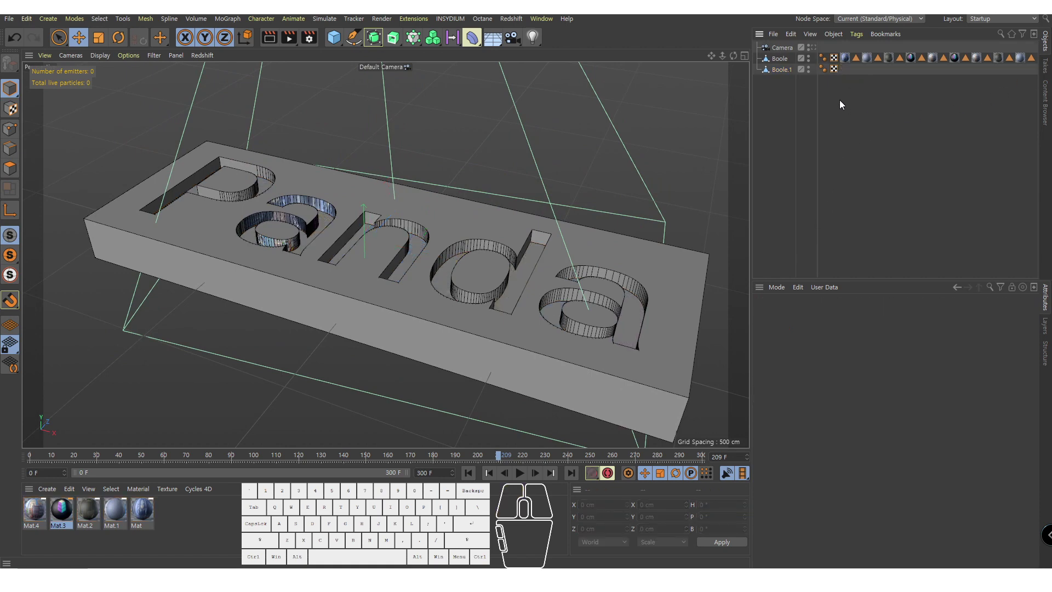
pyautogui.click(782, 70)
pyautogui.keyDown('alt'); pyautogui.moveTo(354, 211); pyautogui.dragTo(410, 224); pyautogui.keyUp('alt')
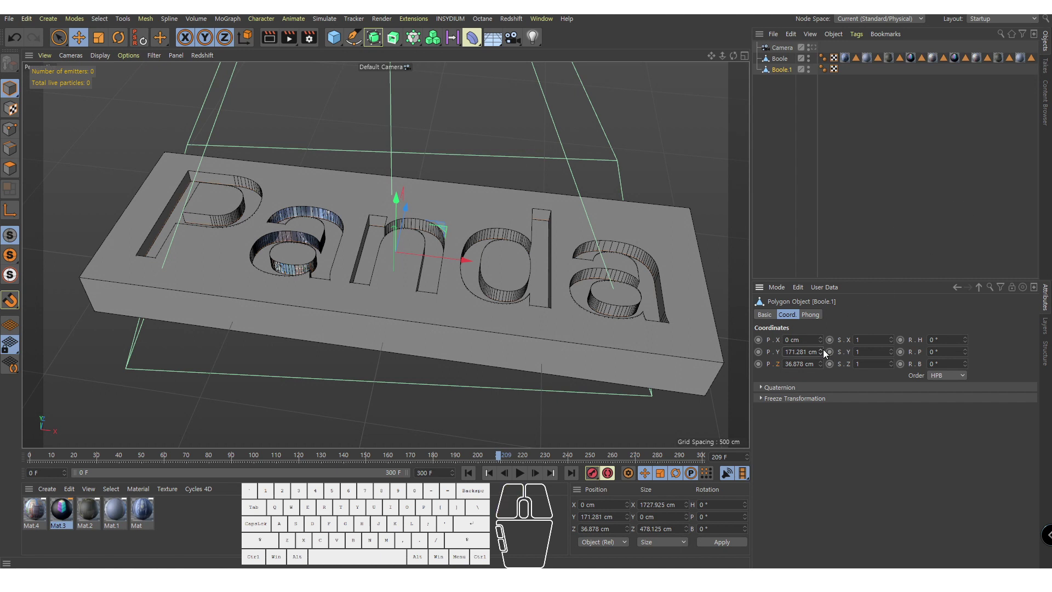
pyautogui.click(794, 123)
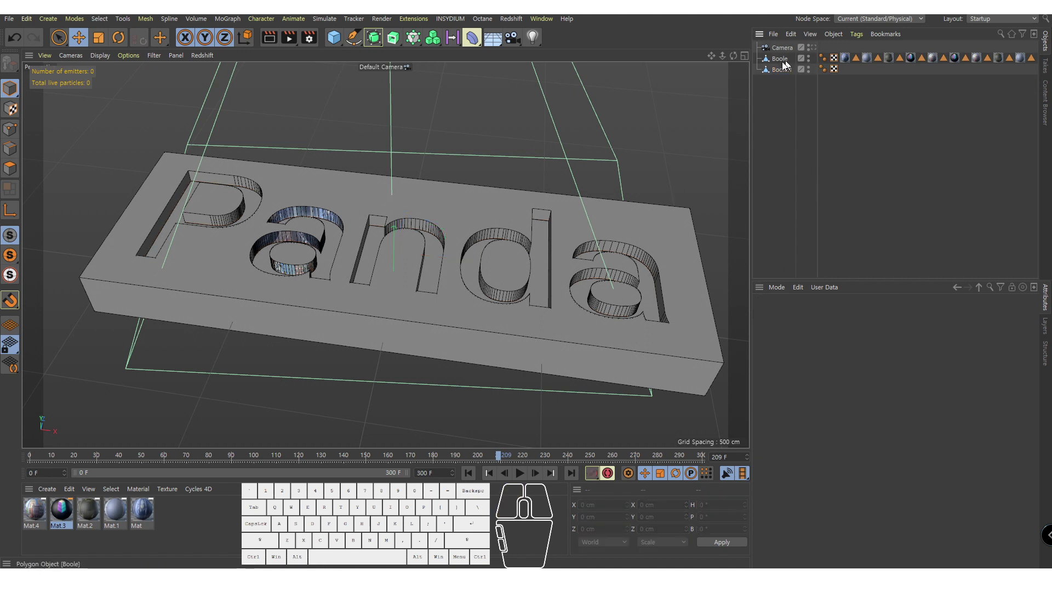
# Step: Look through the scene camera and set the timeline to frame 230
pyautogui.click(811, 48)
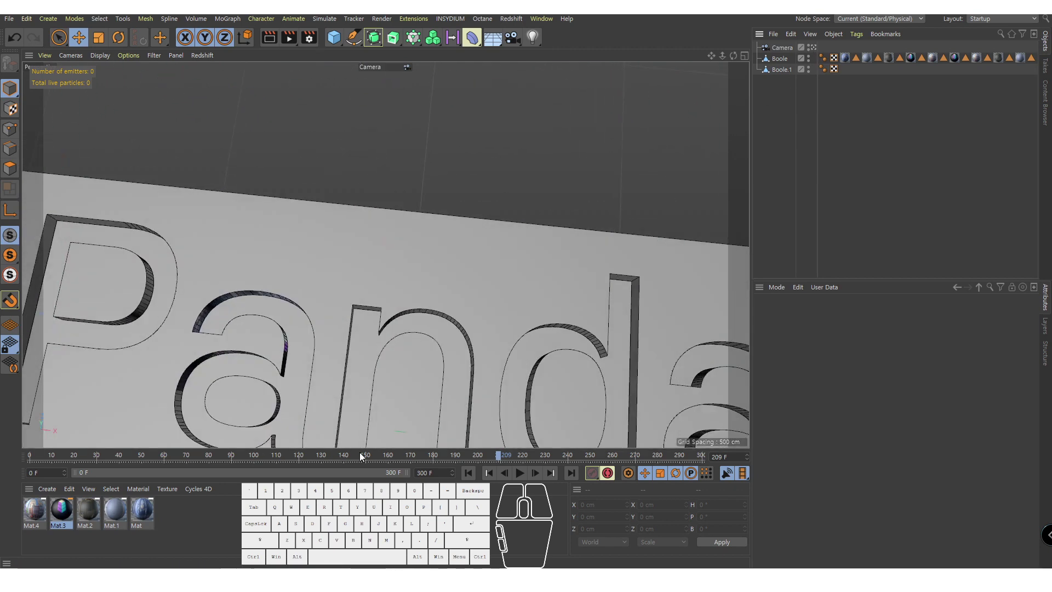
pyautogui.moveTo(360, 454); pyautogui.dragTo(611, 454)
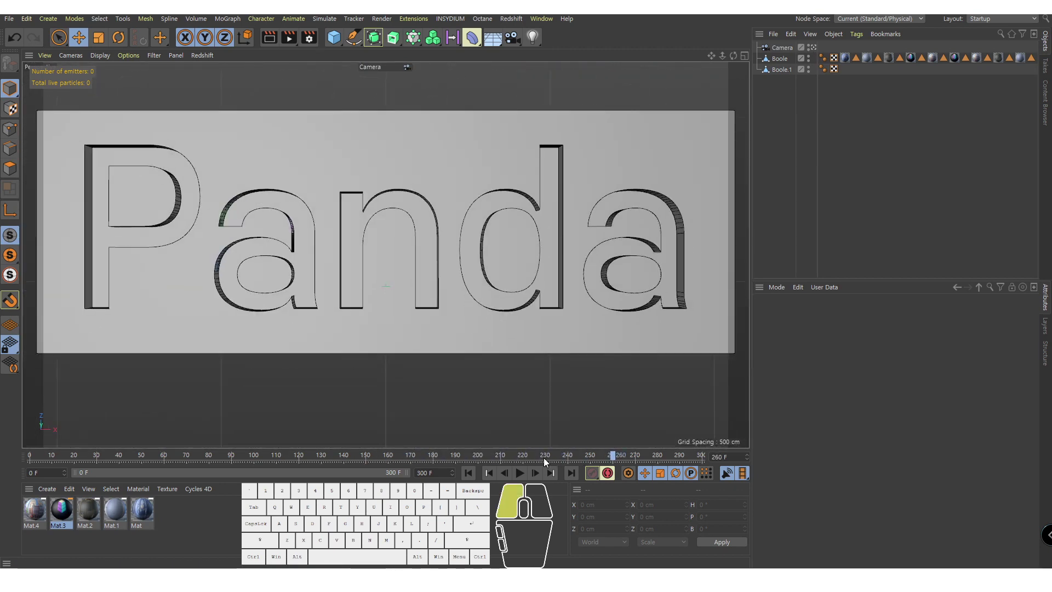
pyautogui.moveTo(544, 458); pyautogui.dragTo(546, 456)
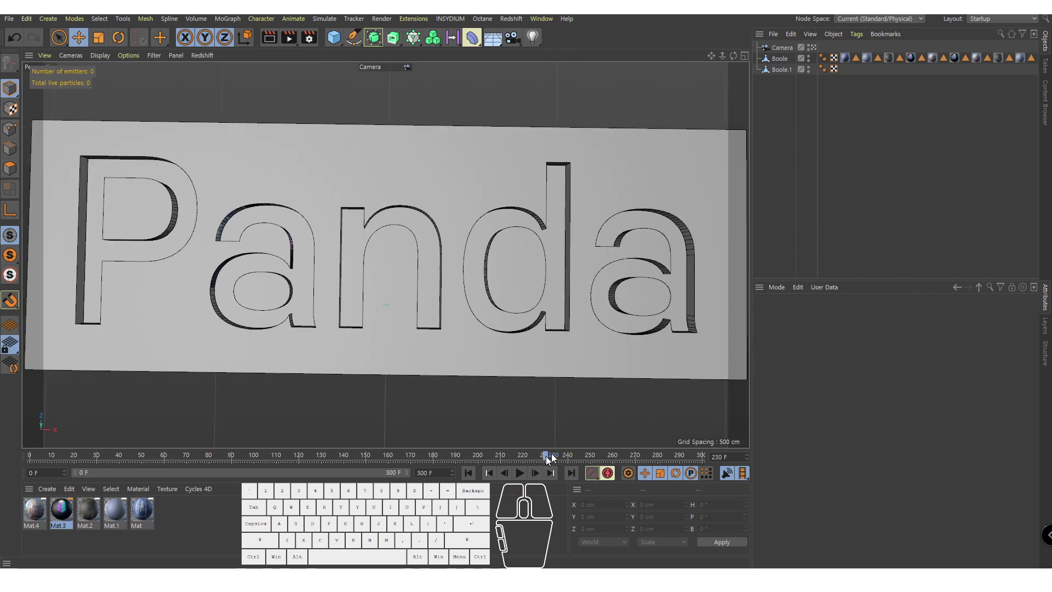
# Step: Create a new material, apply it to the split letter floors, and make its colour red with 100% saturation
pyautogui.doubleClick(193, 533)
pyautogui.moveTo(34, 509); pyautogui.dragTo(781, 69)
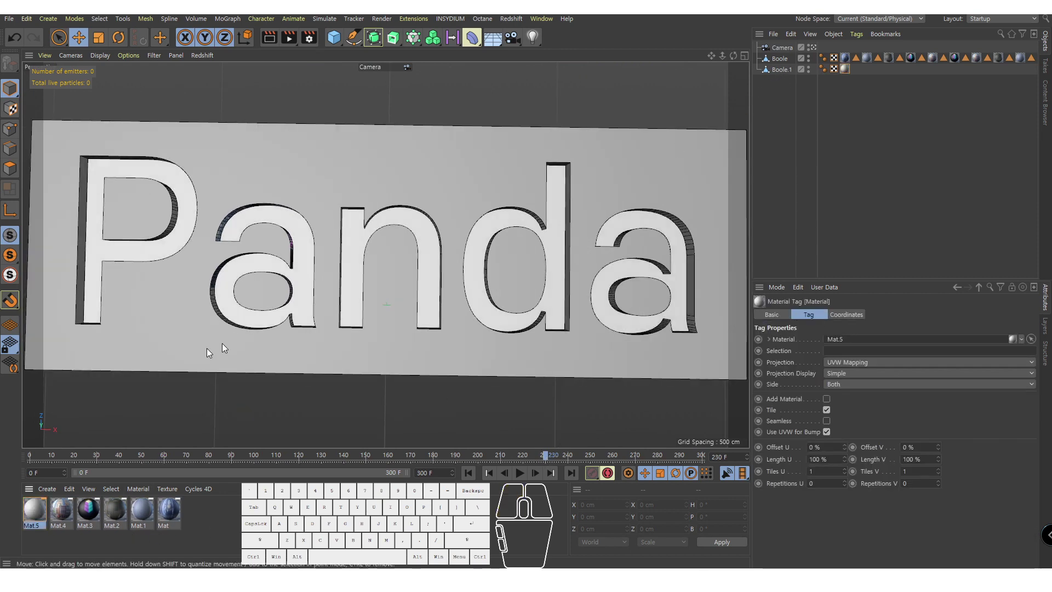
pyautogui.doubleClick(34, 510)
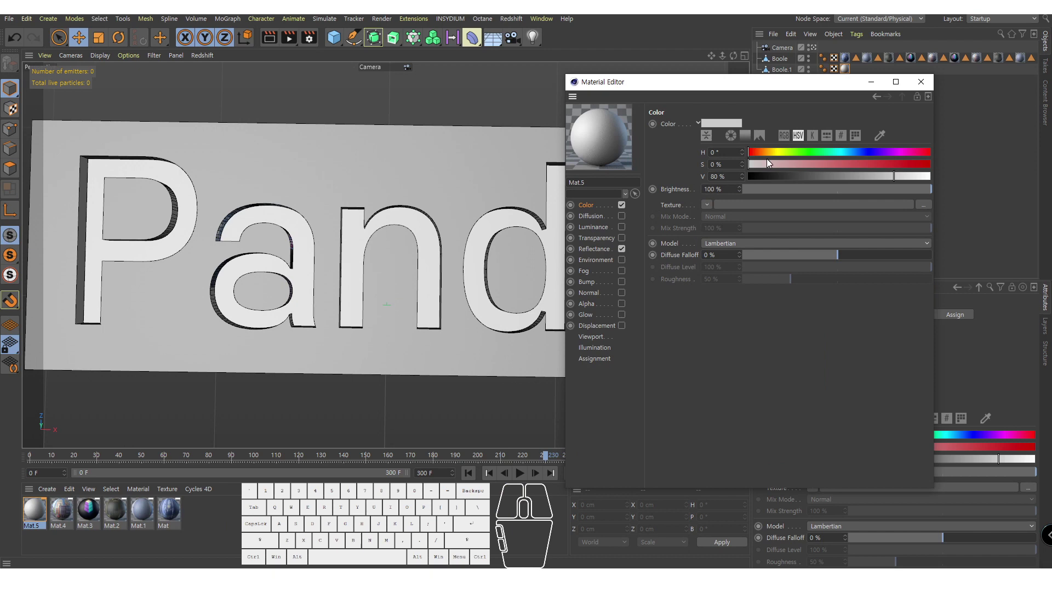
pyautogui.moveTo(888, 164); pyautogui.dragTo(930, 165)
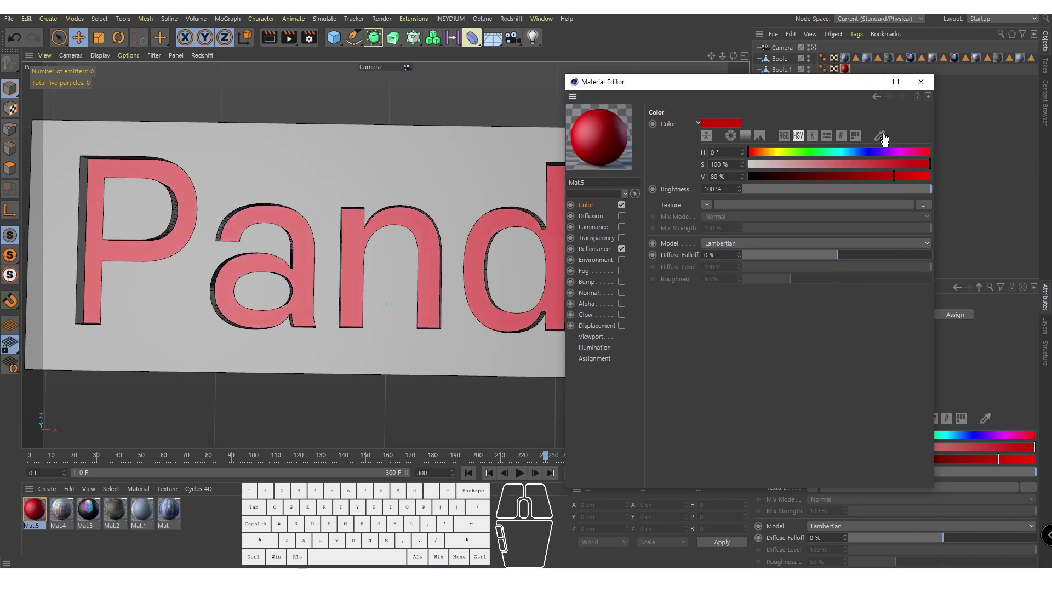
pyautogui.click(877, 83)
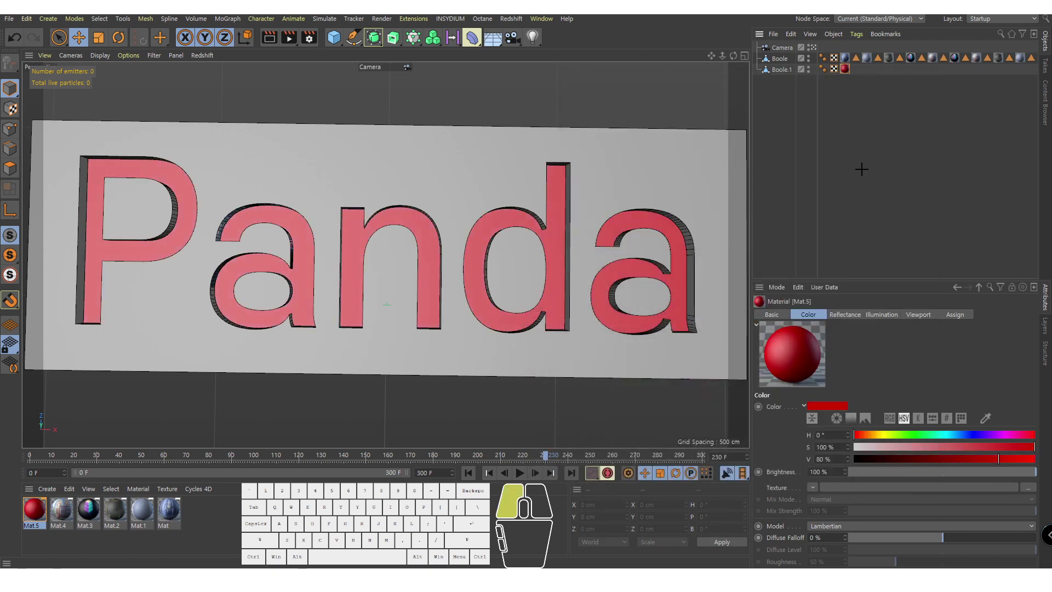
# Step: Render the camera view at frame 230 to check the red letter floors
pyautogui.click(270, 38)
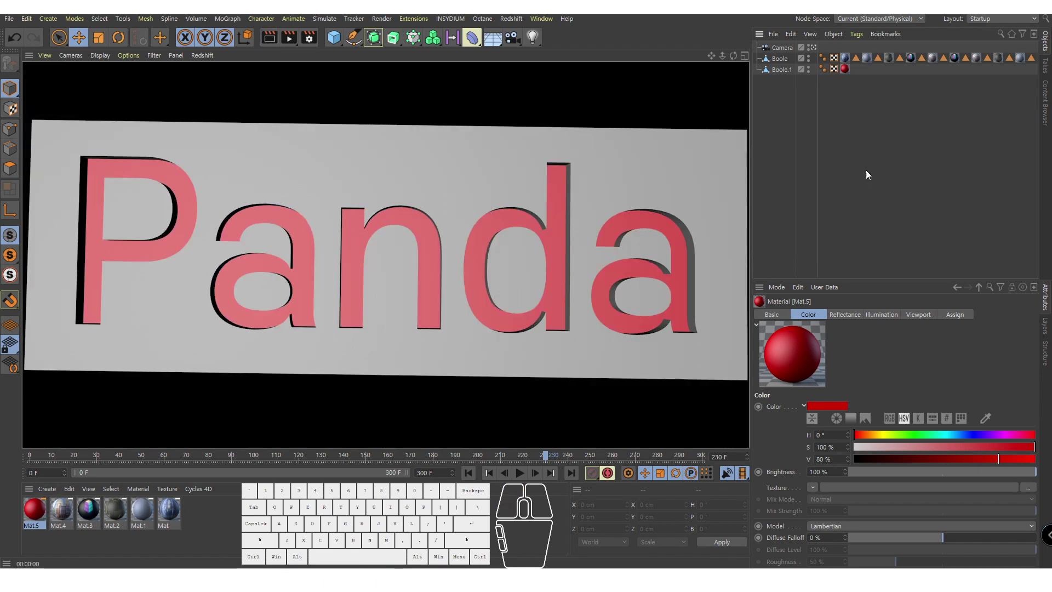
# Step: Enable the alpha channel of the red material Mat.5 and load a Gradient shader as its texture
pyautogui.click(866, 171)
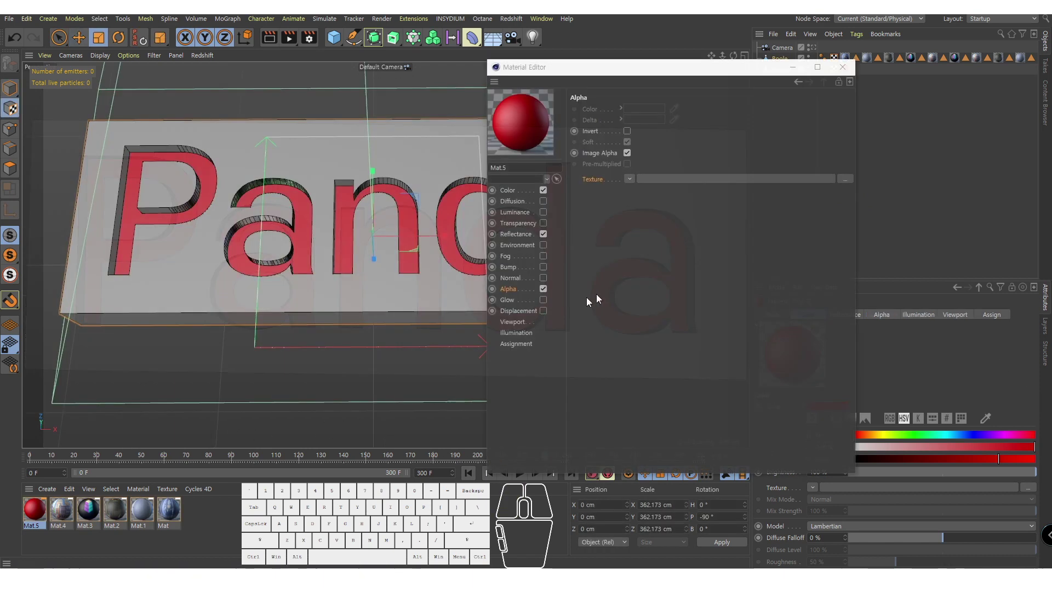
pyautogui.click(521, 189)
pyautogui.moveTo(673, 72); pyautogui.dragTo(743, 113)
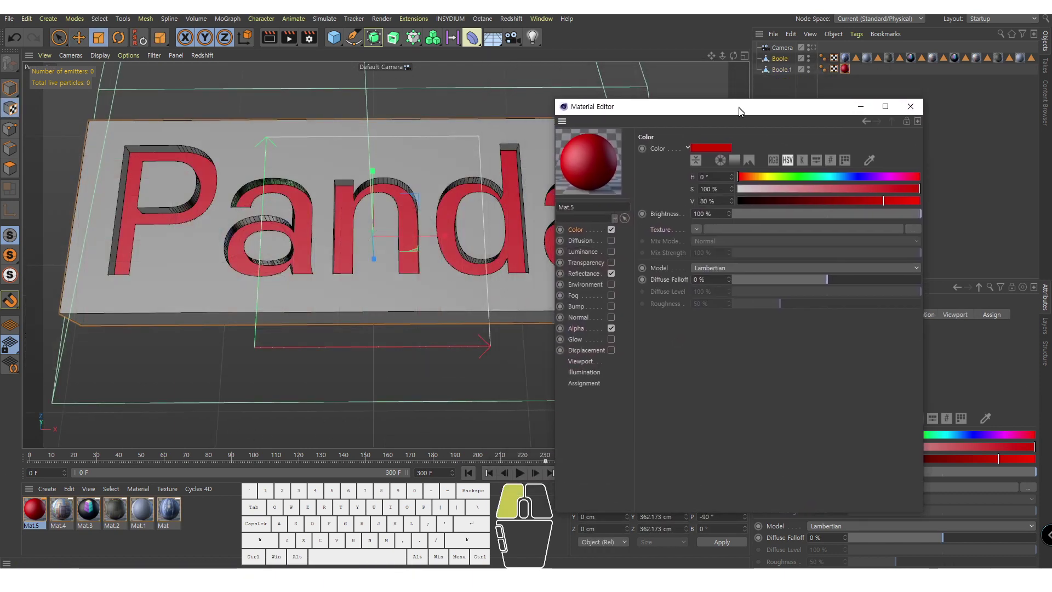
pyautogui.click(578, 330)
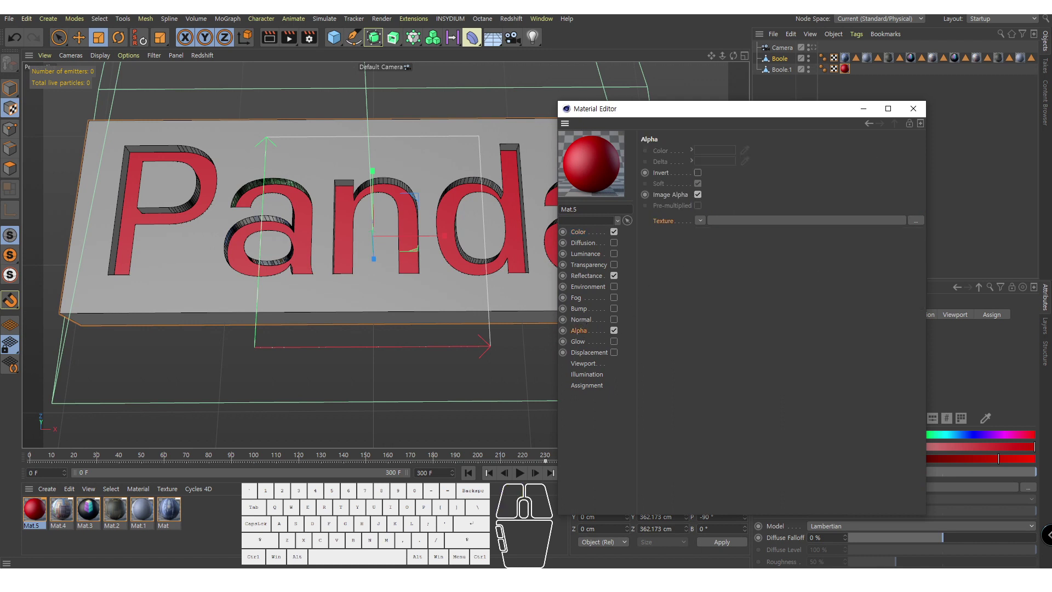
pyautogui.click(700, 220)
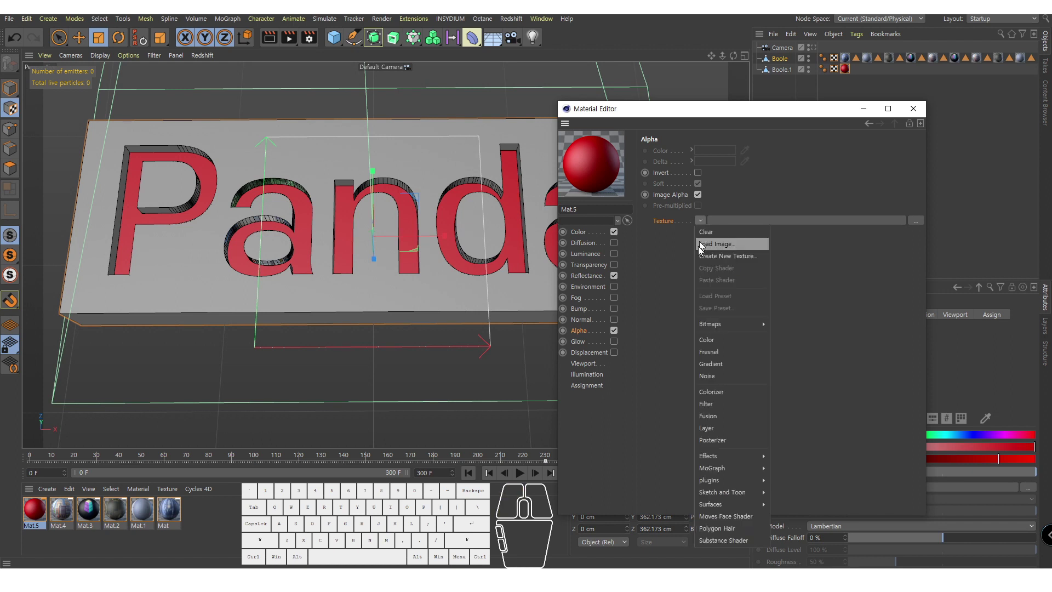
pyautogui.click(727, 364)
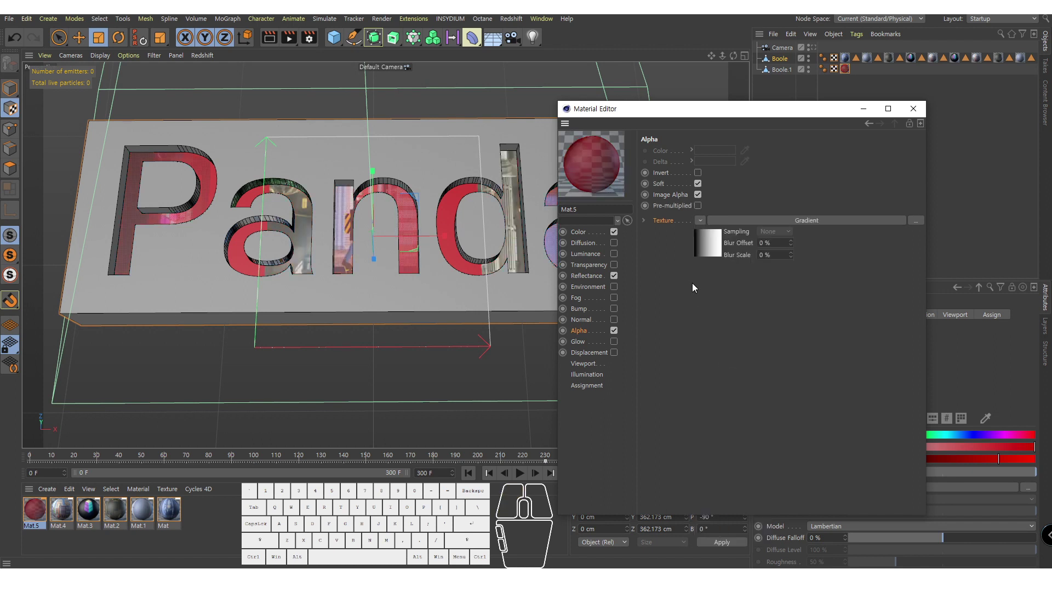
# Step: Set the alpha gradient's type to 2D - Circular and close the material's settings
pyautogui.click(708, 249)
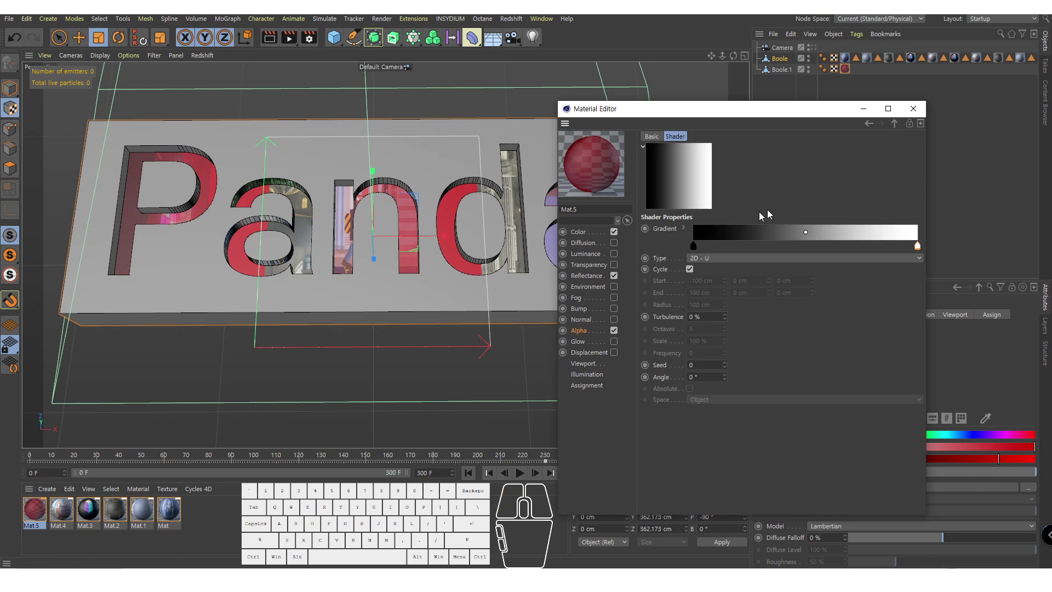
pyautogui.click(716, 256)
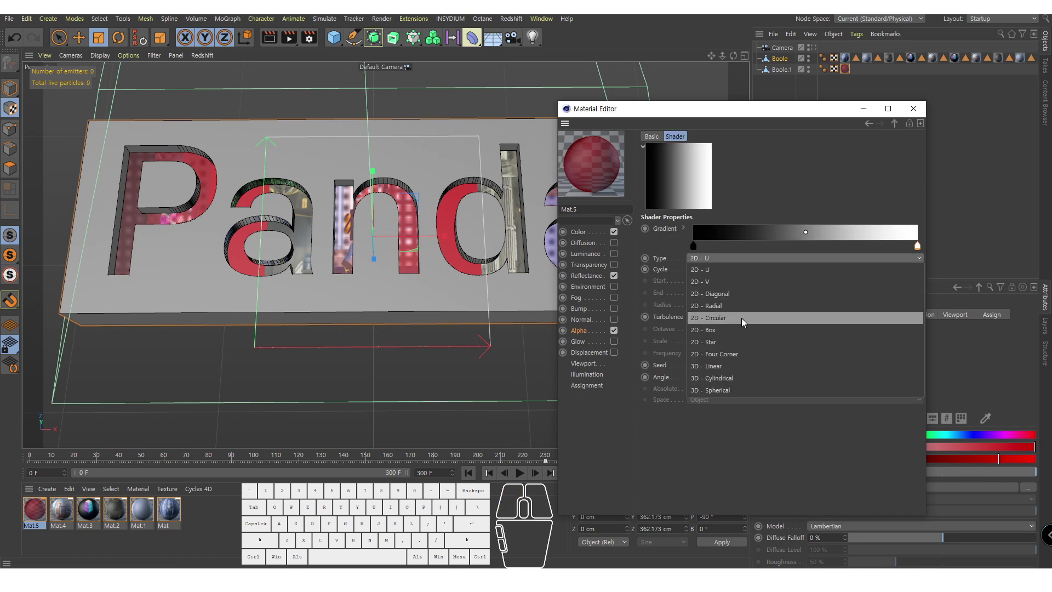
pyautogui.click(741, 317)
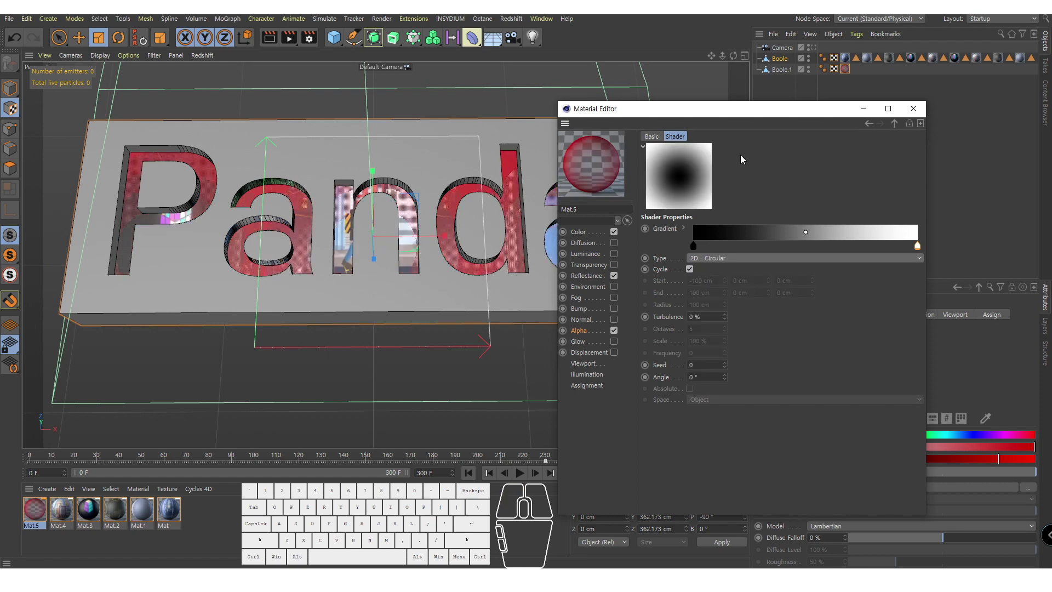
pyautogui.moveTo(764, 115); pyautogui.dragTo(849, 99)
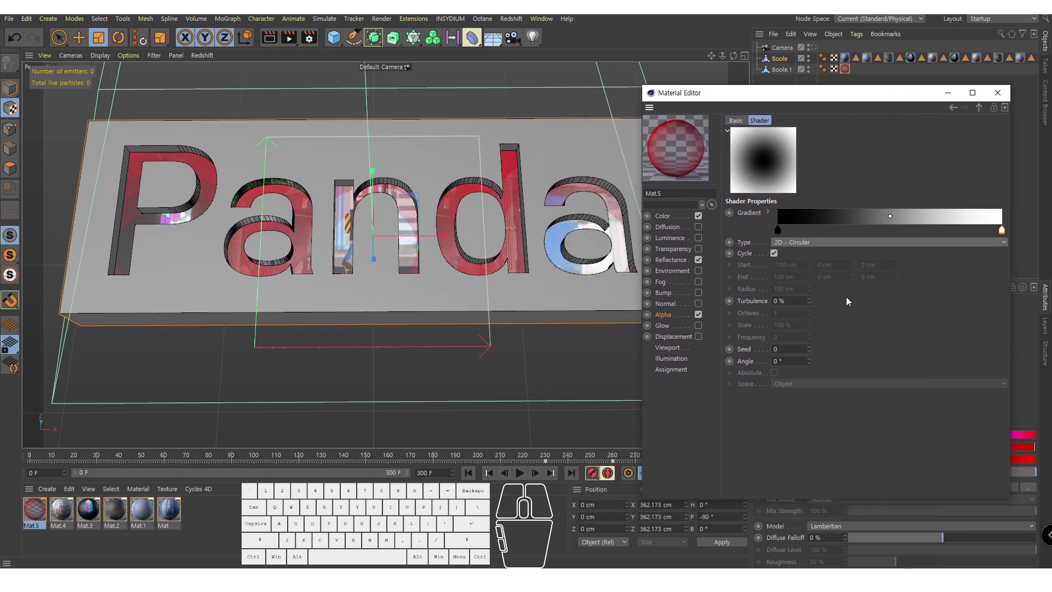
pyautogui.click(943, 95)
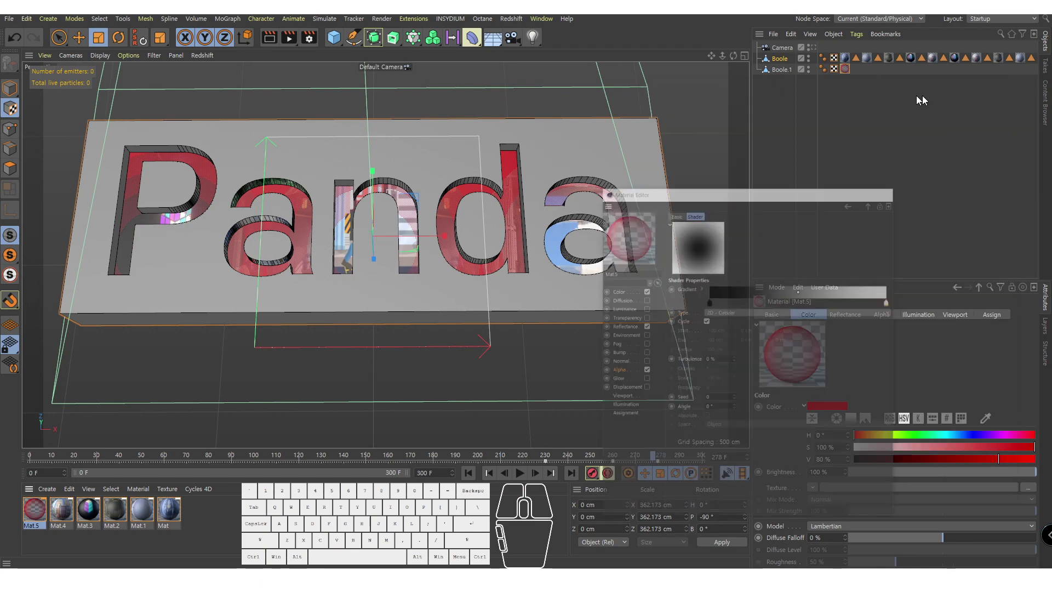
# Step: Try to rotate the red material's texture projection on the split letter floors in texture mode
pyautogui.click(845, 69)
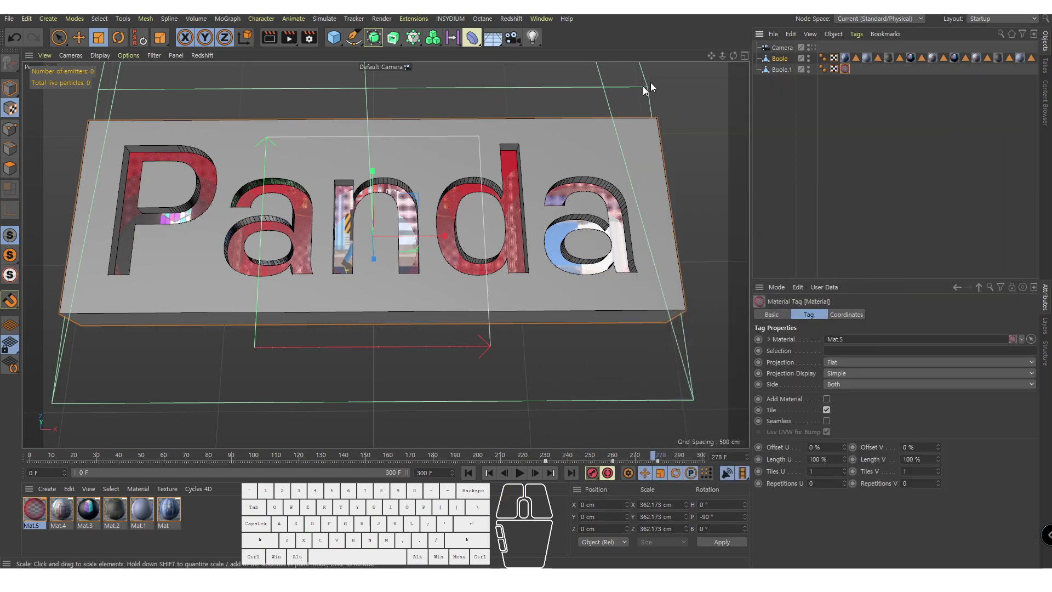
pyautogui.click(10, 109)
pyautogui.keyDown('alt'); pyautogui.moveTo(297, 206); pyautogui.dragTo(244, 168); pyautogui.keyUp('alt')
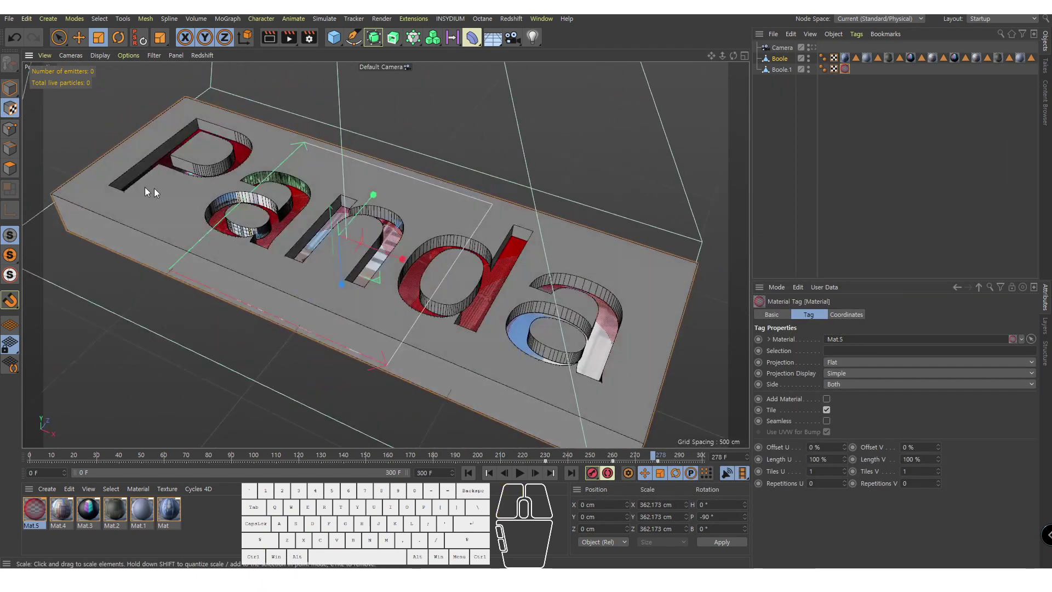
pyautogui.keyDown('alt'); pyautogui.moveTo(145, 186); pyautogui.dragTo(630, 173); pyautogui.keyUp('alt')
pyautogui.press('r')
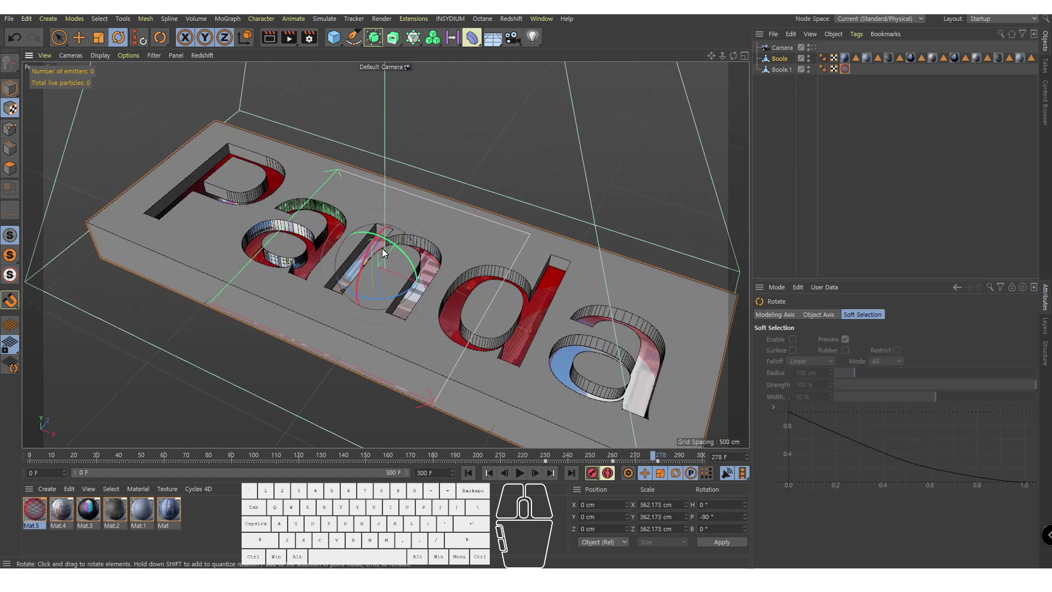
pyautogui.moveTo(372, 248)
pyautogui.mouseDown()
pyautogui.moveTo(353, 275)
pyautogui.moveTo(356, 326)
pyautogui.moveTo(347, 320)
pyautogui.moveTo(374, 255)
pyautogui.mouseUp()
pyautogui.keyDown('alt'); pyautogui.moveTo(374, 255); pyautogui.dragTo(420, 259); pyautogui.keyUp('alt')
pyautogui.scroll(2, 465, 254)
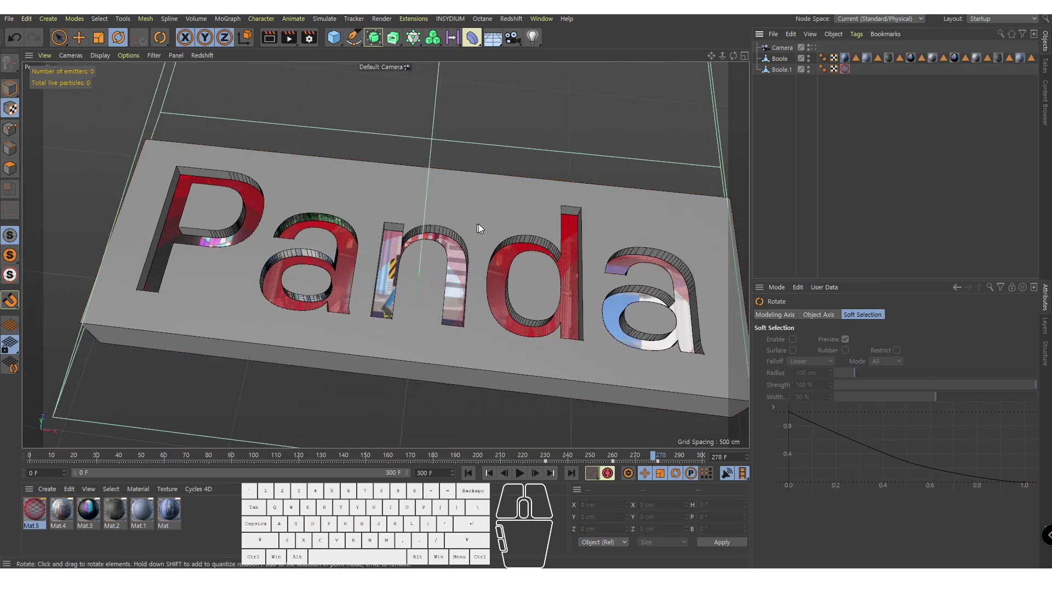
# Step: Move the red material's texture projection on Boole.1 to Z 62.528 cm
pyautogui.click(845, 69)
pyautogui.press('e')
pyautogui.moveTo(422, 242); pyautogui.dragTo(419, 187)
pyautogui.keyDown('alt'); pyautogui.moveTo(326, 260); pyautogui.dragTo(362, 300); pyautogui.keyUp('alt')
# Step: At frame 230, make the white end knot of Mat.5's alpha gradient black and keyframe the gradient
pyautogui.doubleClick(38, 515)
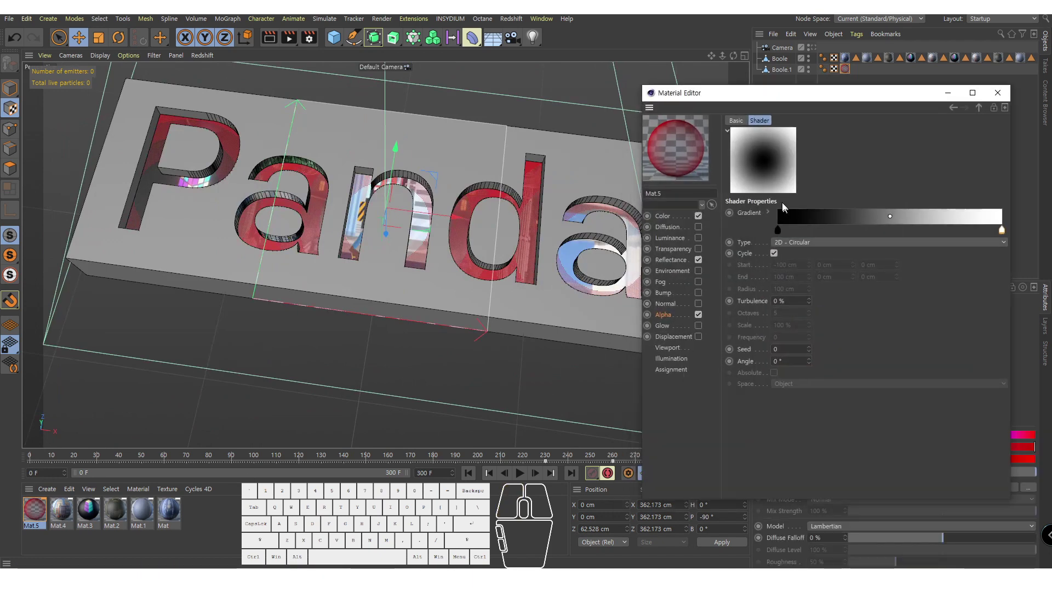
pyautogui.moveTo(803, 97); pyautogui.dragTo(812, 75)
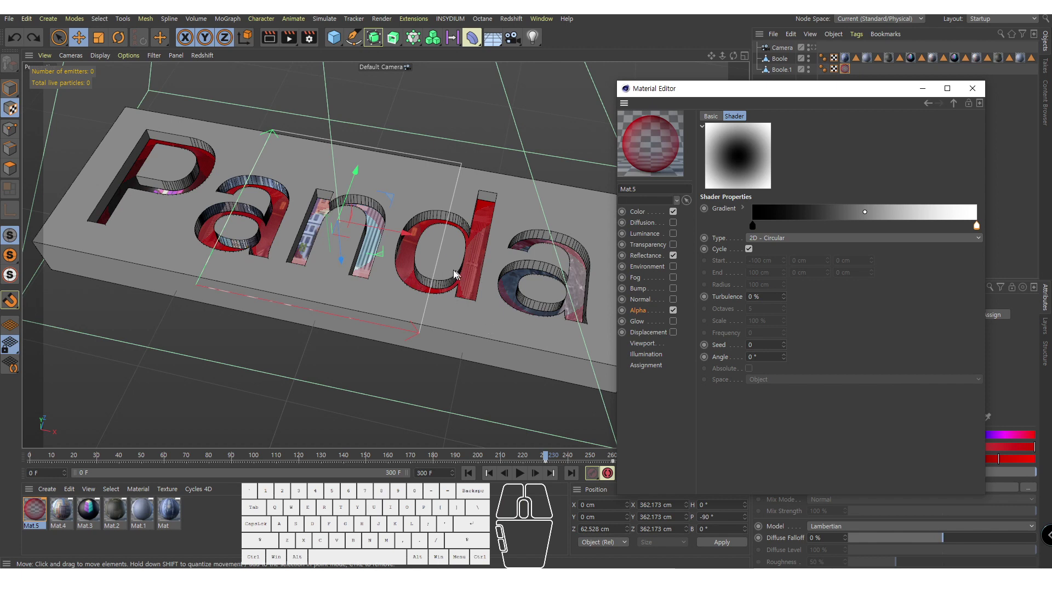
pyautogui.click(976, 225)
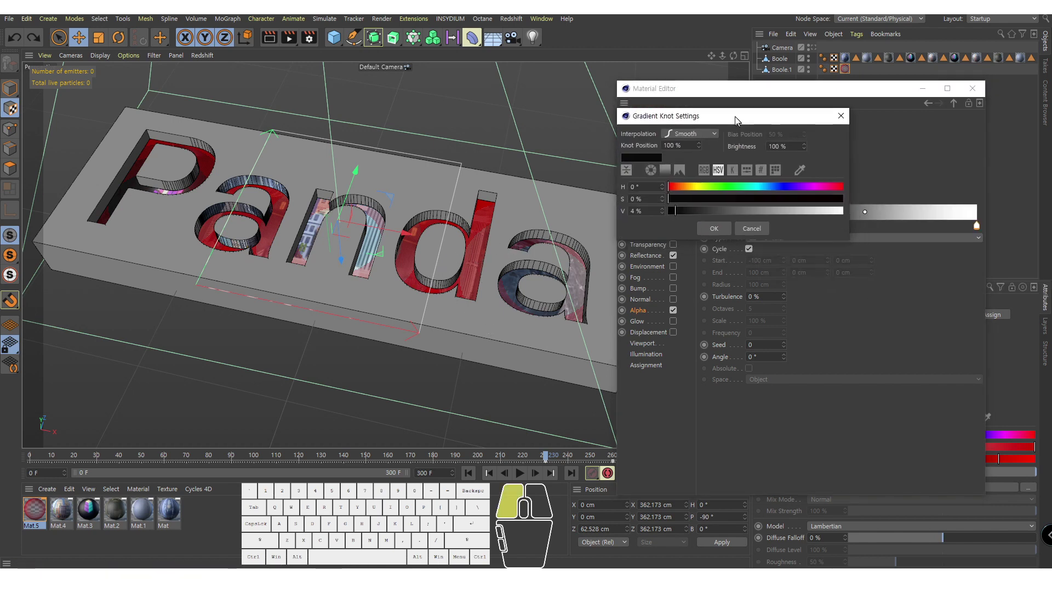
pyautogui.click(705, 191)
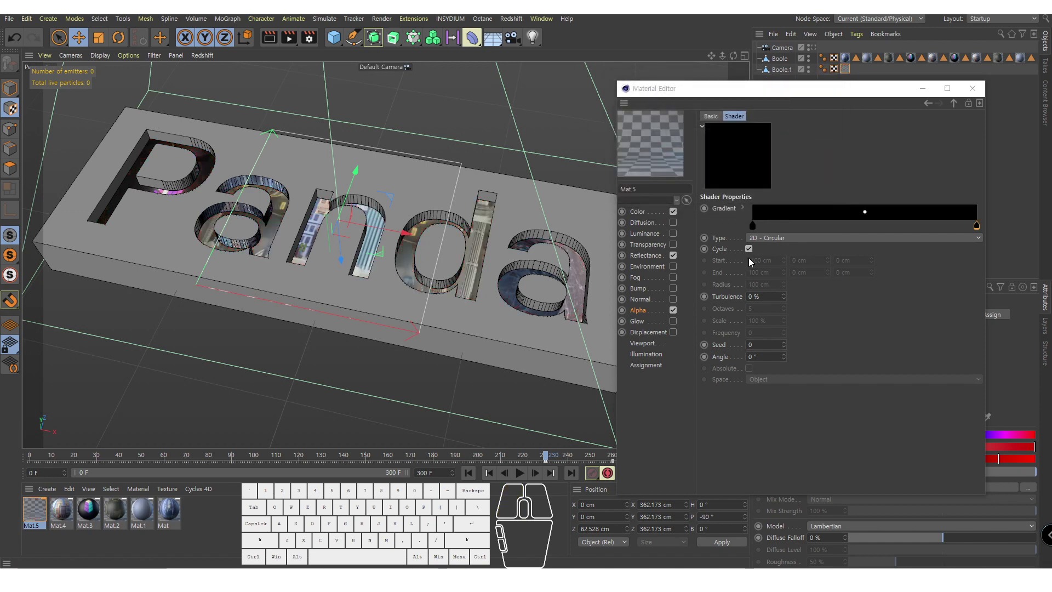
pyautogui.click(710, 209)
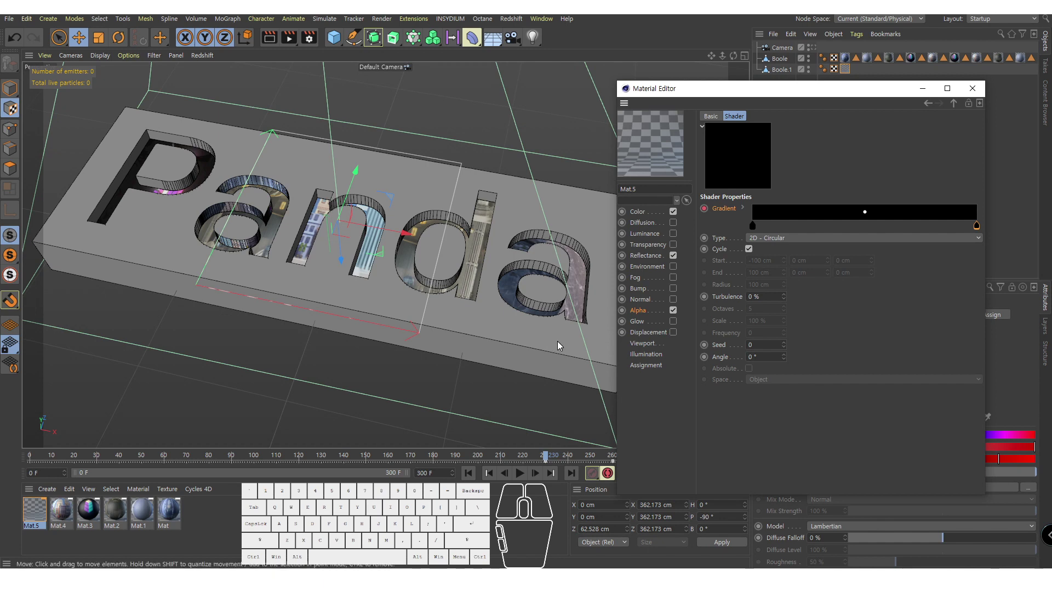
# Step: At frame 260, set the alpha gradient's end knot to white with a value of 100%
pyautogui.moveTo(741, 92); pyautogui.dragTo(783, 57)
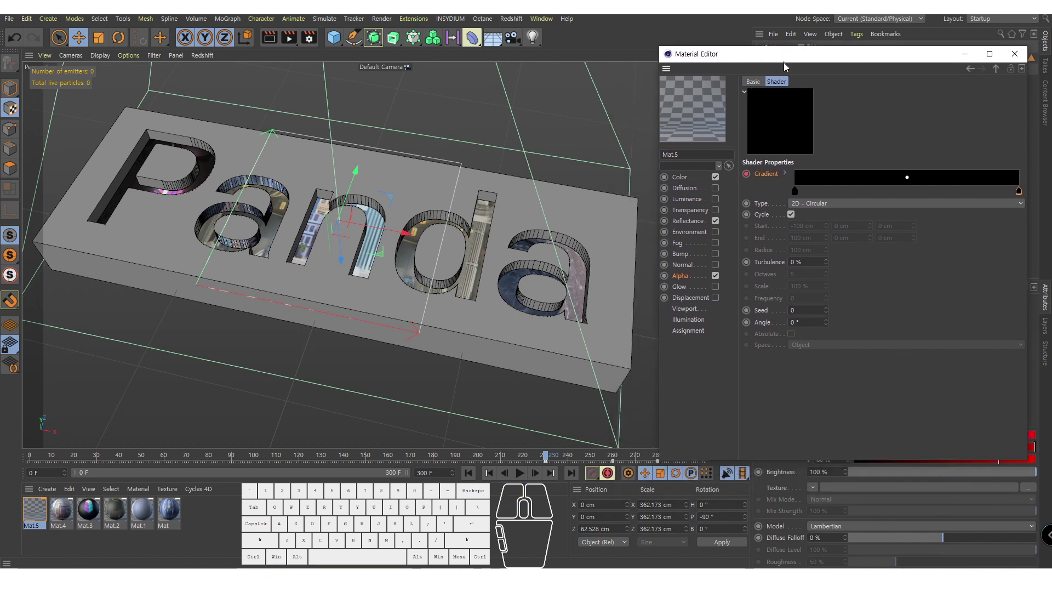
pyautogui.click(613, 456)
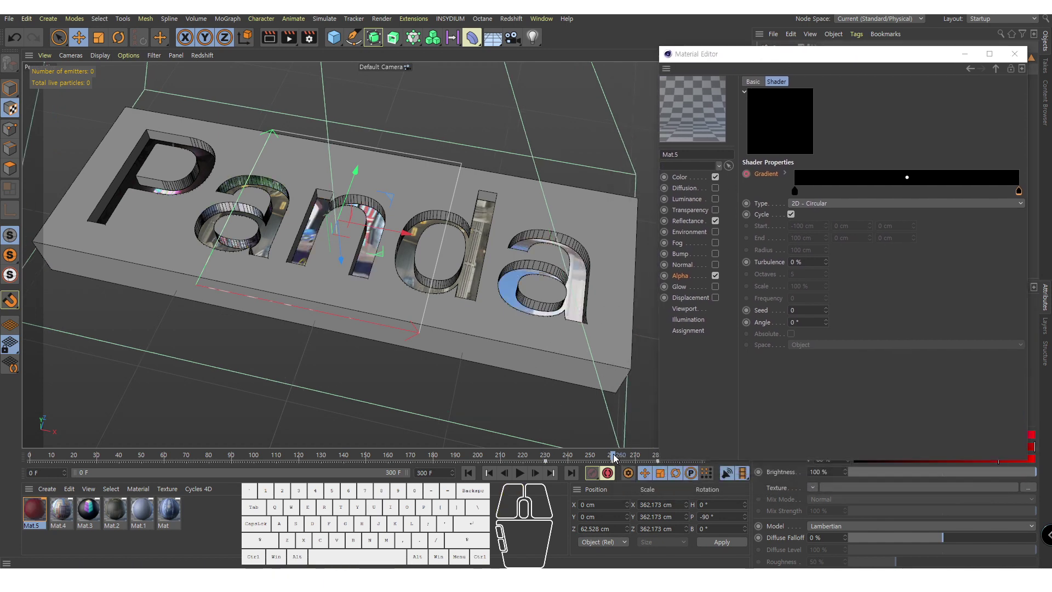
pyautogui.click(1017, 190)
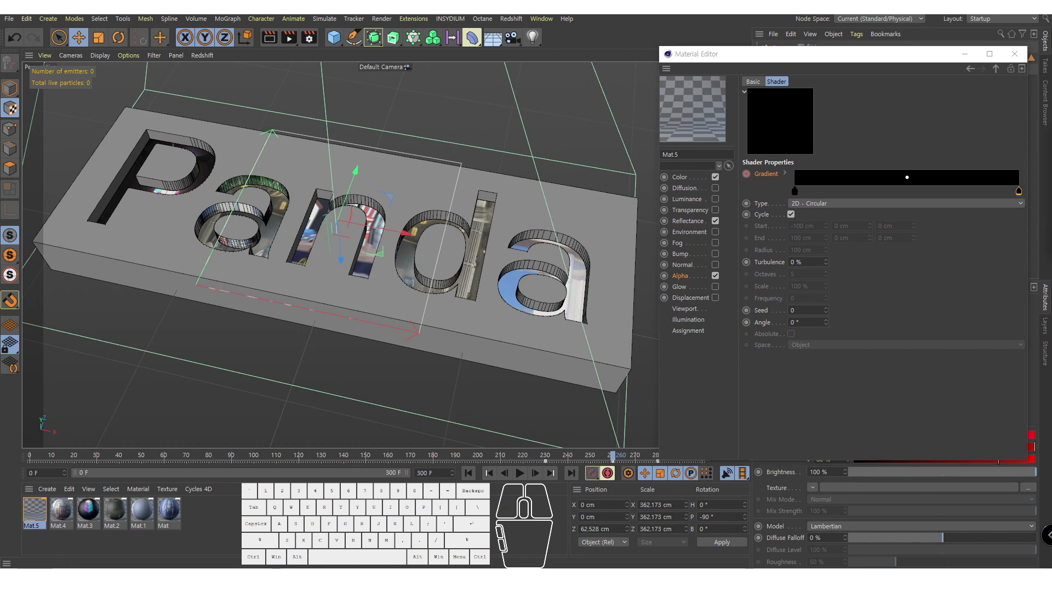
pyautogui.doubleClick(1017, 191)
pyautogui.moveTo(803, 57); pyautogui.dragTo(586, 61)
pyautogui.moveTo(657, 110); pyautogui.dragTo(727, 104)
pyautogui.moveTo(783, 198); pyautogui.dragTo(936, 204)
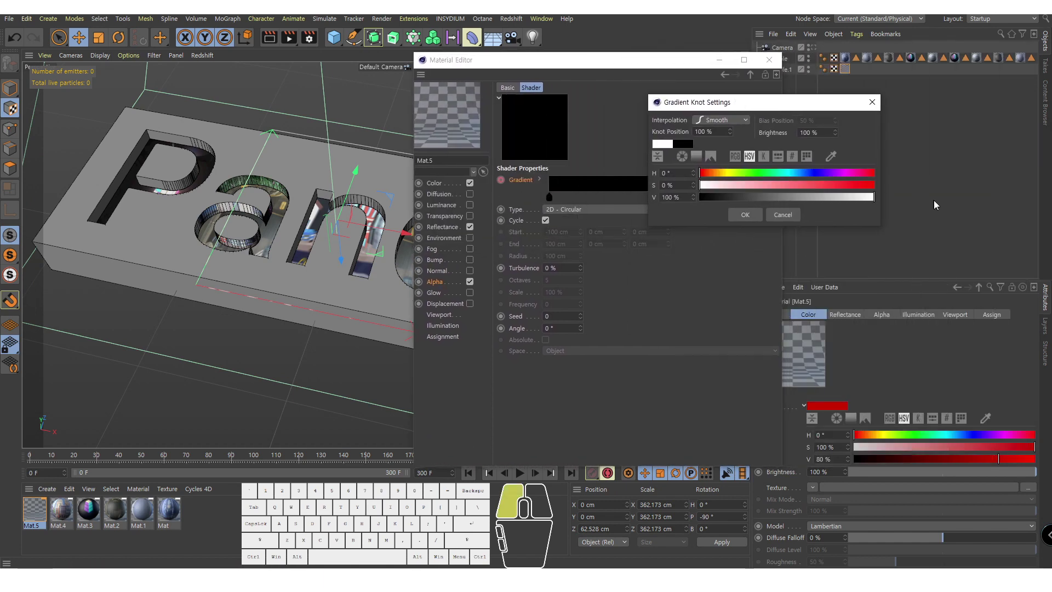
pyautogui.click(745, 214)
pyautogui.moveTo(639, 67); pyautogui.dragTo(792, 50)
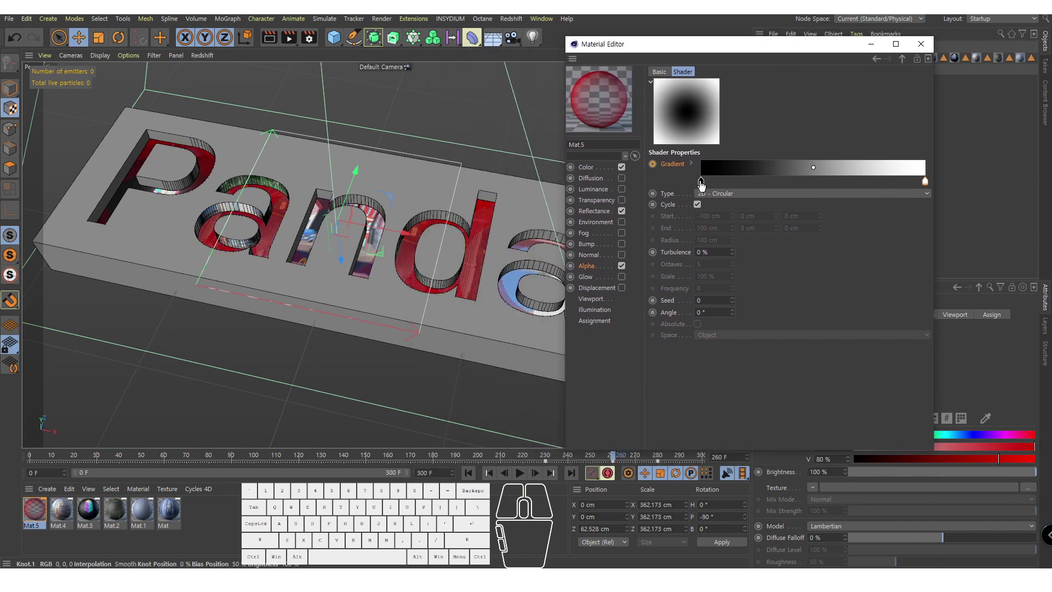
# Step: Try moving the alpha gradient's black start knot to about 48% and undo the gradient edits made at frame 260
pyautogui.moveTo(701, 181); pyautogui.dragTo(804, 191)
pyautogui.click(809, 183)
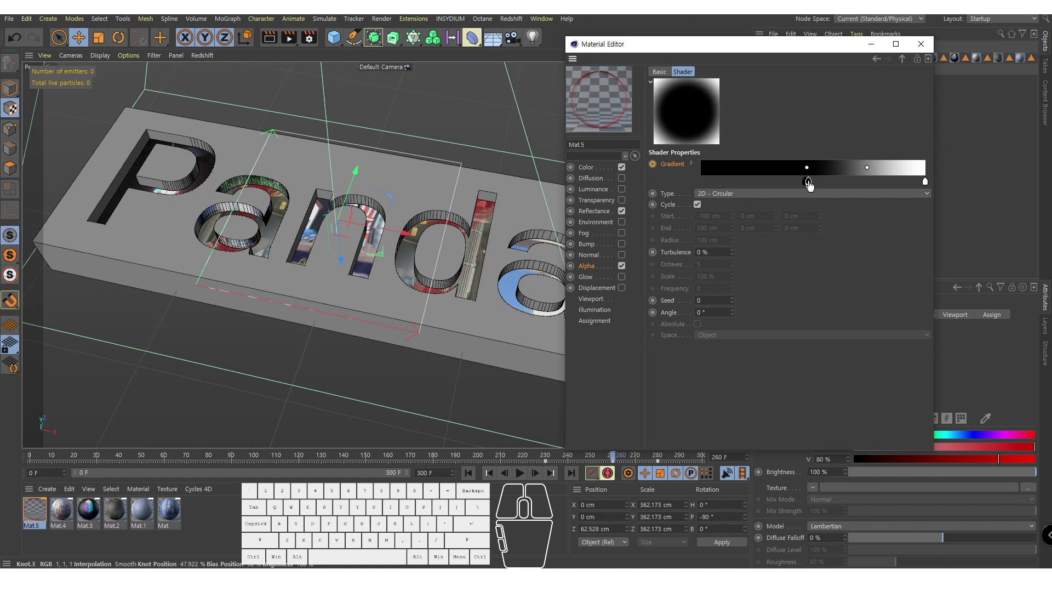
pyautogui.doubleClick(809, 183)
pyautogui.click(915, 122)
pyautogui.hotkey('ctrl', 'z')
pyautogui.hotkey('ctrl', 'z')
pyautogui.hotkey('ctrl', 'z')
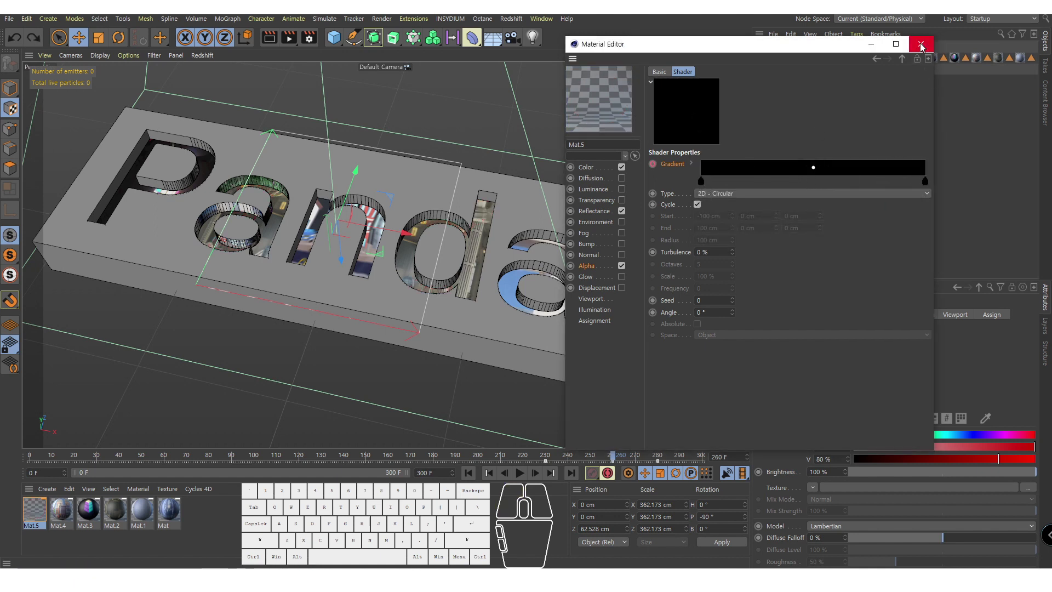
# Step: Return to frame 260, make the alpha gradient's end knot white and keyframe the gradient
pyautogui.click(546, 456)
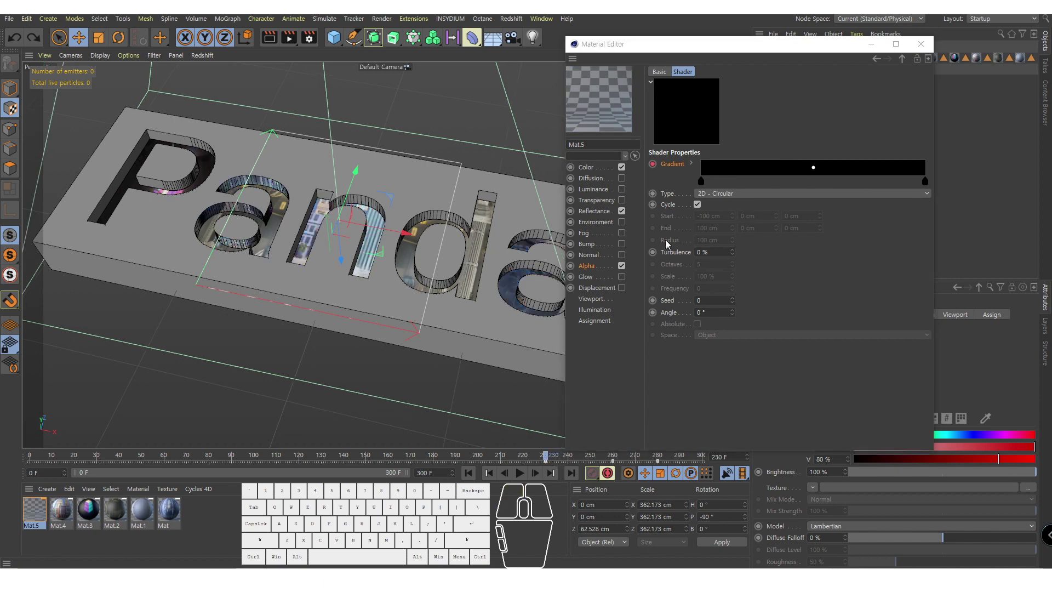
pyautogui.click(612, 456)
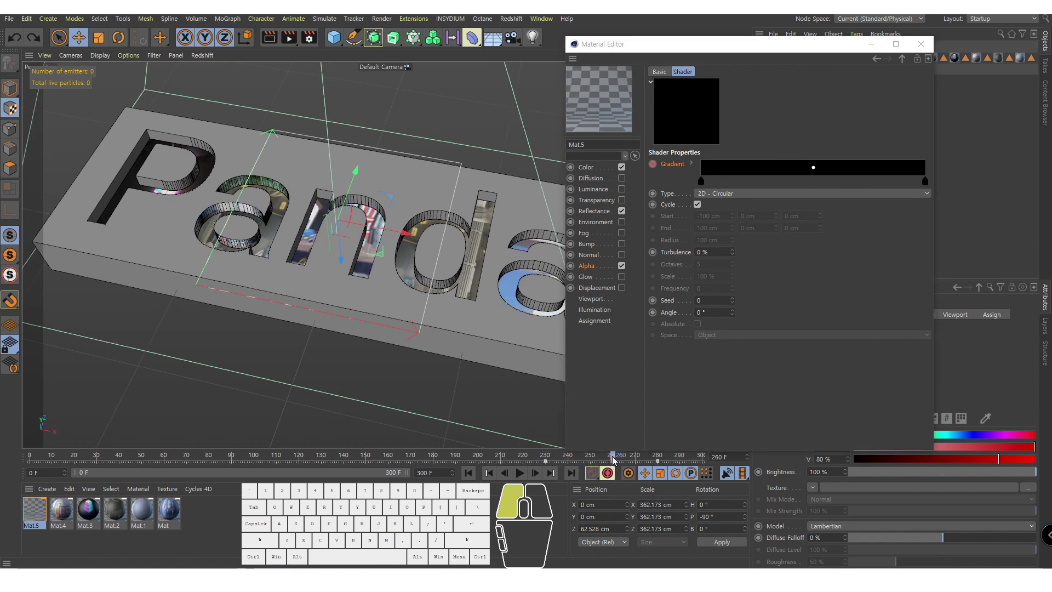
pyautogui.doubleClick(925, 181)
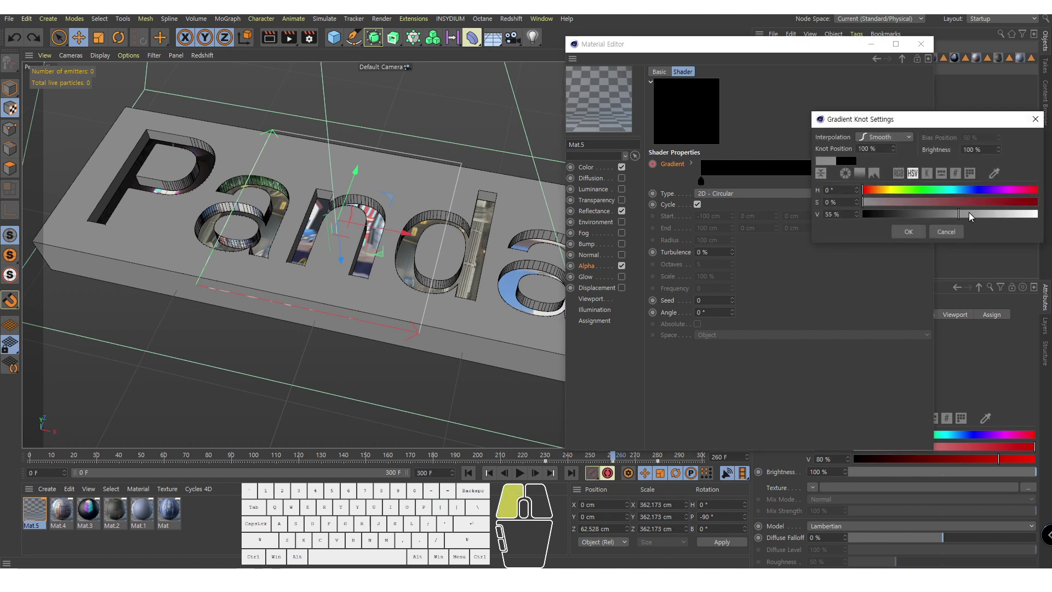
pyautogui.click(896, 234)
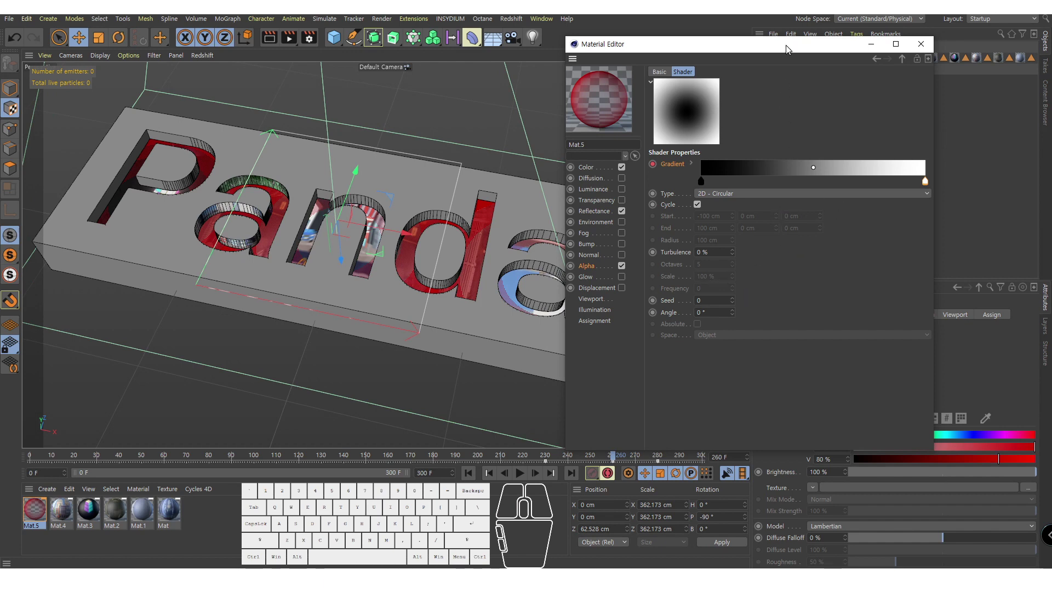
pyautogui.moveTo(786, 49); pyautogui.dragTo(865, 40)
# Step: At frame 280, move the alpha gradient's black start knot to about 69% and keyframe the gradient
pyautogui.moveTo(612, 455); pyautogui.dragTo(658, 454)
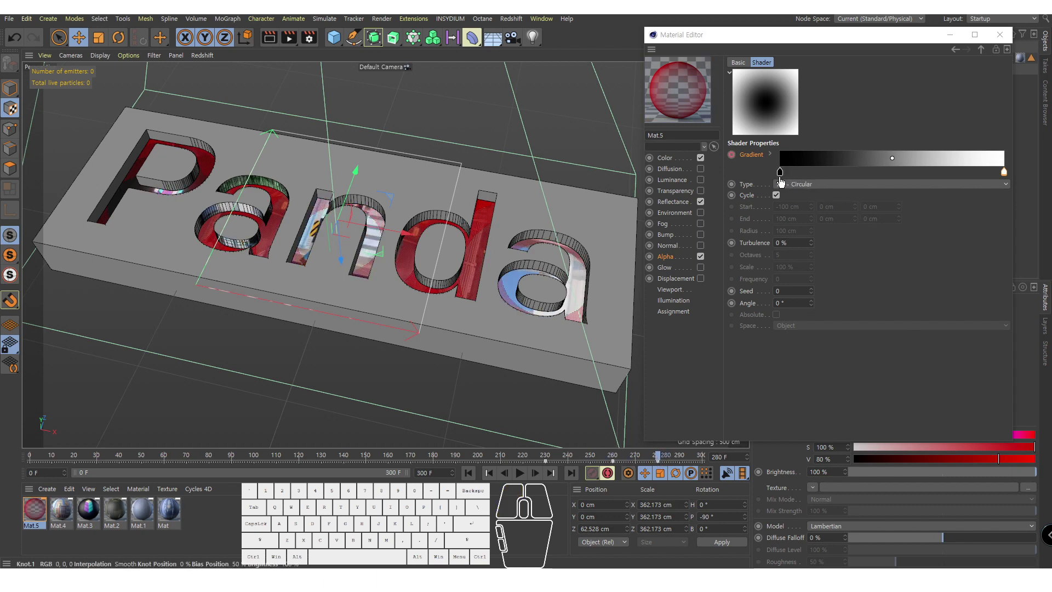
pyautogui.moveTo(781, 182); pyautogui.dragTo(935, 183)
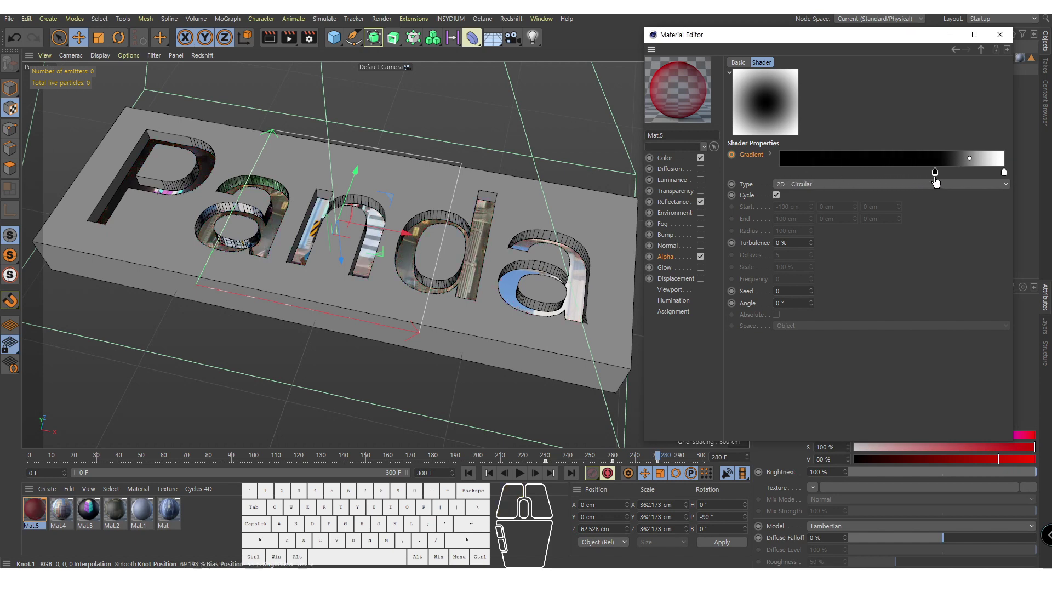
pyautogui.keyDown('ctrl'); pyautogui.click(732, 154); pyautogui.keyUp('ctrl')
# Step: Make the black gradient knot white with a value of 100% at frame 280 and keyframe the gradient
pyautogui.click(1014, 201)
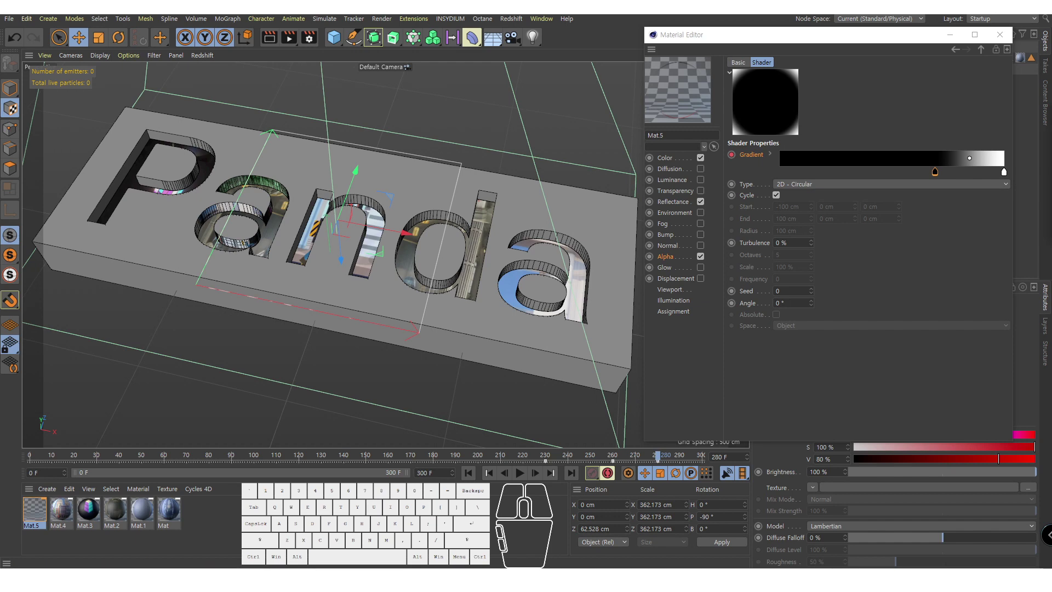
pyautogui.moveTo(1047, 164); pyautogui.dragTo(814, 66)
pyautogui.moveTo(785, 164); pyautogui.dragTo(867, 165)
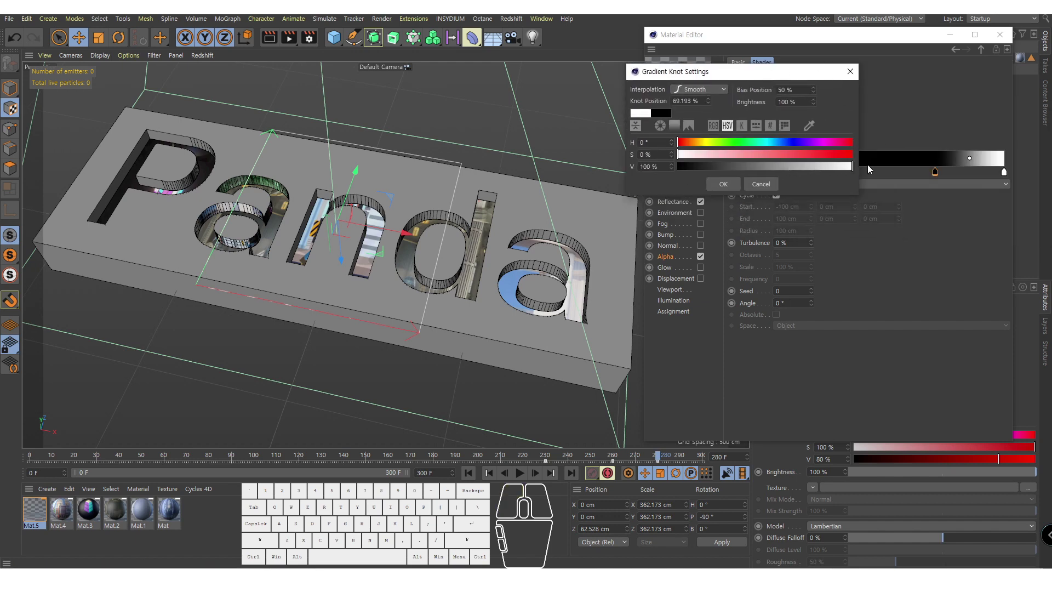
pyautogui.click(723, 184)
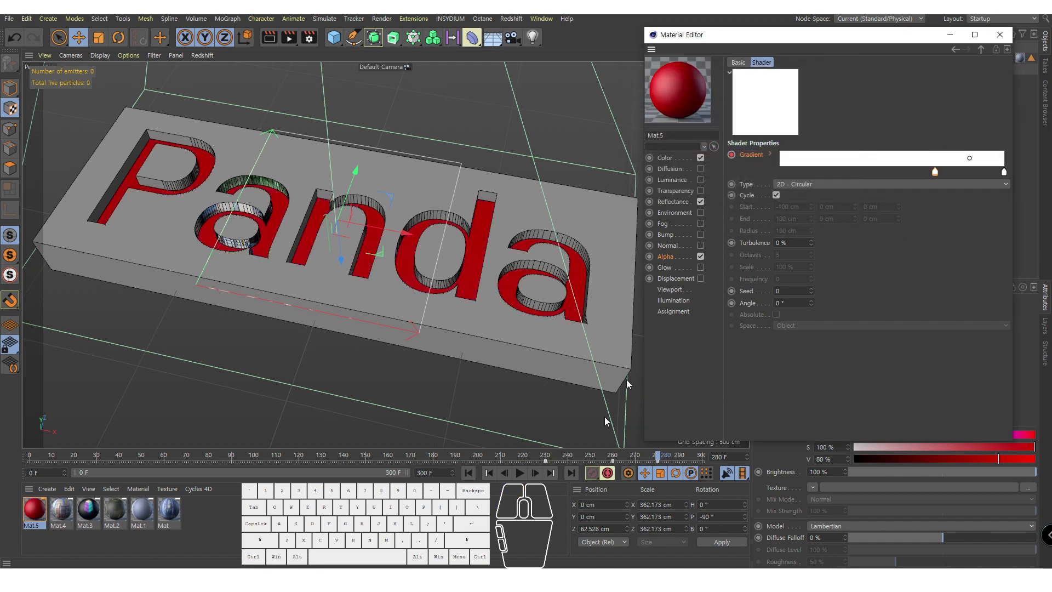
# Step: Play back and scrub the red gradient reveal from about frame 230 onward
pyautogui.click(545, 453)
pyautogui.click(518, 473)
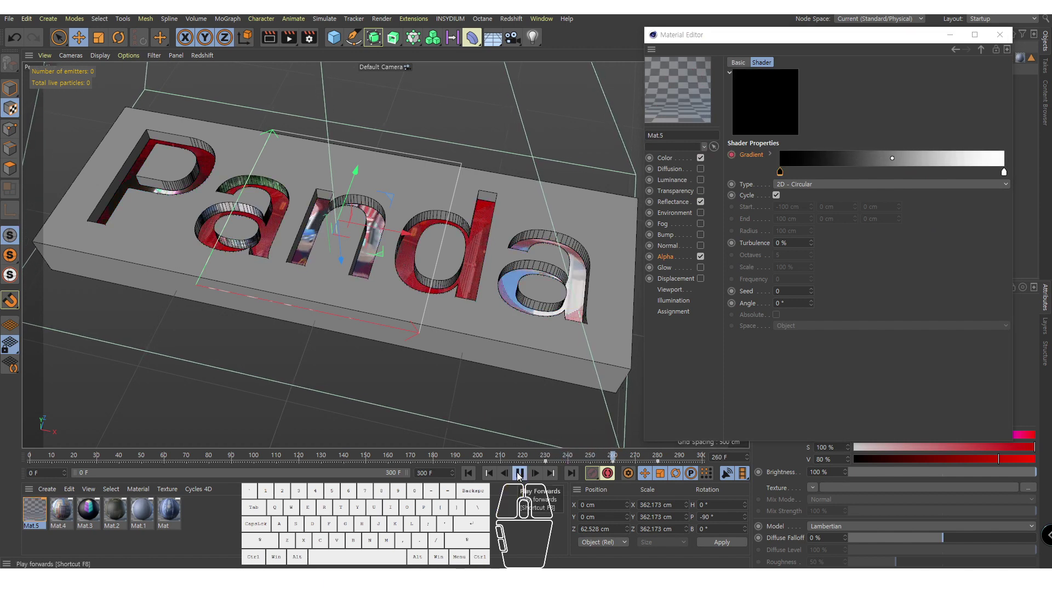
pyautogui.click(545, 455)
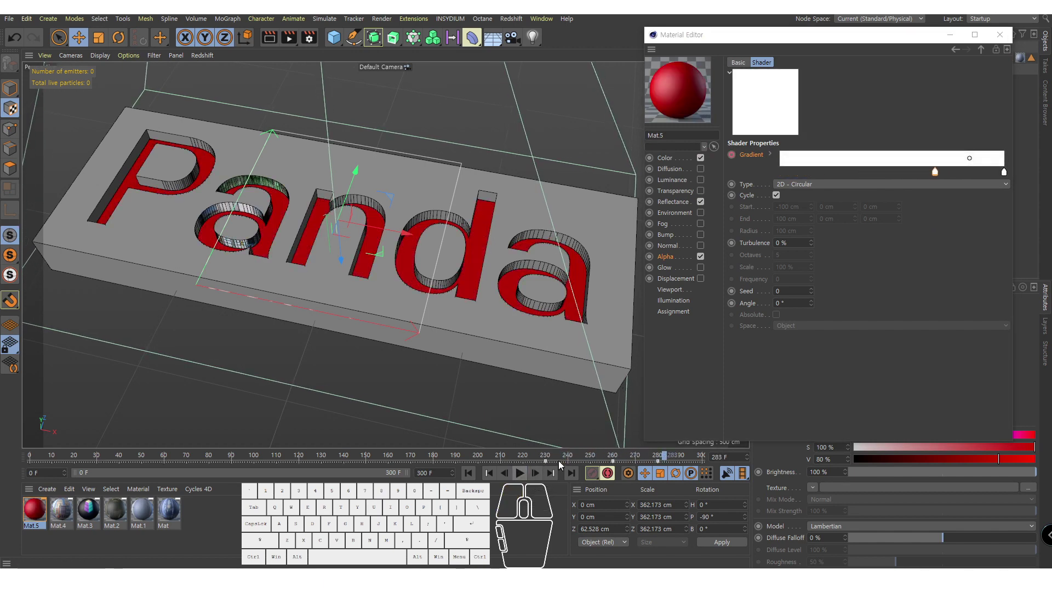
pyautogui.moveTo(545, 455); pyautogui.dragTo(661, 457)
# Step: Set the alpha gradient's turbulence to 100%, render the view at frame 256 and close the material settings
pyautogui.moveTo(810, 244); pyautogui.dragTo(810, 244)
pyautogui.moveTo(661, 457); pyautogui.dragTo(607, 456)
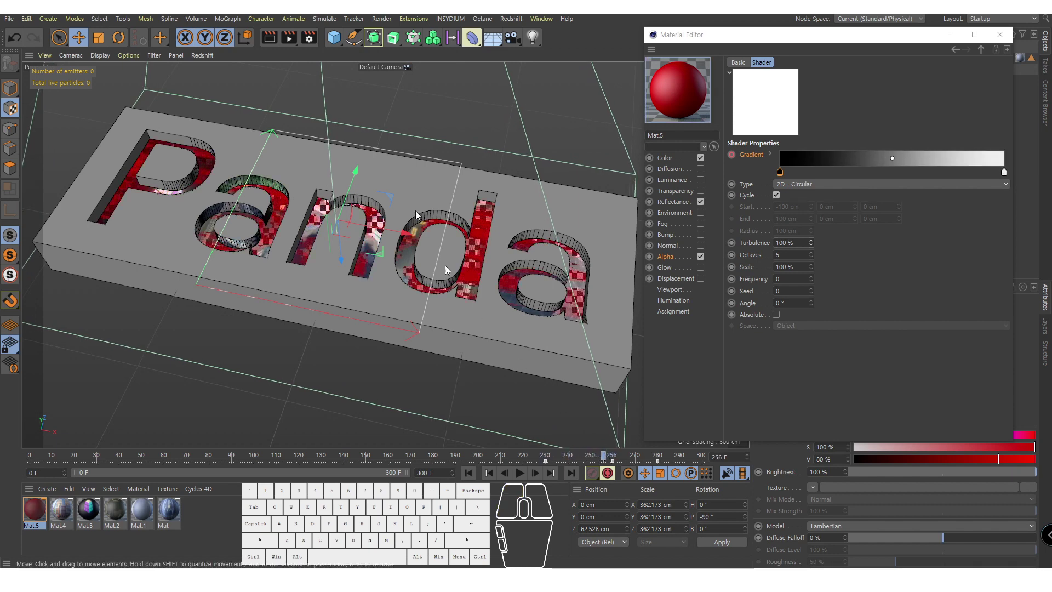
pyautogui.click(269, 38)
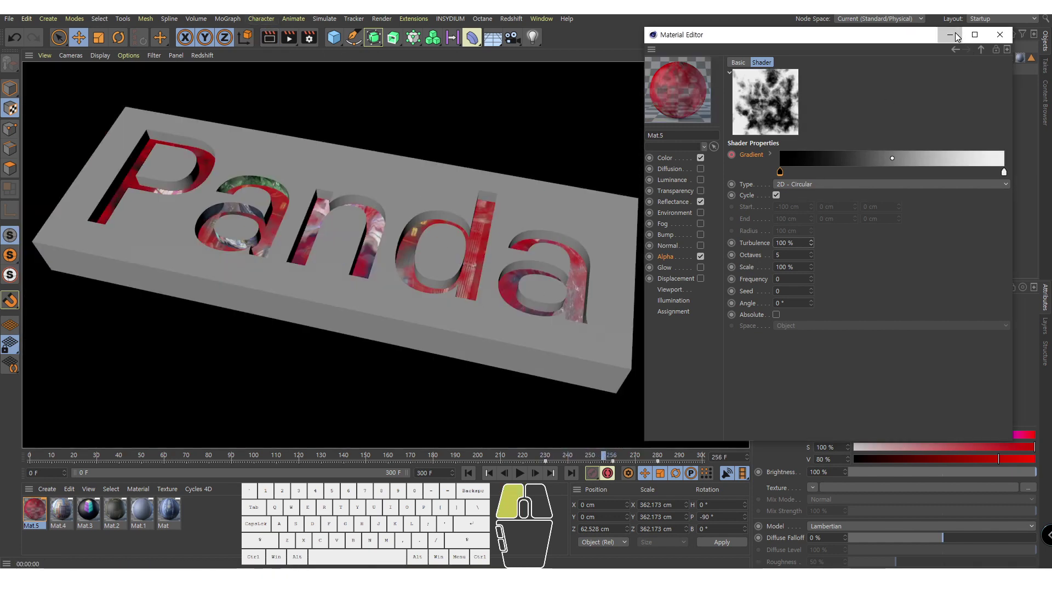
pyautogui.click(1000, 34)
# Step: Look through the Camera object and play the animation from frame 0 into the red reveal
pyautogui.click(812, 48)
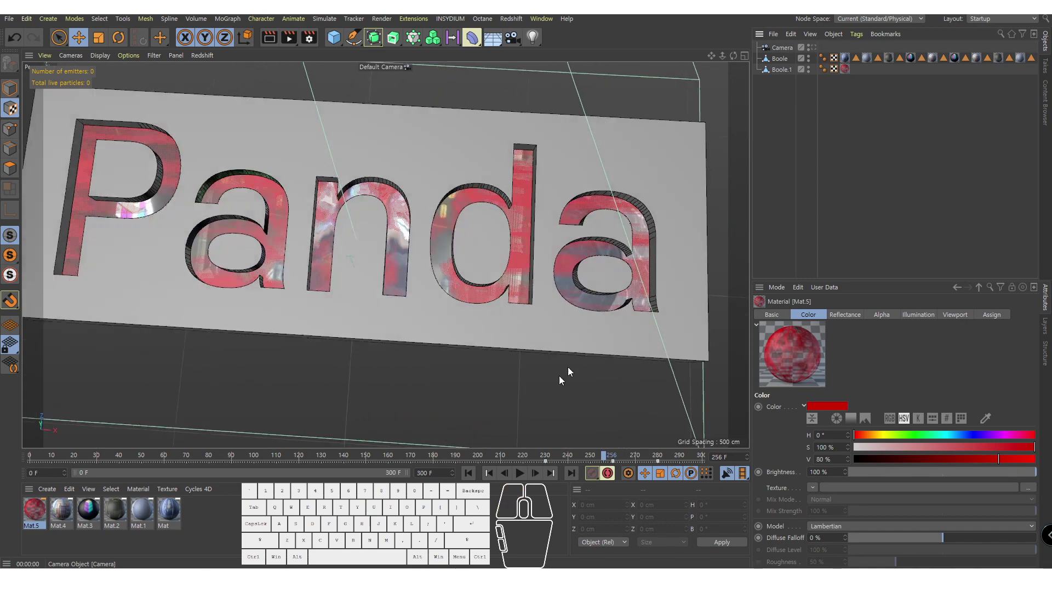
pyautogui.click(468, 472)
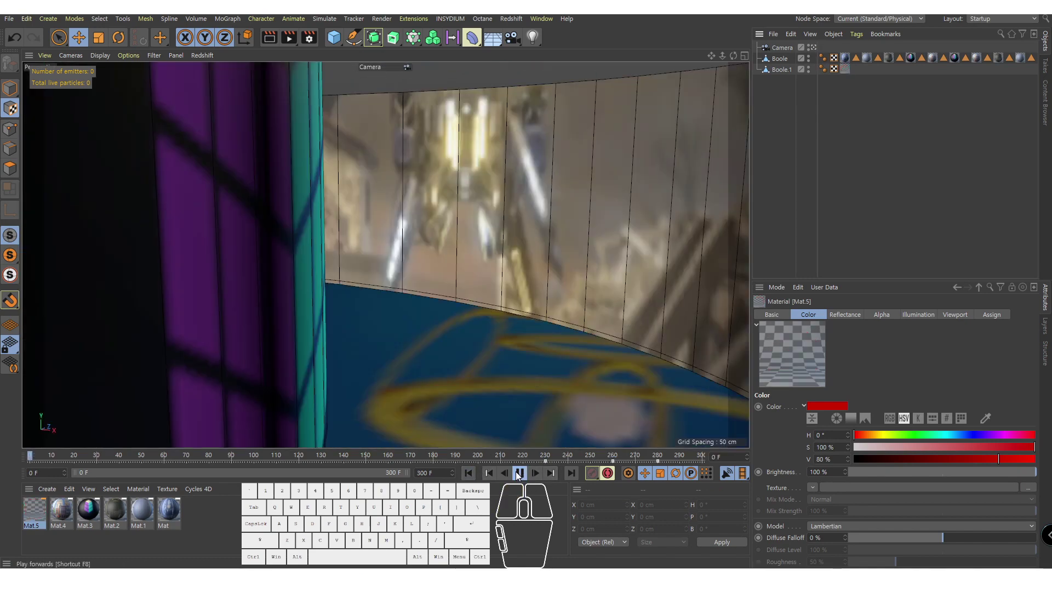
pyautogui.click(516, 474)
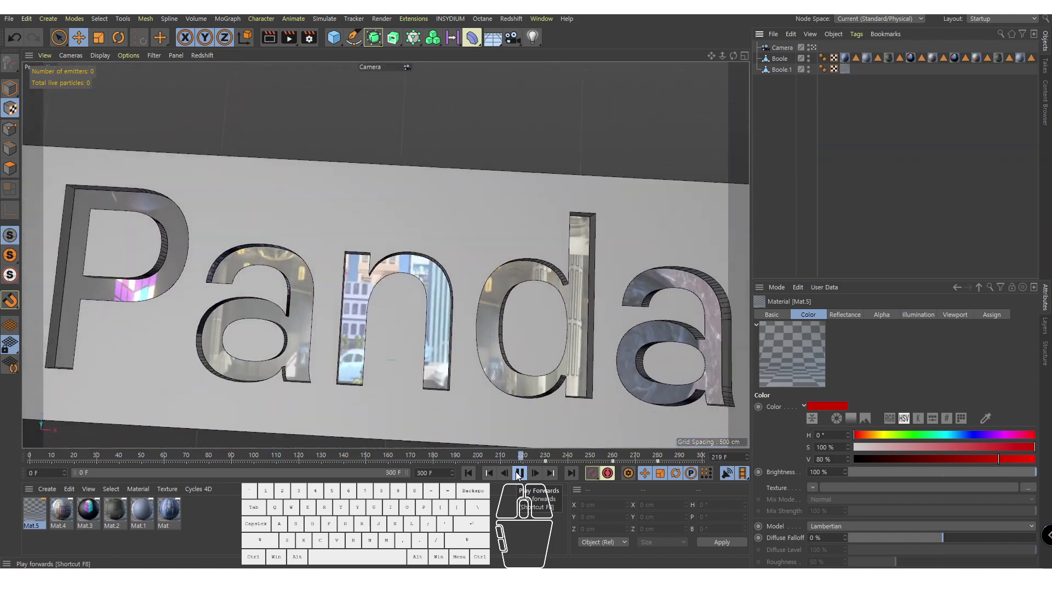
pyautogui.click(518, 474)
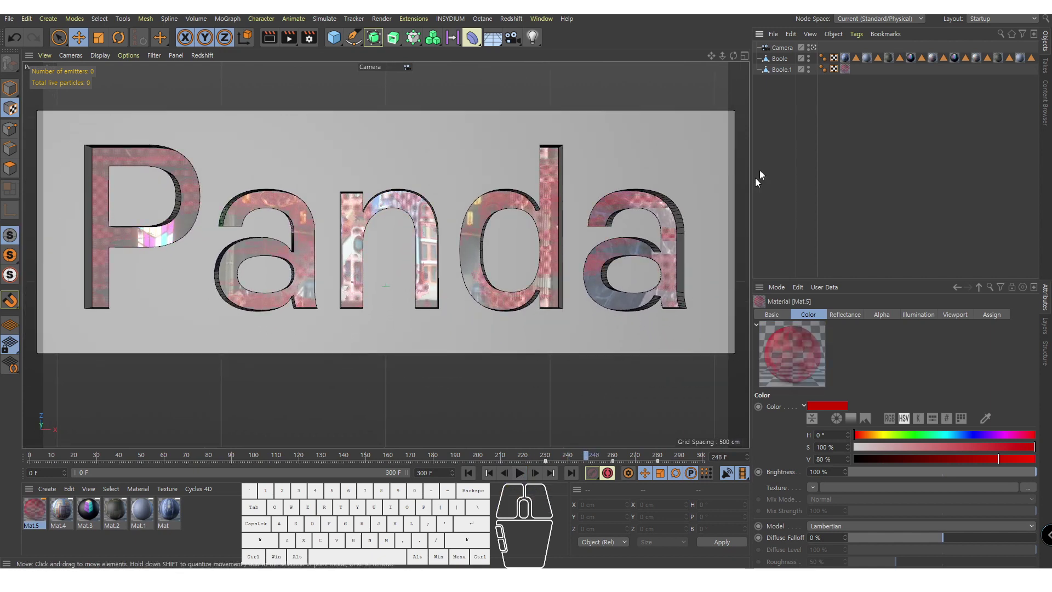
# Step: Inspect the camera's keyframes around frame 239 and open Mat.5's alpha gradient settings
pyautogui.click(780, 48)
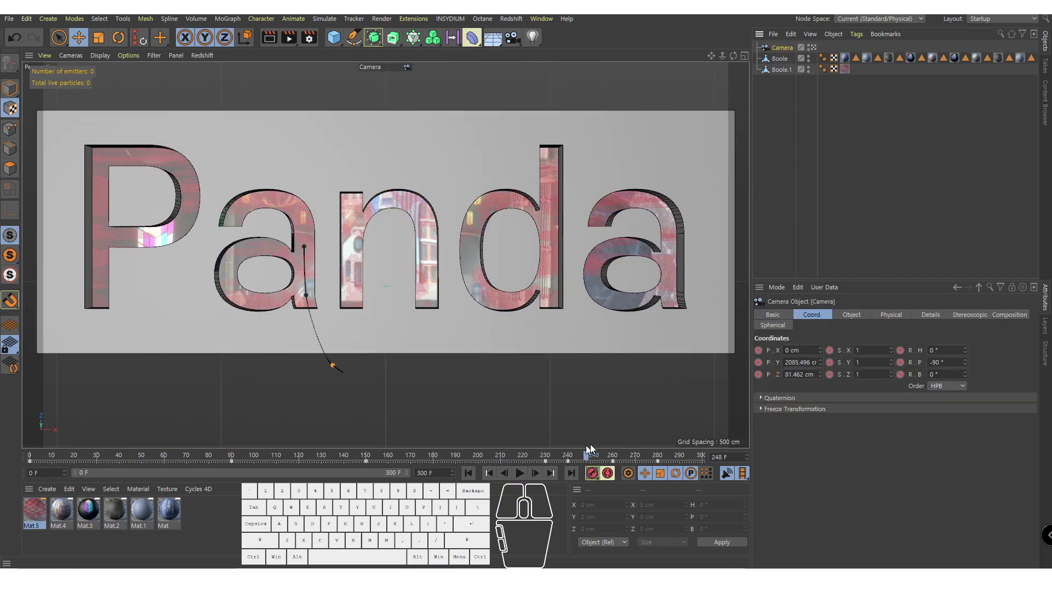
pyautogui.moveTo(565, 455); pyautogui.dragTo(566, 456)
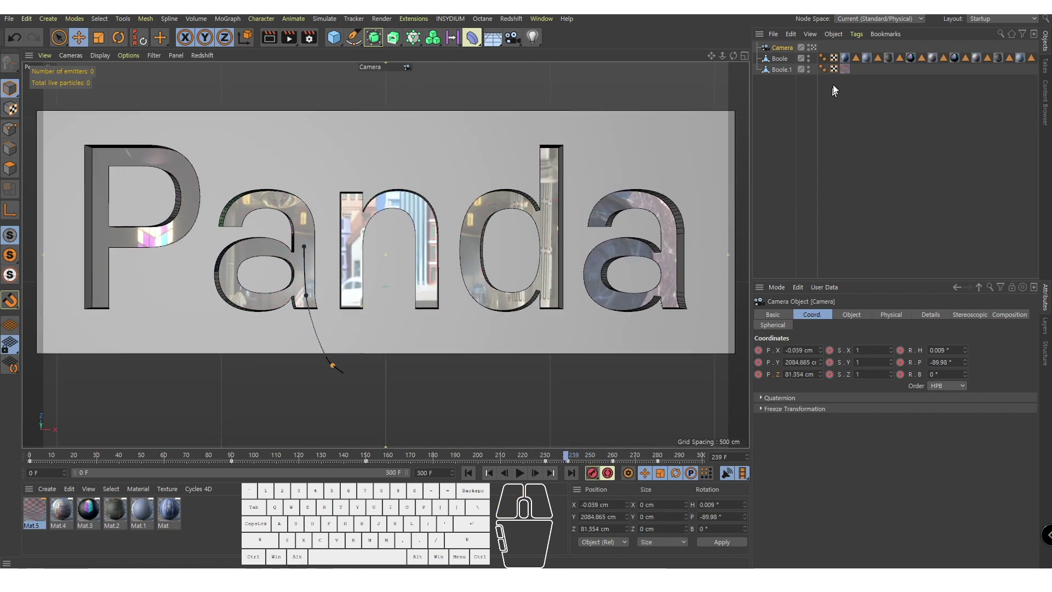
pyautogui.click(844, 69)
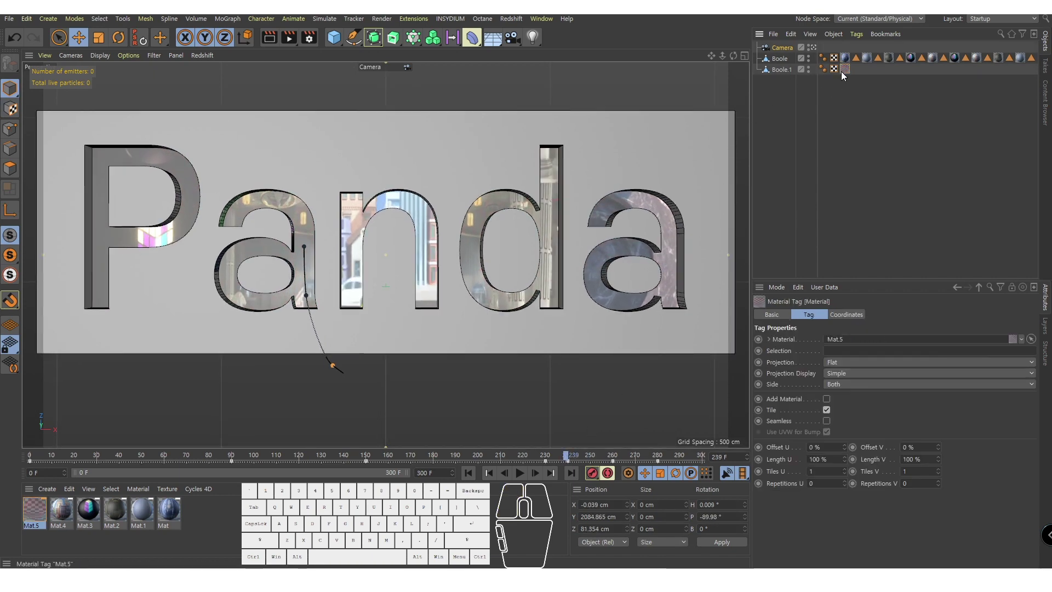
pyautogui.doubleClick(38, 495)
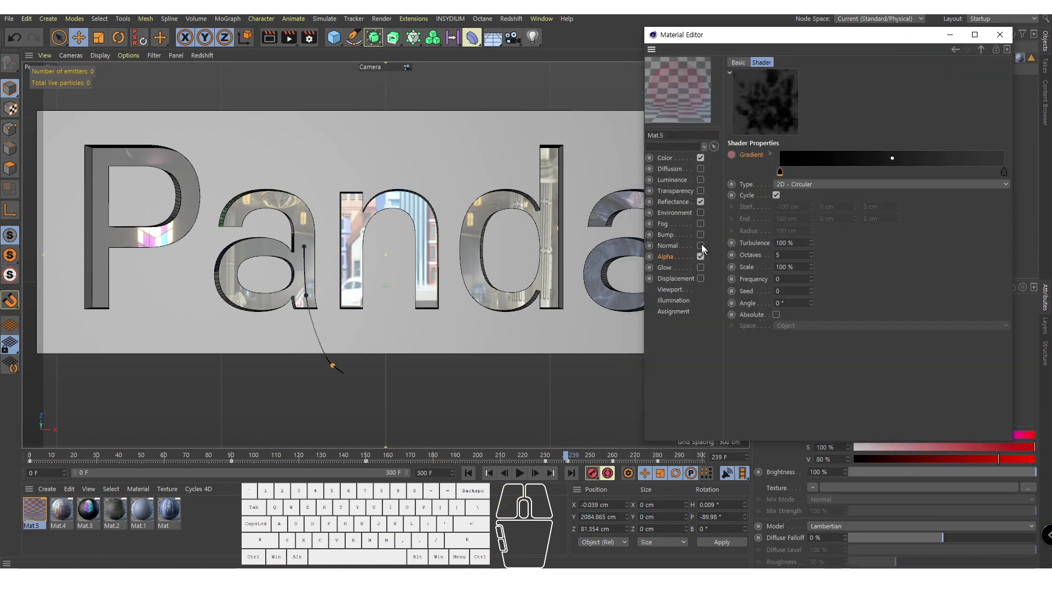
pyautogui.rightClick(674, 260)
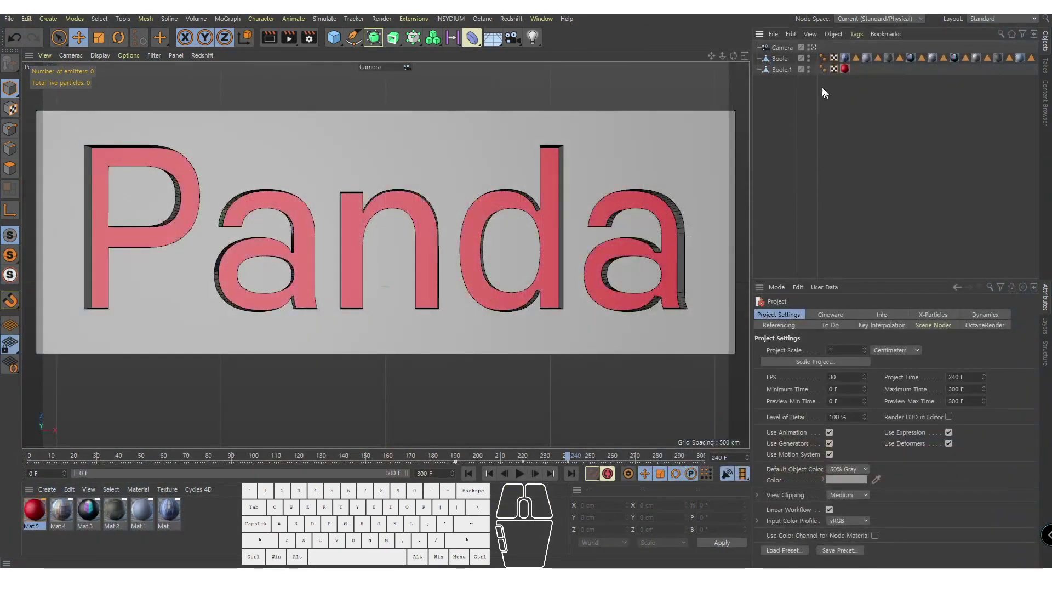
# Step: Show the tracks of Boole.1 in the Timeline and display Mat.5's gradient tracks there
pyautogui.click(785, 69)
pyautogui.click(859, 104)
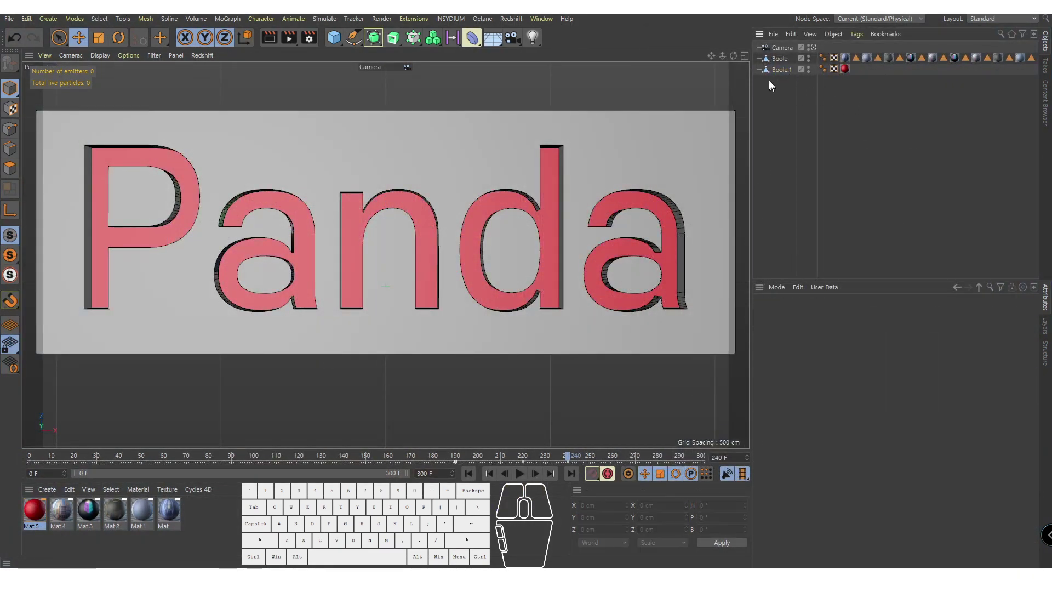
pyautogui.click(780, 67)
pyautogui.rightClick(780, 66)
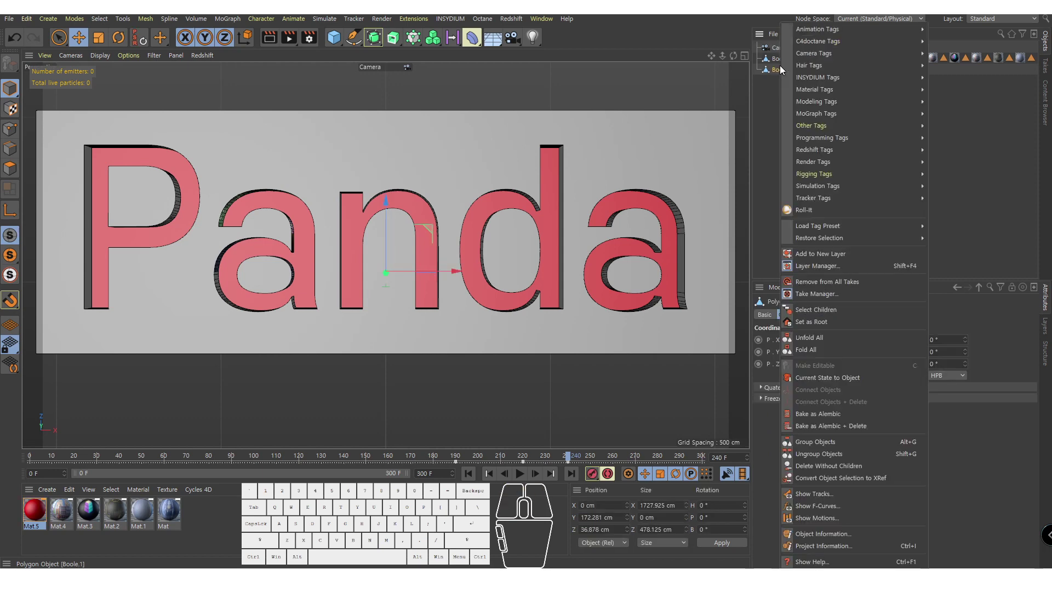
pyautogui.click(840, 494)
pyautogui.moveTo(658, 262); pyautogui.dragTo(600, 169)
pyautogui.moveTo(114, 509); pyautogui.dragTo(573, 329)
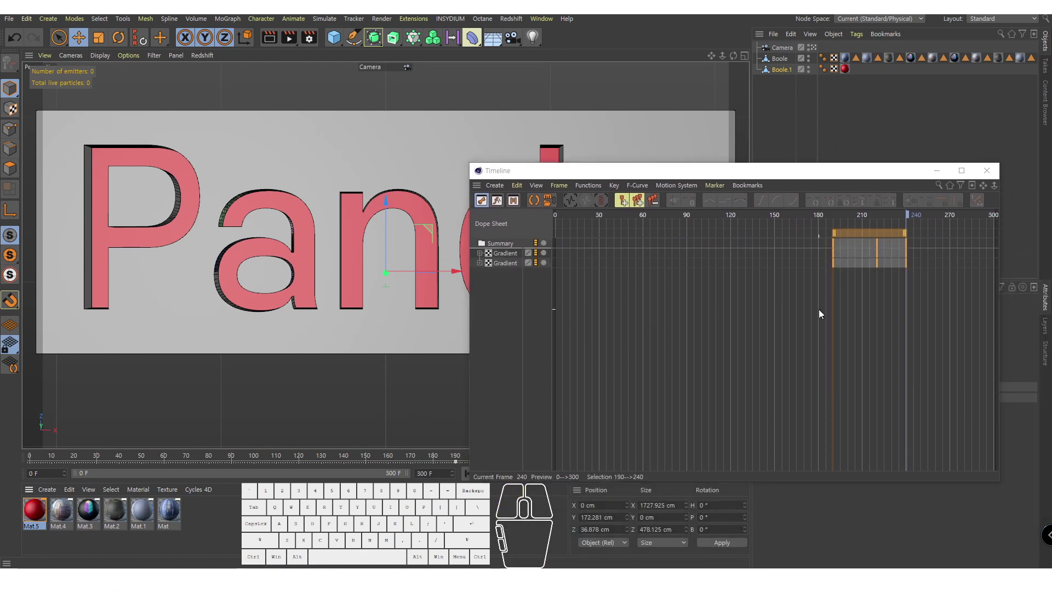
# Step: Shift all gradient keyframes five frames earlier to span frames 185 to 235, and minimize the Timeline
pyautogui.moveTo(856, 183); pyautogui.dragTo(887, 209)
pyautogui.click(943, 296)
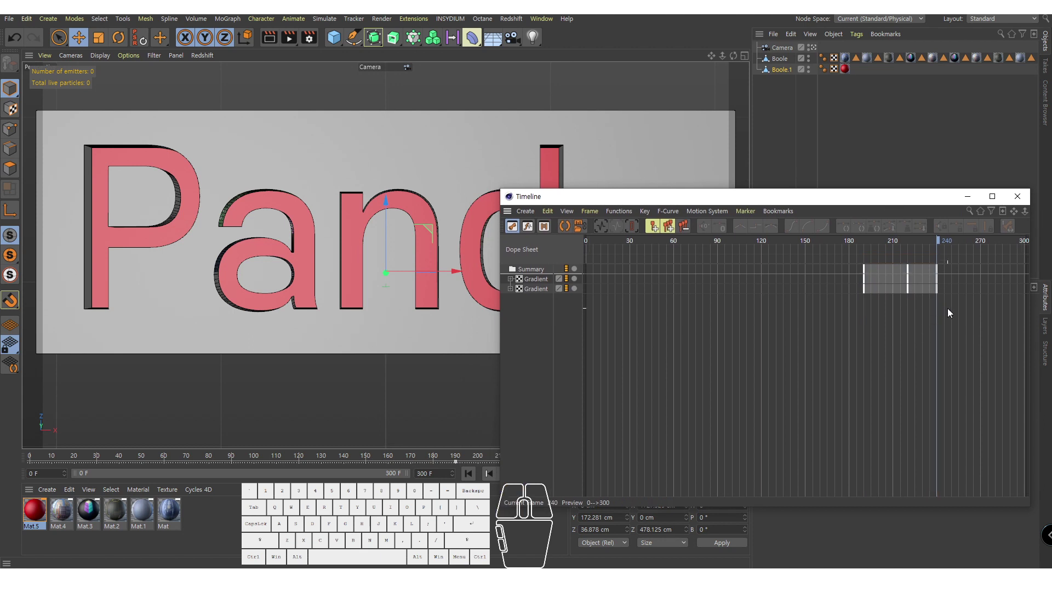
pyautogui.moveTo(947, 308); pyautogui.dragTo(930, 244)
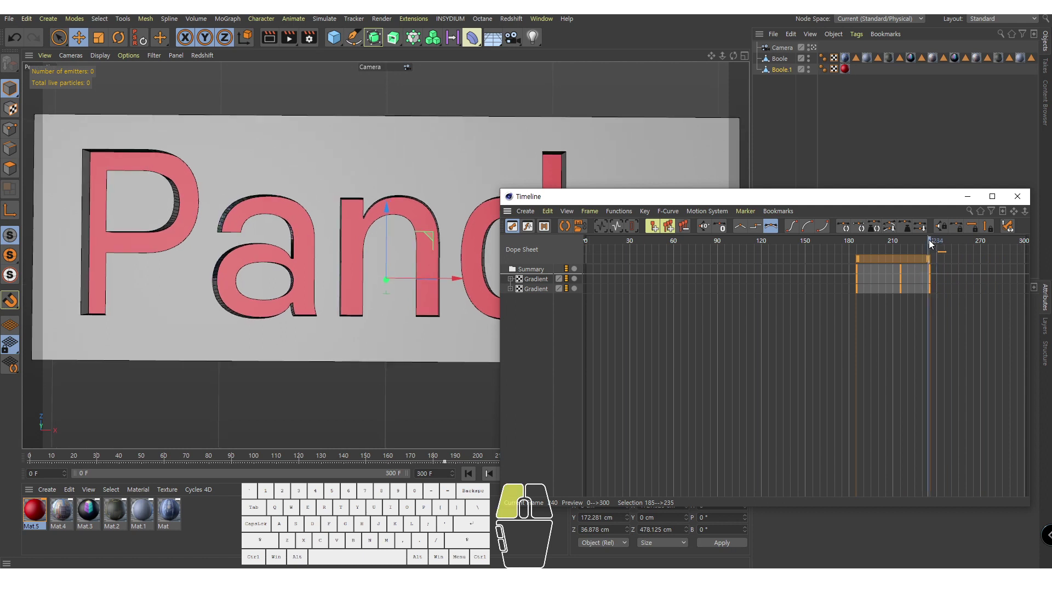
pyautogui.click(967, 197)
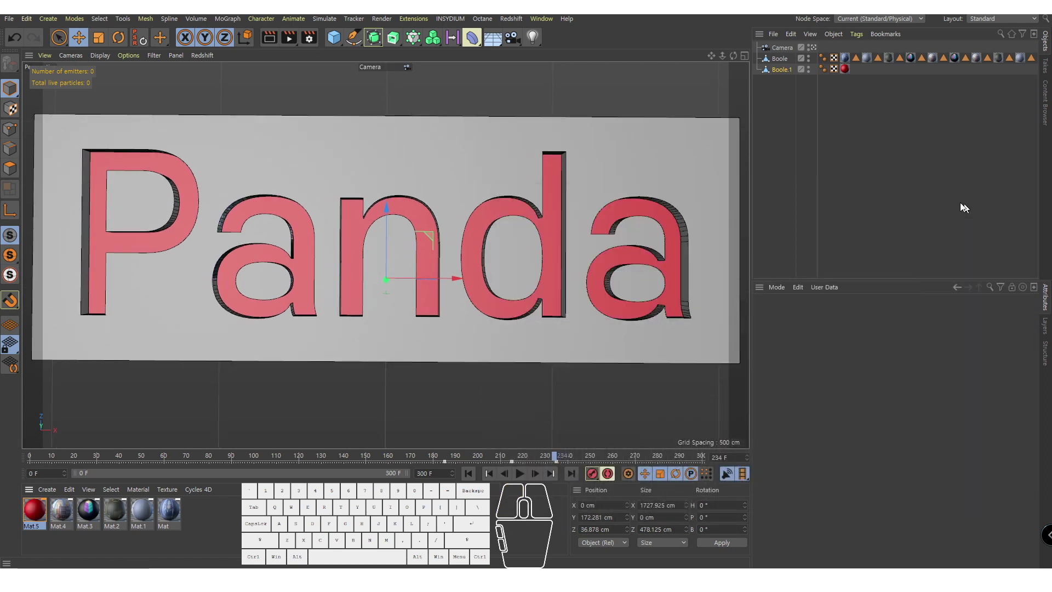
# Step: Play the camera animation from about frame 150 to check the timing of the red reveal
pyautogui.click(363, 455)
pyautogui.click(516, 474)
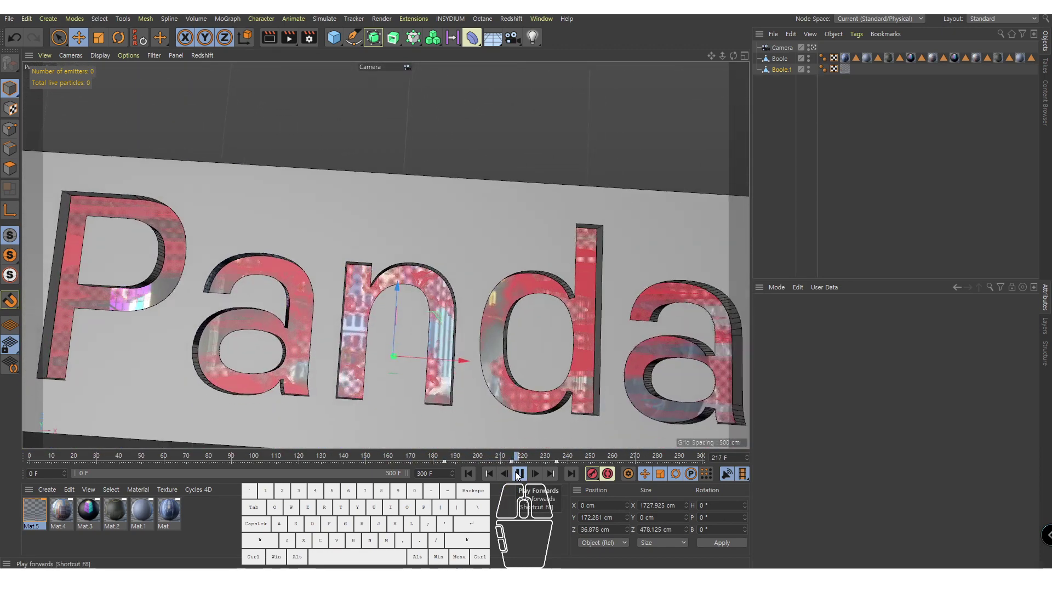
pyautogui.click(516, 474)
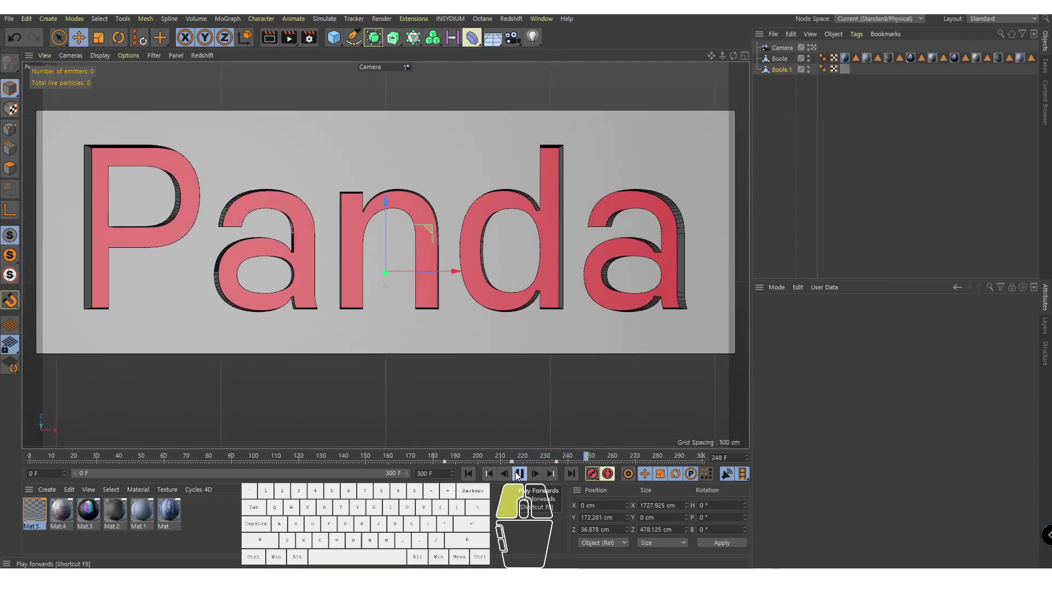
# Step: Create a new material and apply it to the Boole object
pyautogui.doubleClick(222, 534)
pyautogui.moveTo(33, 515); pyautogui.dragTo(717, 201)
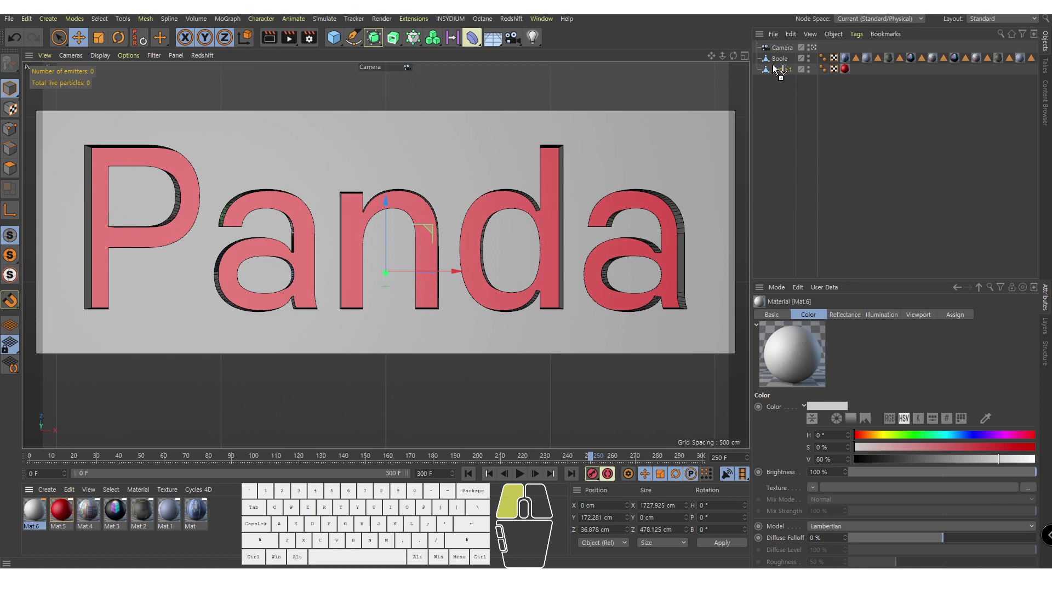
pyautogui.moveTo(777, 65); pyautogui.dragTo(709, 97)
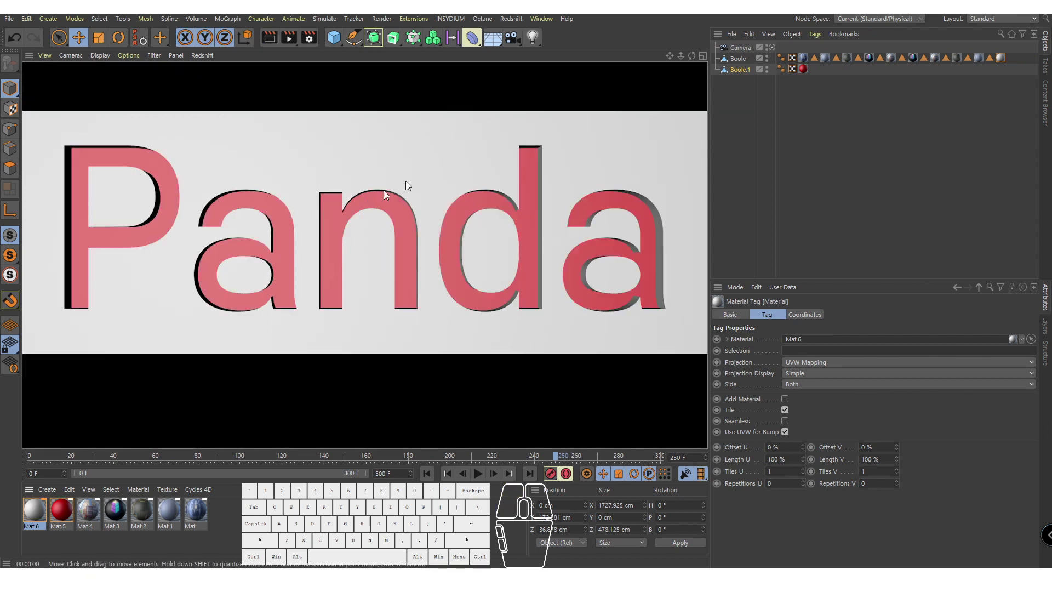
pyautogui.click(878, 160)
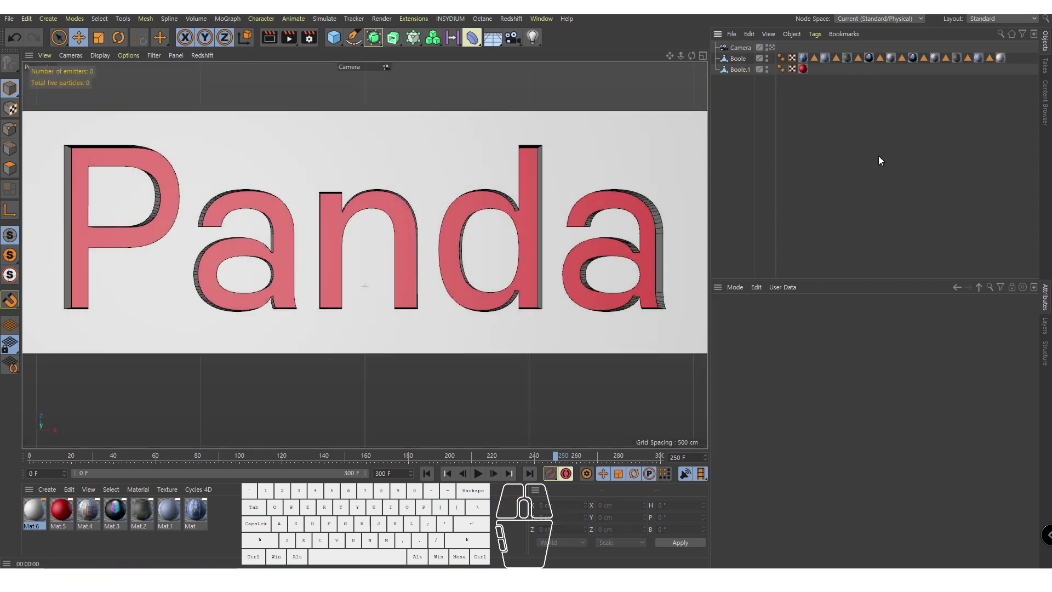
# Step: Move the Mat.6 tag ahead of Boole's other material tags and check the letter walls at frame 157
pyautogui.click(999, 57)
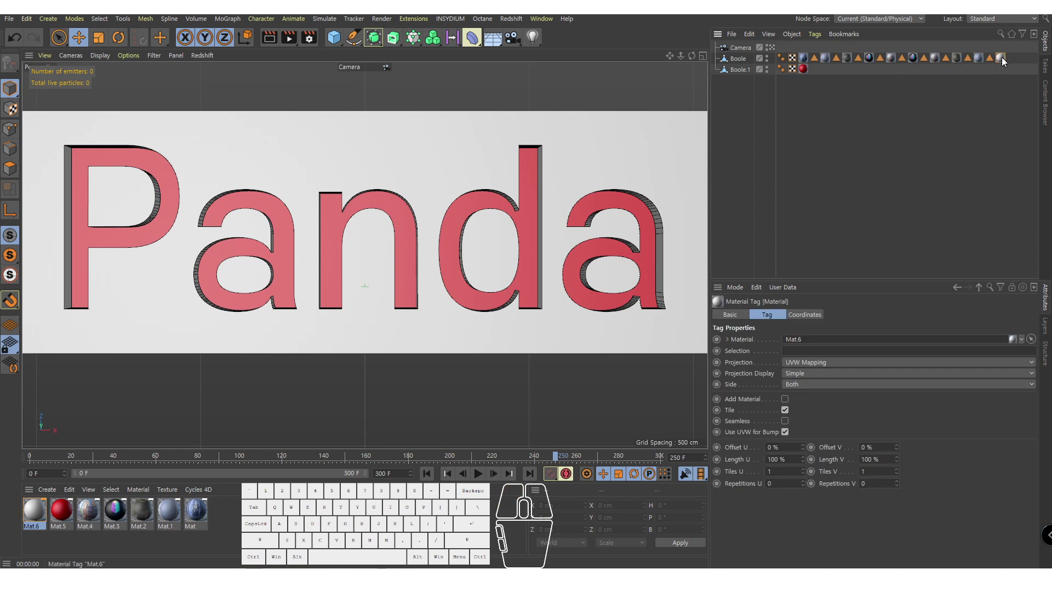
pyautogui.moveTo(1001, 58); pyautogui.dragTo(925, 71)
pyautogui.moveTo(798, 64); pyautogui.dragTo(801, 59)
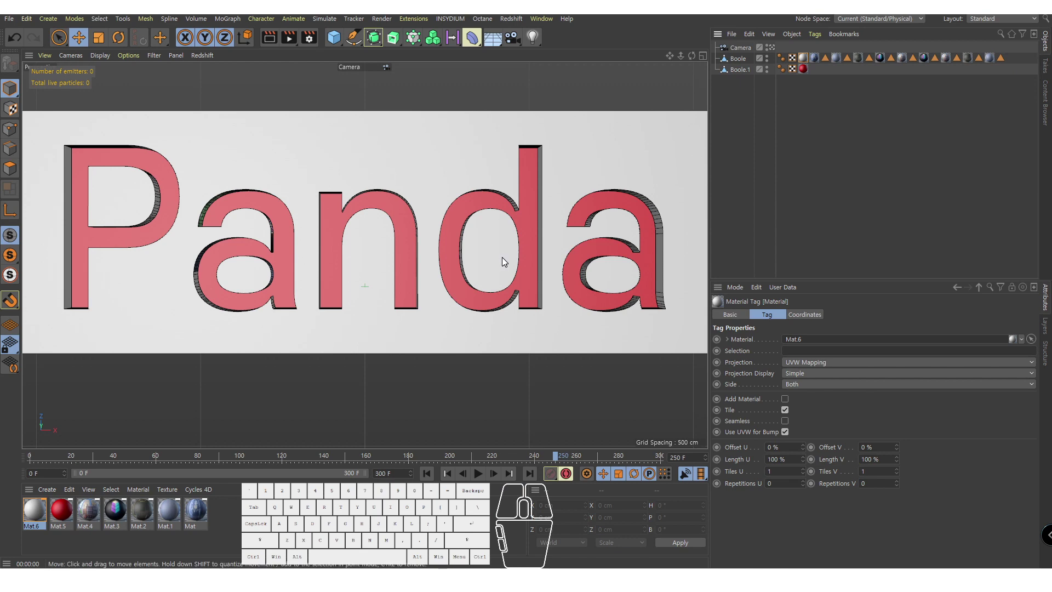
pyautogui.moveTo(383, 452); pyautogui.dragTo(360, 456)
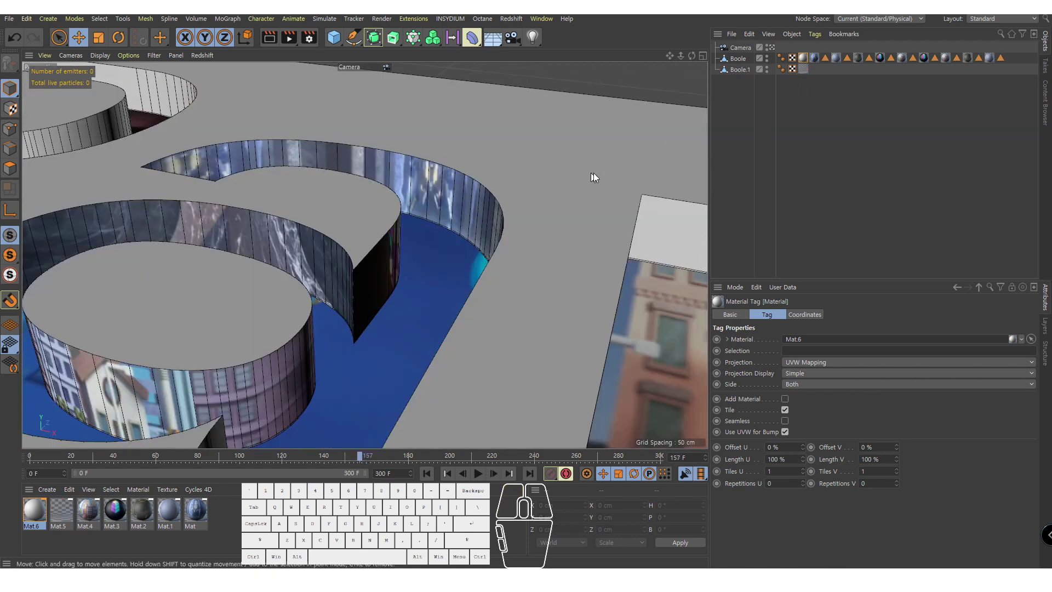
# Step: Set Mat.6's color to a light blue with hue 196° and saturation 55%
pyautogui.doubleClick(30, 512)
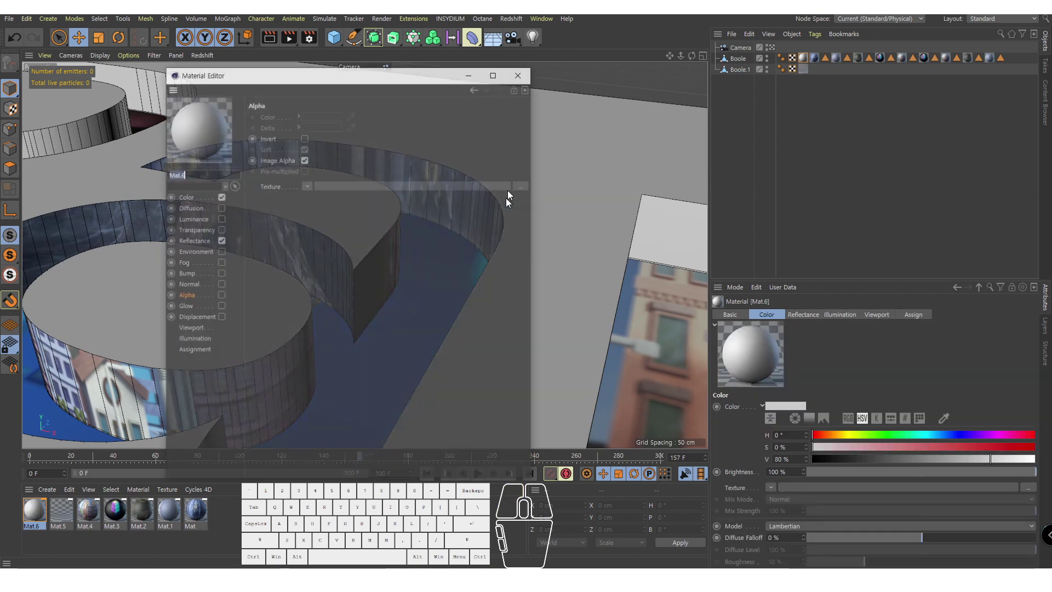
pyautogui.click(472, 77)
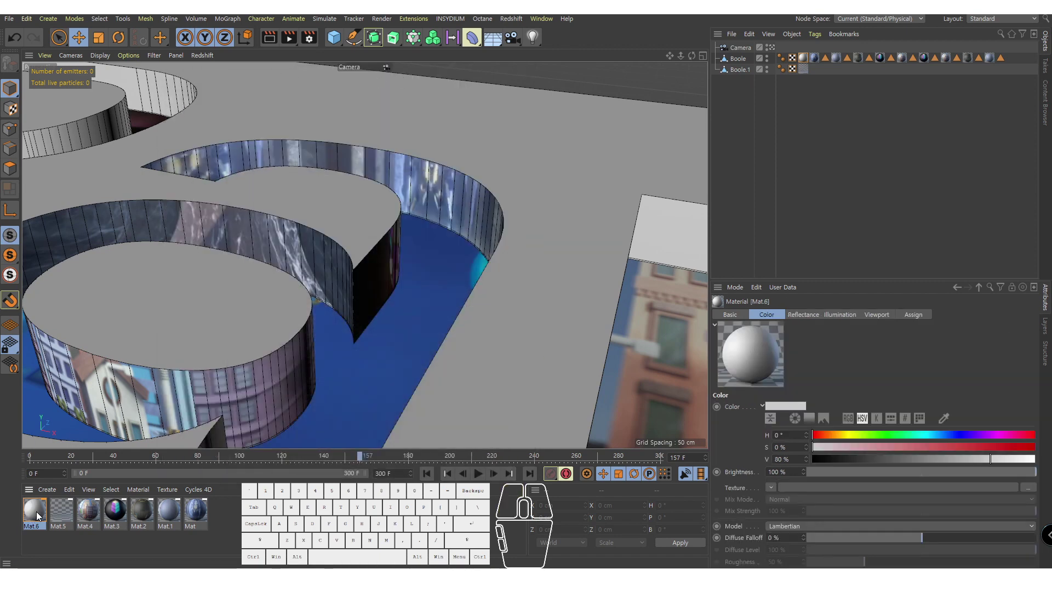
pyautogui.moveTo(896, 434); pyautogui.dragTo(933, 434)
pyautogui.click(935, 448)
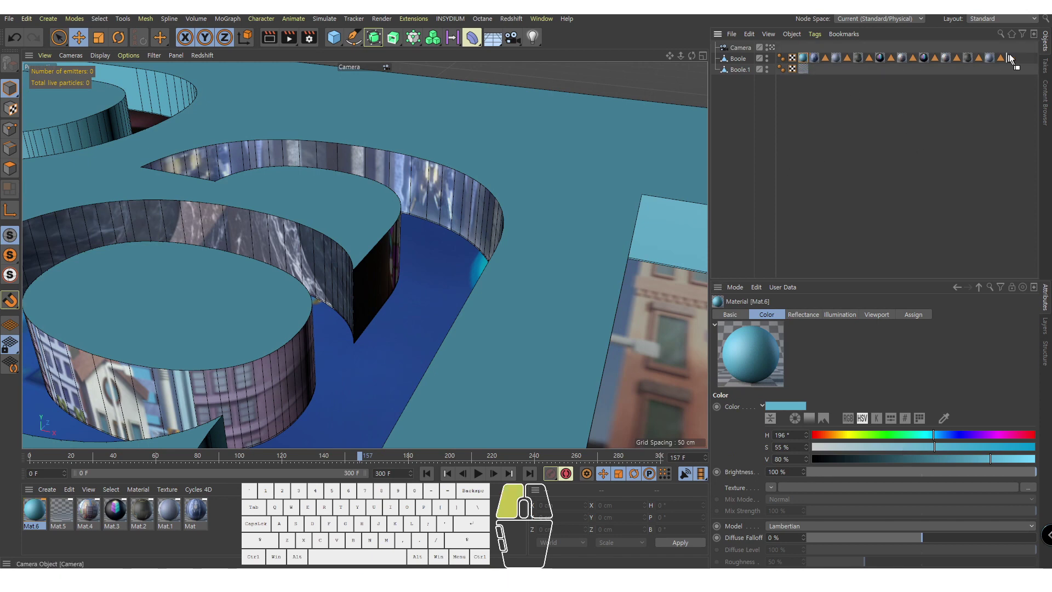
# Step: Try the Mat.6 tag behind all of Boole's other material tags and return it to the first place
pyautogui.moveTo(1009, 59); pyautogui.dragTo(1001, 58)
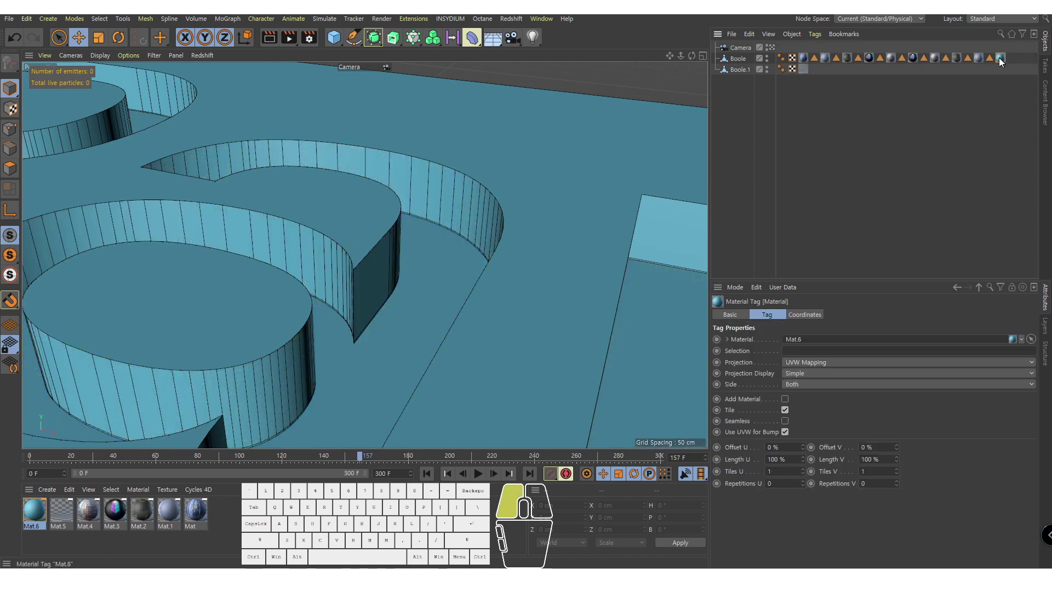
pyautogui.moveTo(804, 54); pyautogui.dragTo(803, 58)
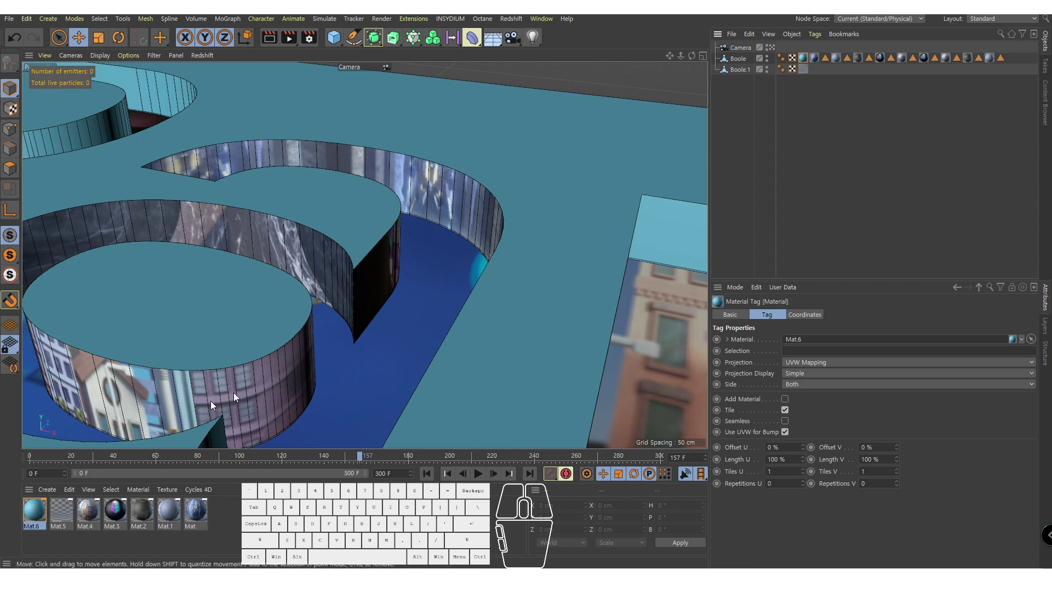
# Step: Mute Mat.6's color to a blue-gray with saturation 11% and value 61%
pyautogui.doubleClick(33, 510)
pyautogui.moveTo(417, 81); pyautogui.dragTo(778, 88)
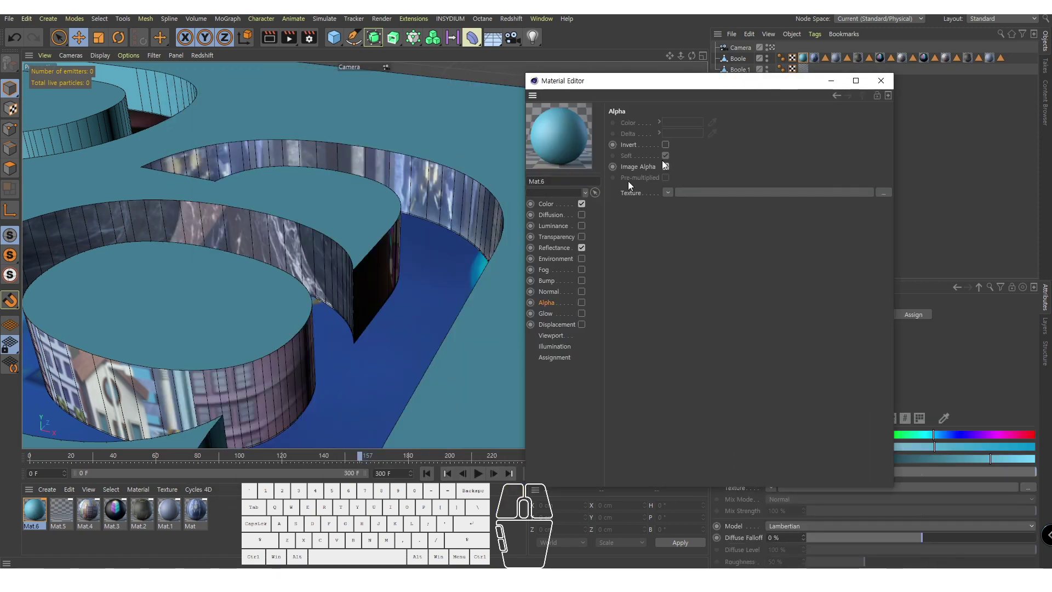
pyautogui.click(547, 204)
pyautogui.moveTo(758, 162); pyautogui.dragTo(819, 175)
pyautogui.moveTo(712, 163); pyautogui.dragTo(728, 163)
# Step: Load the Metal surface shader as the texture of Mat.6's color channel
pyautogui.click(667, 203)
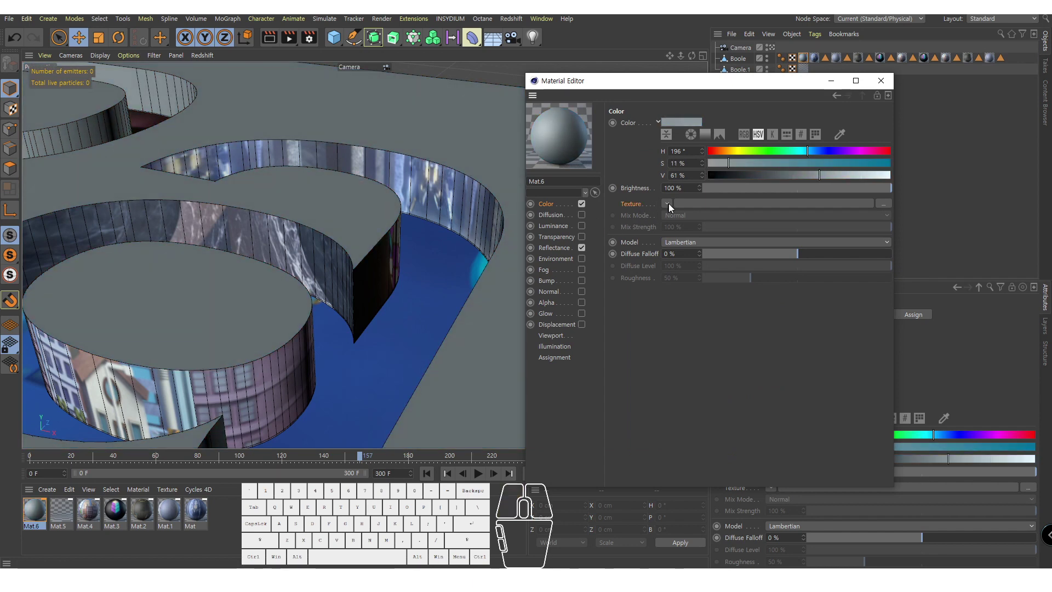
pyautogui.moveTo(694, 486)
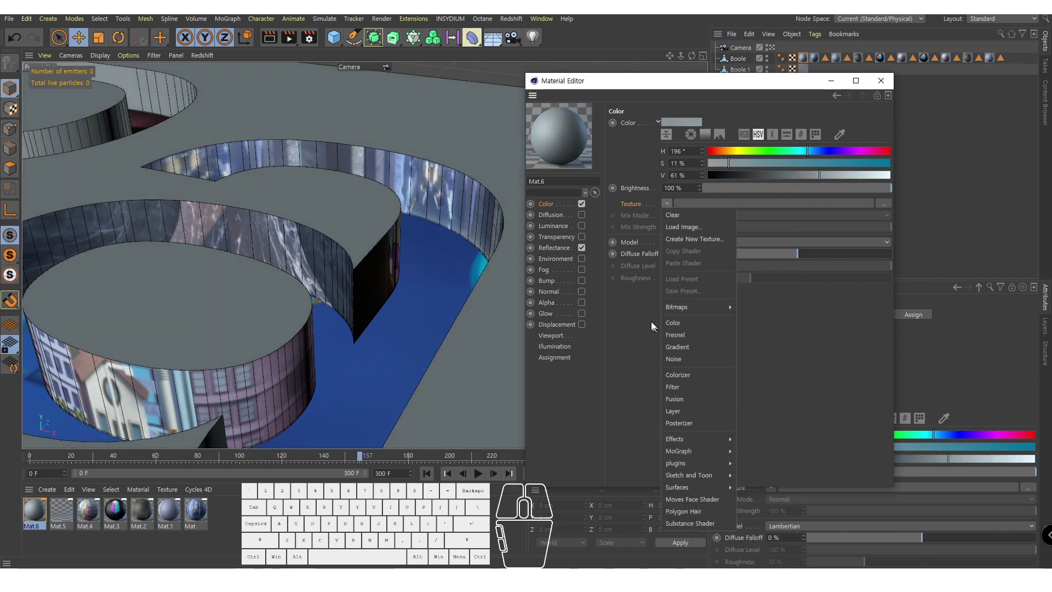
pyautogui.click(661, 207)
pyautogui.click(666, 203)
pyautogui.moveTo(702, 488)
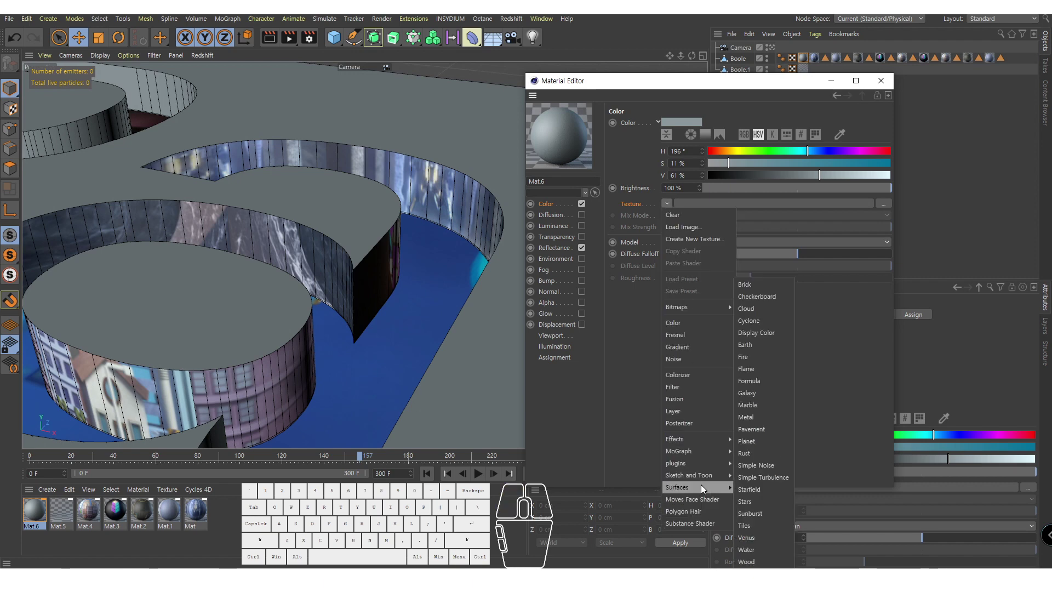
pyautogui.click(759, 417)
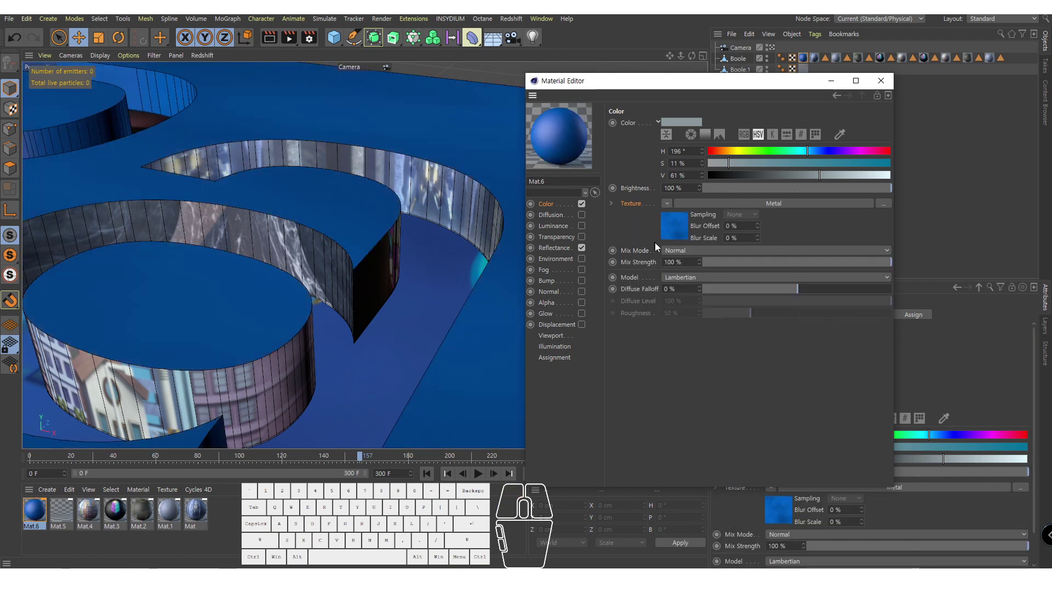
# Step: Change the Metal shader's blue gradient knot to a dark gray with saturation 3% and value 39%
pyautogui.click(657, 242)
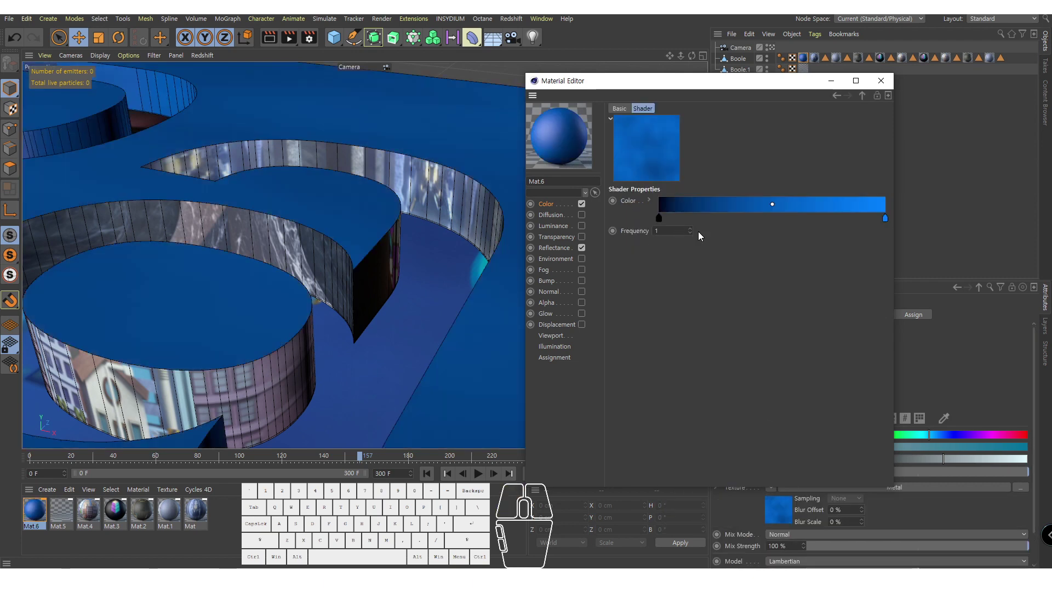
pyautogui.doubleClick(885, 218)
pyautogui.moveTo(882, 243); pyautogui.dragTo(829, 244)
pyautogui.click(883, 256)
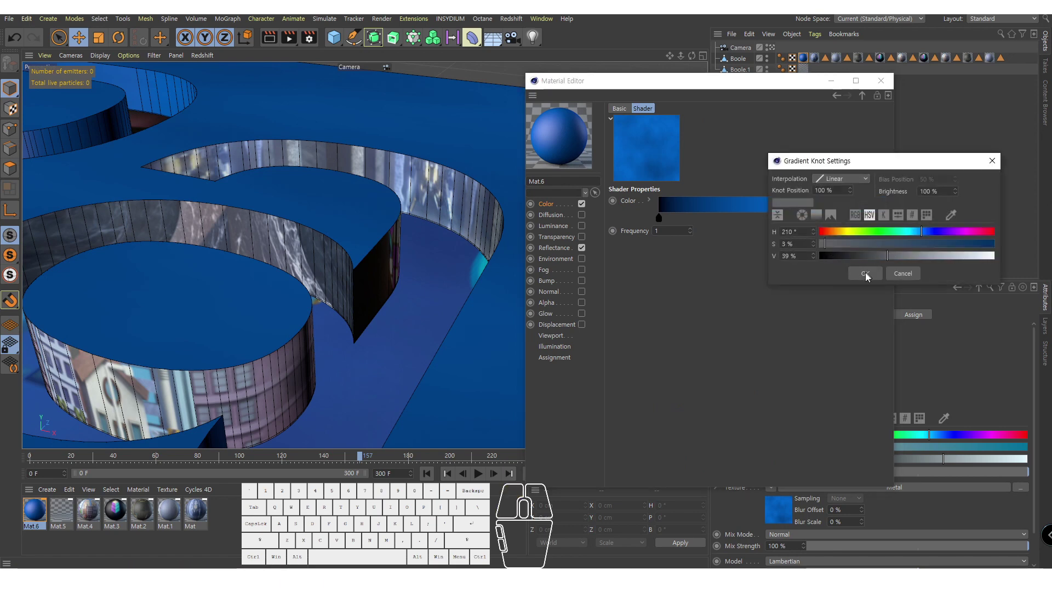
pyautogui.click(864, 274)
pyautogui.click(831, 80)
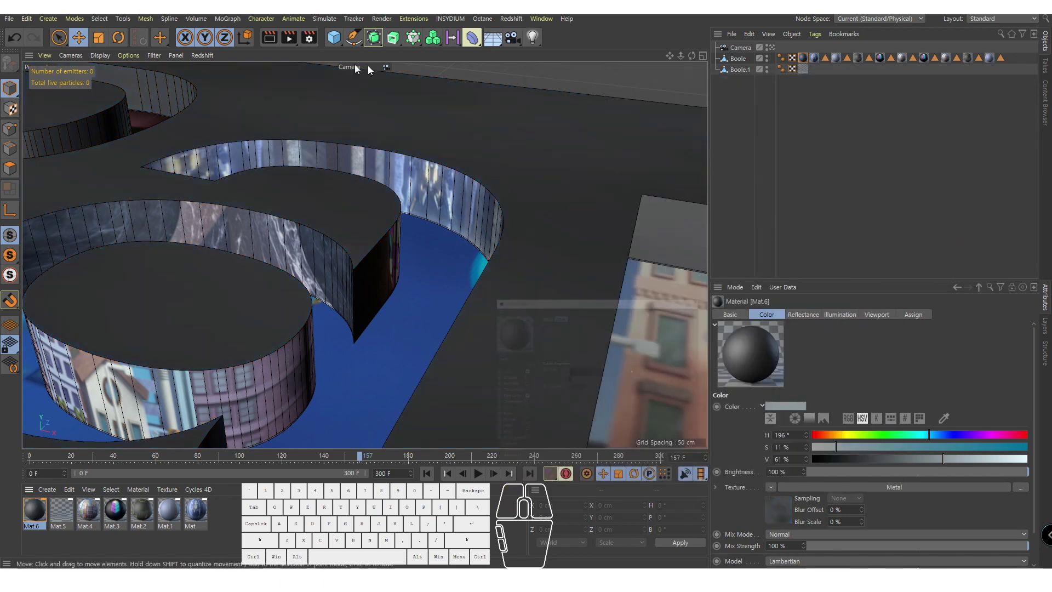
# Step: Add a Beckmann reflectance layer to Mat.6 and set the layer's opacity to 30%
pyautogui.doubleClick(35, 509)
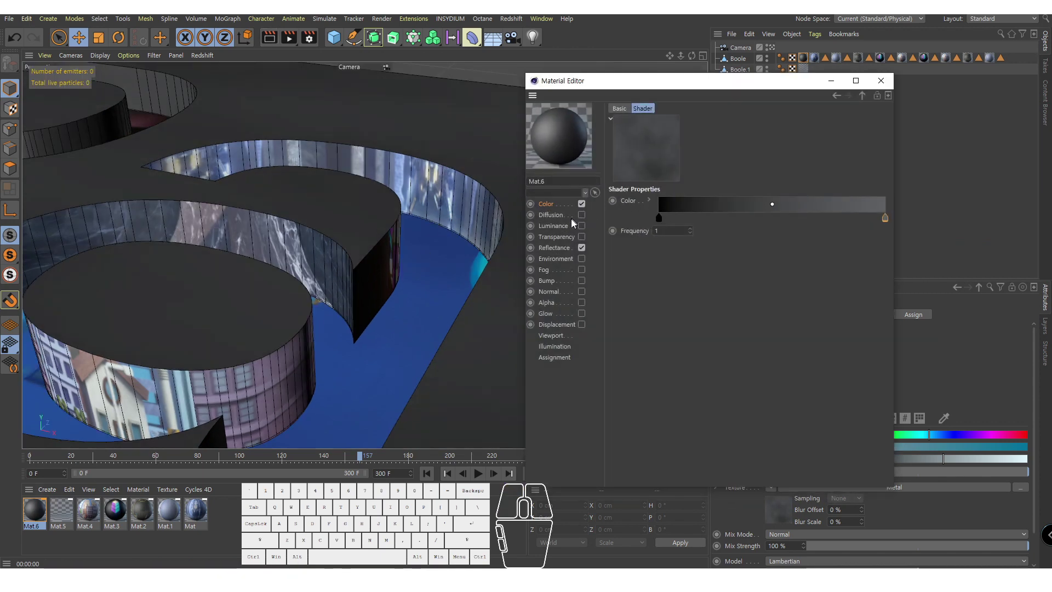
pyautogui.click(556, 248)
pyautogui.click(620, 147)
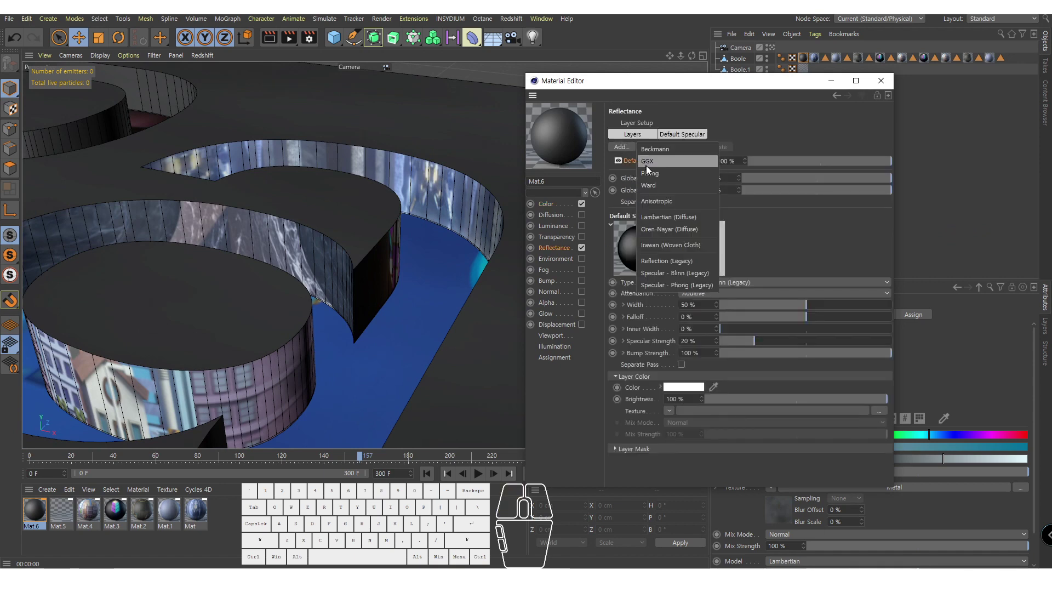
pyautogui.click(656, 152)
pyautogui.click(699, 183)
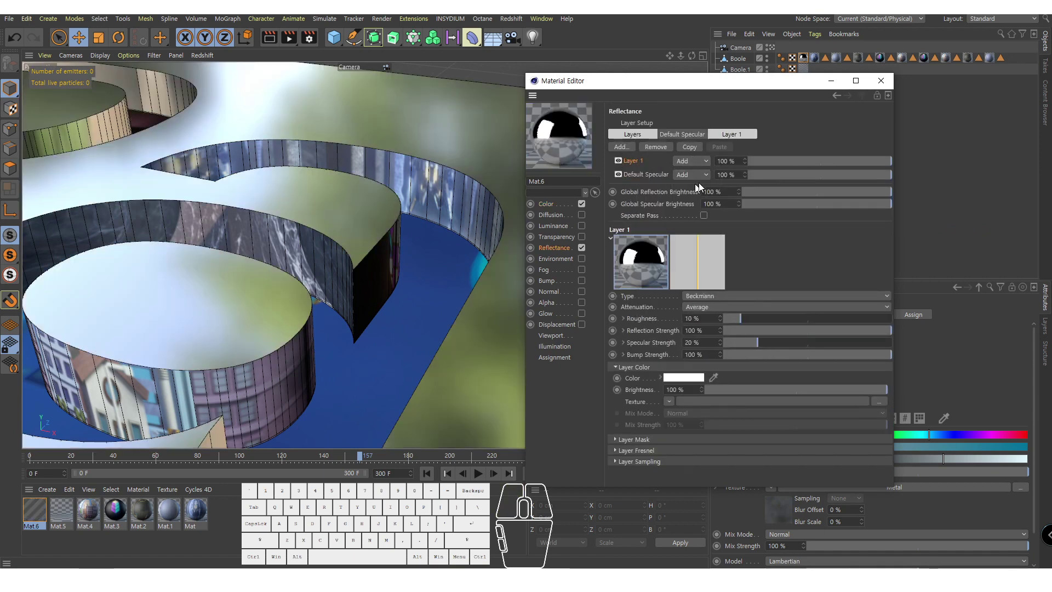
pyautogui.moveTo(760, 161); pyautogui.dragTo(789, 160)
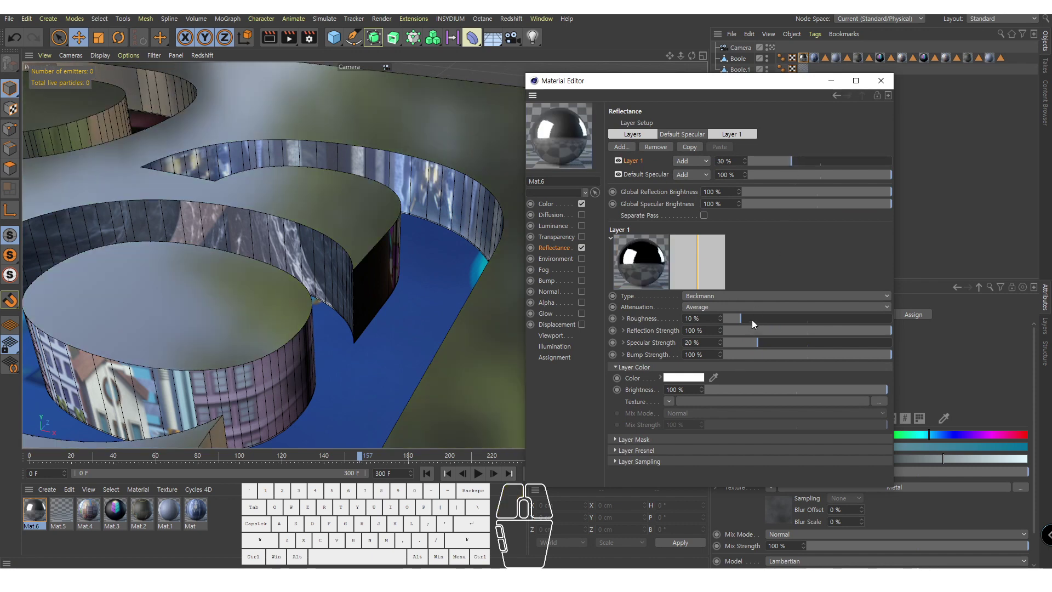
# Step: Set the Beckmann layer's roughness to 31% and reflection strength to 52%, and render the view at frame 157
pyautogui.moveTo(752, 320); pyautogui.dragTo(775, 319)
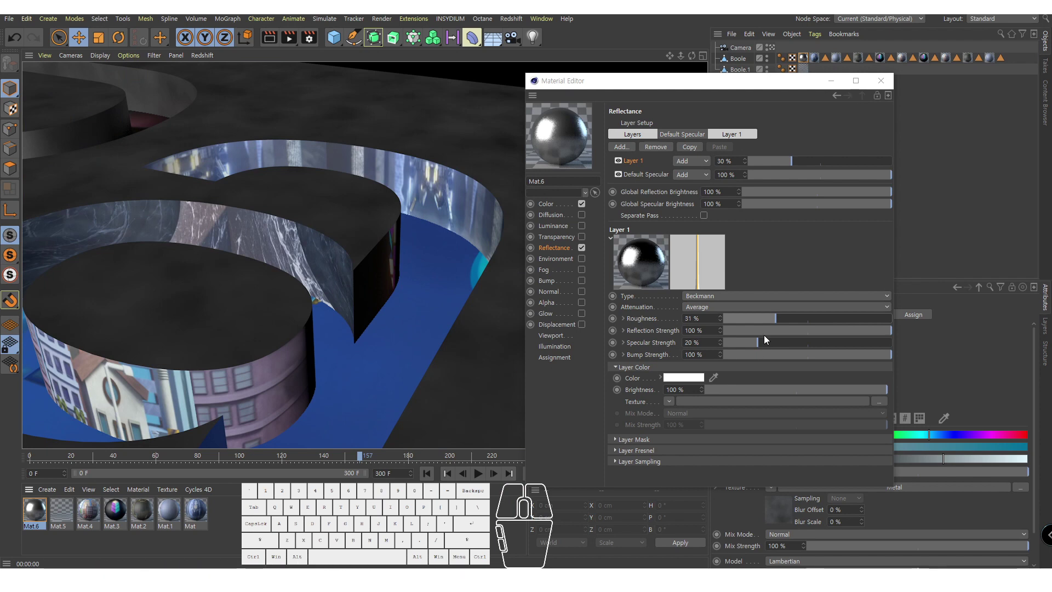
pyautogui.moveTo(761, 330); pyautogui.dragTo(811, 329)
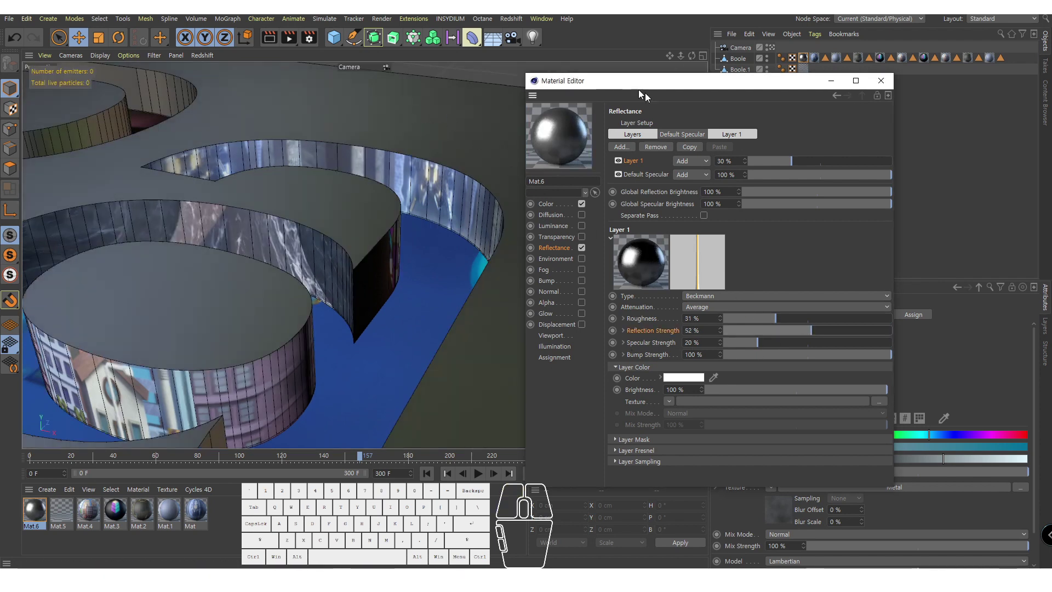
pyautogui.click(831, 80)
pyautogui.click(268, 38)
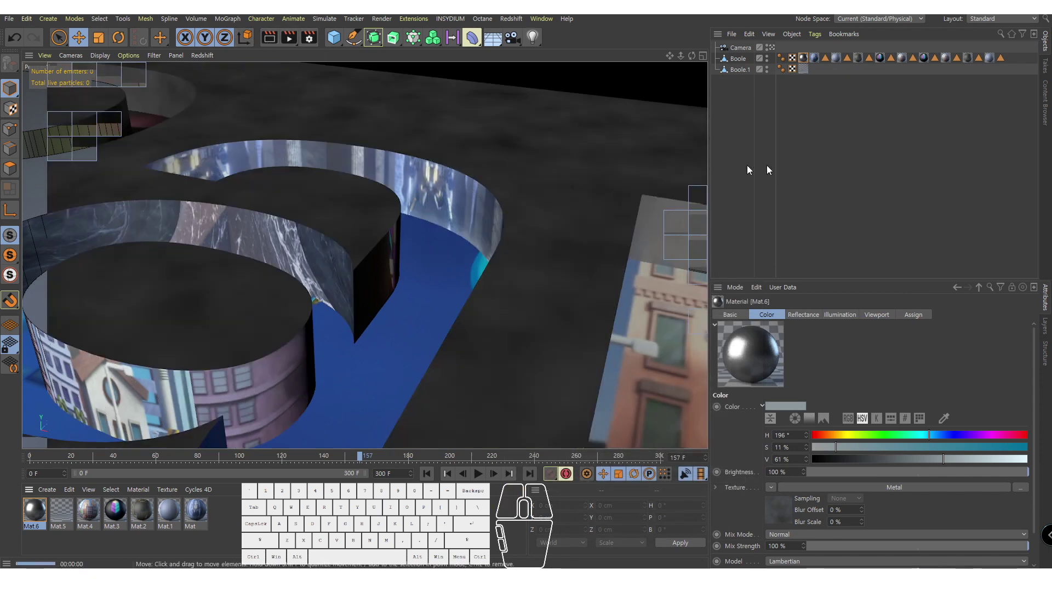
# Step: At frame 300, add a Plane object and lower it beneath the lettering block to about Y -132 cm
pyautogui.moveTo(358, 453); pyautogui.dragTo(659, 453)
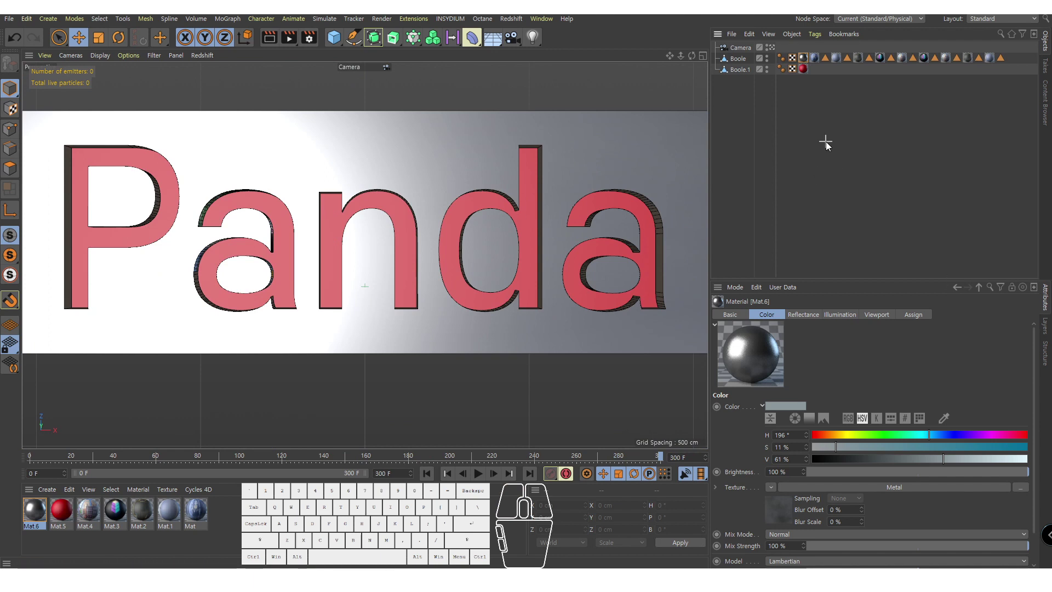
pyautogui.click(333, 38)
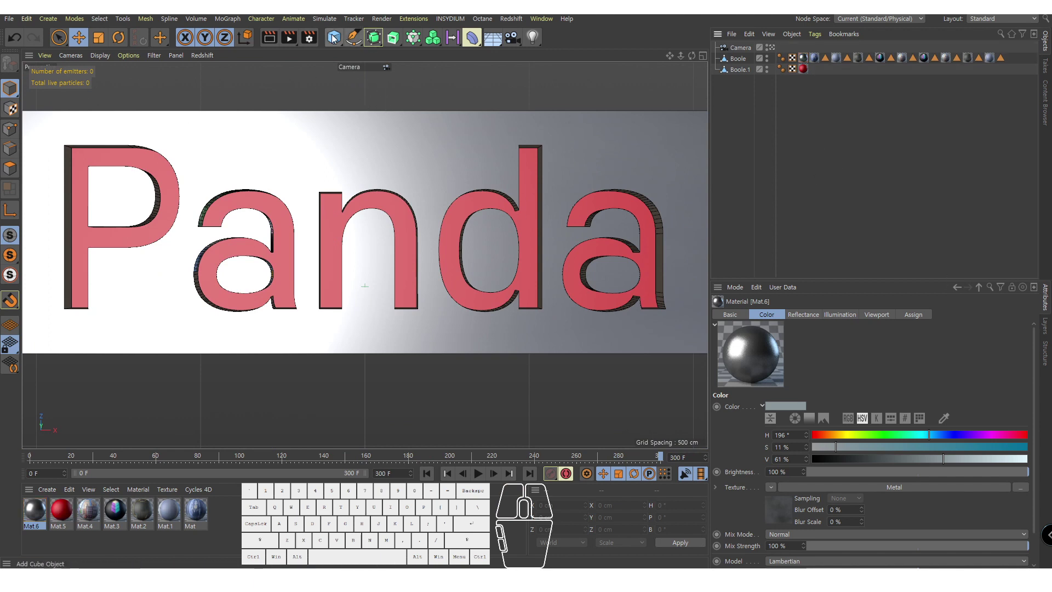
pyautogui.click(449, 75)
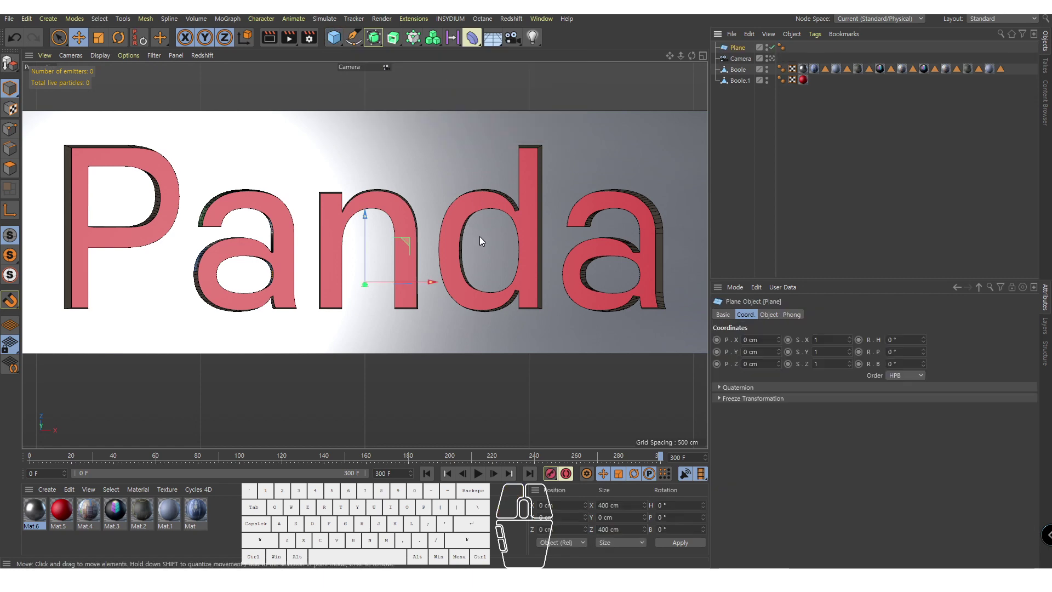
pyautogui.press('F4')
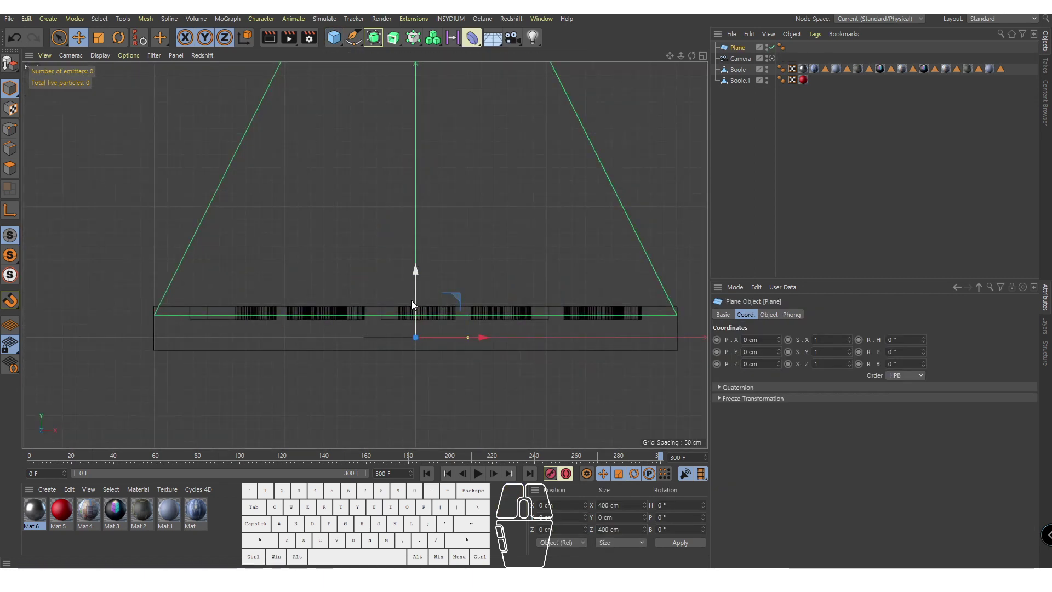
pyautogui.moveTo(414, 297); pyautogui.dragTo(419, 332)
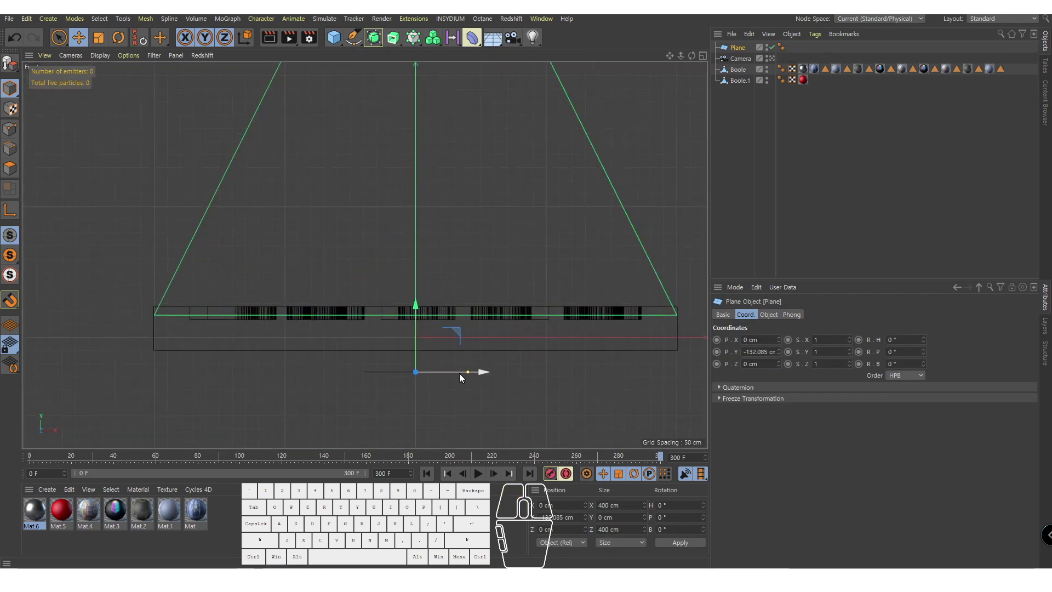
# Step: Enlarge the plane to about 4524 by 1969 cm and shift it to about Z 79 cm behind the block
pyautogui.middleClick(484, 323)
pyautogui.middleClick(548, 187)
pyautogui.keyDown('alt'); pyautogui.moveTo(484, 232); pyautogui.dragTo(417, 265, button='middle'); pyautogui.keyUp('alt')
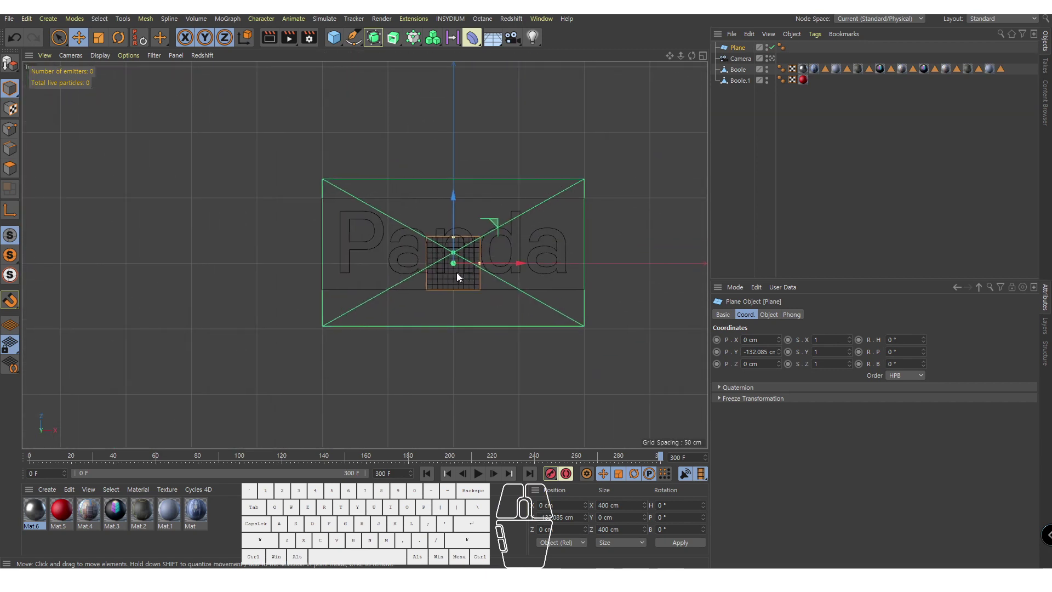
pyautogui.press('e')
pyautogui.press('t')
pyautogui.moveTo(507, 315); pyautogui.dragTo(415, 394)
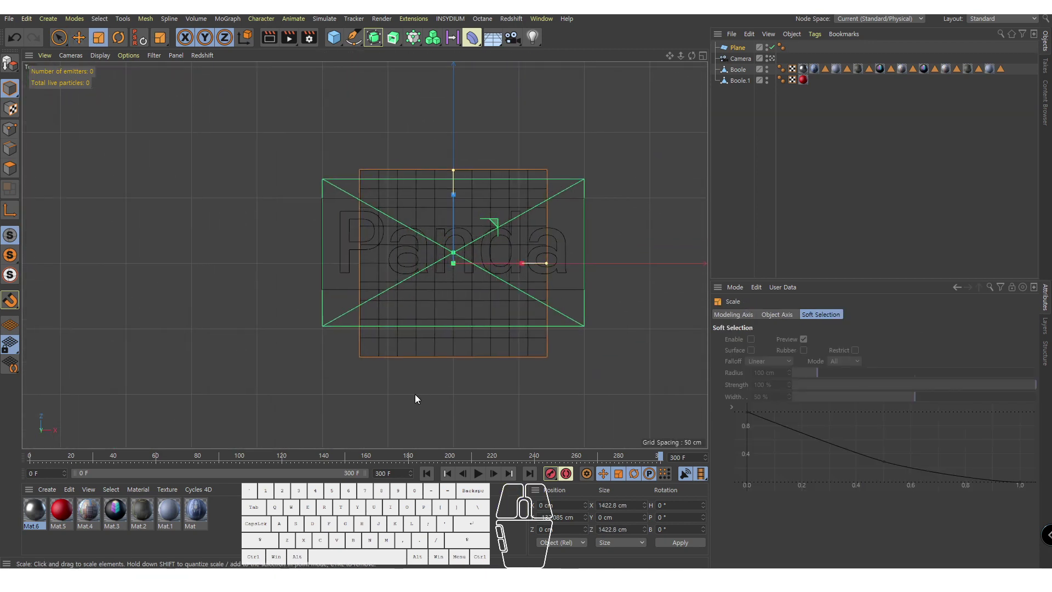
pyautogui.press('e')
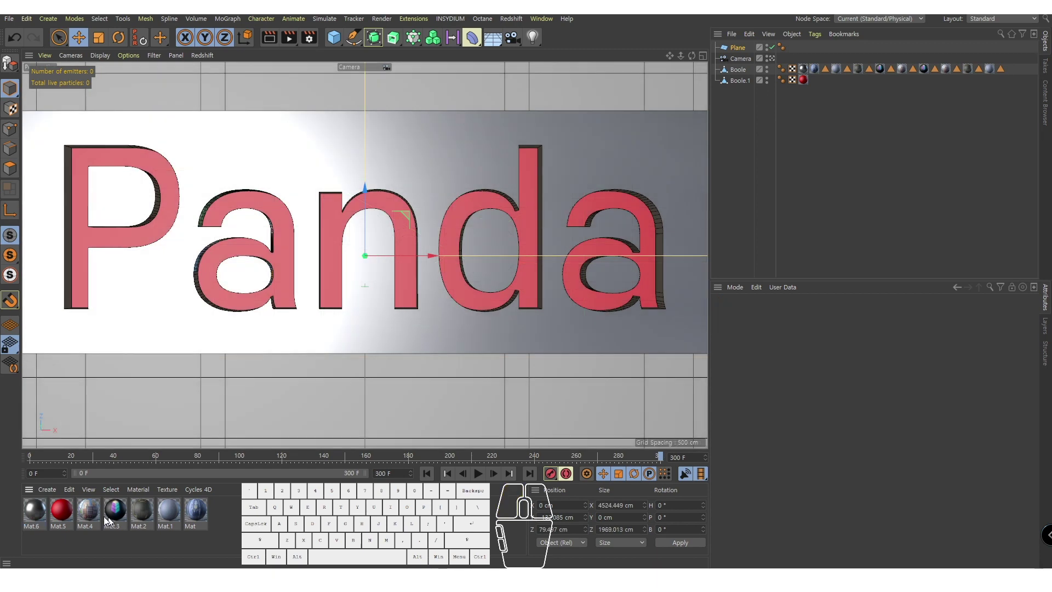
# Step: Create a new material for the plane and color it red with hue 360°, saturation 93% and value 80%
pyautogui.doubleClick(240, 526)
pyautogui.moveTo(34, 509); pyautogui.dragTo(230, 427)
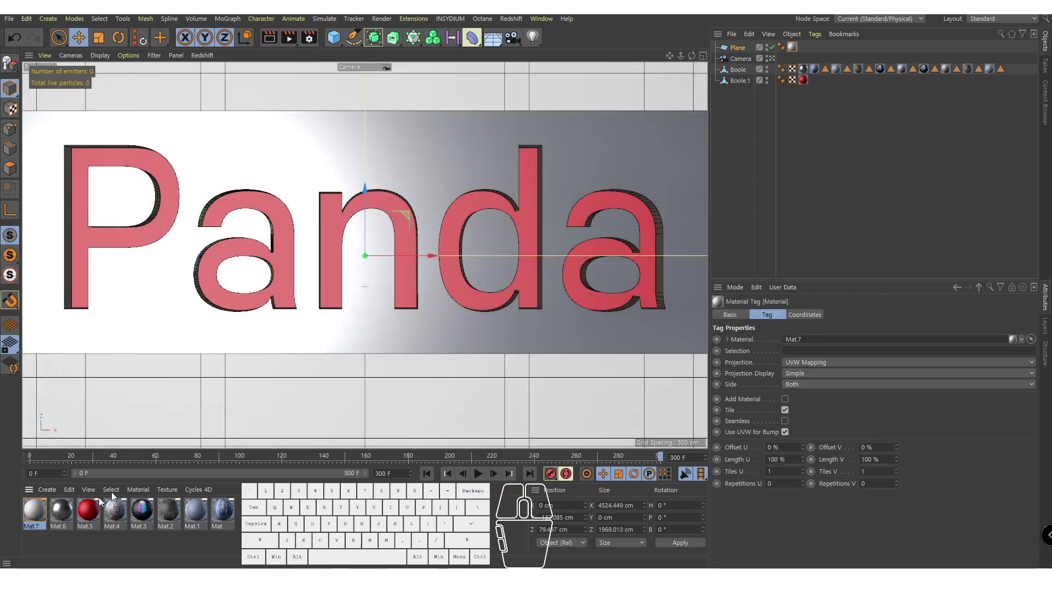
pyautogui.doubleClick(43, 509)
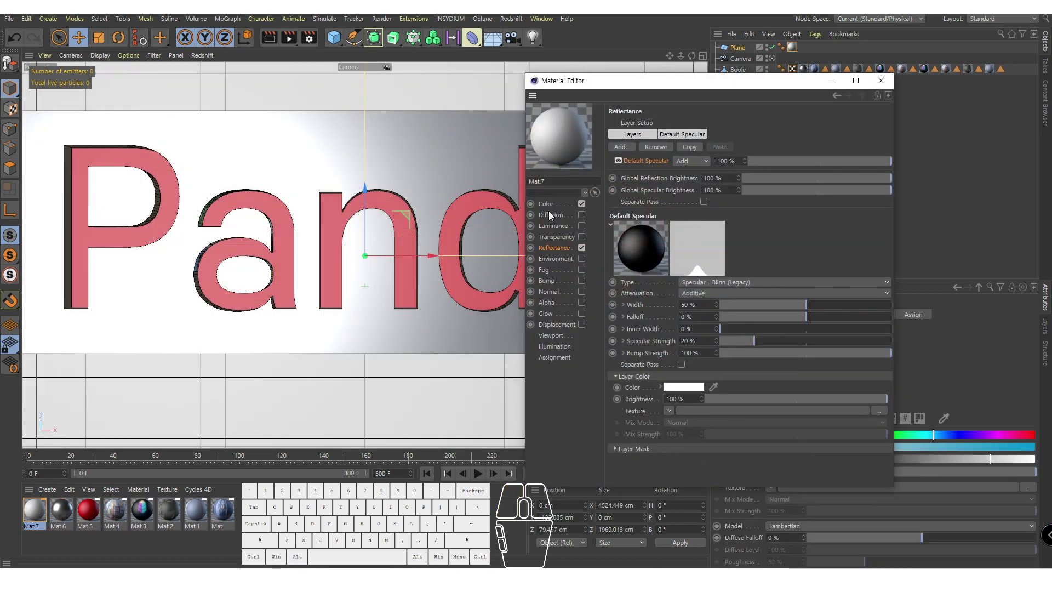
pyautogui.click(546, 204)
pyautogui.moveTo(845, 154); pyautogui.dragTo(886, 152)
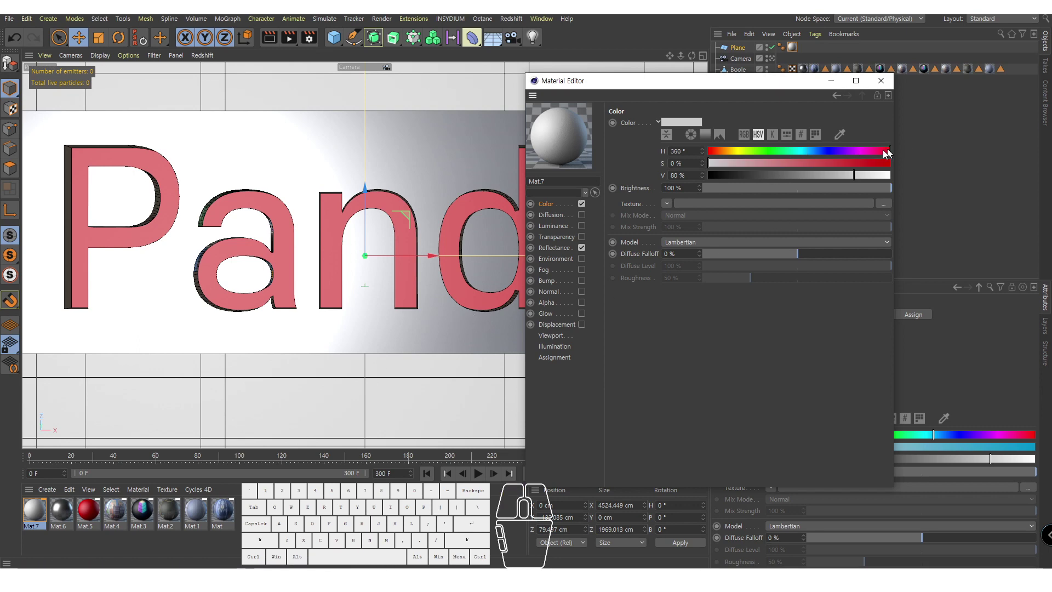
pyautogui.click(863, 162)
pyautogui.click(877, 163)
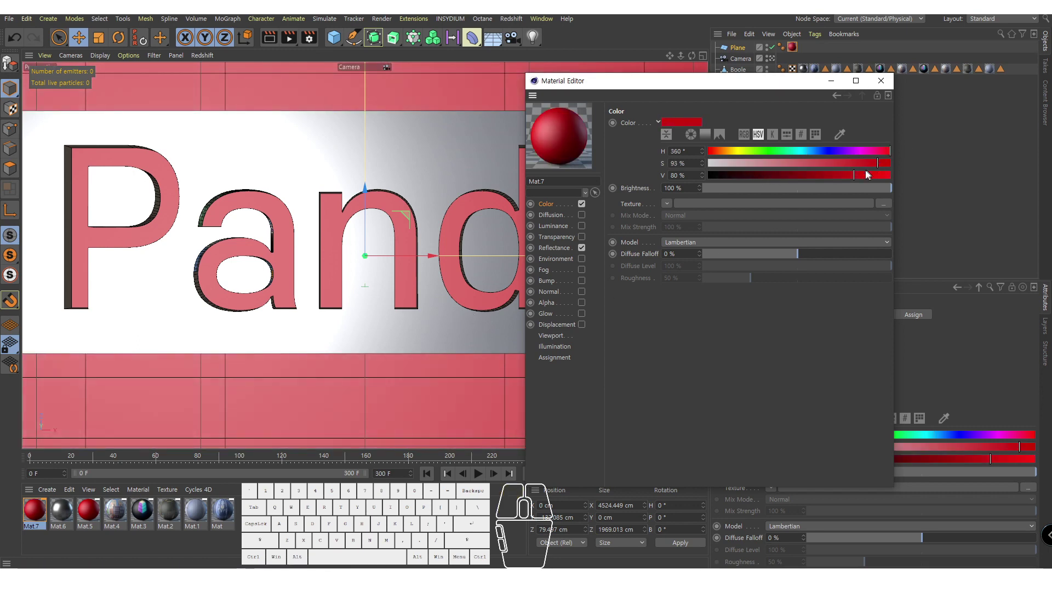
pyautogui.click(832, 81)
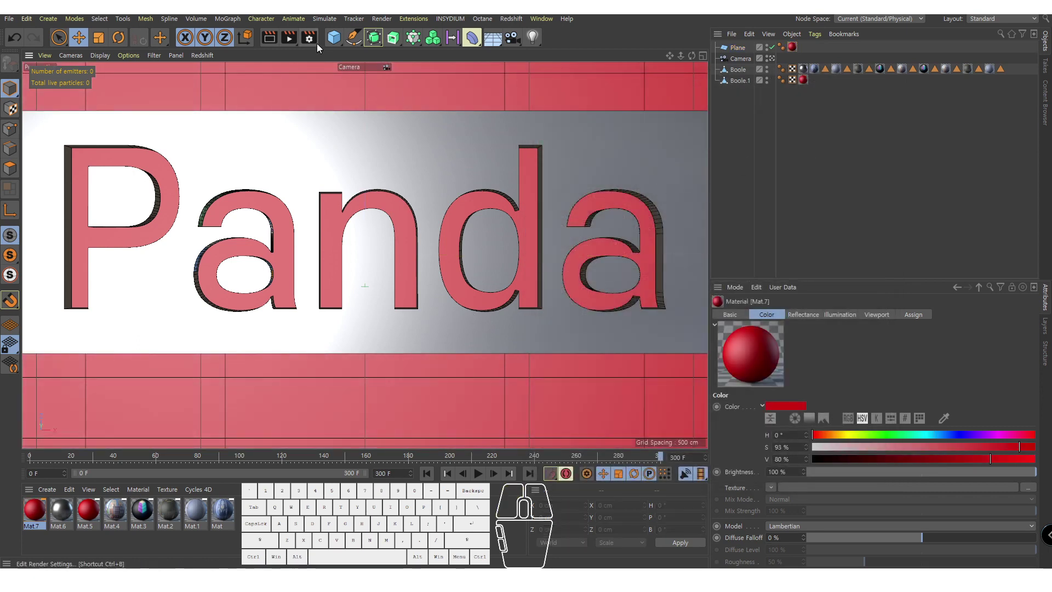
# Step: Render the view at frame 300 to check the red plane backdrop, and return the timeline to the start
pyautogui.click(274, 44)
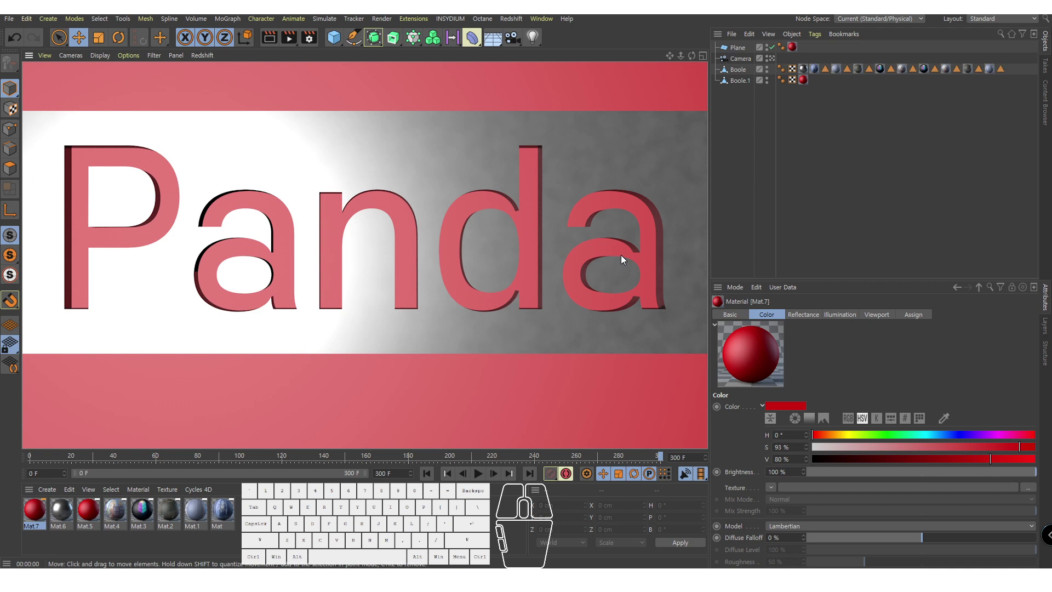
pyautogui.click(825, 176)
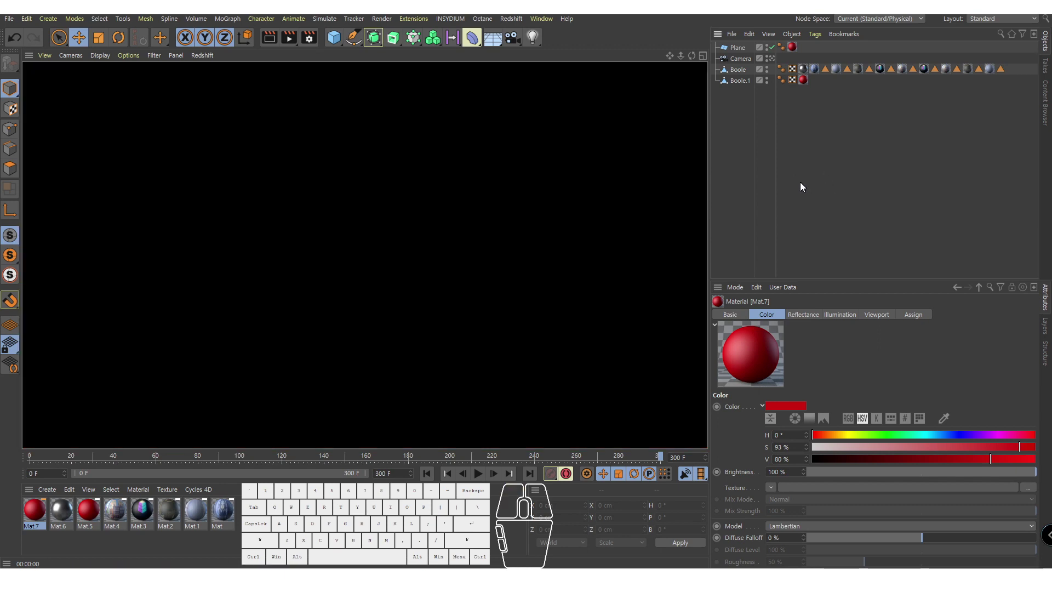
pyautogui.click(428, 477)
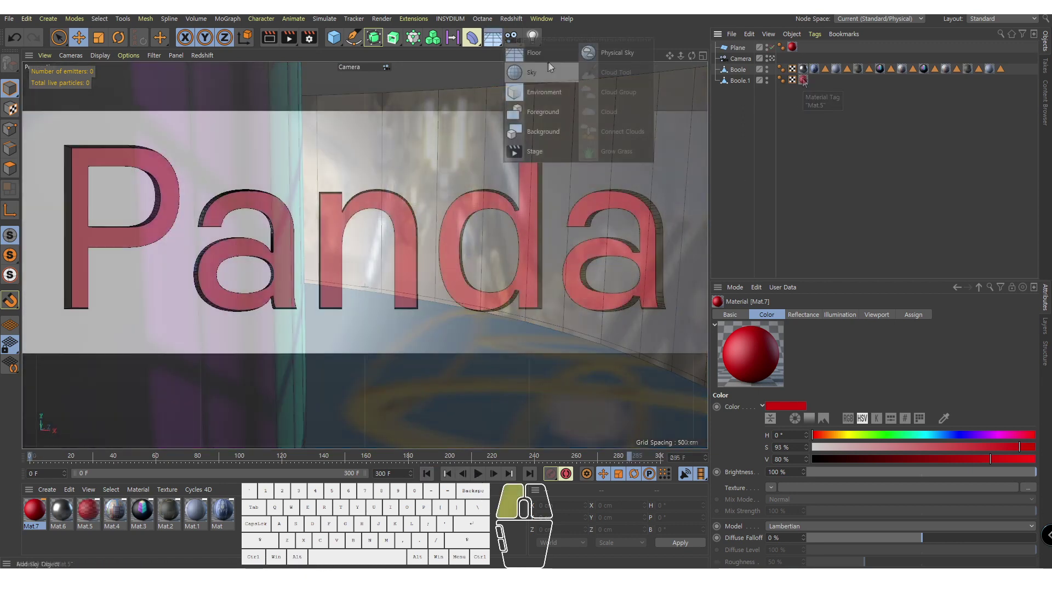
# Step: Add a Sky object with the red Mat.7 material in place of the plane, and render frames 285 and 91
pyautogui.click(557, 59)
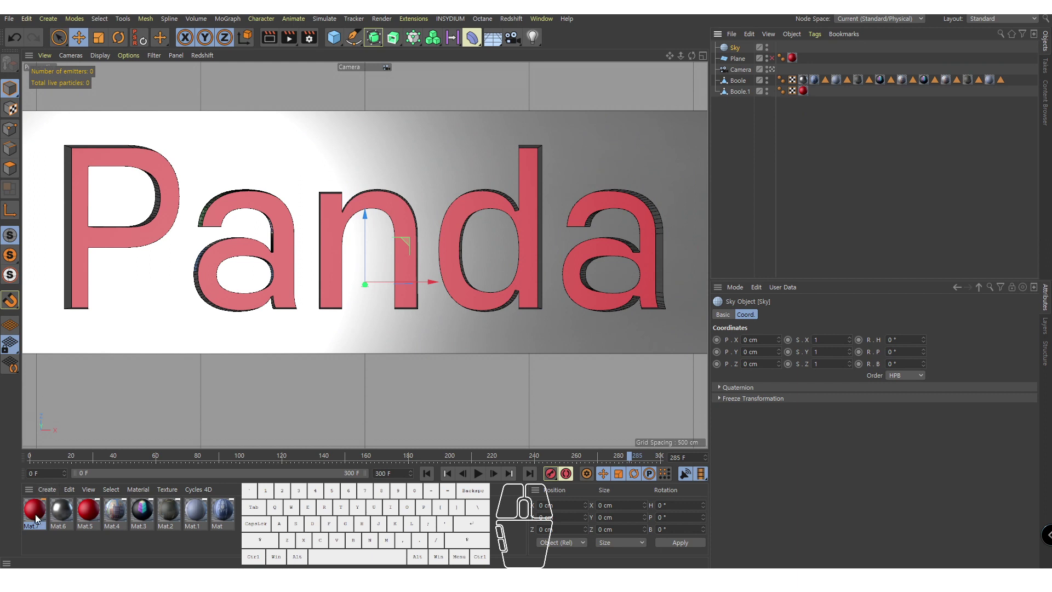
pyautogui.moveTo(36, 518); pyautogui.dragTo(739, 49)
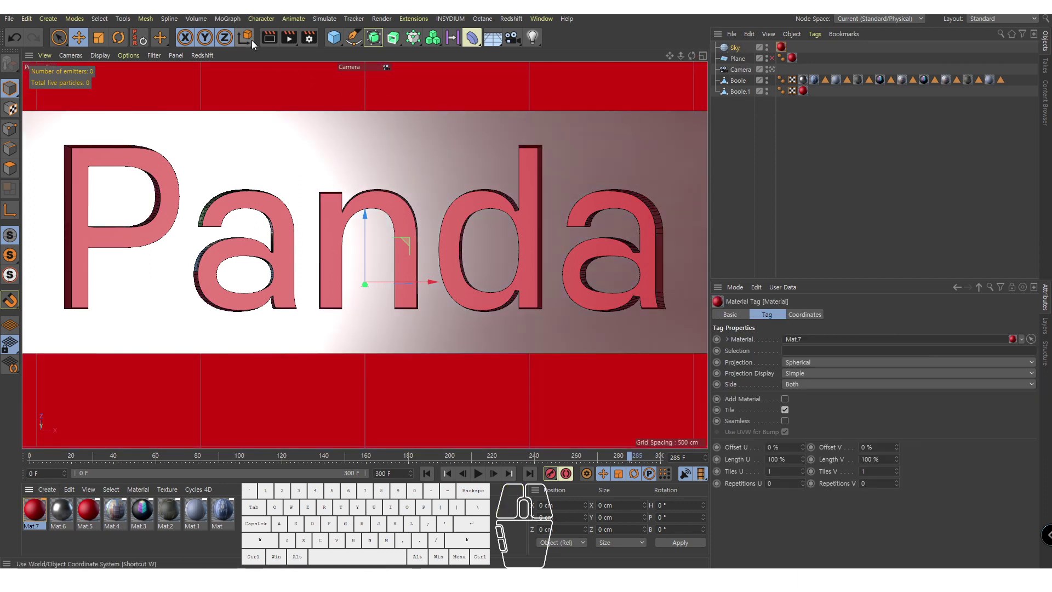
pyautogui.click(269, 37)
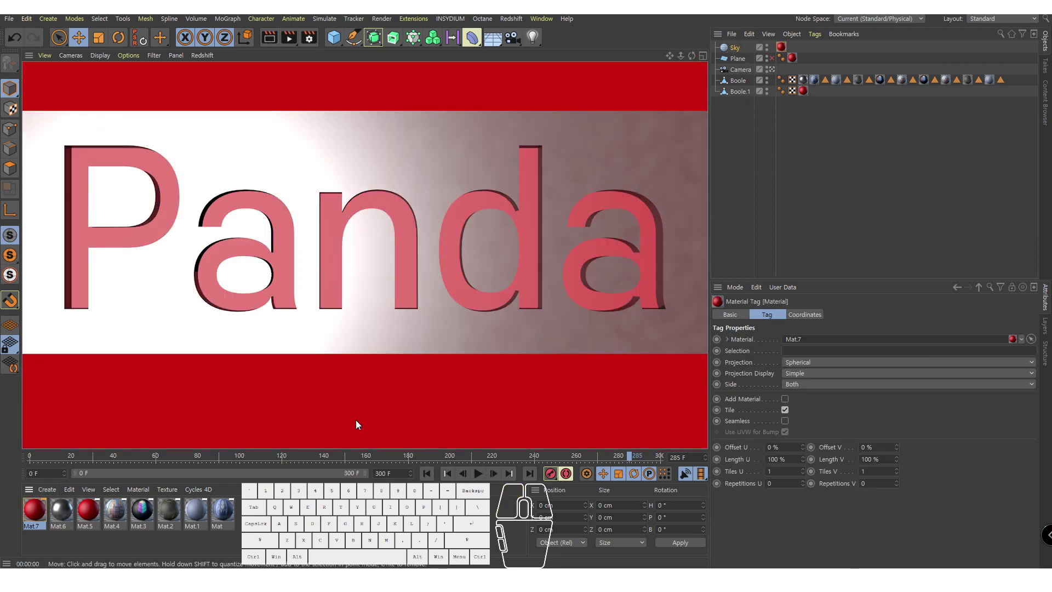
pyautogui.moveTo(268, 450)
pyautogui.mouseDown()
pyautogui.moveTo(221, 451)
pyautogui.moveTo(259, 455)
pyautogui.mouseUp()
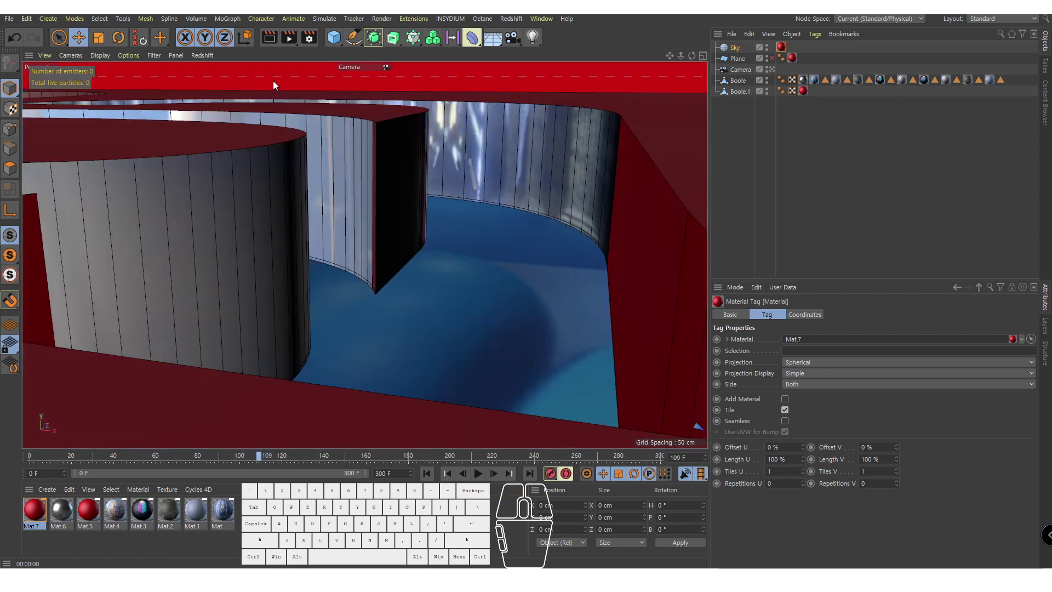
pyautogui.click(269, 37)
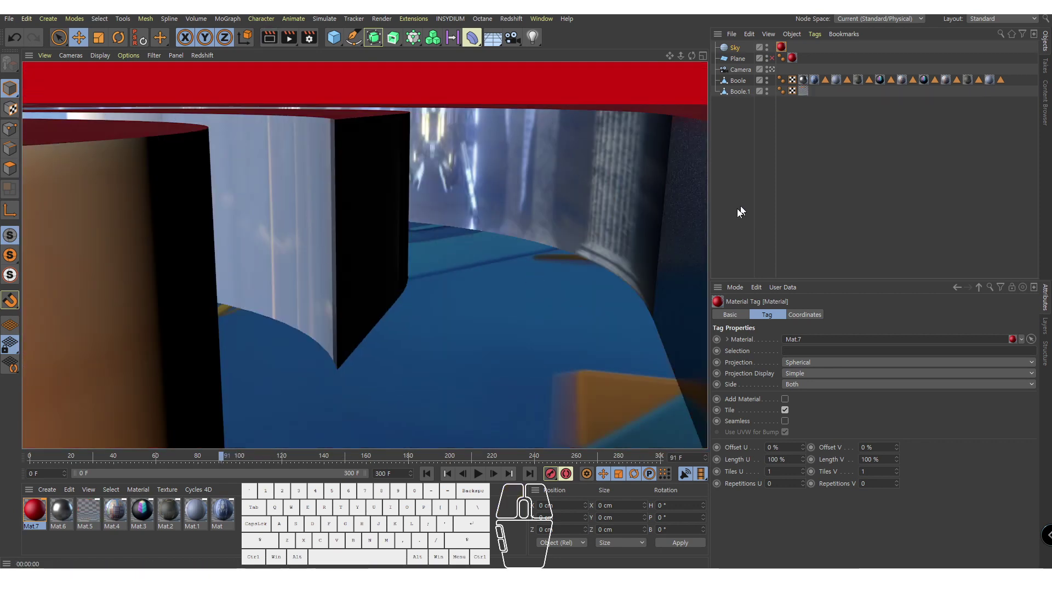
# Step: Darken the Sky's red material Mat.7 to saturation 89% and value 35%, and render the view at frame 91
pyautogui.doubleClick(34, 507)
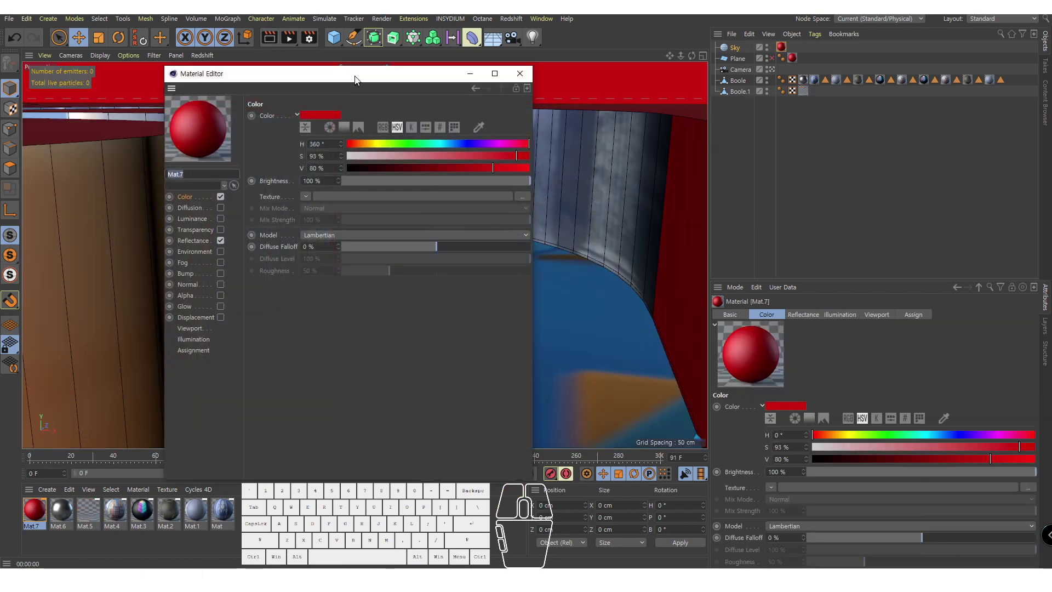
pyautogui.moveTo(356, 75); pyautogui.dragTo(748, 112)
pyautogui.moveTo(794, 194)
pyautogui.mouseDown()
pyautogui.moveTo(902, 195)
pyautogui.moveTo(807, 206)
pyautogui.mouseUp()
pyautogui.click(912, 111)
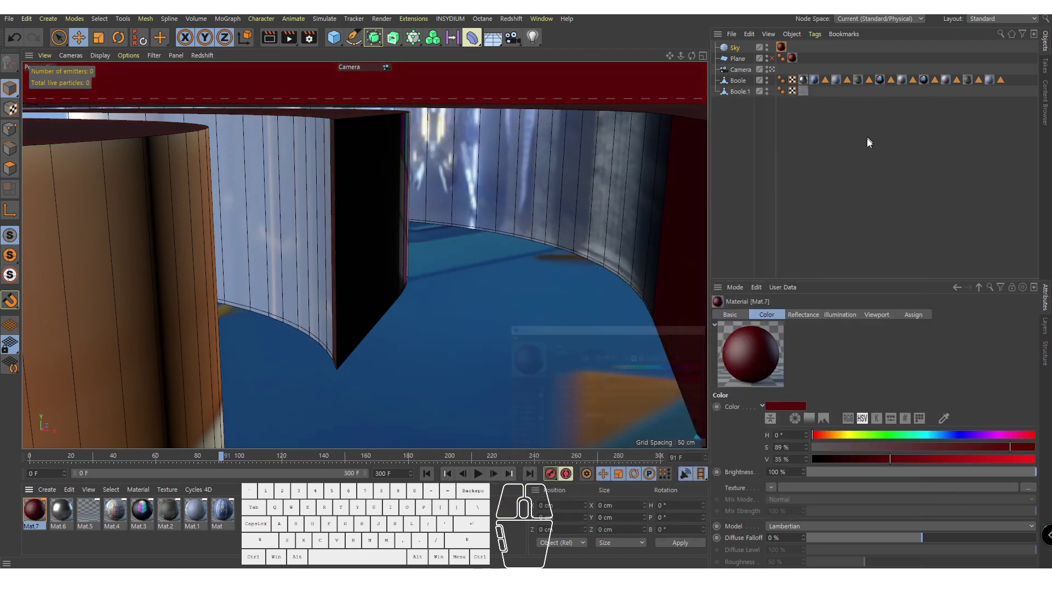
pyautogui.click(269, 38)
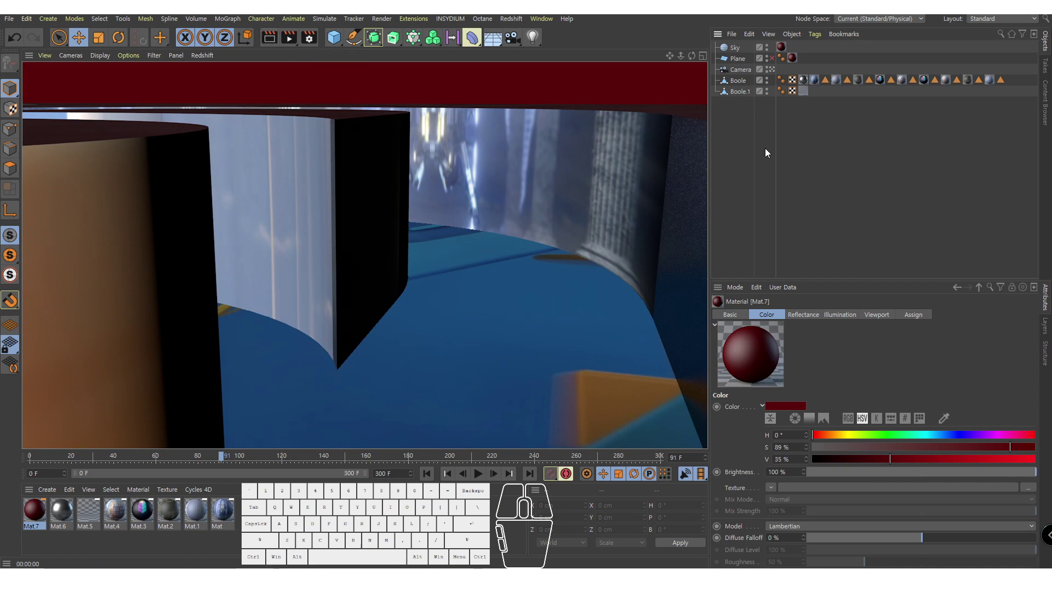
# Step: Go to frame 294, add a Light object and raise it to about Y 773 cm above the block
pyautogui.moveTo(223, 455); pyautogui.dragTo(648, 454)
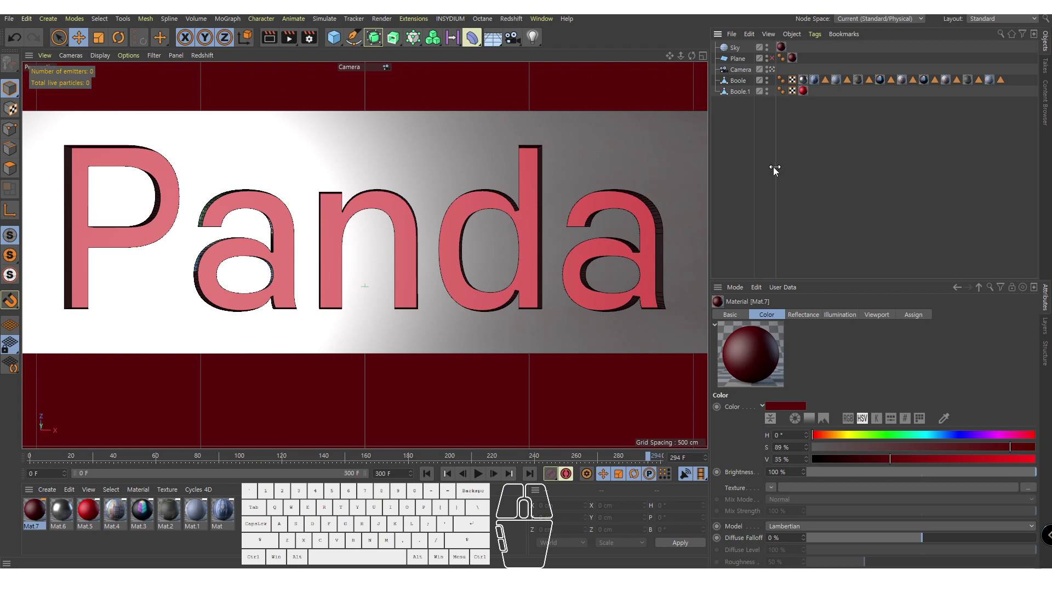
pyautogui.moveTo(532, 38); pyautogui.dragTo(580, 55)
pyautogui.middleClick(471, 286)
pyautogui.middleClick(583, 172)
pyautogui.middleClick(515, 345)
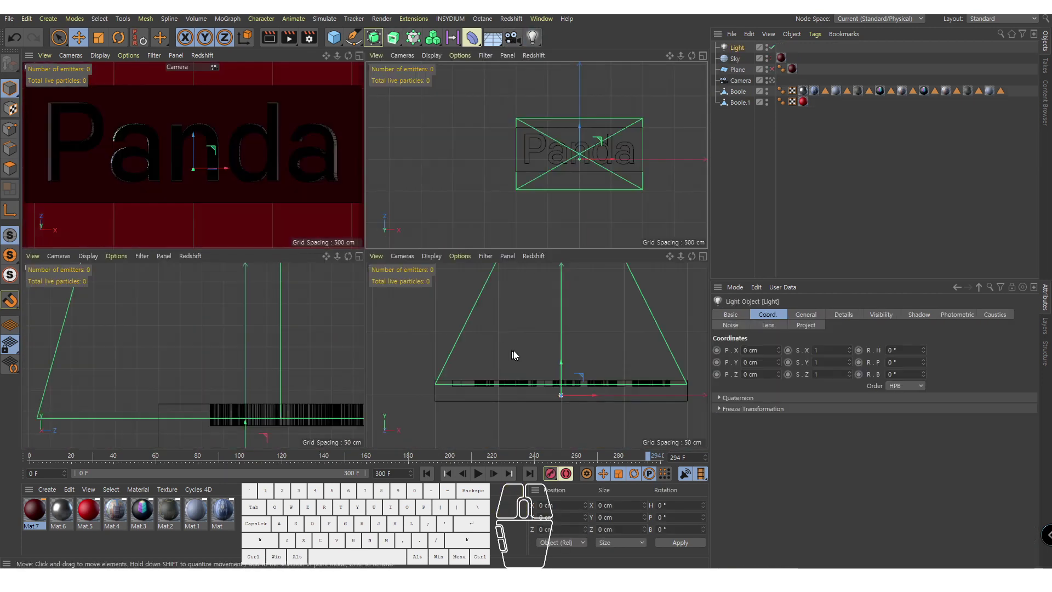
pyautogui.middleClick(514, 350)
pyautogui.scroll(-2, 465, 318)
pyautogui.moveTo(420, 285); pyautogui.dragTo(421, 121)
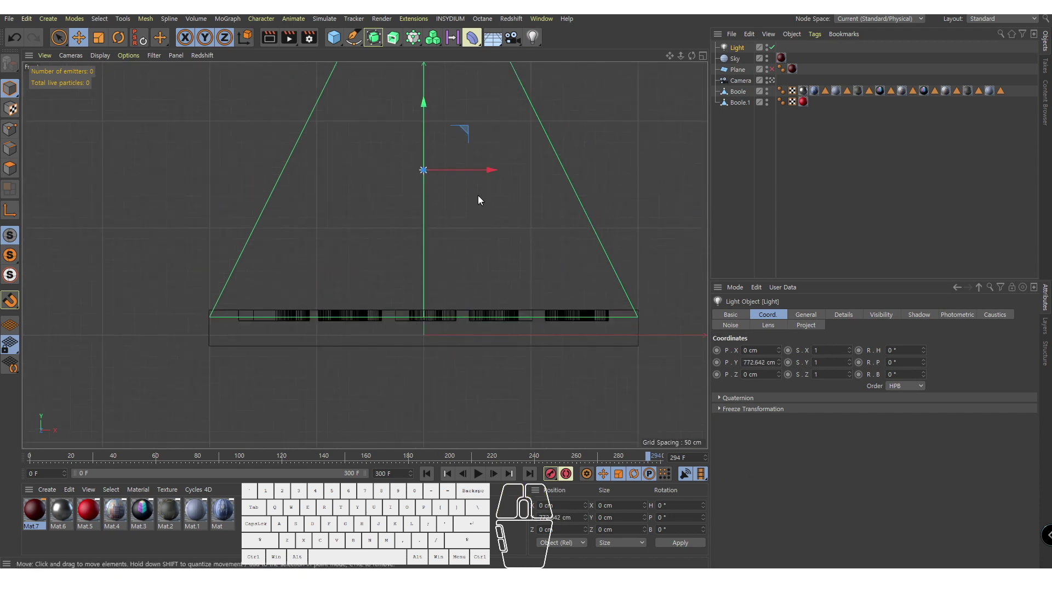
# Step: Move the light to about X -962 cm, place a copy of it at about X 908 cm, and render the view
pyautogui.click(469, 162)
pyautogui.click(423, 171)
pyautogui.moveTo(446, 169); pyautogui.dragTo(676, 171)
pyautogui.middleClick(676, 171)
pyautogui.middleClick(326, 88)
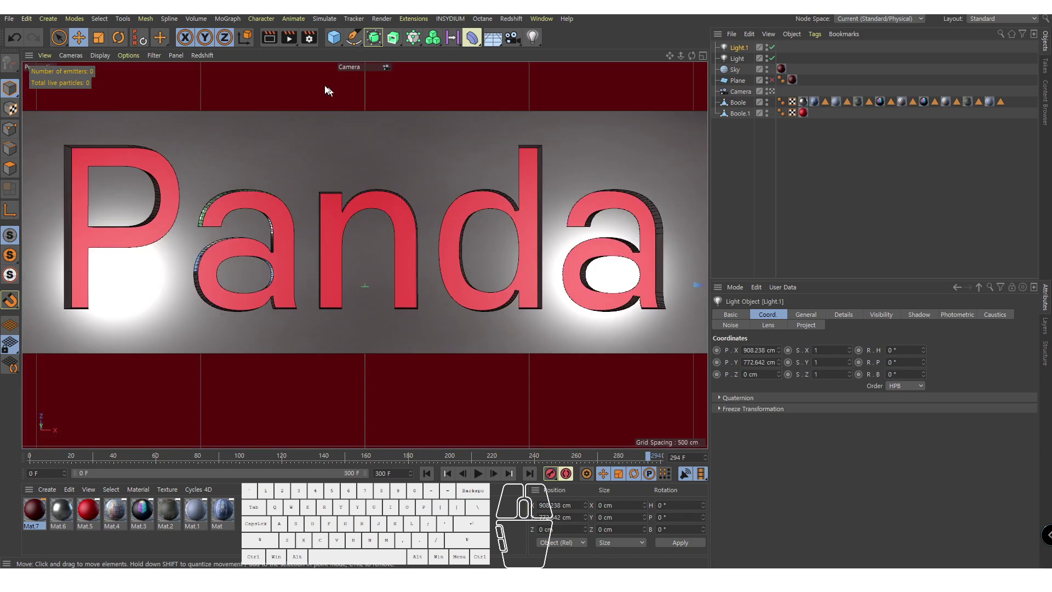
pyautogui.click(269, 37)
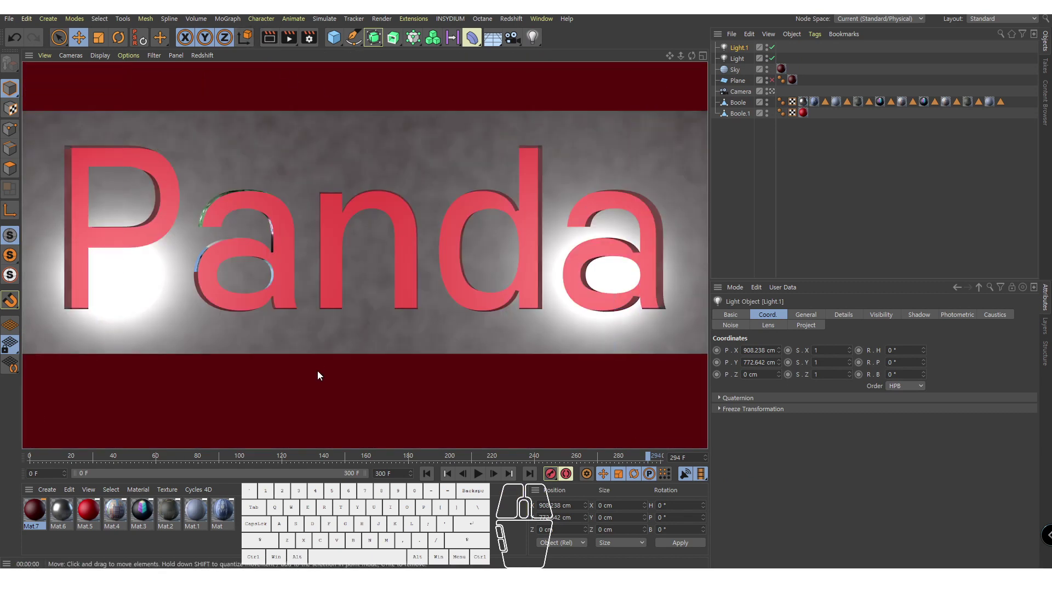
# Step: Spread the two lights beyond the block's ends, Light.1 to about X 1394 cm and Light to about X -1619 cm
pyautogui.middleClick(521, 331)
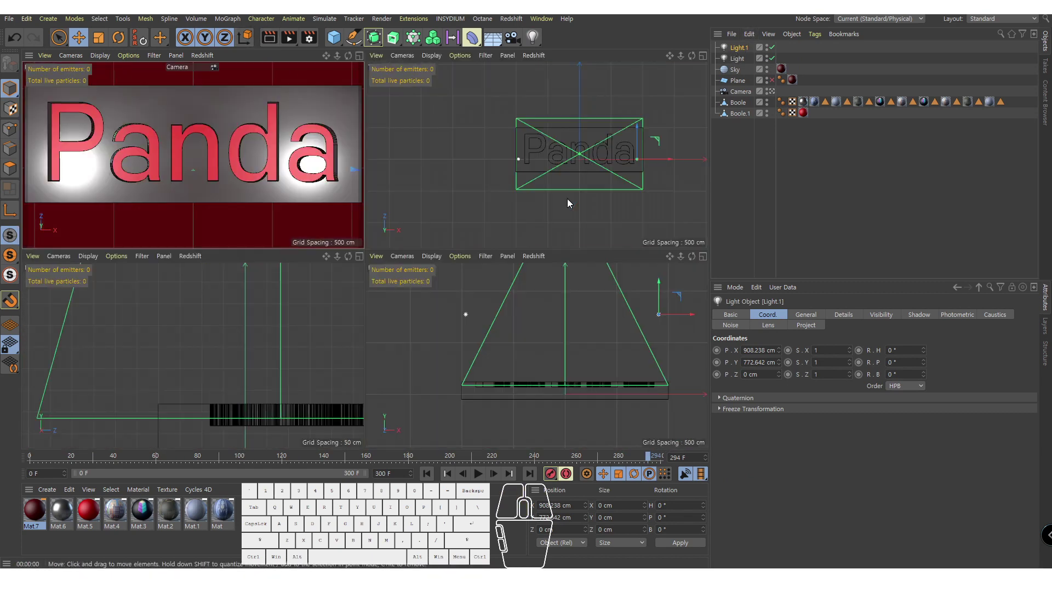
pyautogui.middleClick(593, 235)
pyautogui.middleClick(595, 237)
pyautogui.middleClick(612, 370)
pyautogui.moveTo(664, 171); pyautogui.dragTo(768, 171)
pyautogui.click(217, 170)
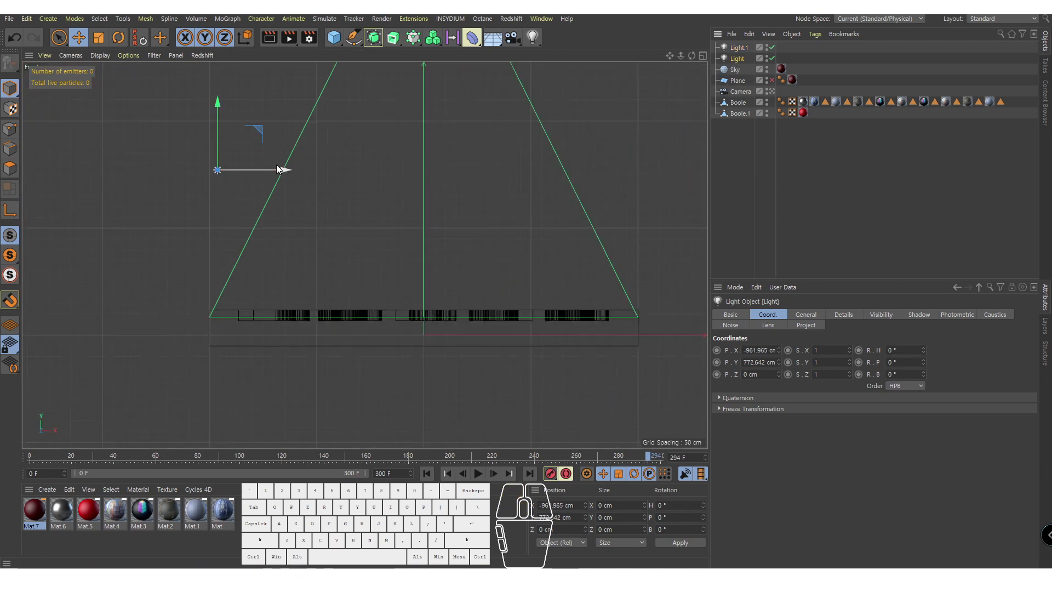
pyautogui.moveTo(293, 145); pyautogui.dragTo(152, 145)
# Step: Offset the lights diagonally, moving Light to about Z 1177 cm and Light.1 to about Z -796 cm
pyautogui.middleClick(399, 320)
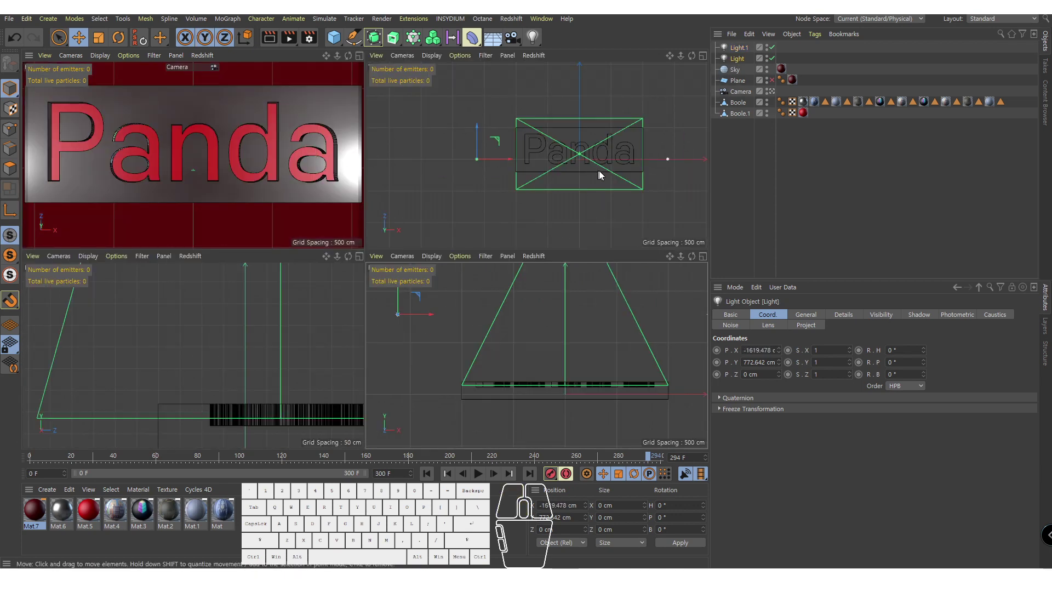
pyautogui.keyDown('alt'); pyautogui.moveTo(465, 148); pyautogui.dragTo(429, 160, button='middle'); pyautogui.keyUp('alt')
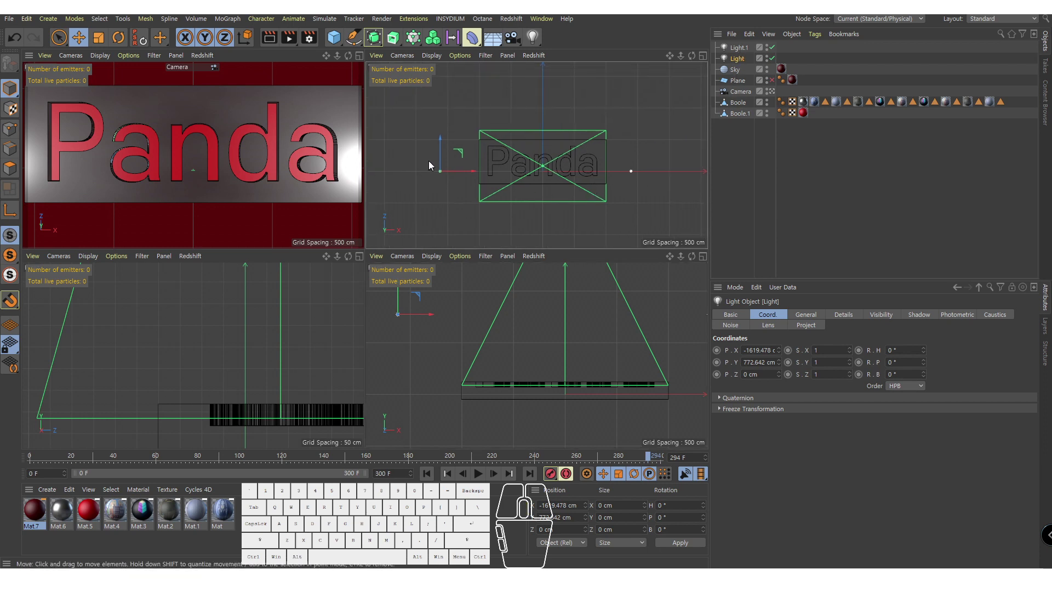
pyautogui.moveTo(440, 136); pyautogui.dragTo(459, 88)
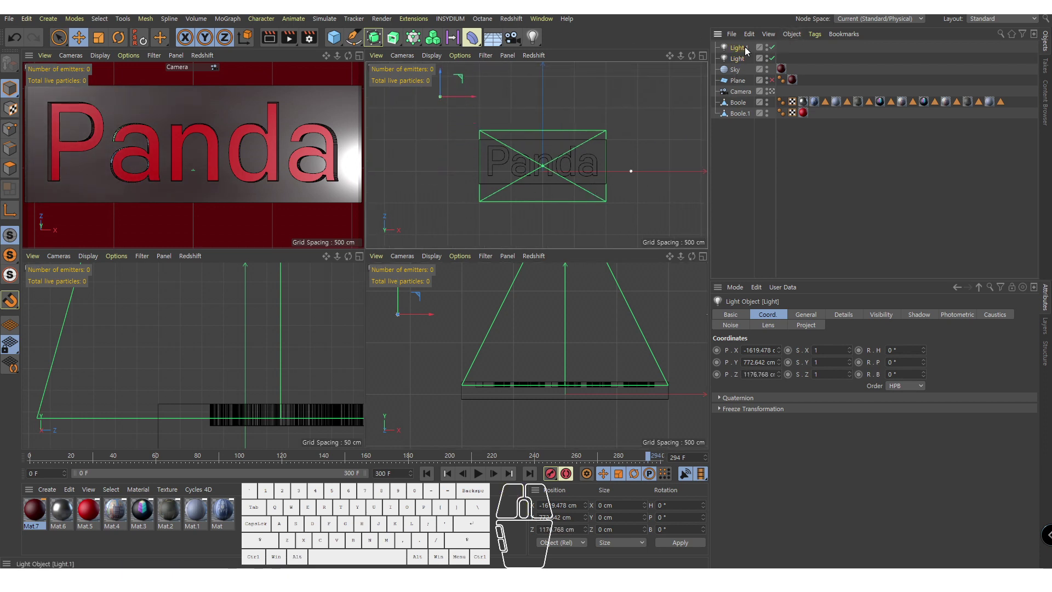
pyautogui.click(631, 171)
pyautogui.moveTo(632, 145); pyautogui.dragTo(633, 202)
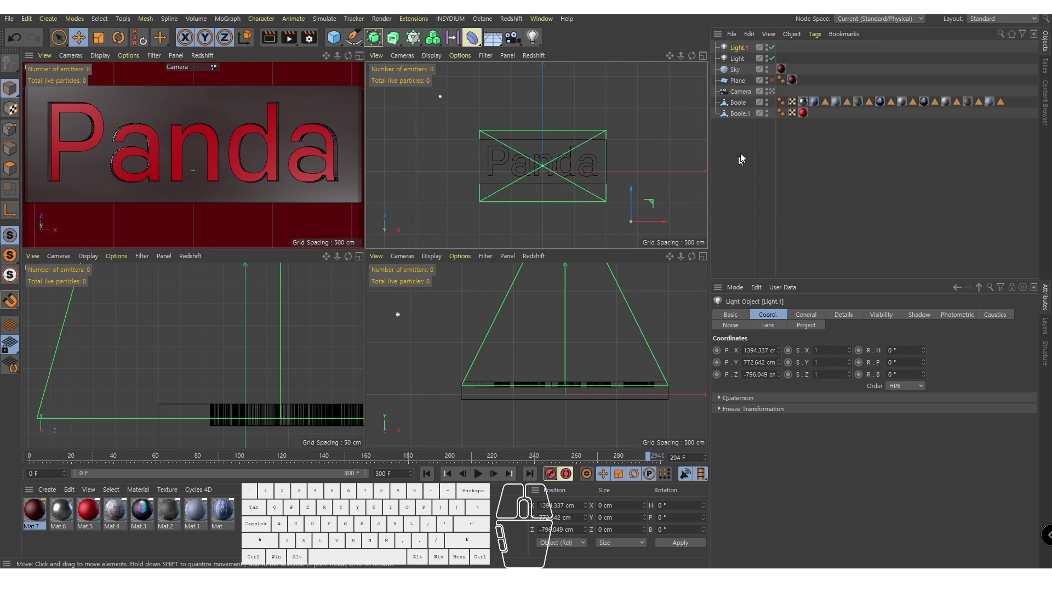
# Step: Set the intensity of both lights to 150%
pyautogui.click(806, 315)
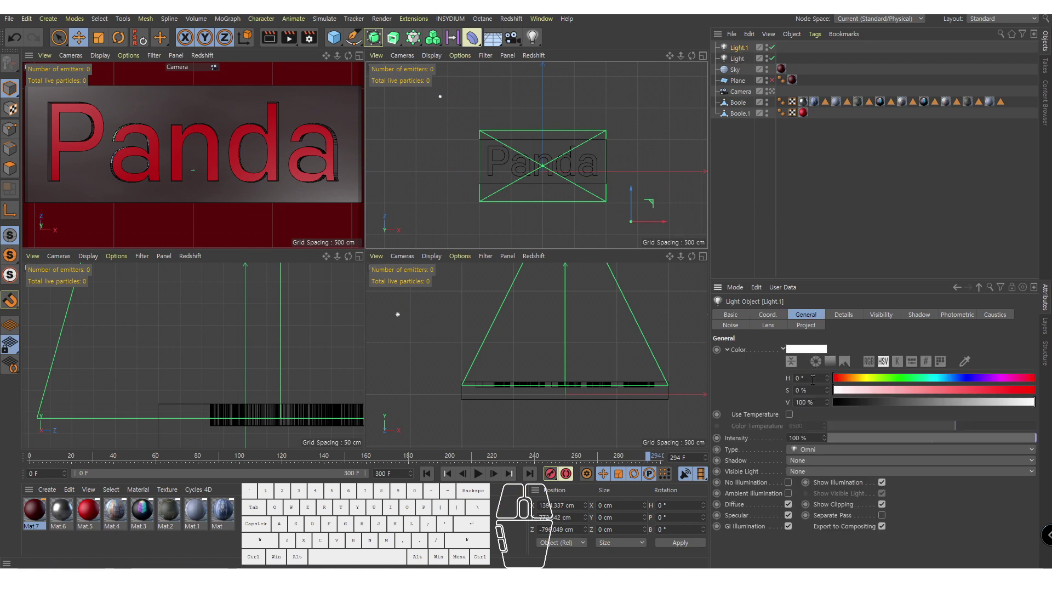
pyautogui.doubleClick(810, 438)
pyautogui.write('150')
pyautogui.press('Return')
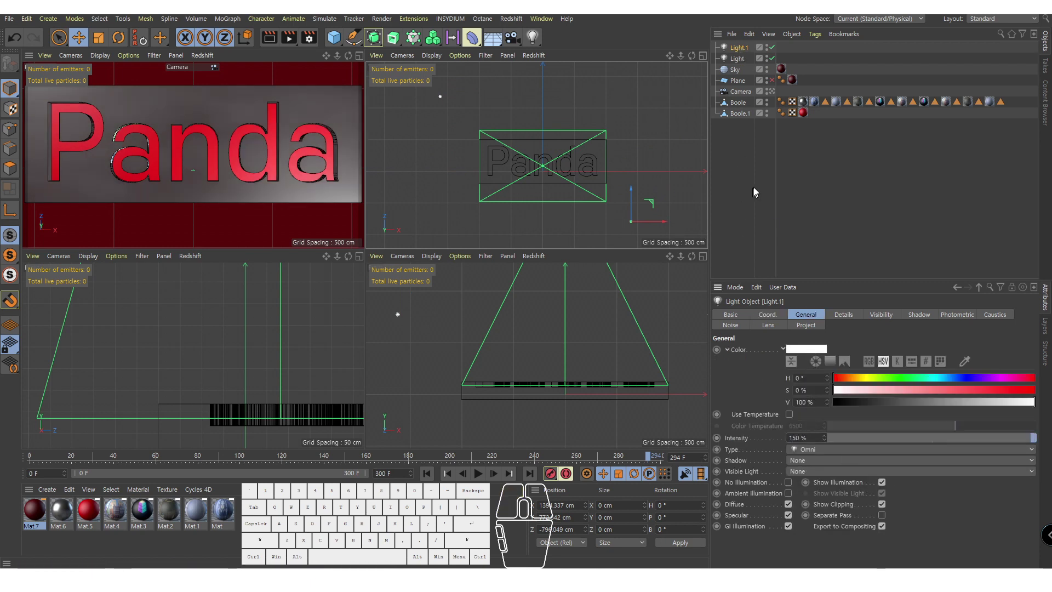
pyautogui.click(737, 58)
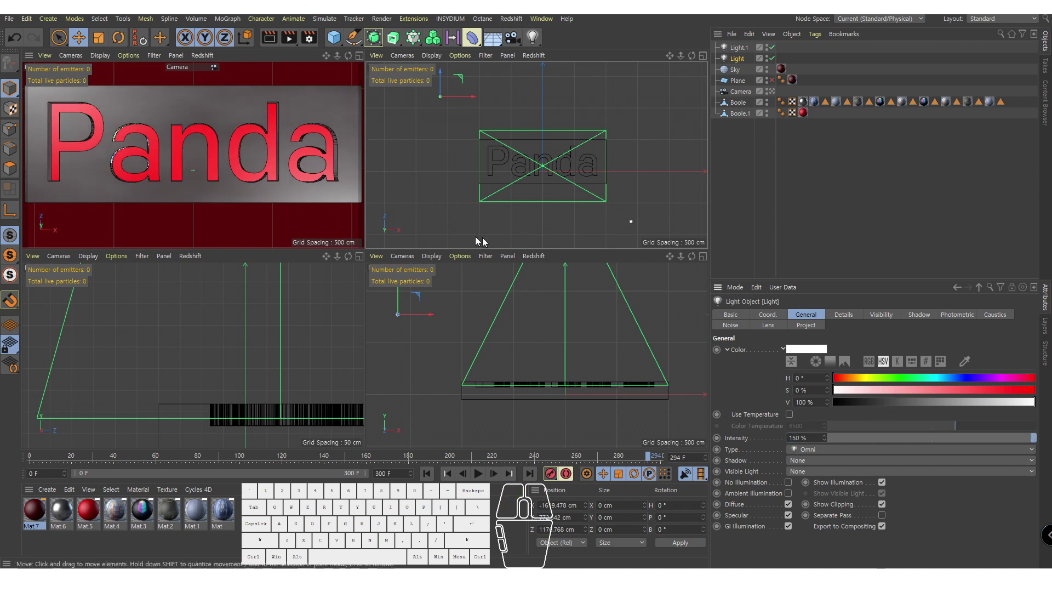
# Step: Configure the render output to save as PNG with 8 Bit/Channel depth
pyautogui.middleClick(258, 170)
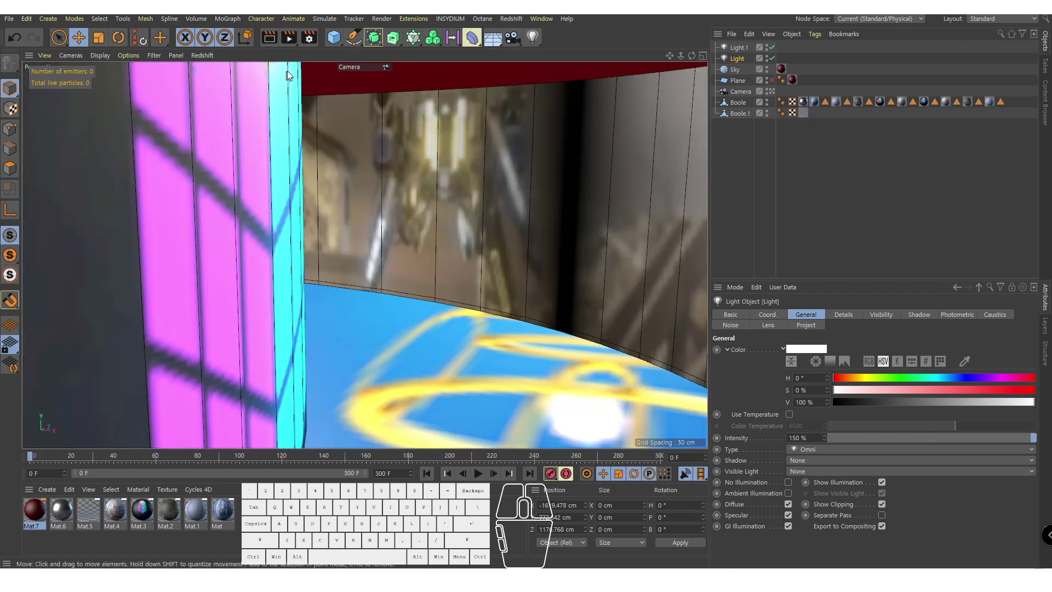
pyautogui.click(309, 38)
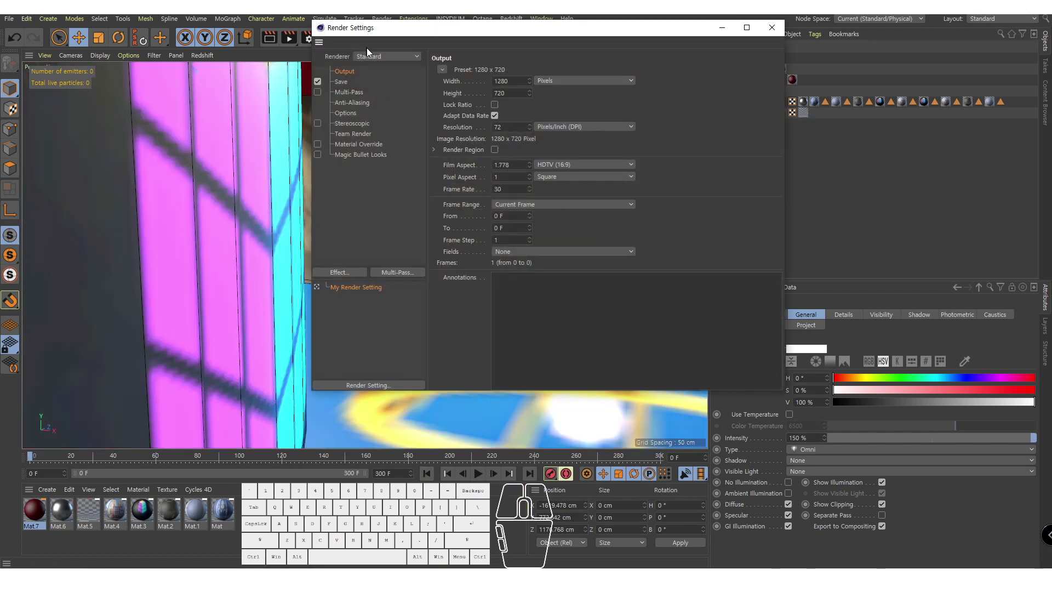
pyautogui.click(342, 82)
pyautogui.click(563, 103)
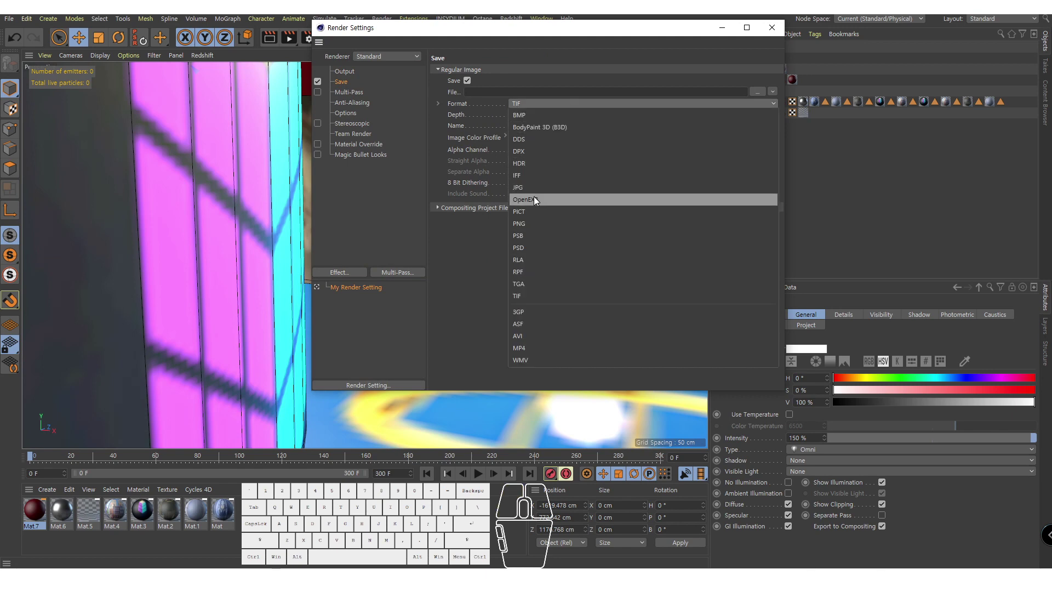
pyautogui.click(530, 221)
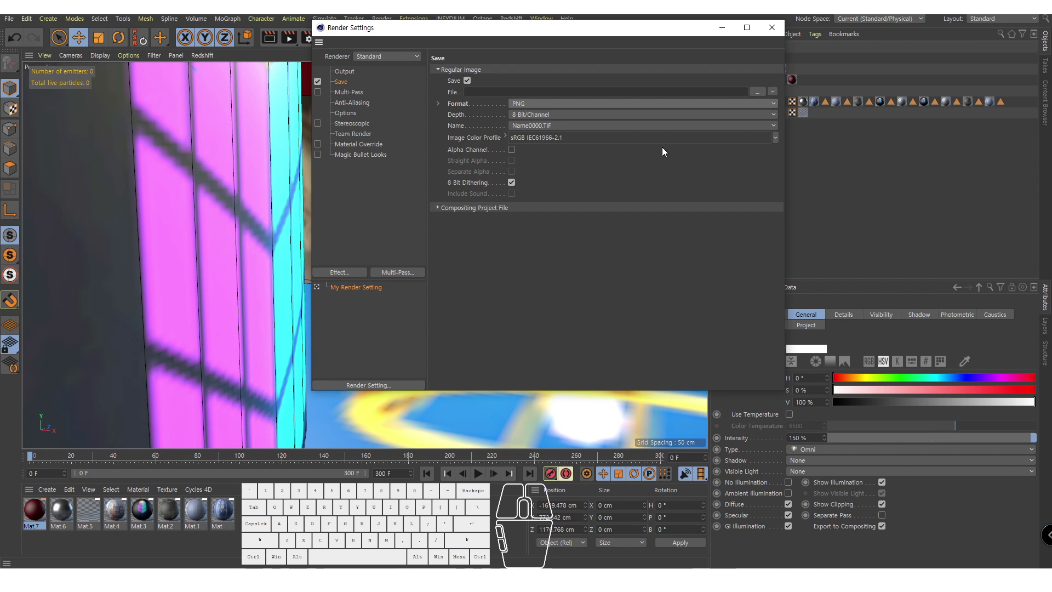
pyautogui.click(661, 114)
pyautogui.click(512, 127)
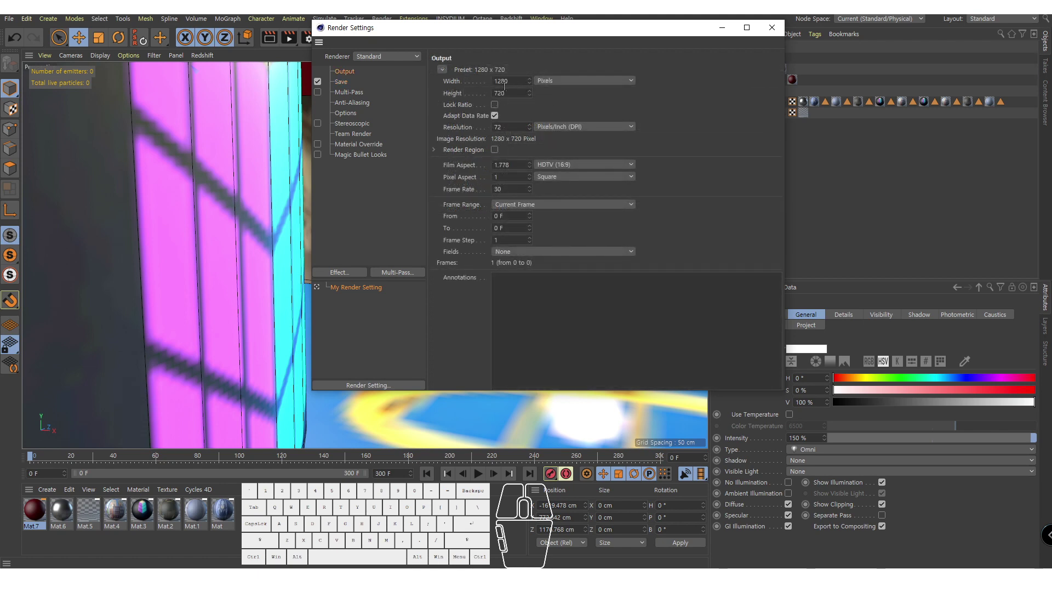
# Step: Set the render frame range to All Frames and start rendering the animation to the Picture Viewer
pyautogui.click(504, 205)
pyautogui.click(524, 238)
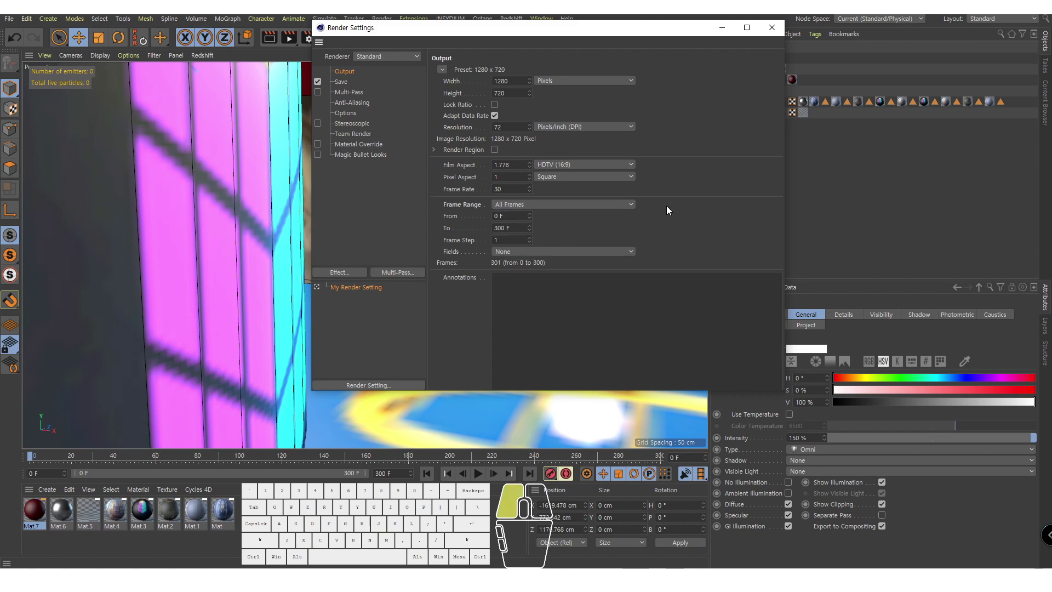
pyautogui.click(762, 33)
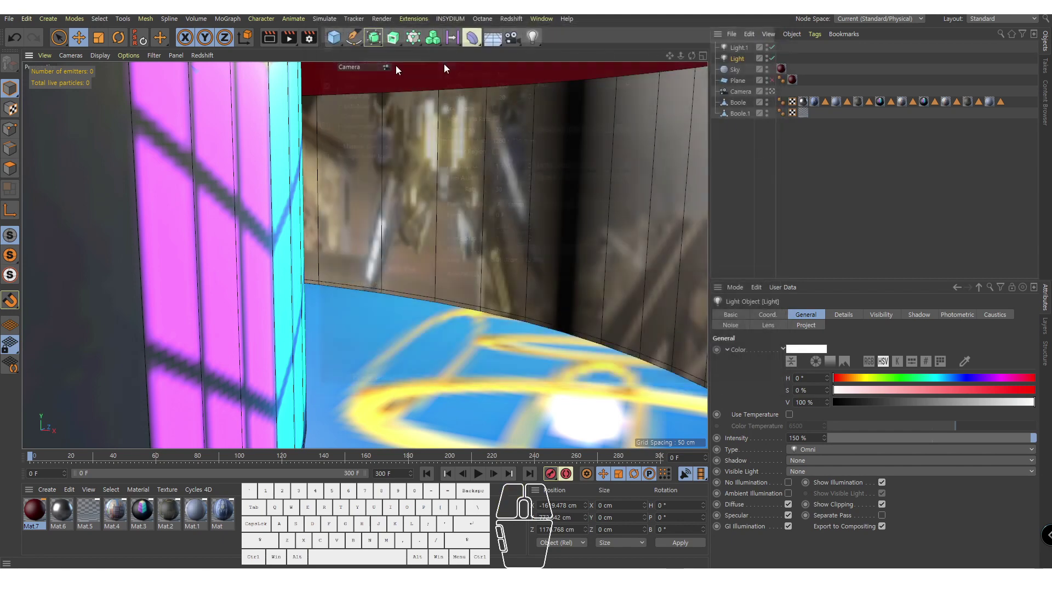
pyautogui.click(295, 39)
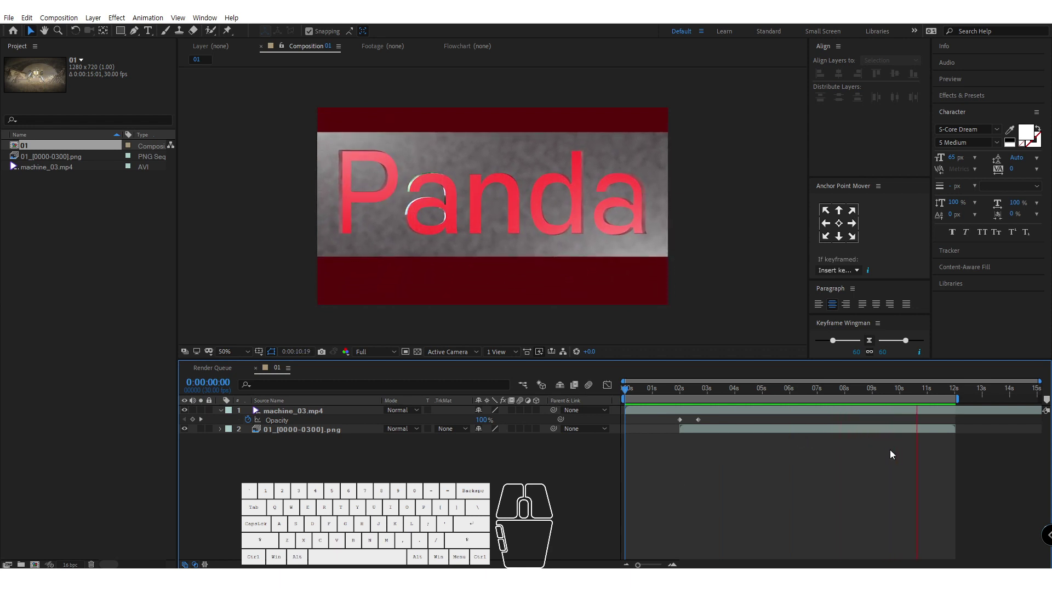
# Step: Stop the preview playback of composition 01 in After Effects
pyautogui.press('space')
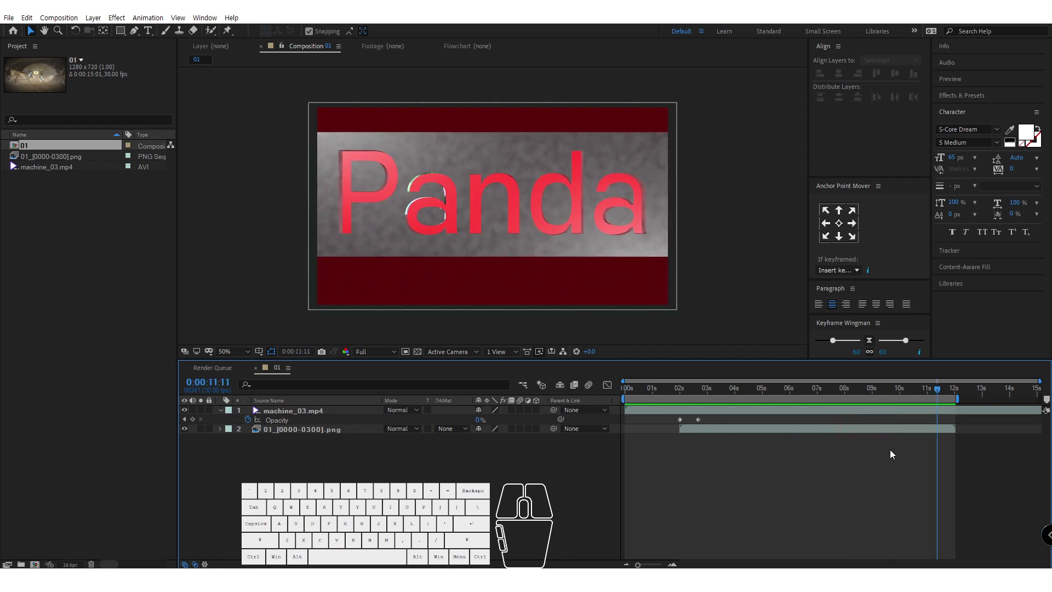